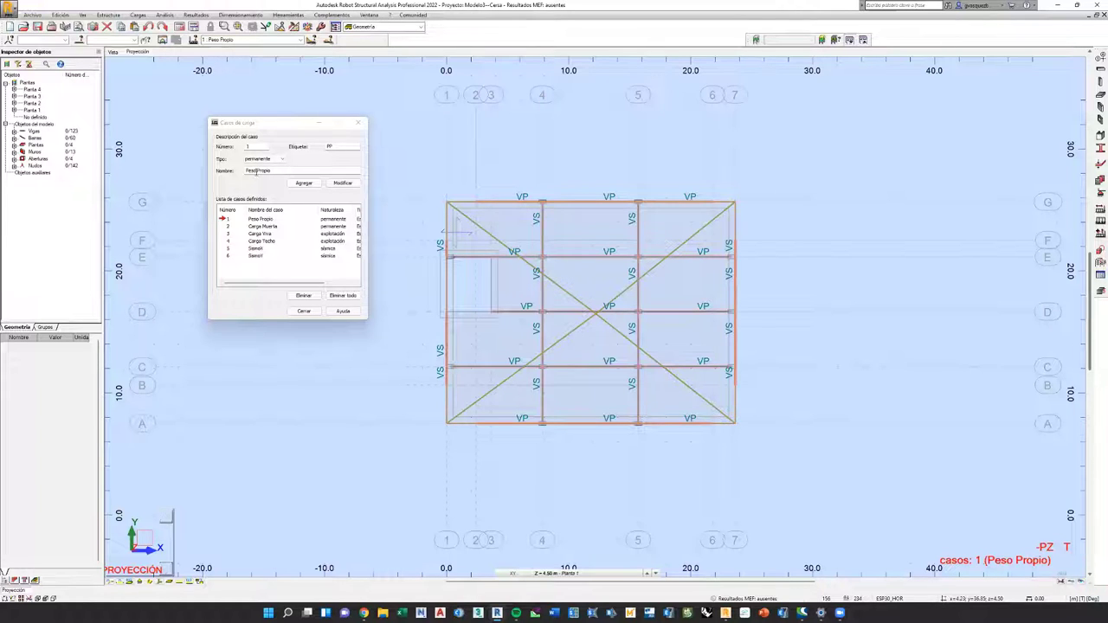
Review the Carga Muerta, Carga Viva and Carga Techo entries in the load case definitions and close the dialog.
click(228, 227)
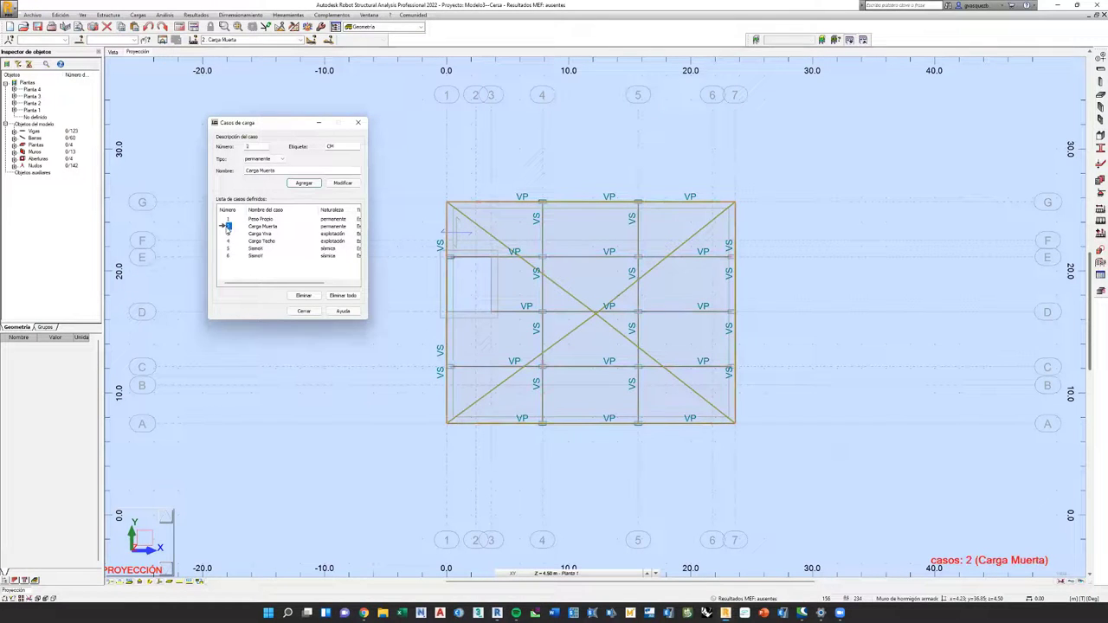
click(229, 233)
click(229, 241)
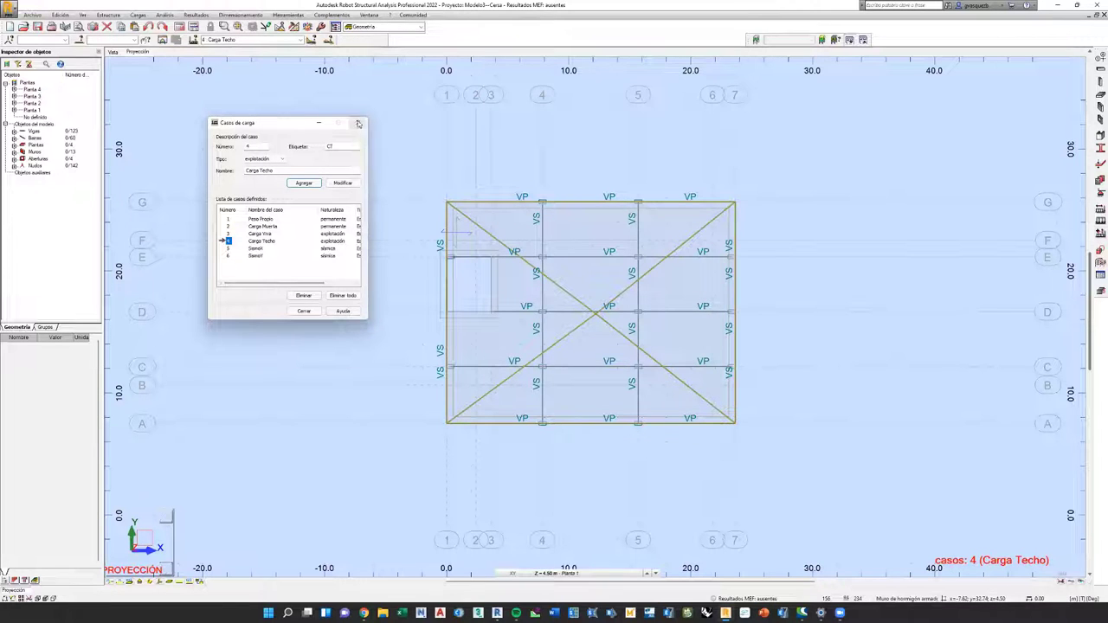
click(358, 122)
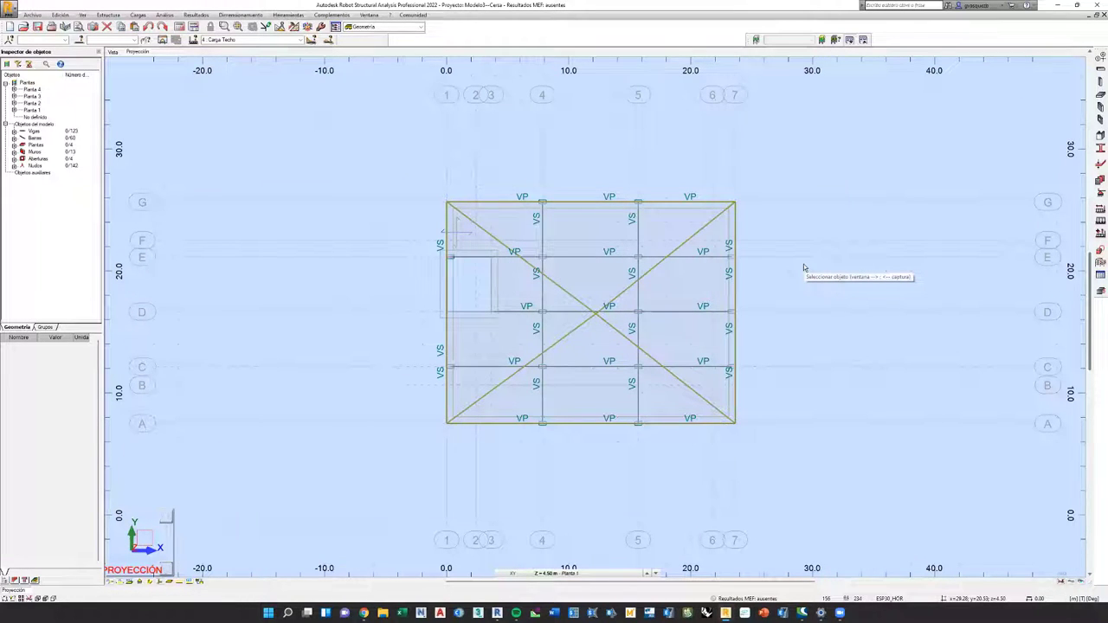
Switch to Excel, open the recent workbook Analisis Sismico -Cersa and save a copy as Analisis Sismico II -Cersa.
click(403, 613)
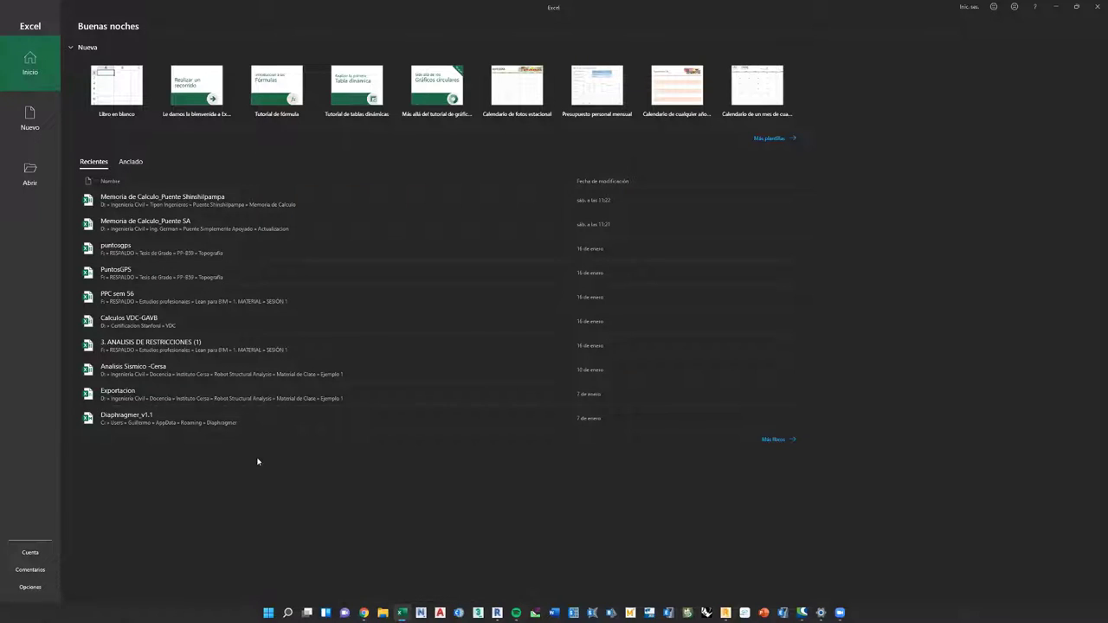
click(177, 369)
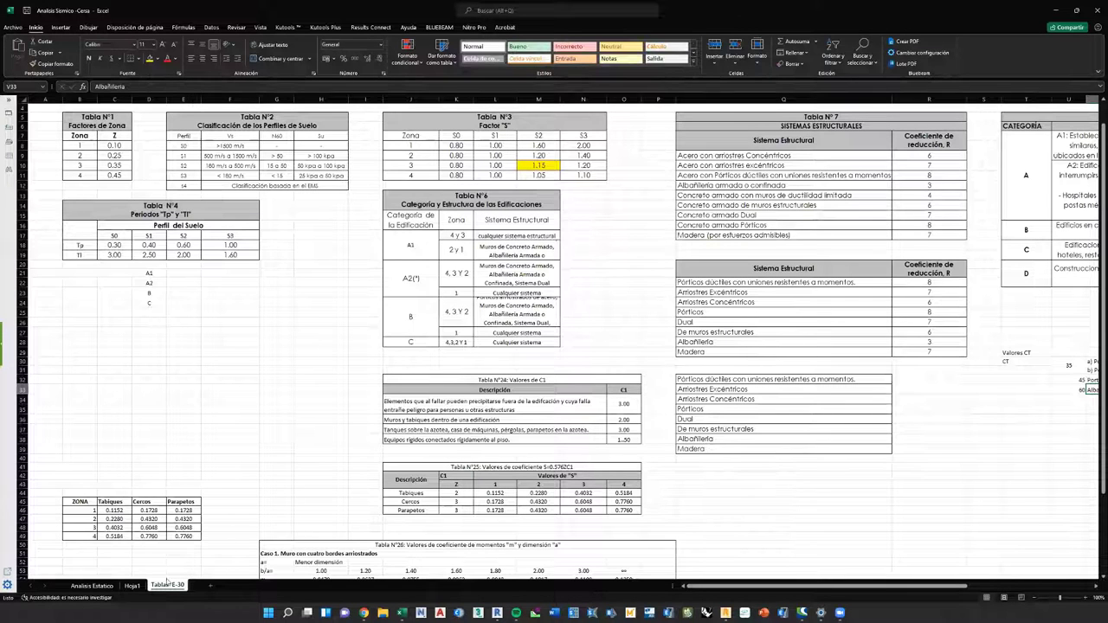
click(13, 27)
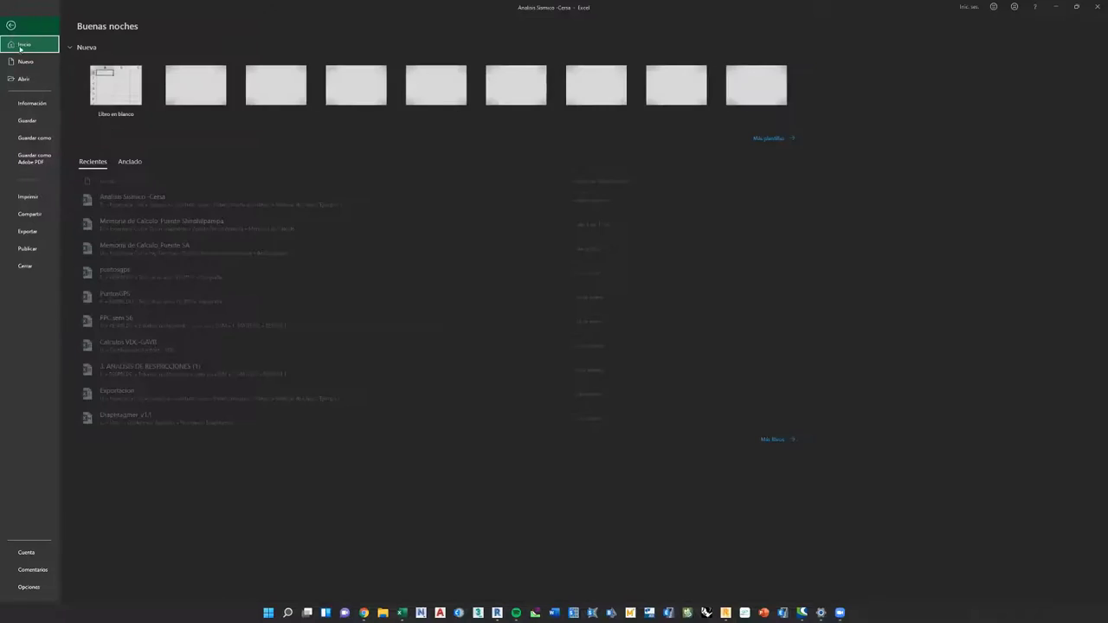
click(41, 141)
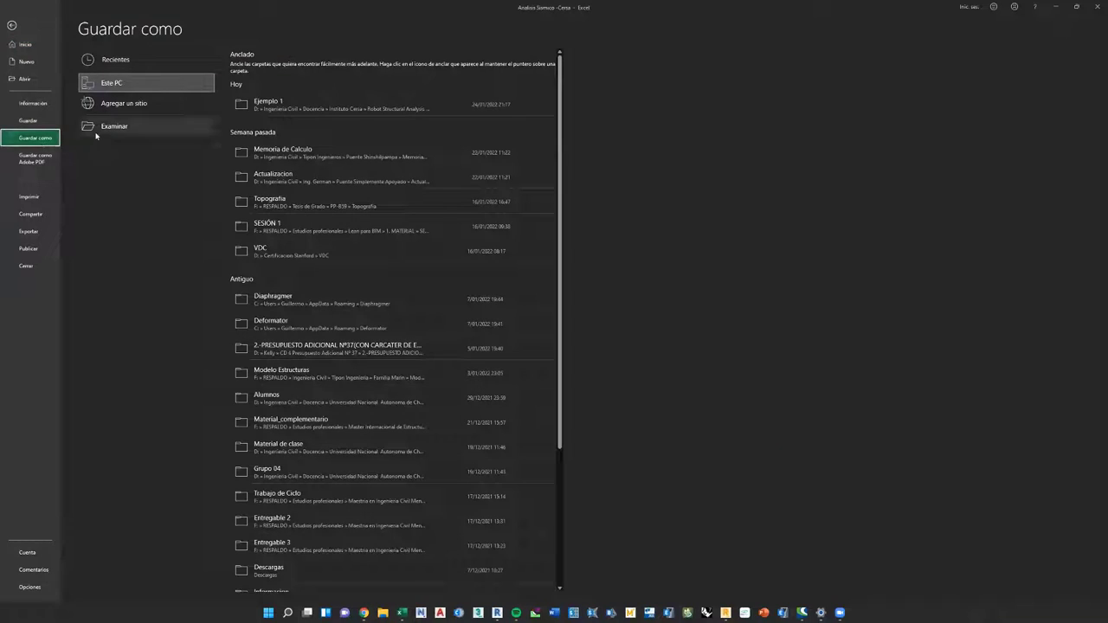
click(97, 129)
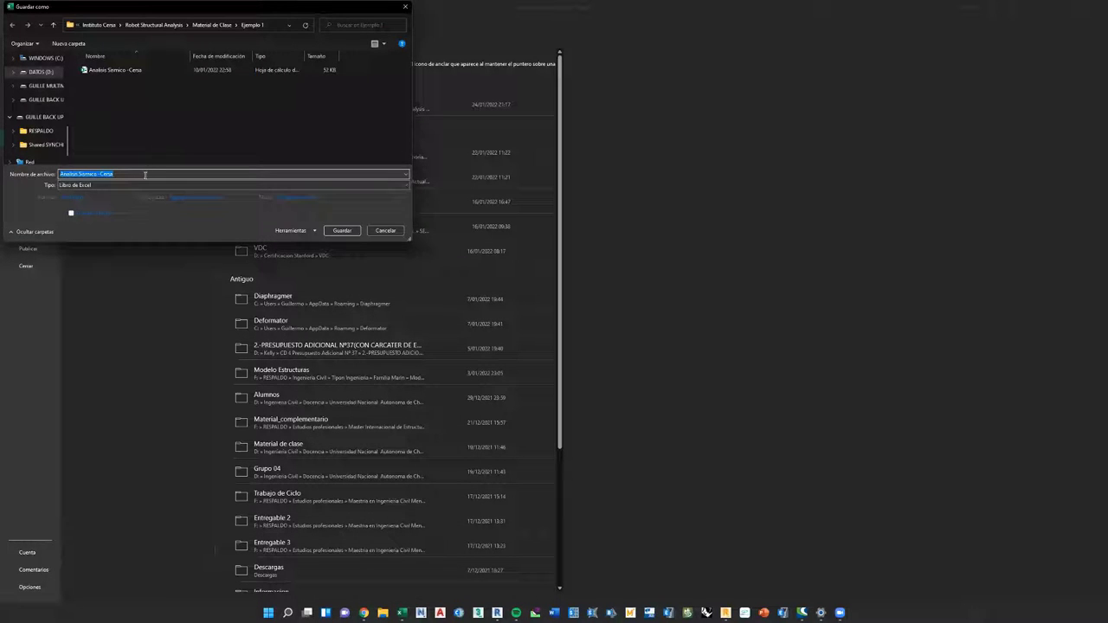
click(72, 175)
key(Return)
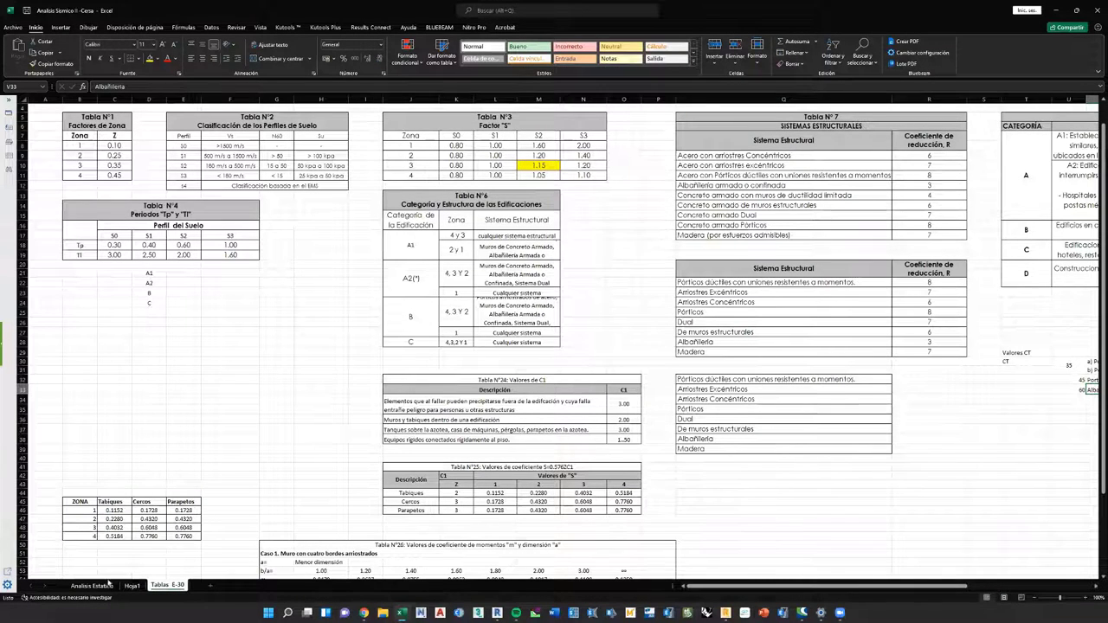
Examine the seismic parameters, story force tables and response spectra on the Analisis Estatico sheet, and return to Robot Structural Analysis.
click(105, 586)
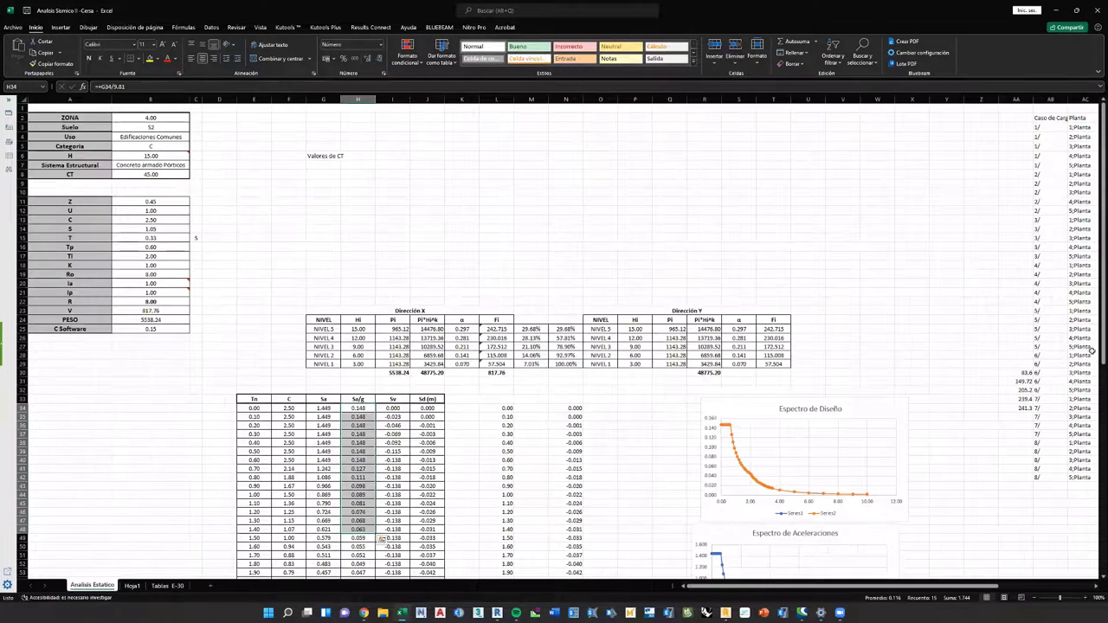
drag(1100, 352, 1094, 466)
scroll(1095, 466, up, 4)
scroll(756, 424, down, 3)
scroll(364, 373, down, 1)
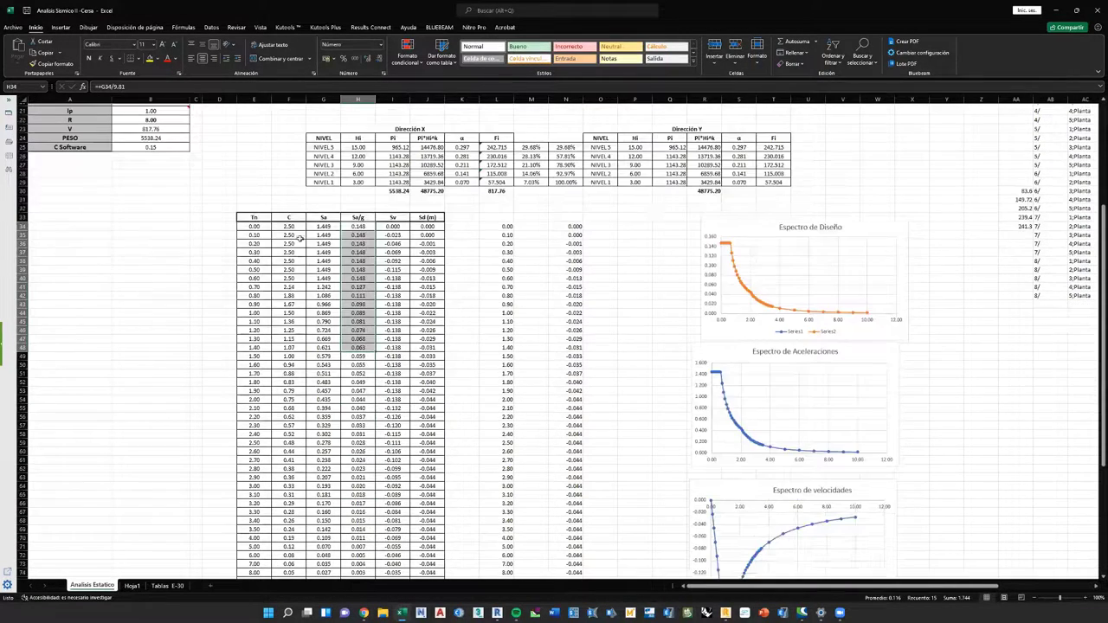
scroll(294, 317, up, 3)
scroll(96, 260, up, 1)
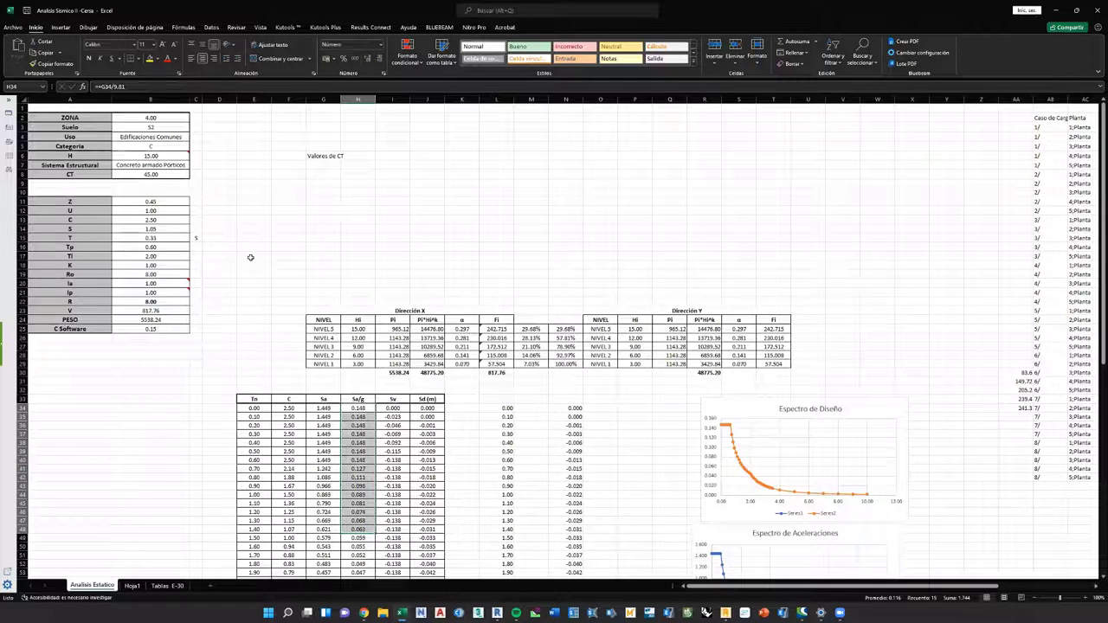
click(780, 40)
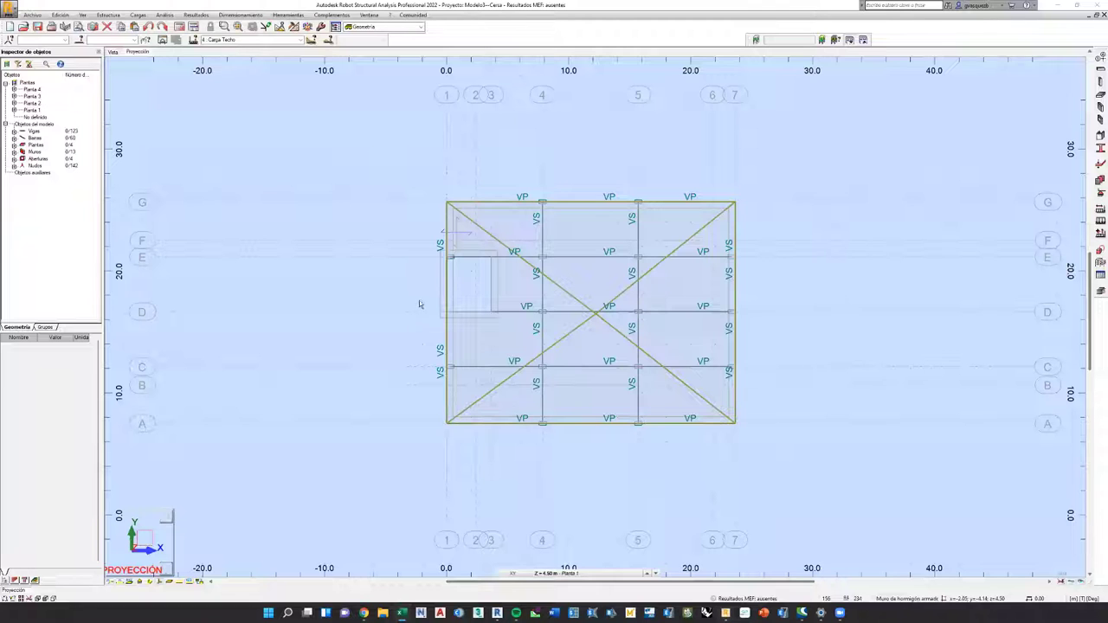
click(726, 613)
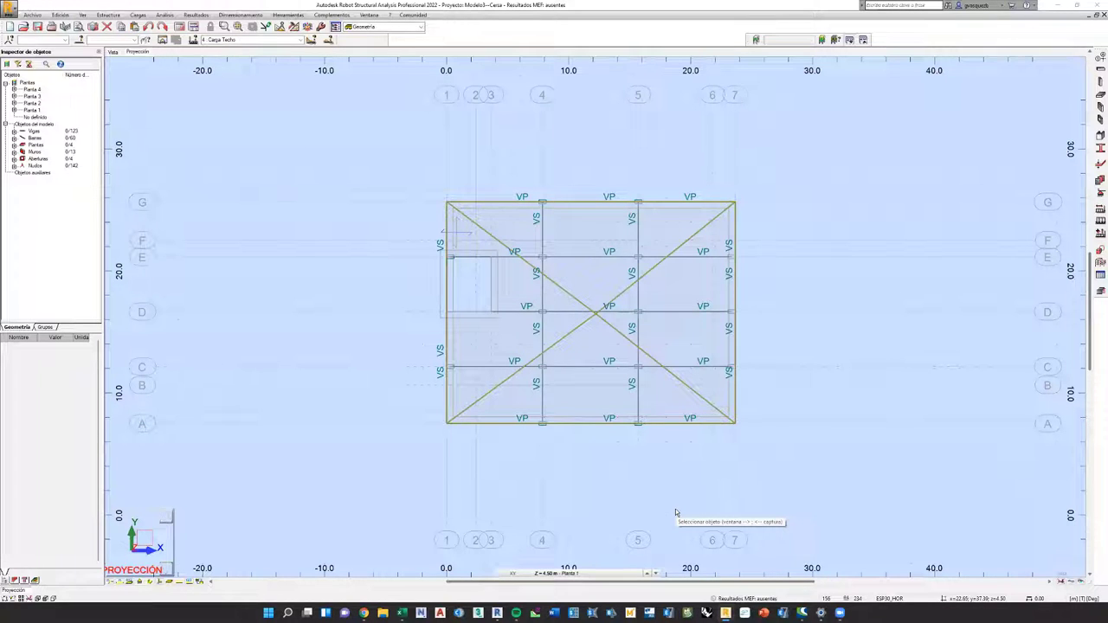
click(288, 15)
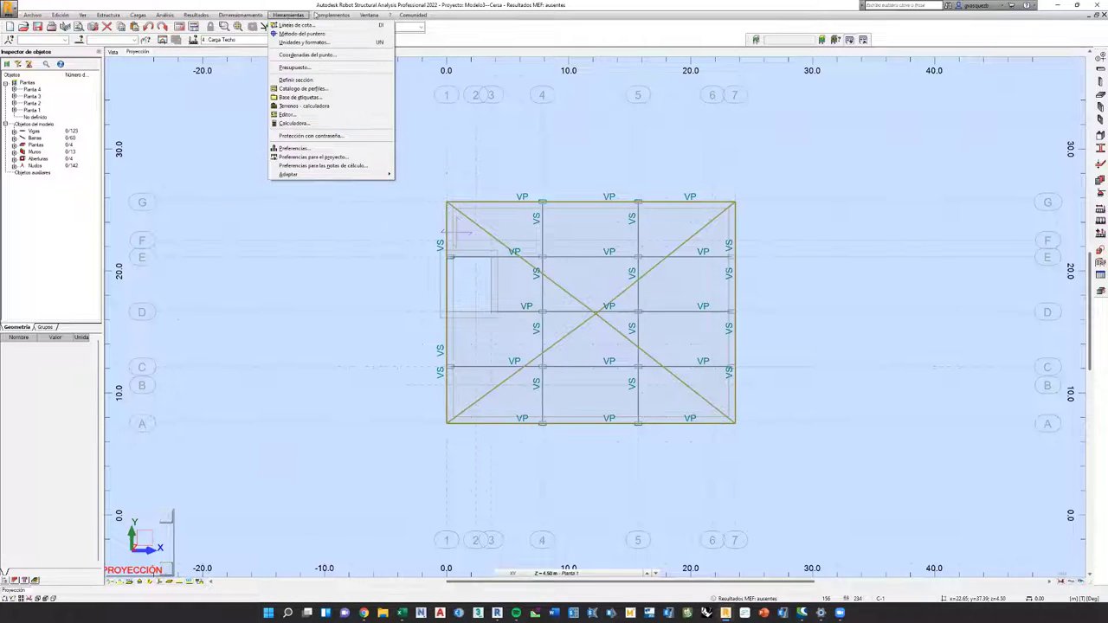
mouse_move(263, 19)
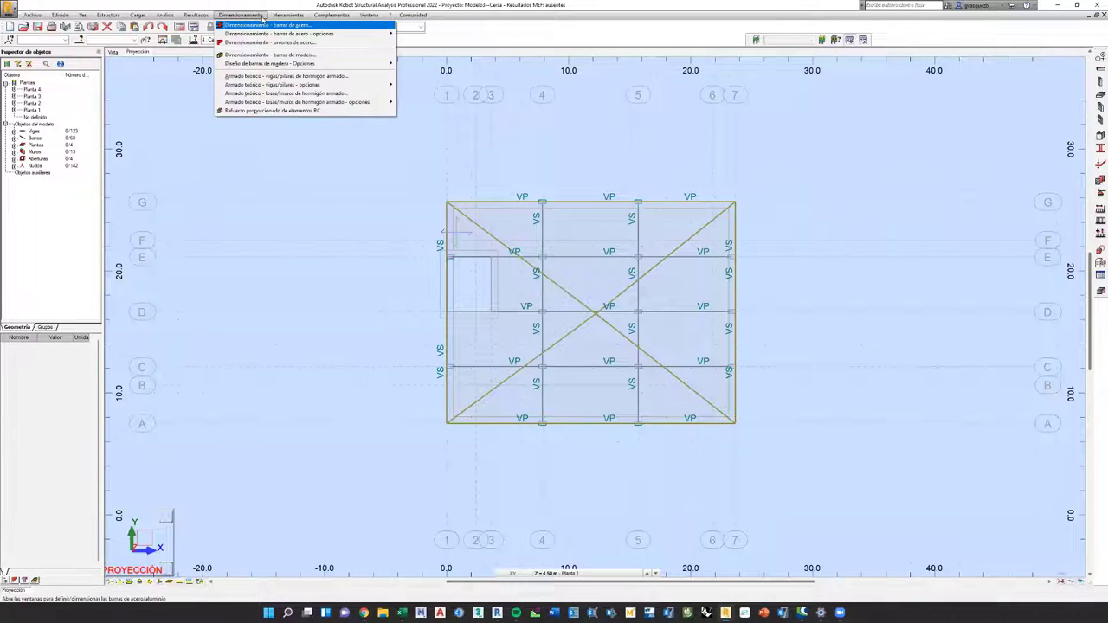
mouse_move(191, 17)
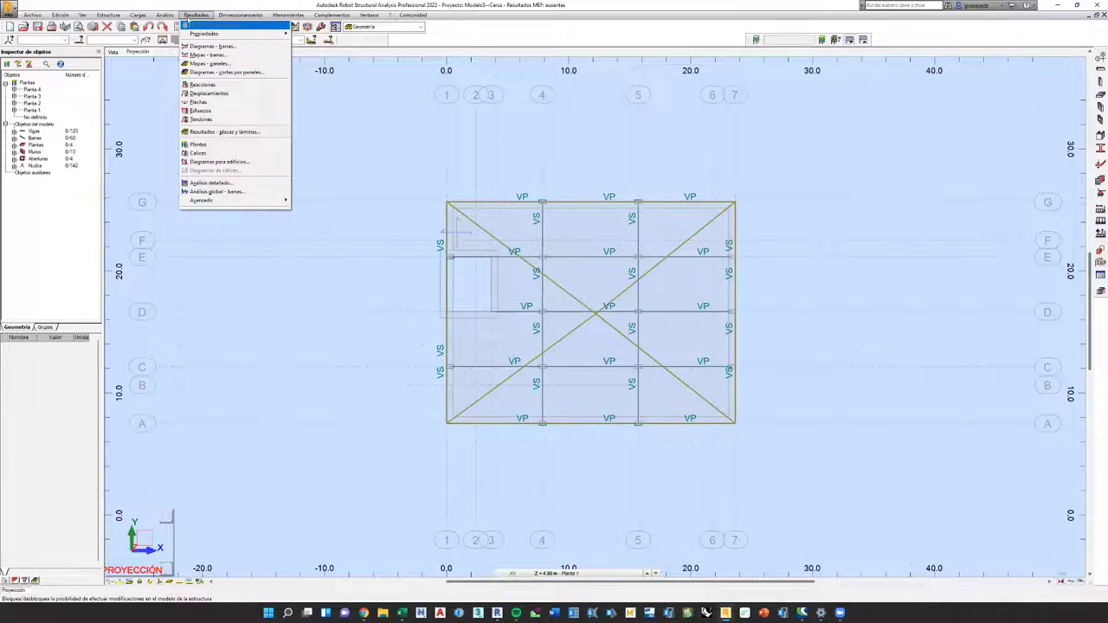
mouse_move(123, 16)
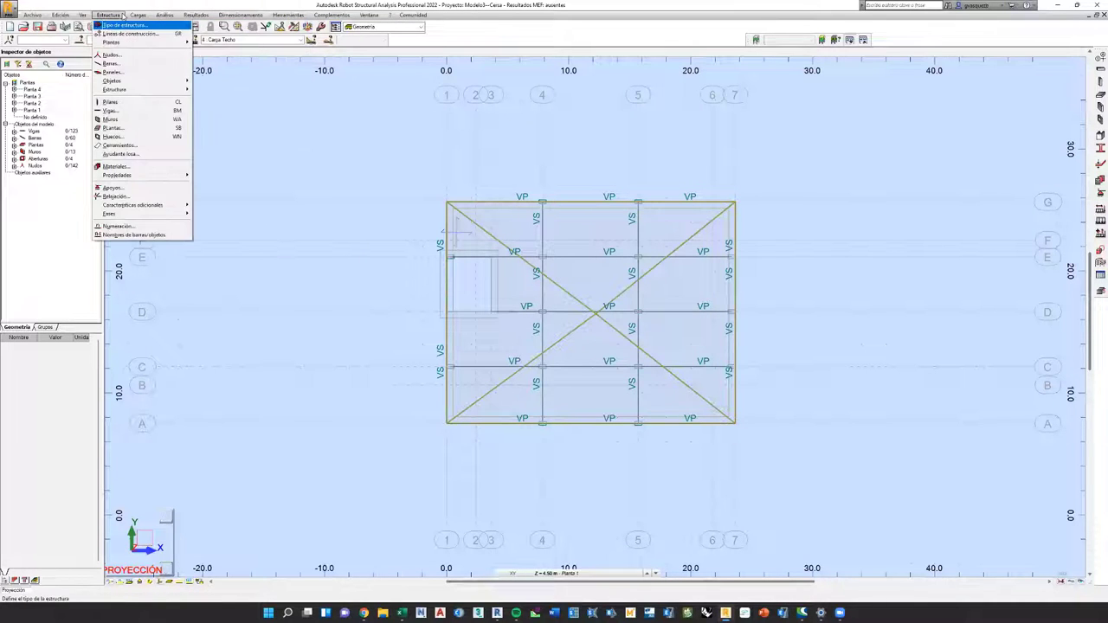
mouse_move(67, 18)
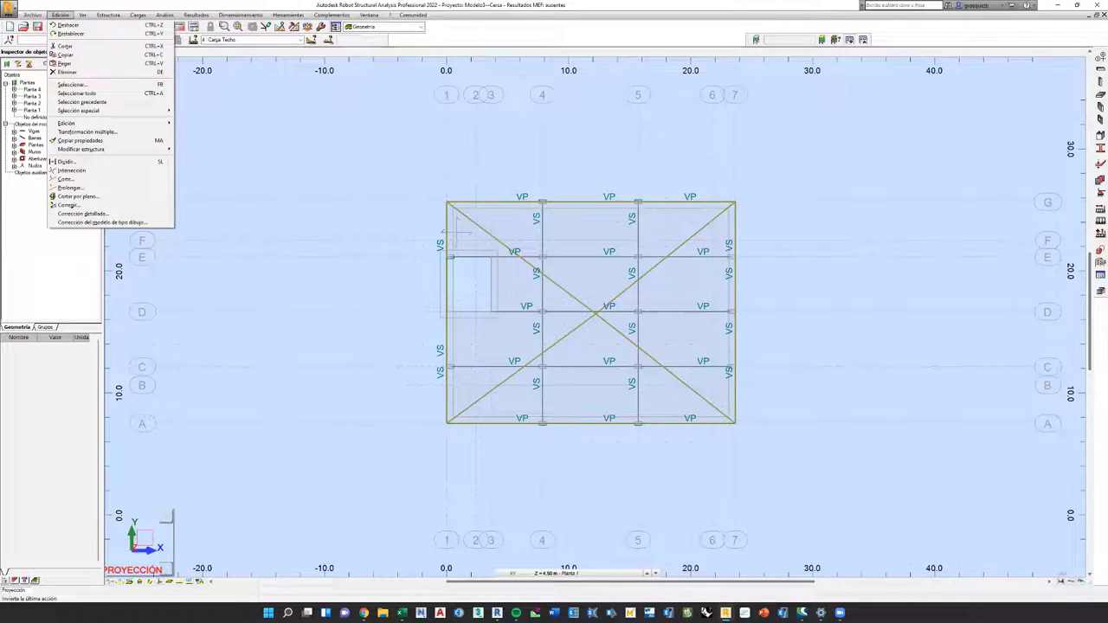
key(Escape)
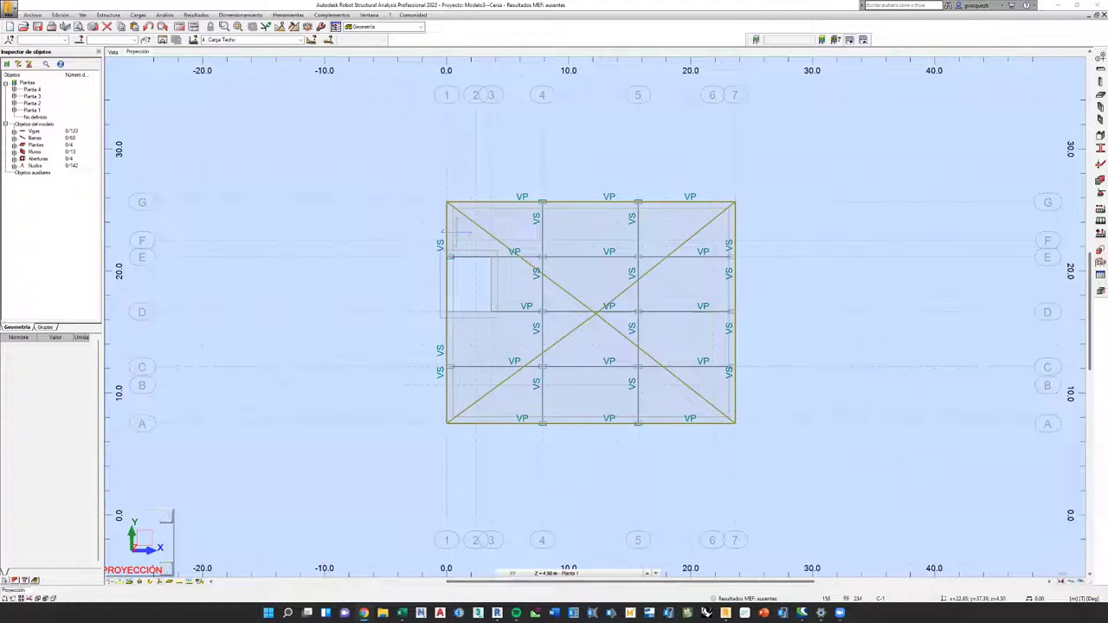
click(163, 15)
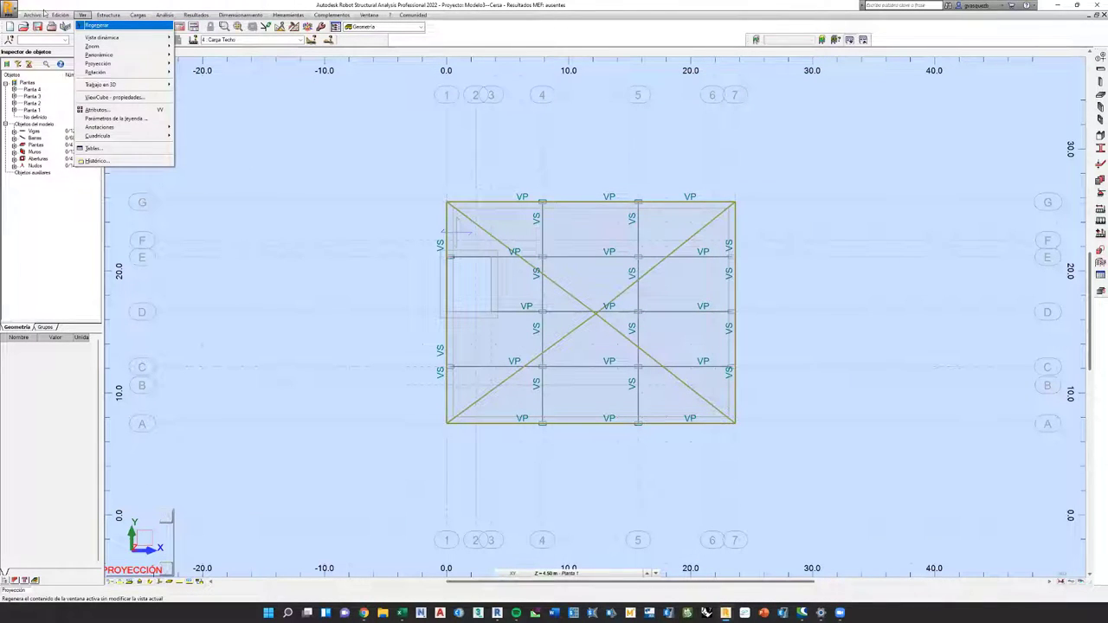
mouse_move(36, 14)
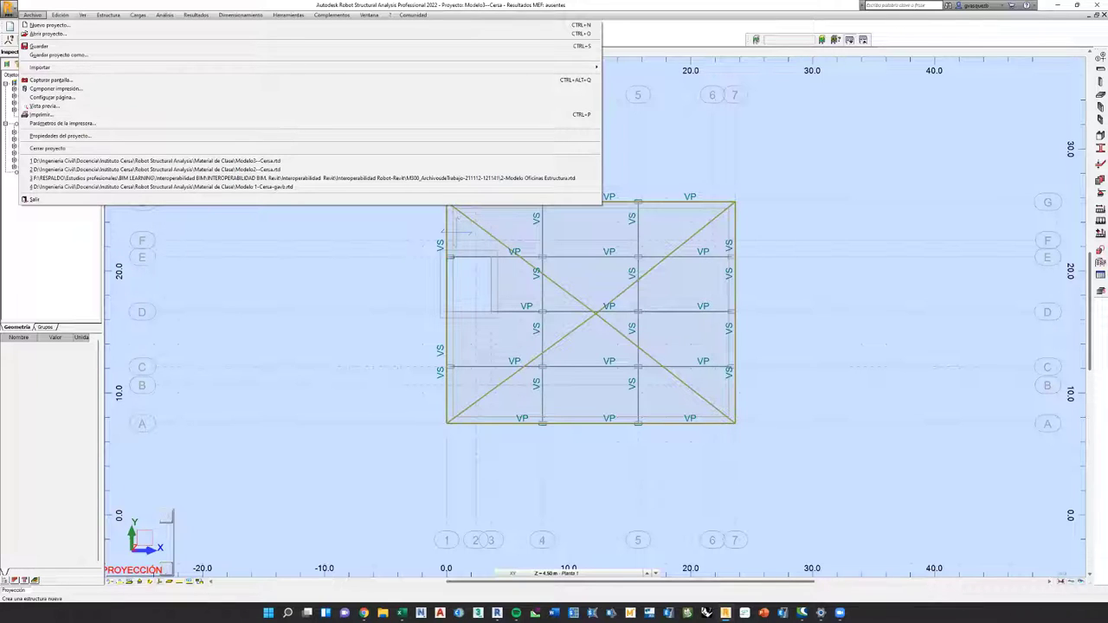
key(Escape)
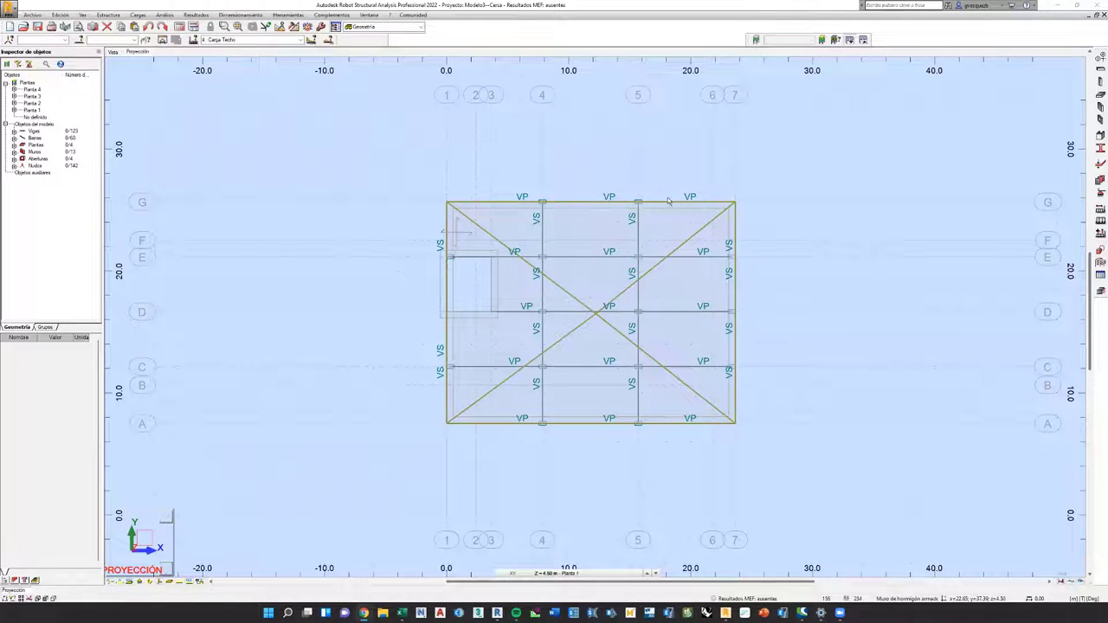
scroll(805, 244, up, 2)
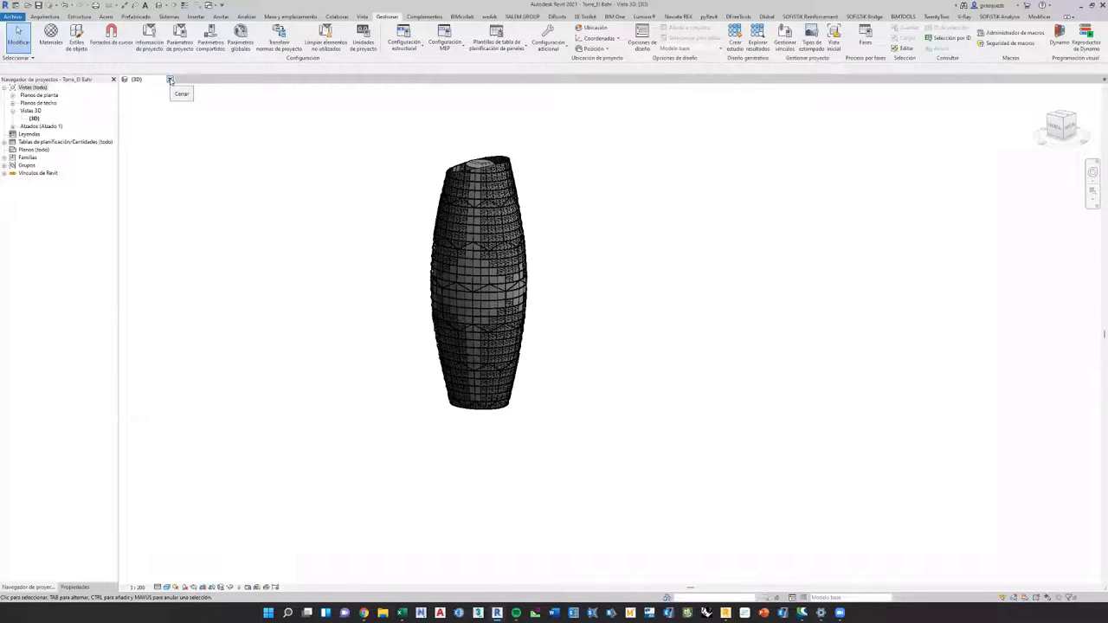
In Revit, close the Torre_El Bahr project without saving and open the recent model B59-ARQ.
click(170, 79)
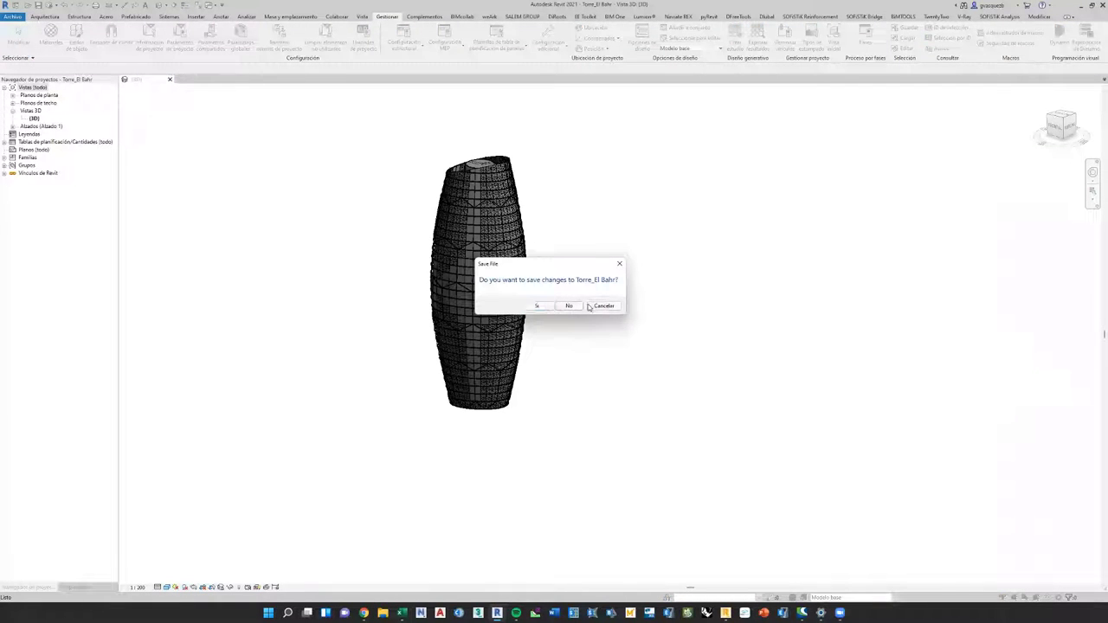
click(569, 307)
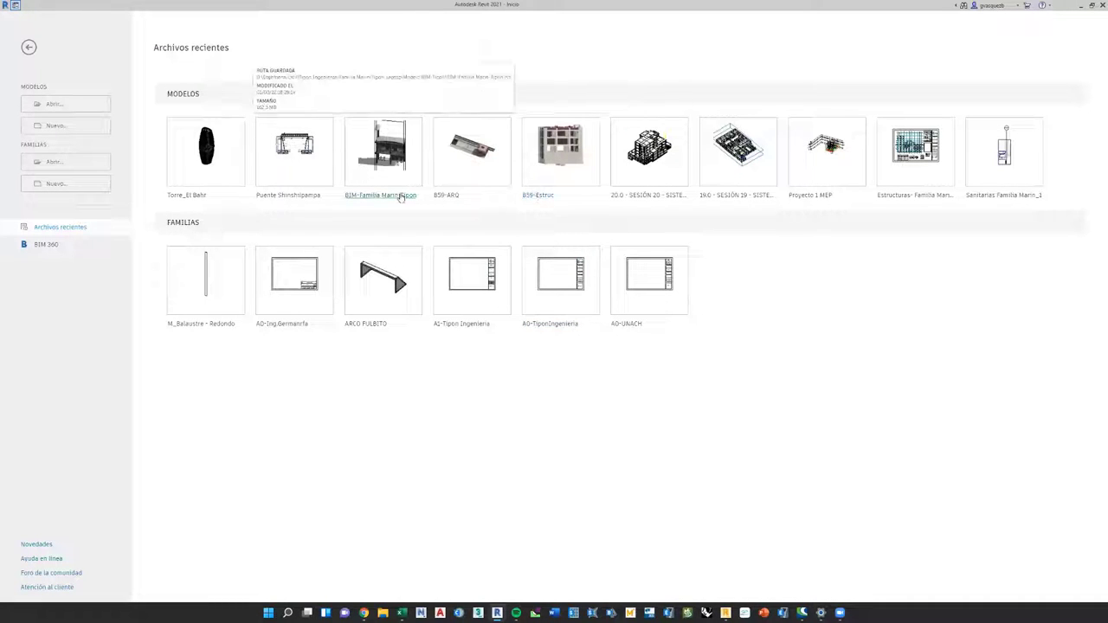
click(459, 197)
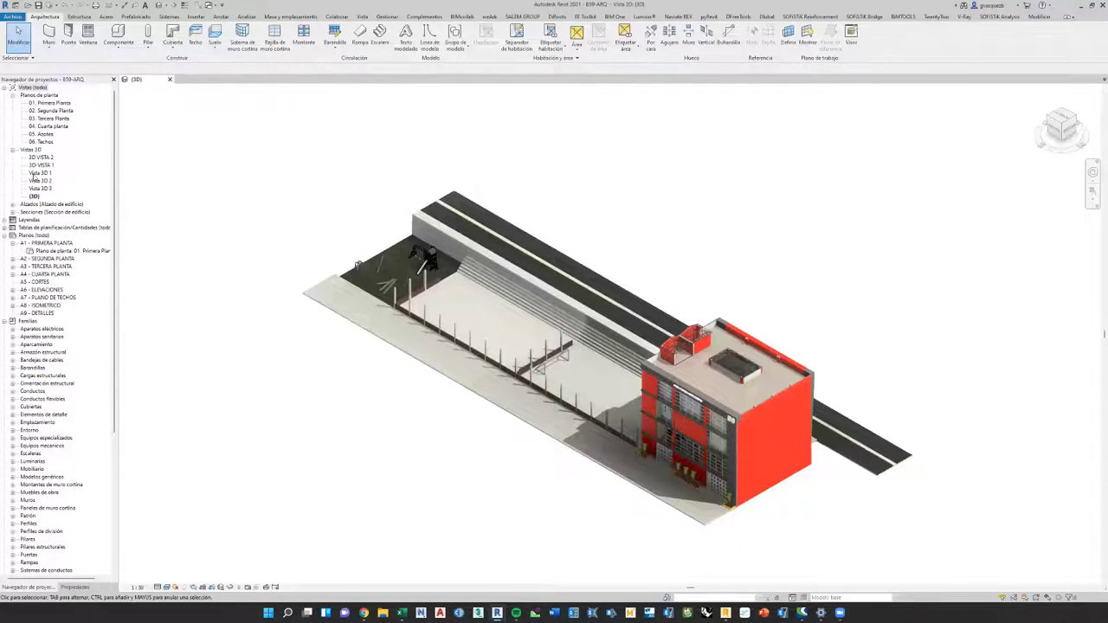
Open the 02. Segunda Planta floor plan and examine the staircase area.
double_click(49, 110)
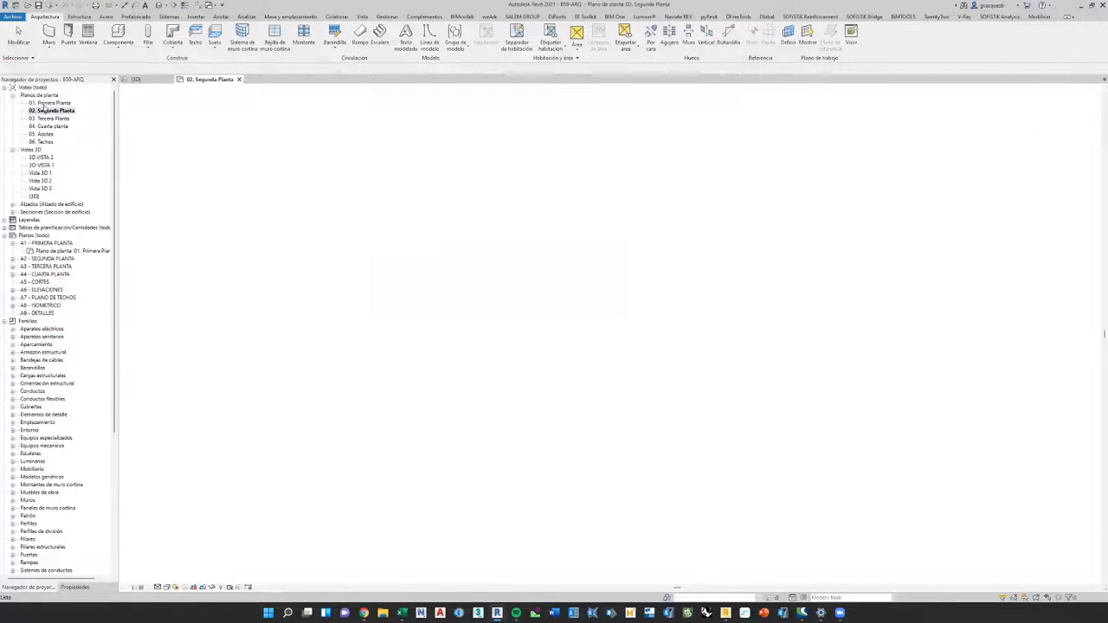
scroll(301, 174, up, 6)
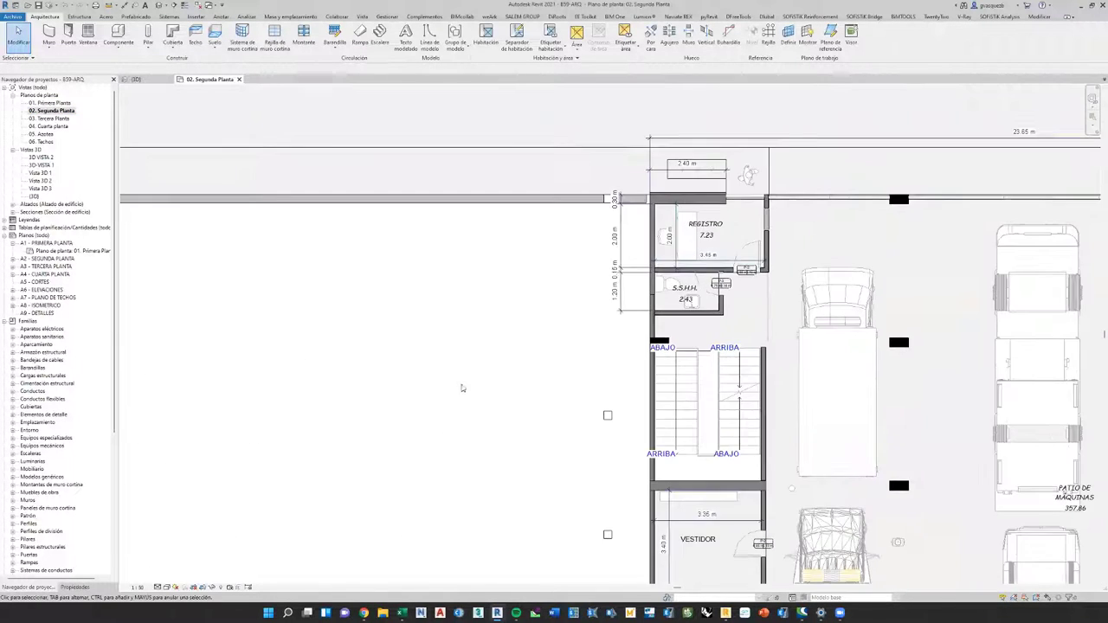
scroll(539, 373, up, 5)
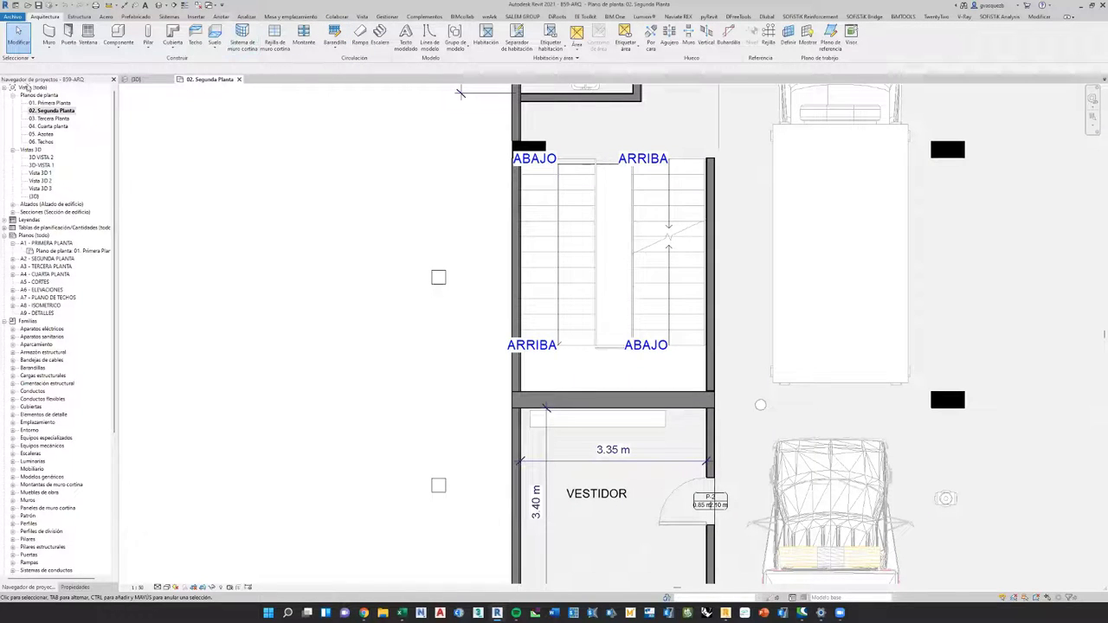
Try to dimension the width of the staircase's left flight with a linear dimension.
click(221, 17)
click(69, 34)
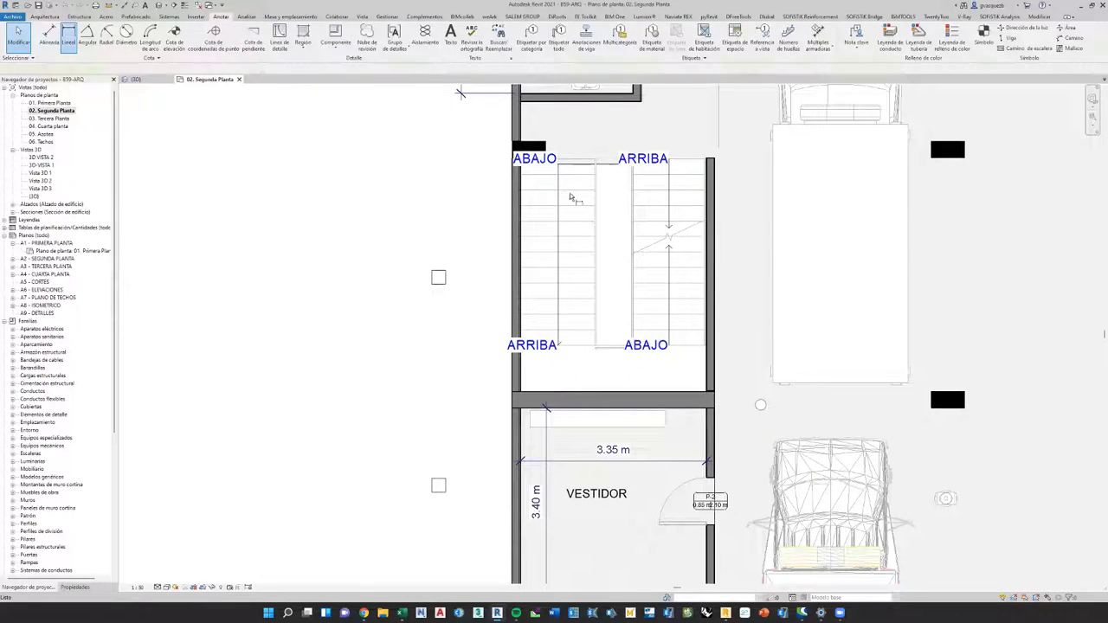
scroll(569, 197, up, 2)
scroll(573, 298, down, 2)
scroll(543, 328, up, 6)
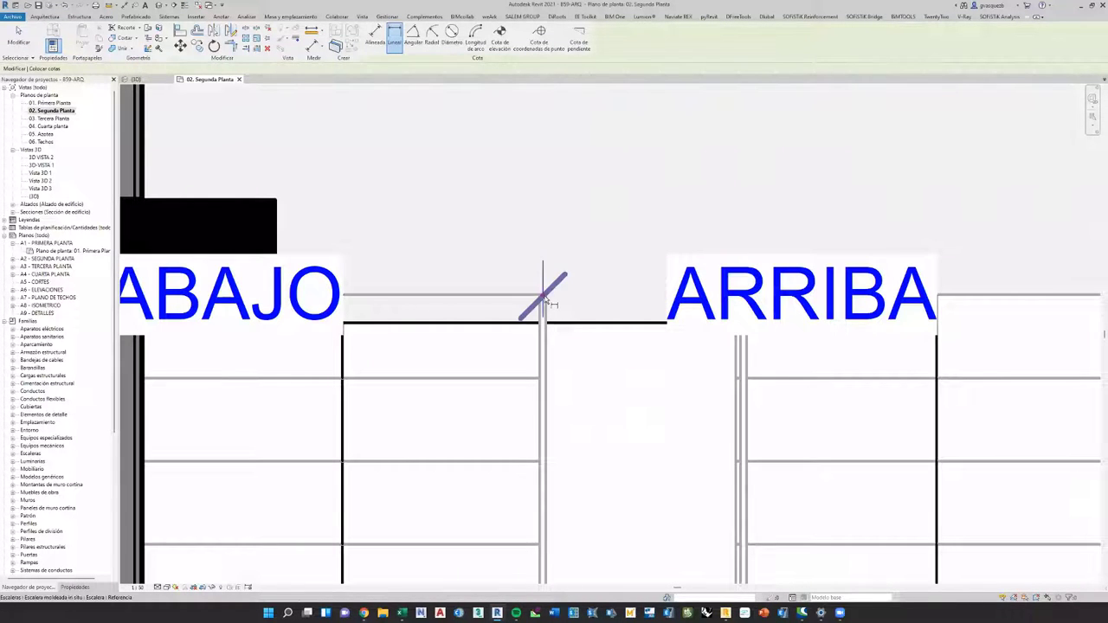
scroll(545, 299, down, 3)
scroll(569, 321, up, 2)
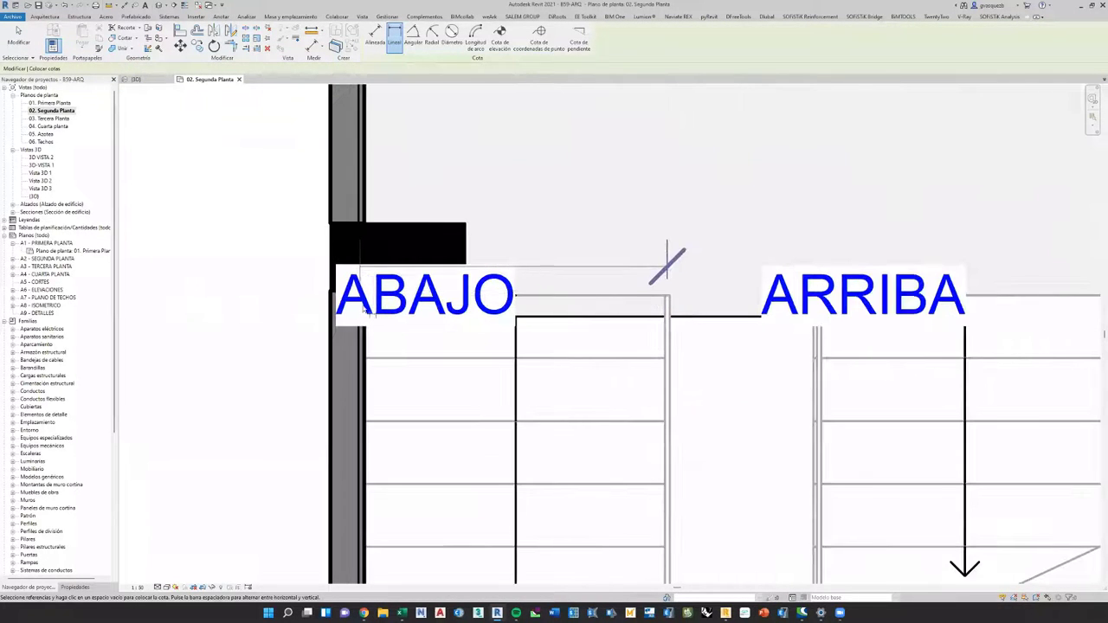
scroll(390, 347, down, 4)
scroll(484, 520, up, 3)
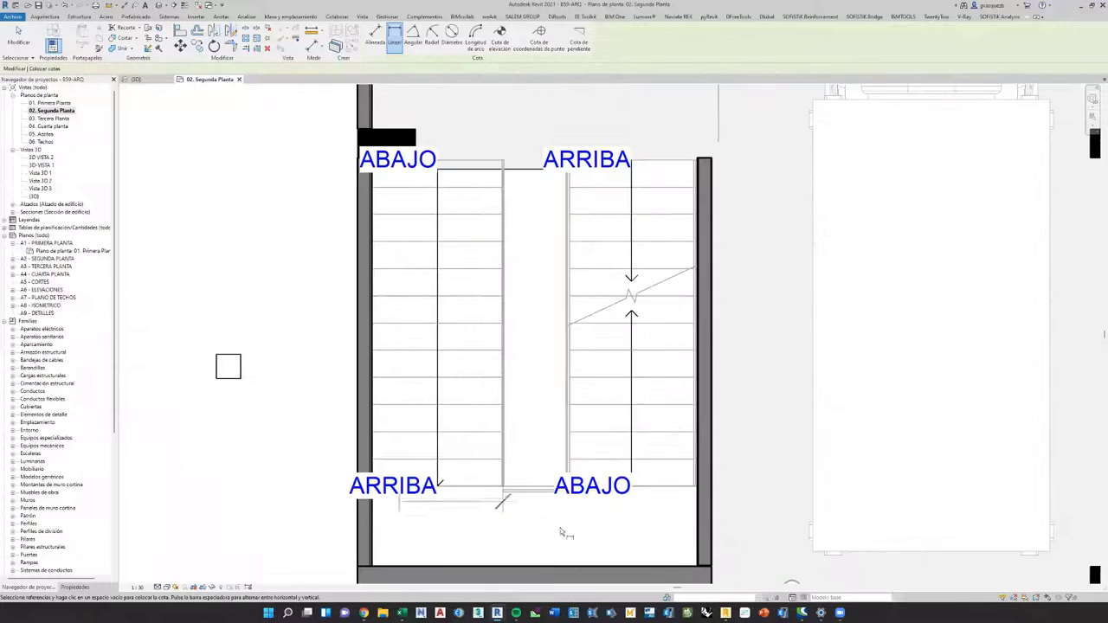
scroll(532, 384, down, 2)
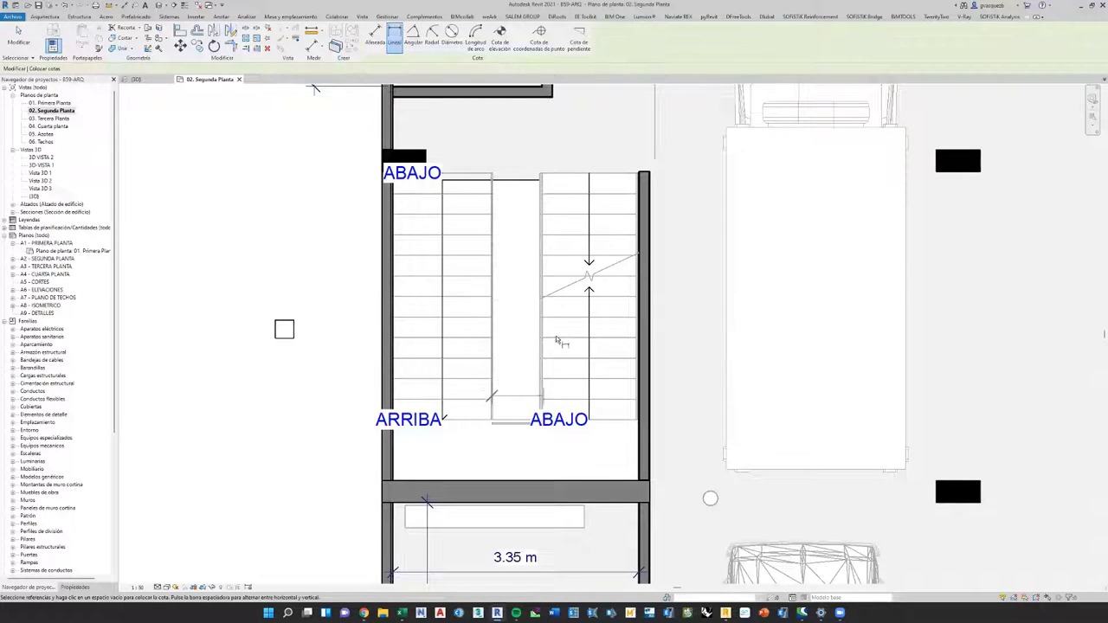
Add a linear dimension for the landing depth between the left flight's lower end and the wall, outside the left wall.
scroll(440, 138, up, 5)
scroll(491, 291, down, 4)
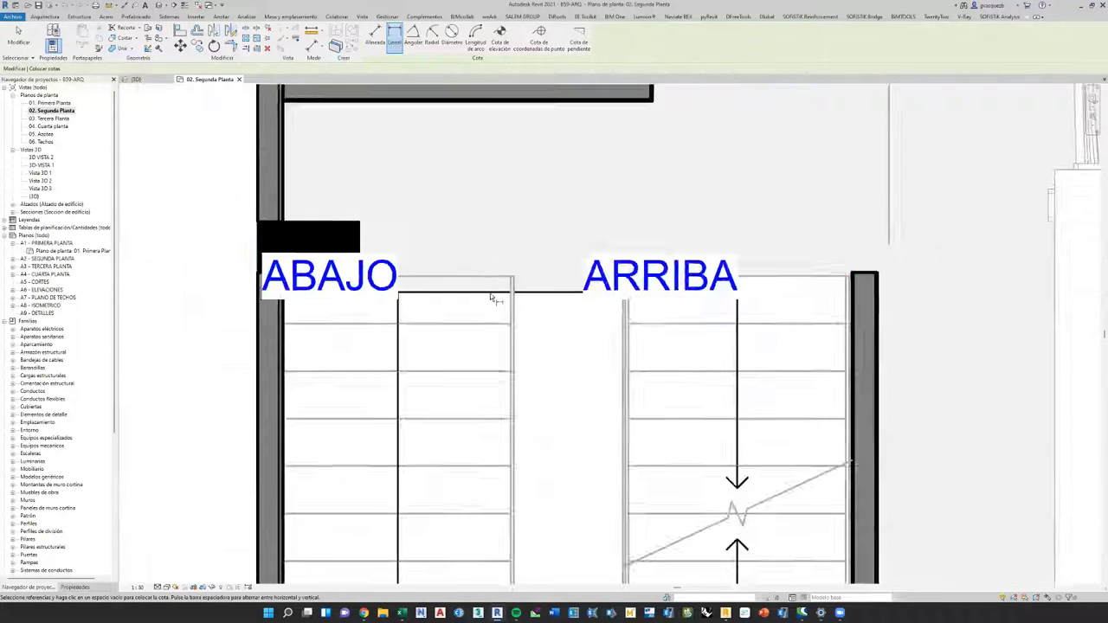
scroll(513, 392, down, 2)
scroll(515, 541, up, 5)
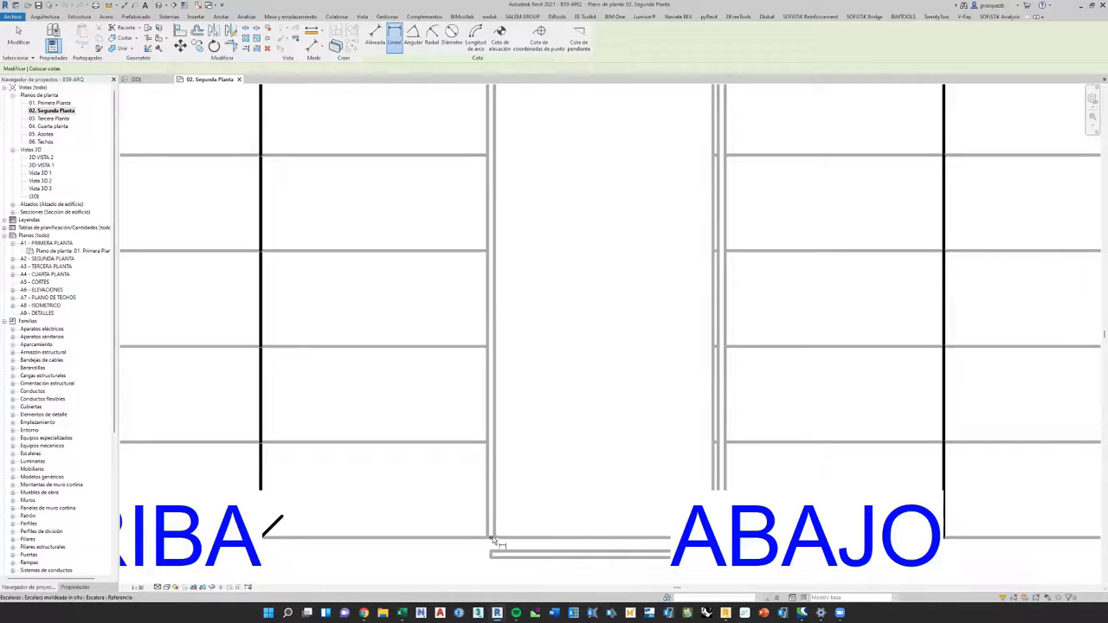
scroll(549, 284, down, 4)
scroll(413, 431, up, 3)
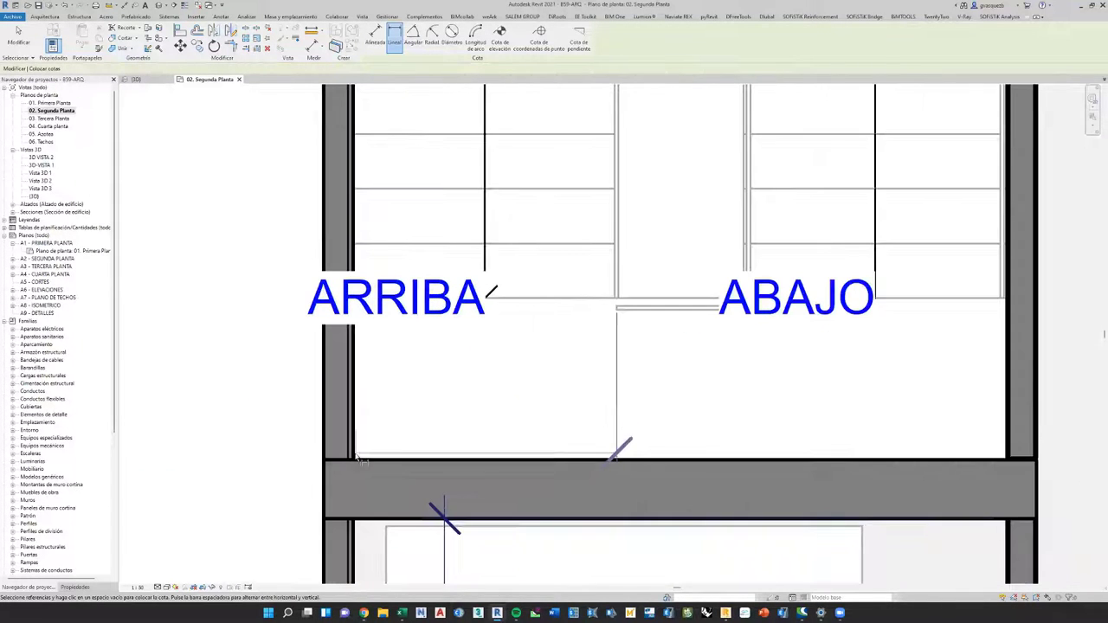
click(352, 459)
click(511, 299)
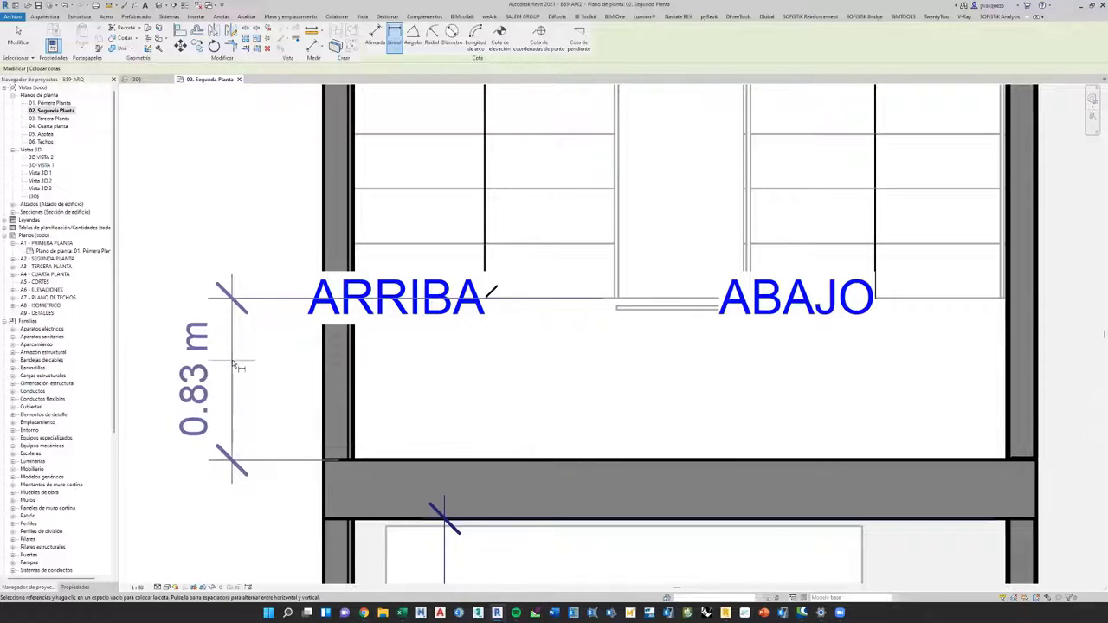
Add a linear dimension for the full length of the left stair flight and place it outside the left wall.
scroll(294, 418, down, 2)
scroll(321, 407, down, 2)
scroll(444, 204, up, 4)
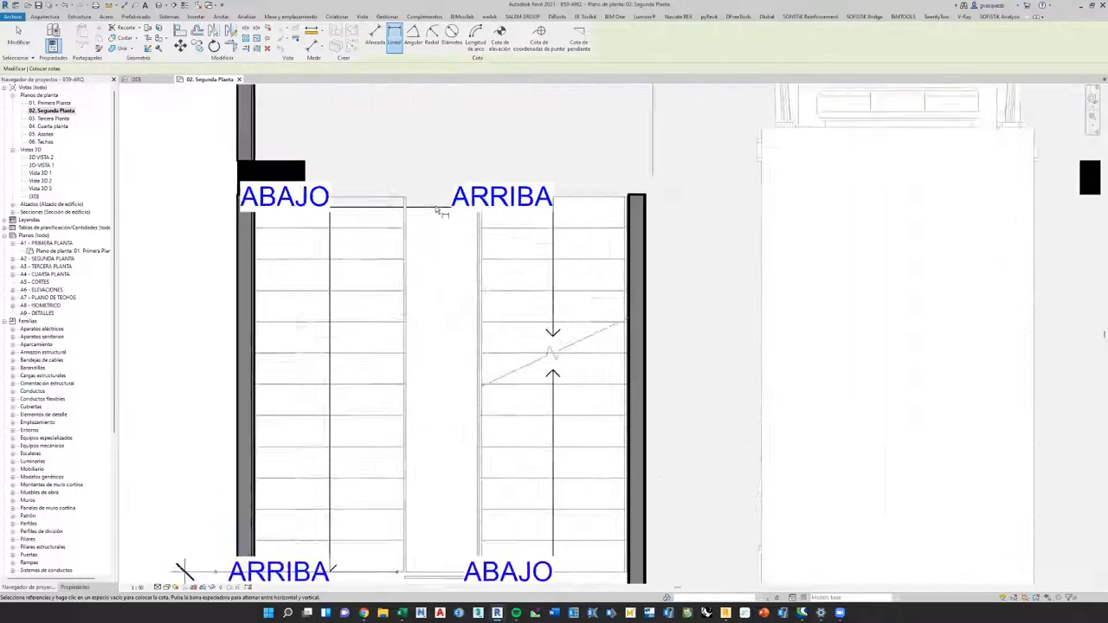
scroll(399, 202, down, 4)
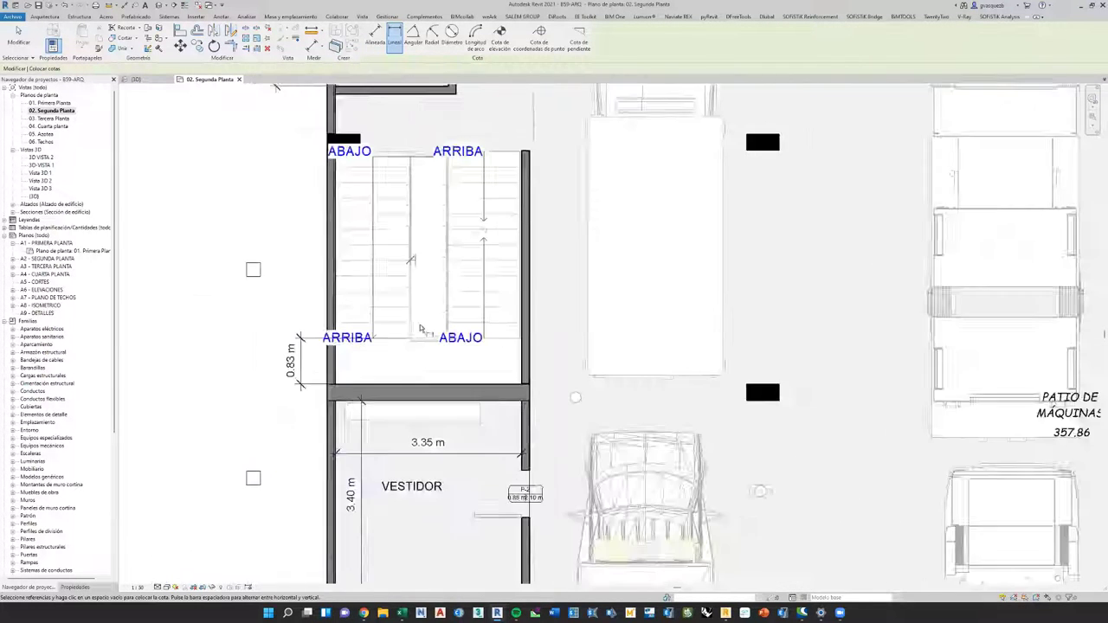
scroll(413, 343, up, 3)
scroll(413, 344, up, 2)
click(400, 346)
scroll(400, 347, down, 3)
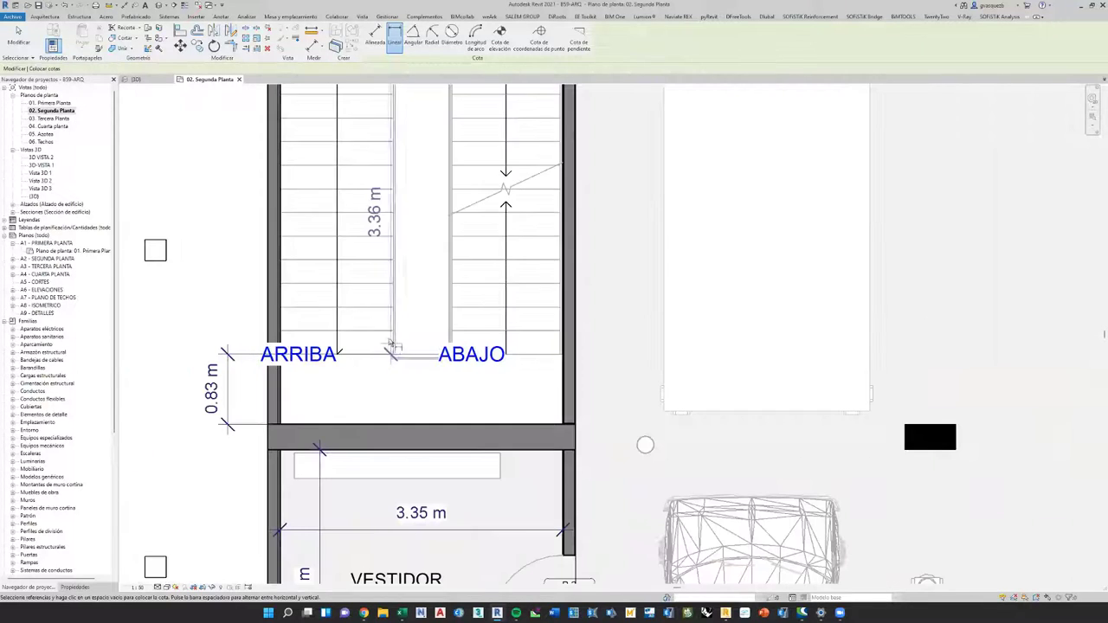
click(232, 304)
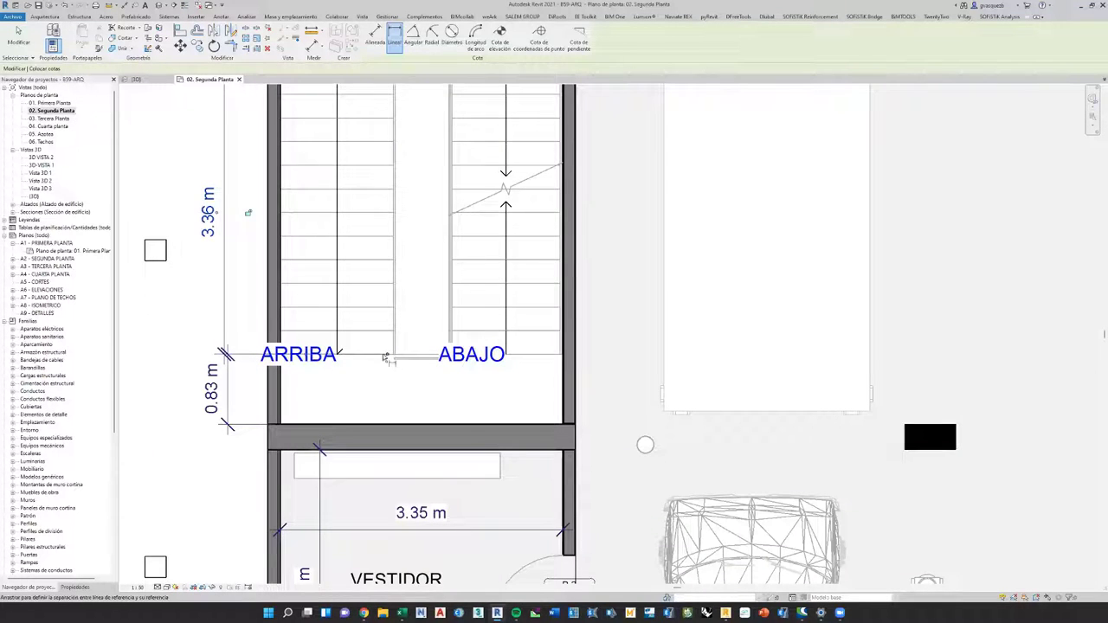
Add a linear dimension for the width of the left stair flight and place it above the staircase.
scroll(394, 355, down, 3)
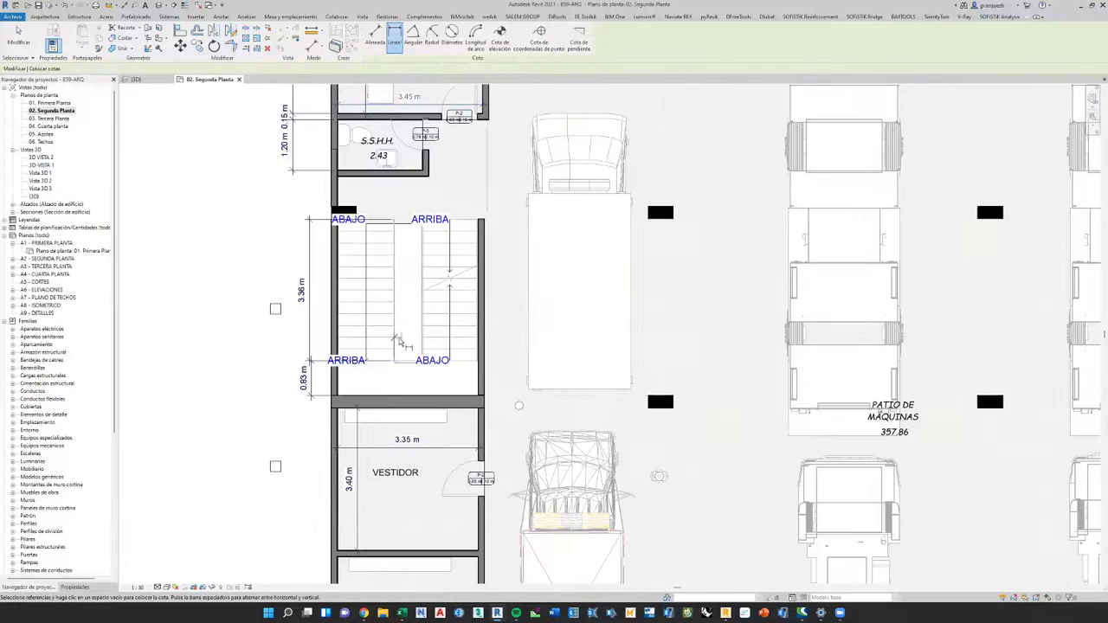
scroll(394, 368, up, 2)
scroll(394, 370, up, 3)
click(396, 353)
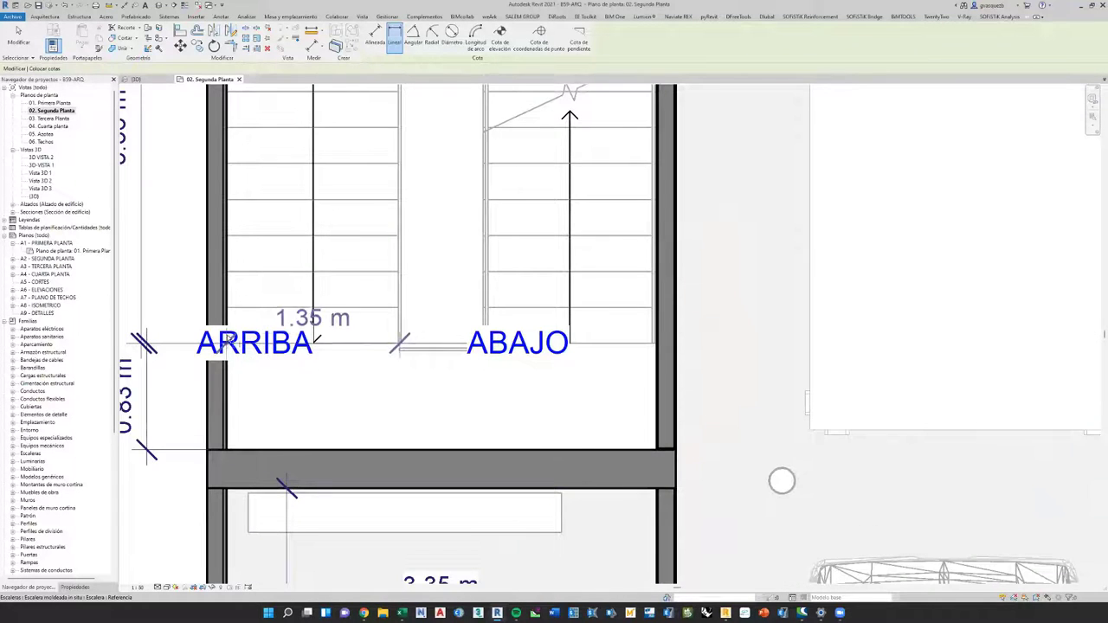
scroll(314, 351, down, 2)
scroll(232, 333, down, 2)
click(260, 152)
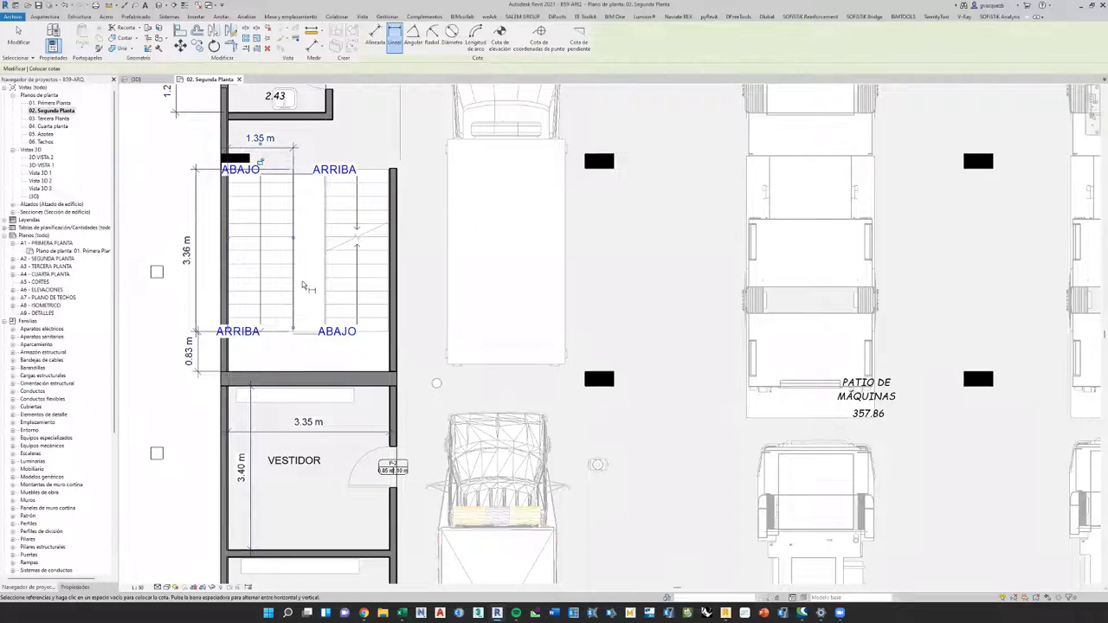
scroll(303, 286, down, 1)
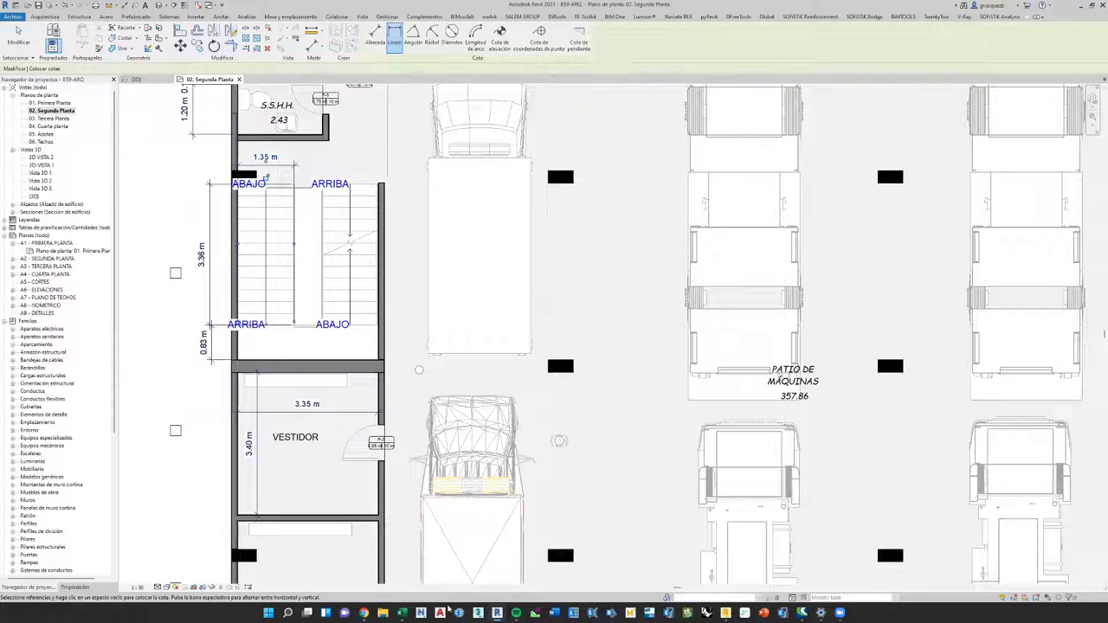
Switch to Robot Structural Analysis, open the construction lines definition and select the first line in the X direction.
key(alt+Tab)
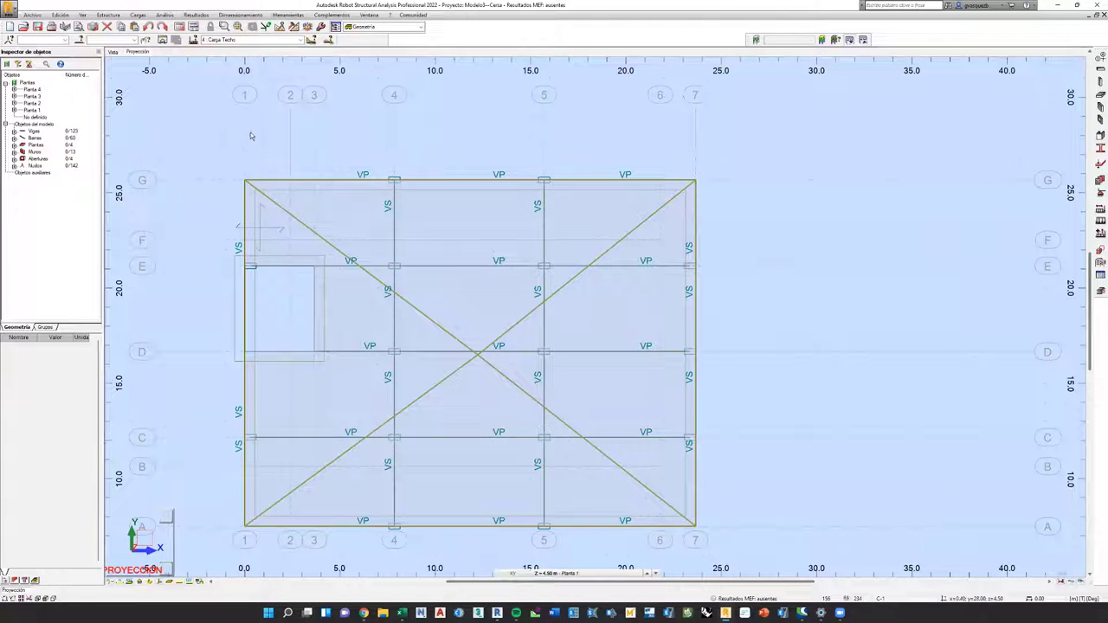
click(1101, 54)
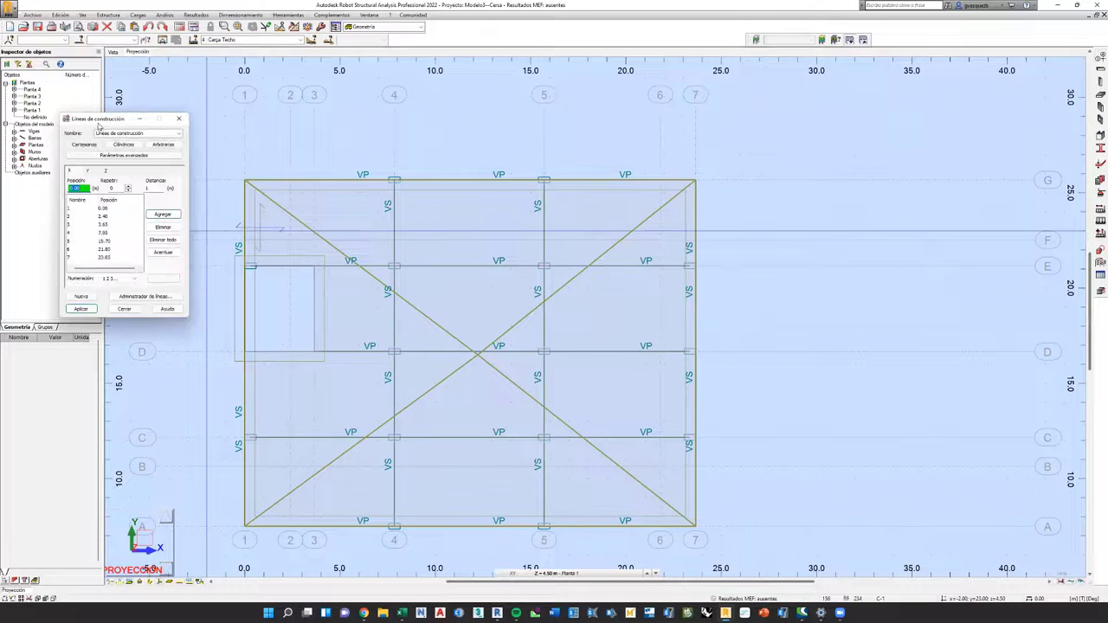
drag(103, 126, 258, 121)
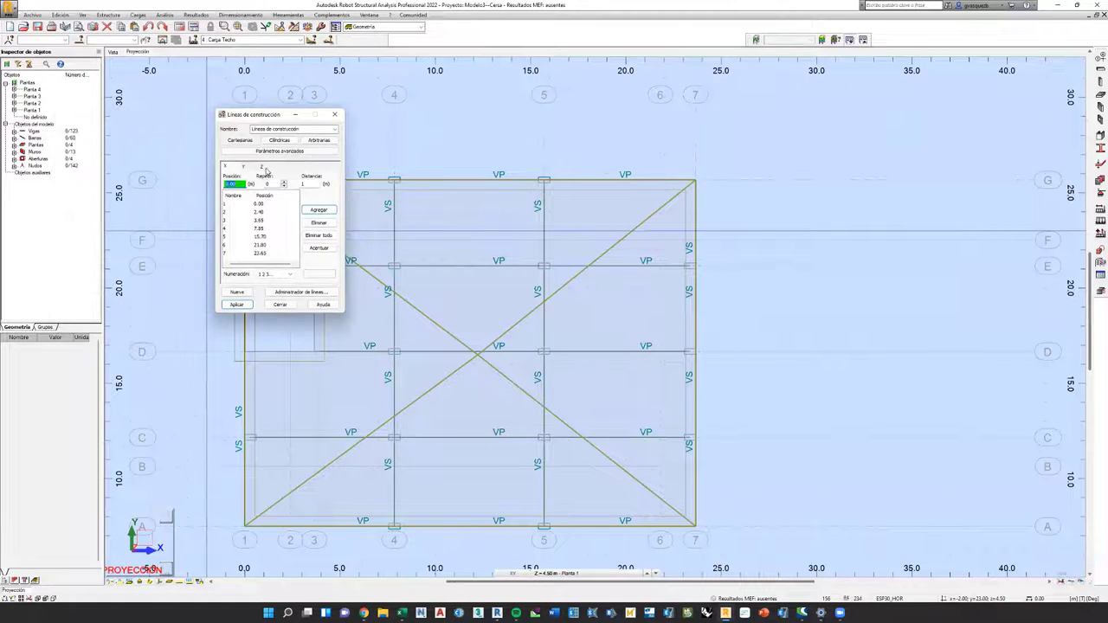
click(264, 167)
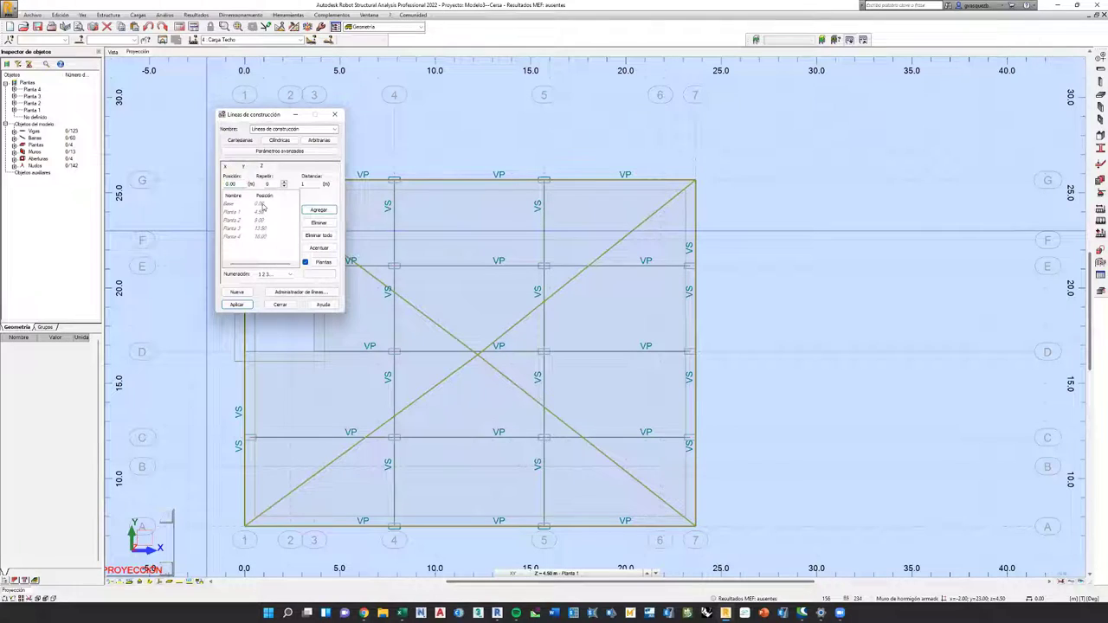
click(227, 168)
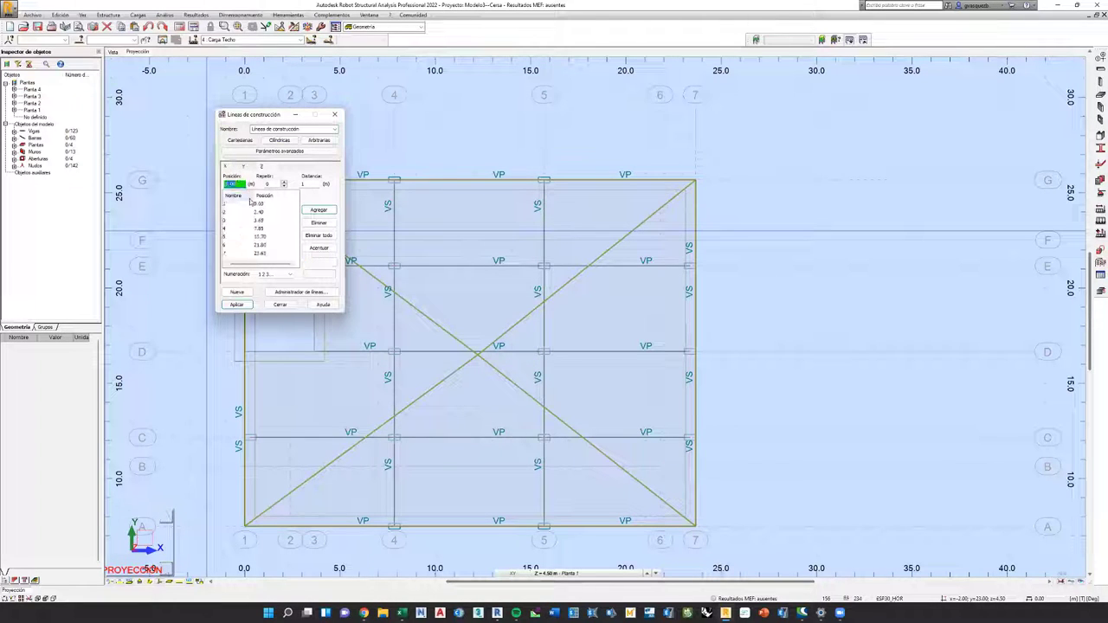
click(259, 206)
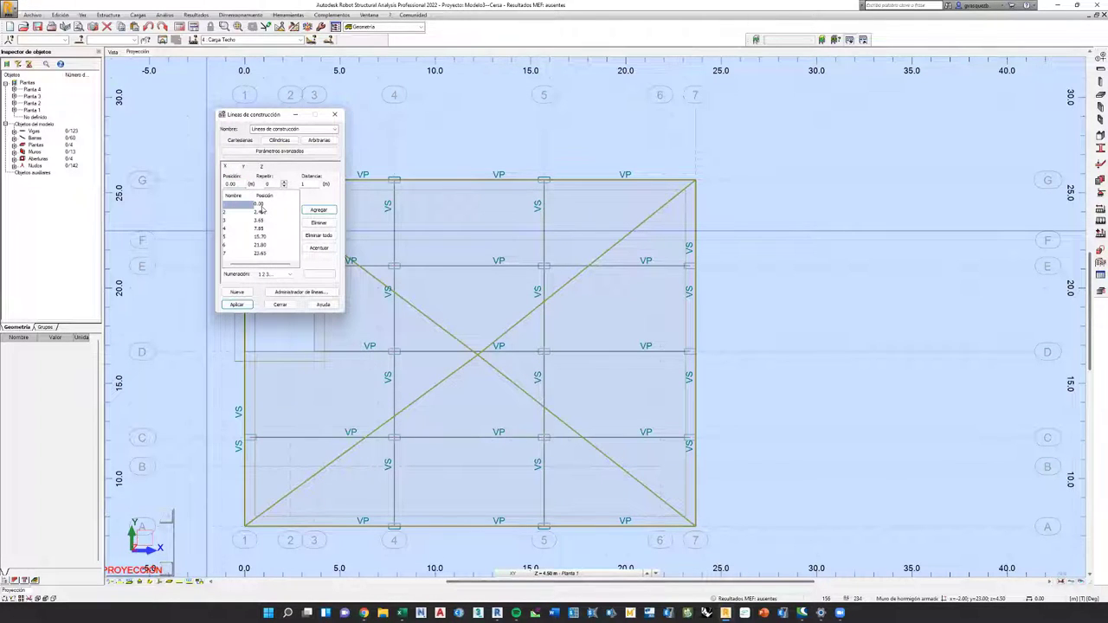
Add X construction lines at 1.40 m and 1.90 m, apply them and close the construction lines definition.
double_click(233, 184)
text(1.40)
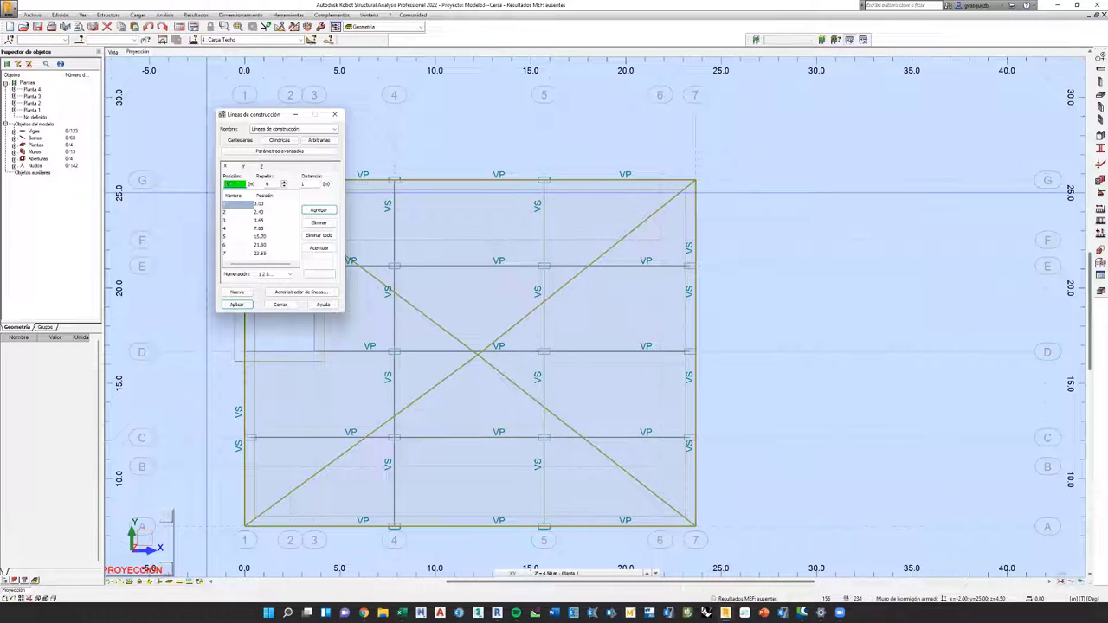
click(318, 210)
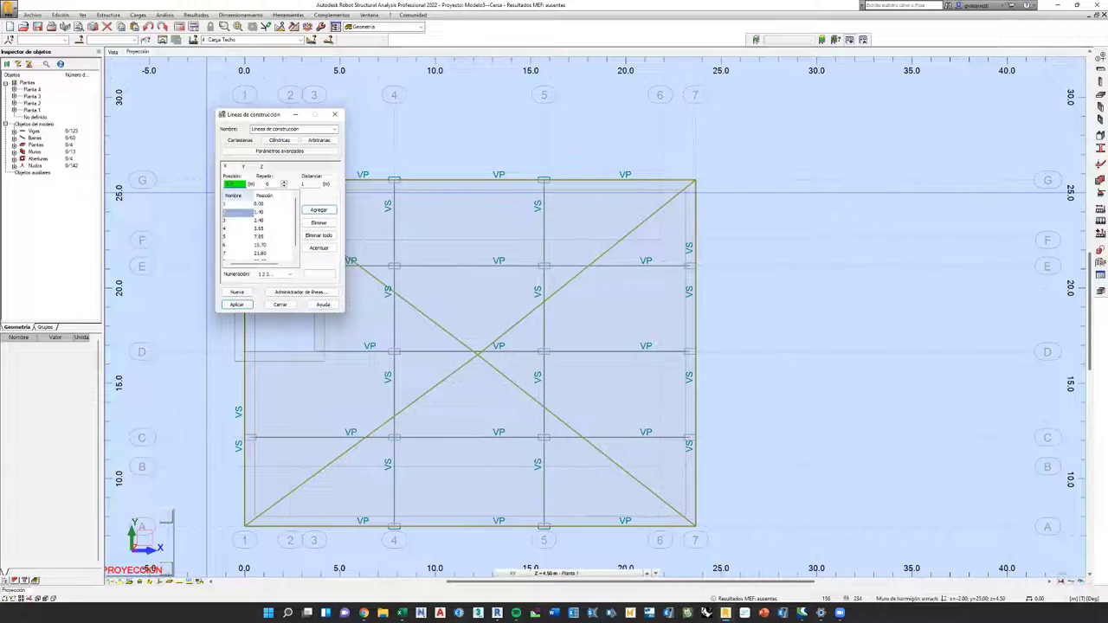
click(319, 210)
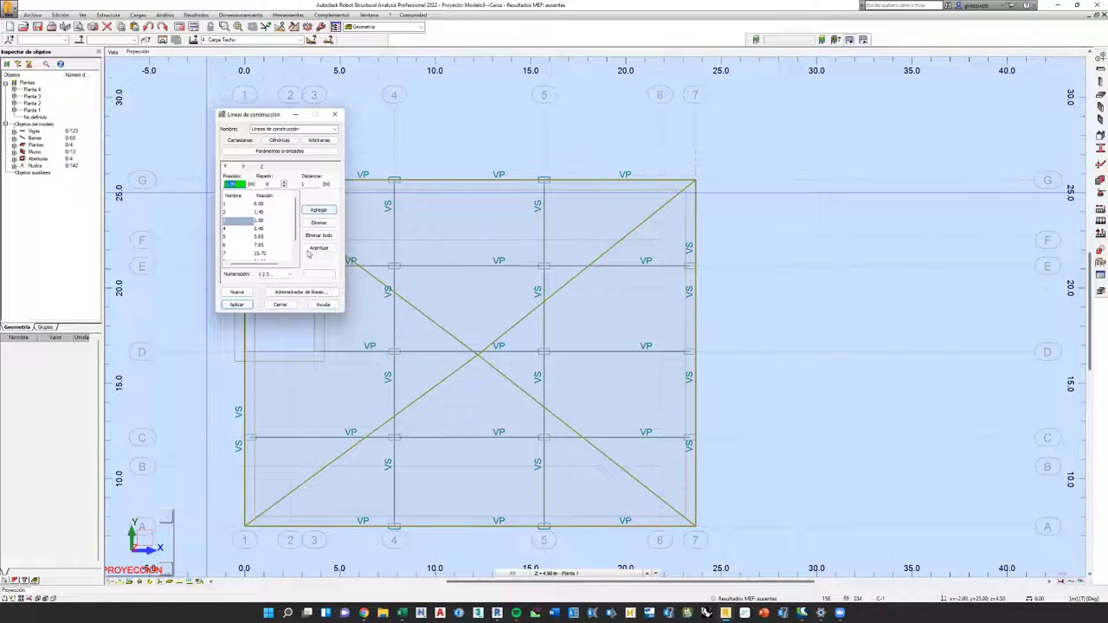
click(237, 305)
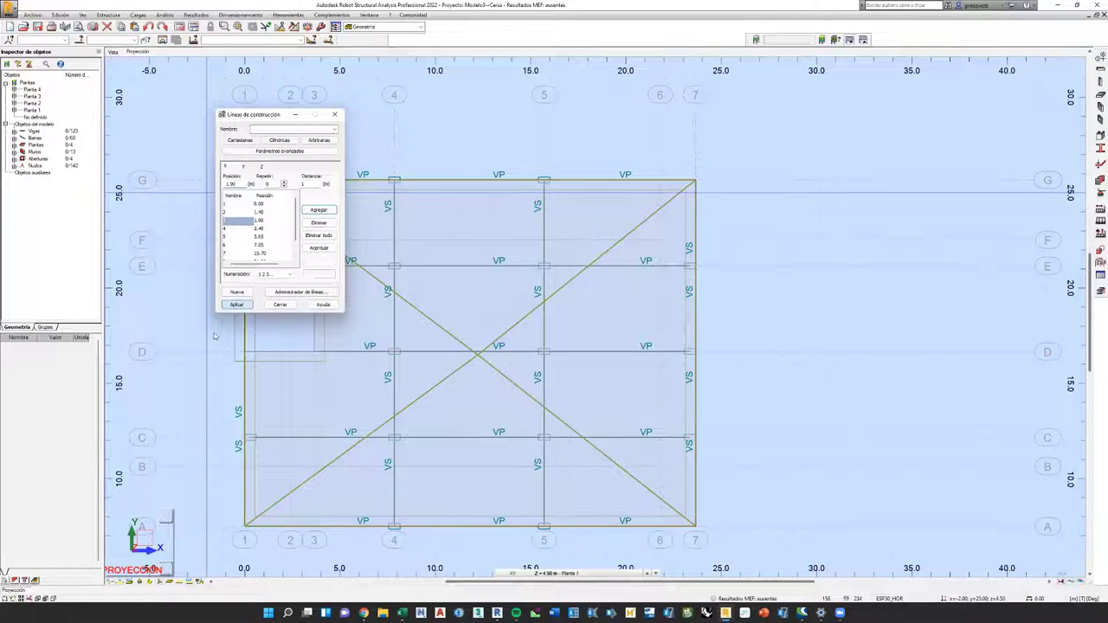
scroll(215, 336, down, 2)
scroll(383, 313, up, 2)
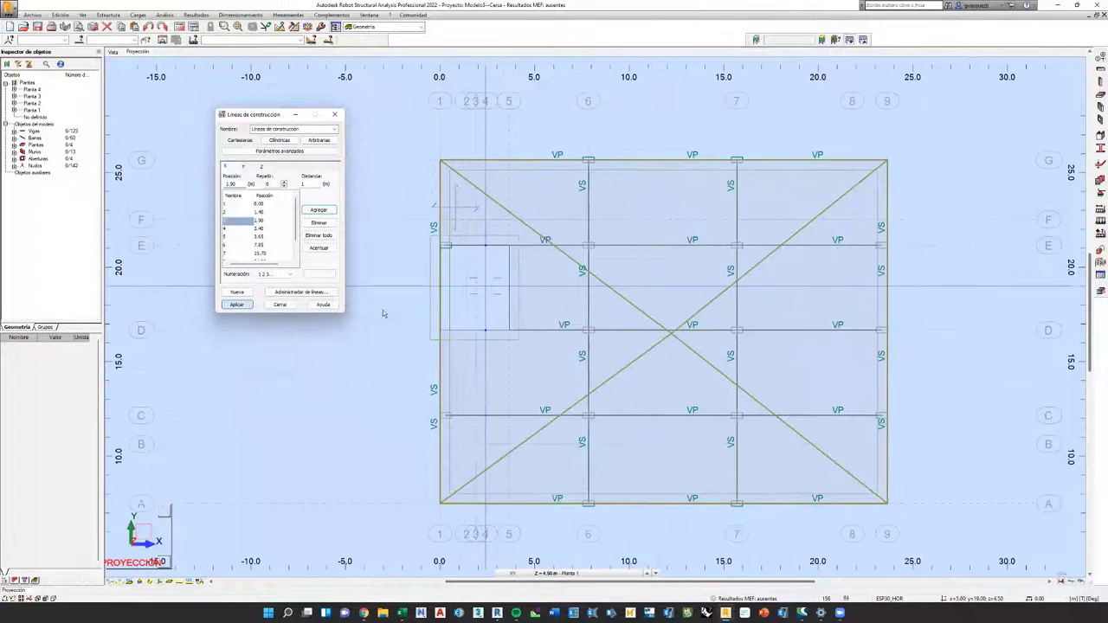
scroll(519, 260, up, 1)
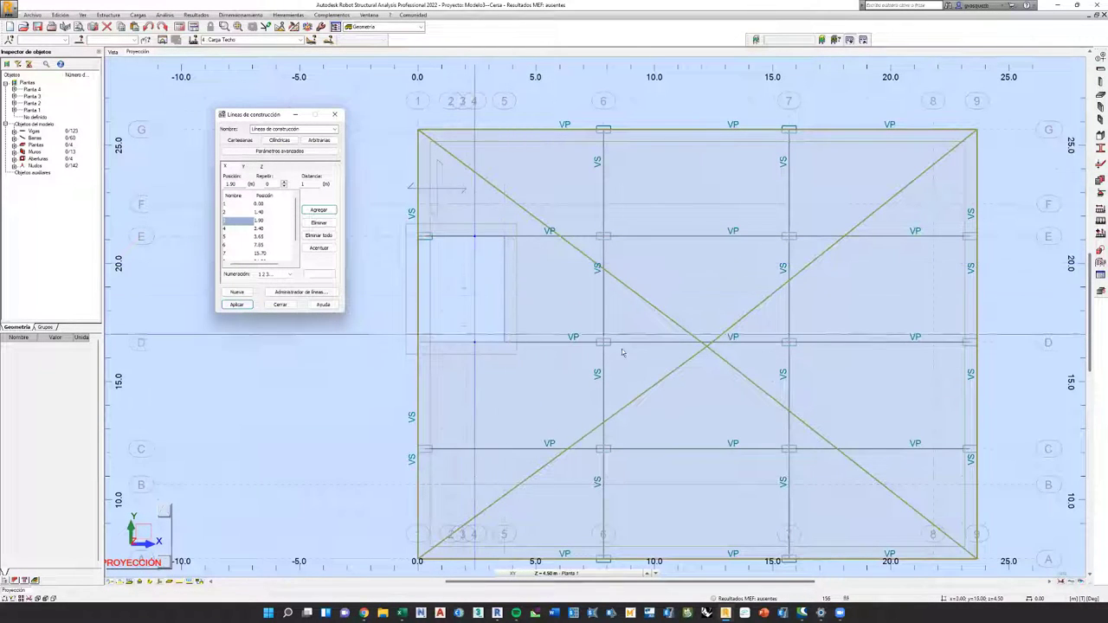
click(535, 215)
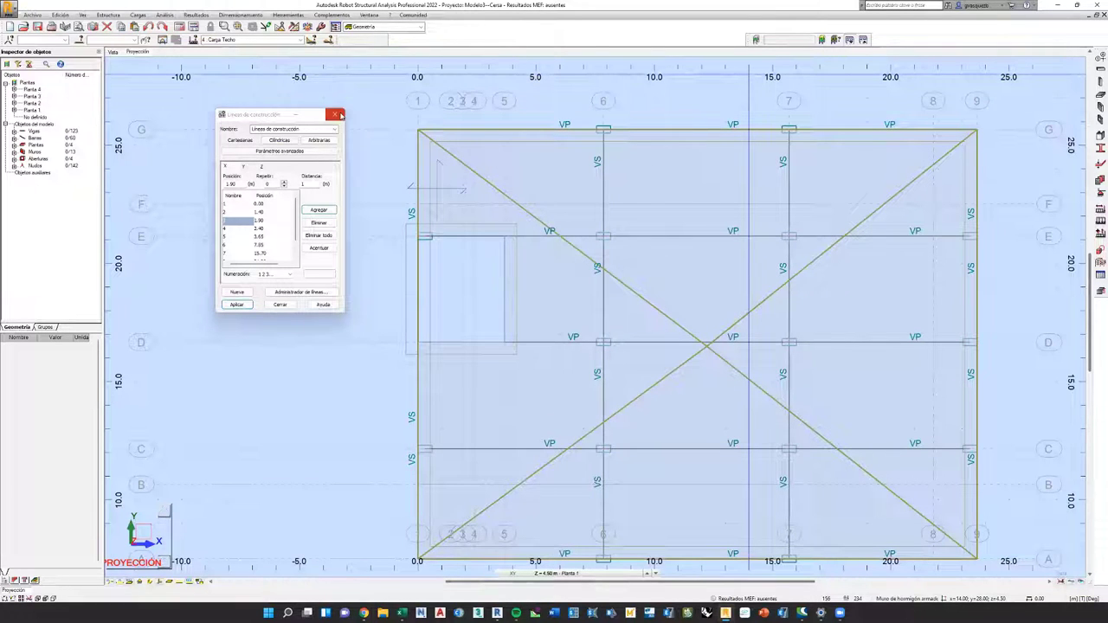
click(335, 114)
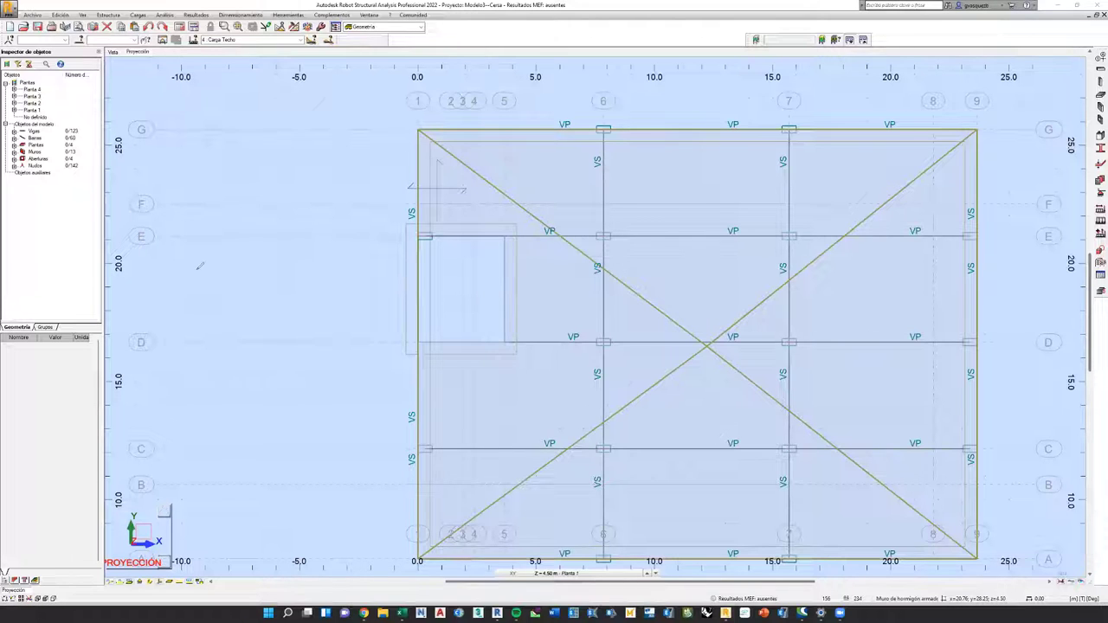
click(191, 236)
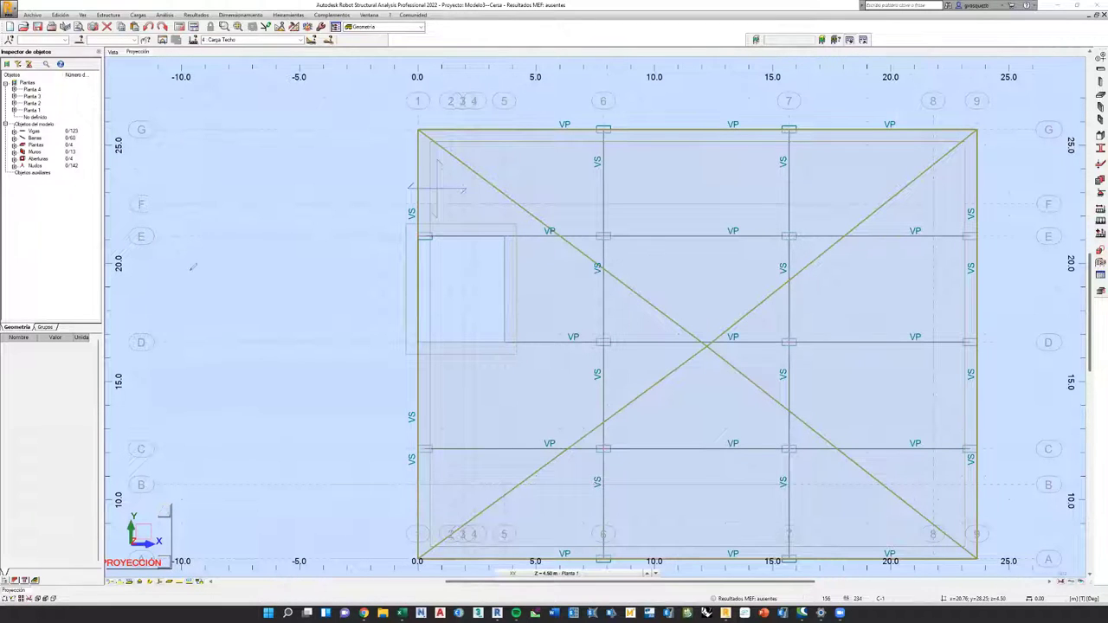
click(191, 341)
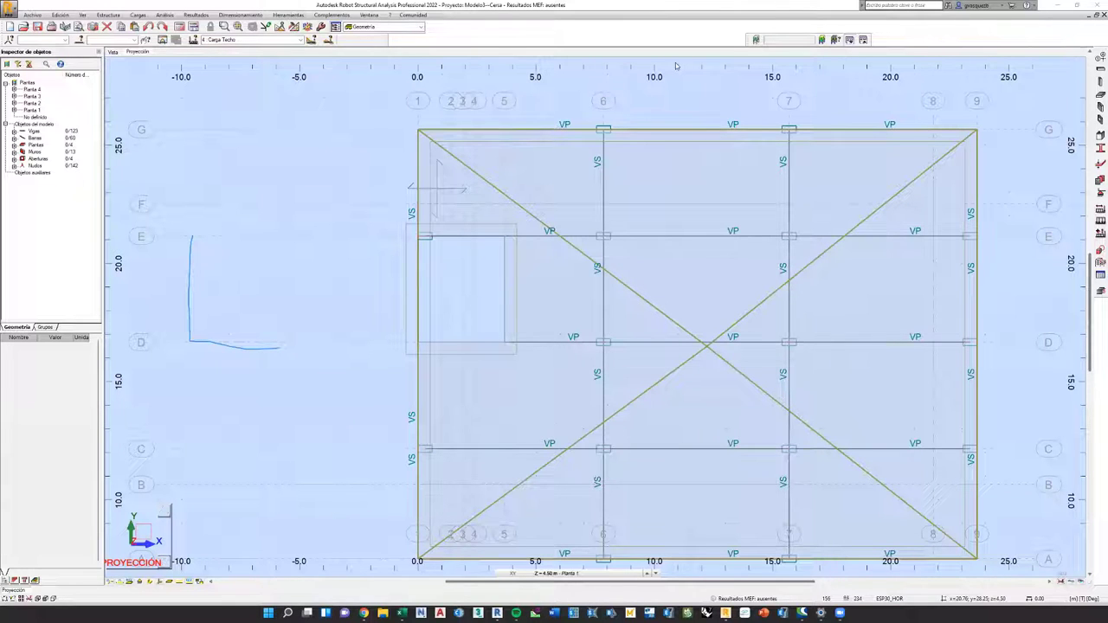
key(Escape)
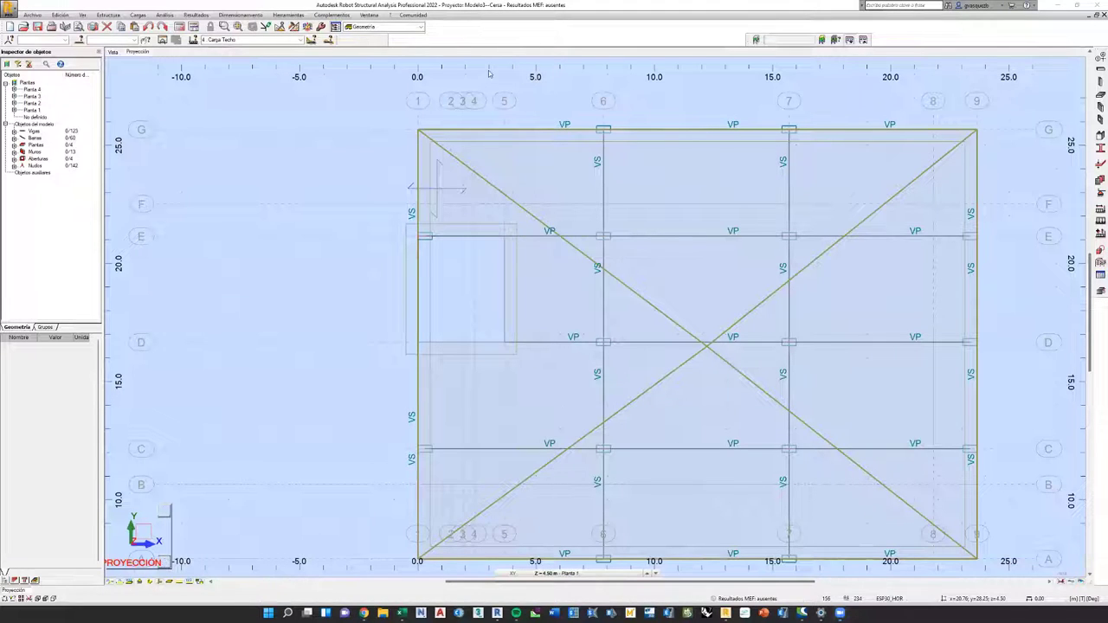
click(173, 233)
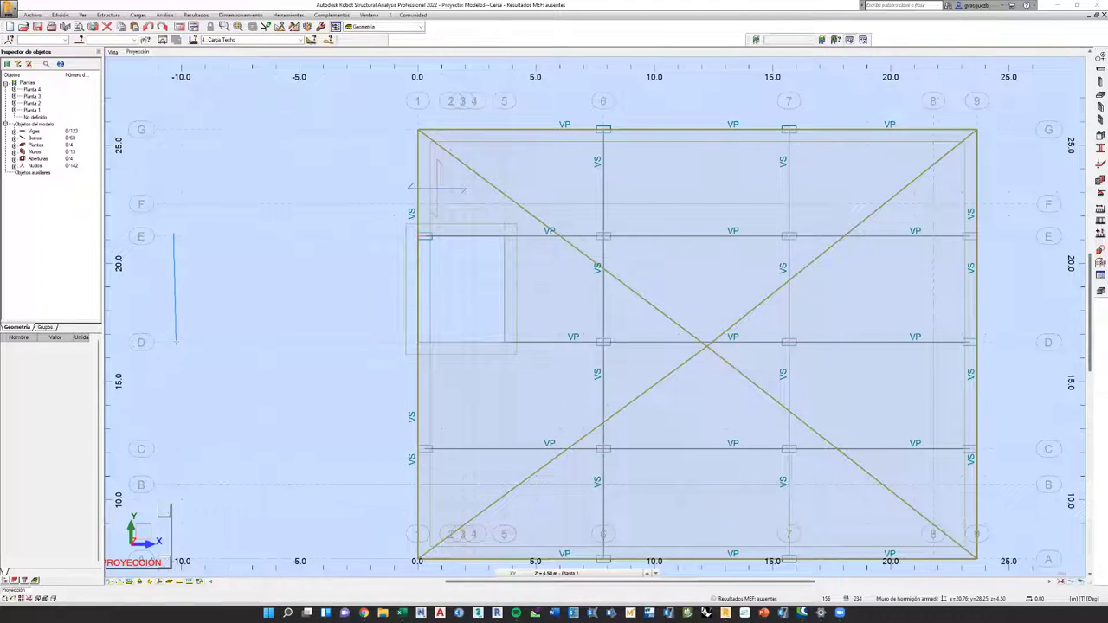
click(171, 342)
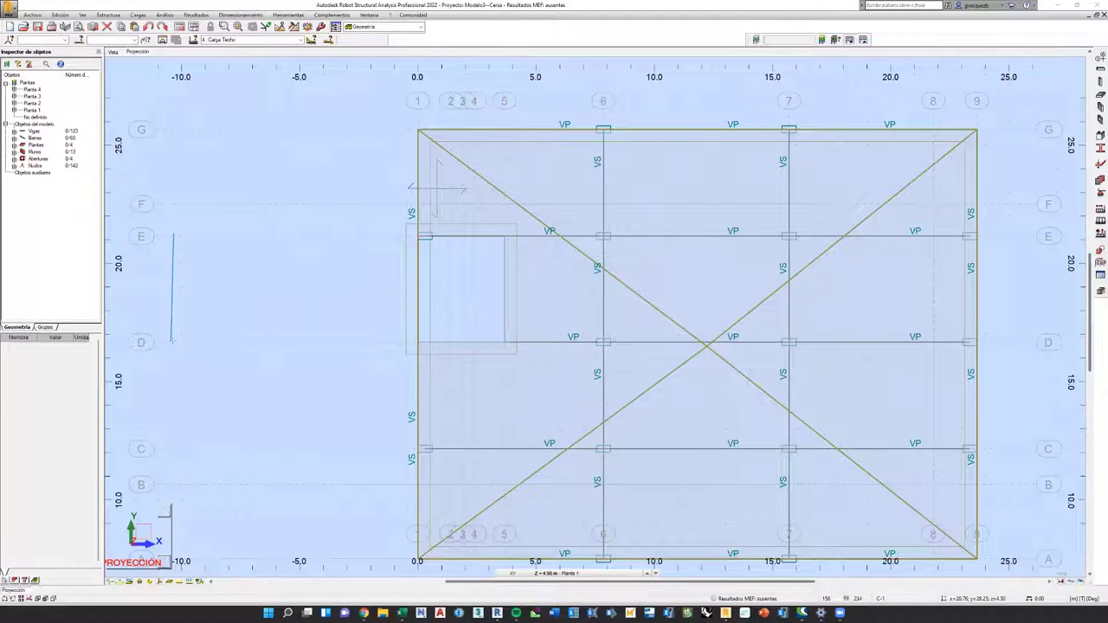
click(259, 341)
click(256, 234)
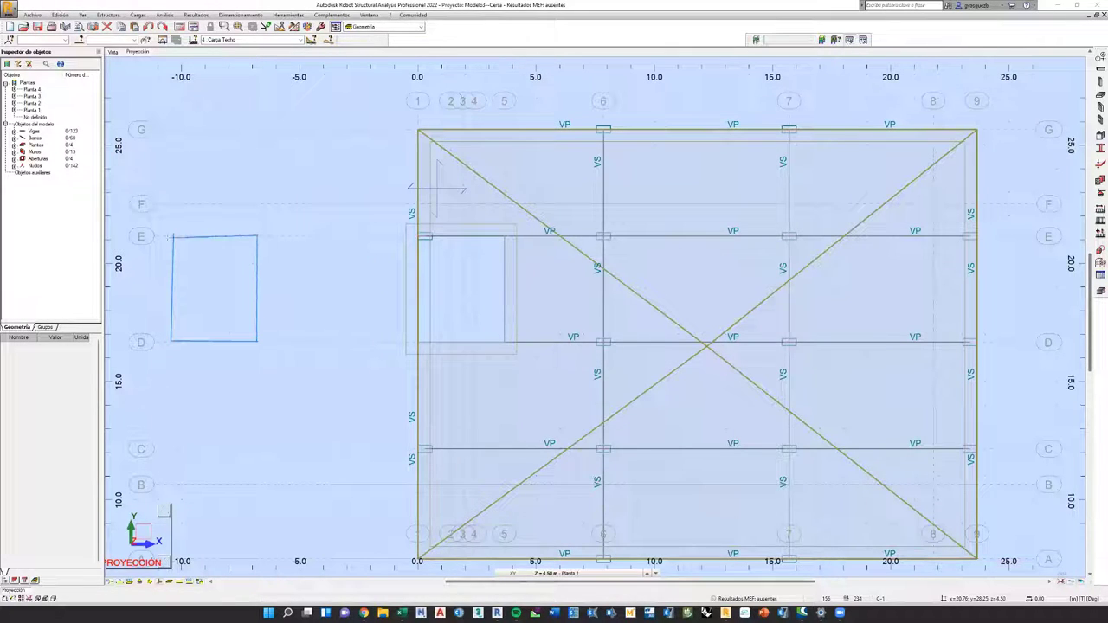
click(173, 235)
click(203, 341)
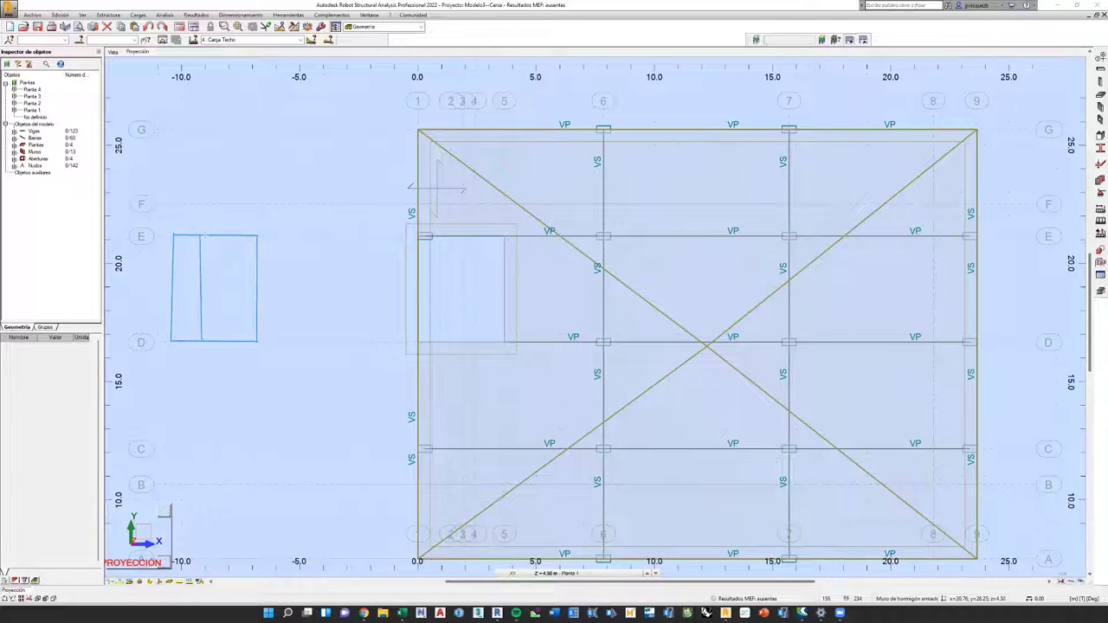
click(204, 233)
click(226, 341)
click(227, 233)
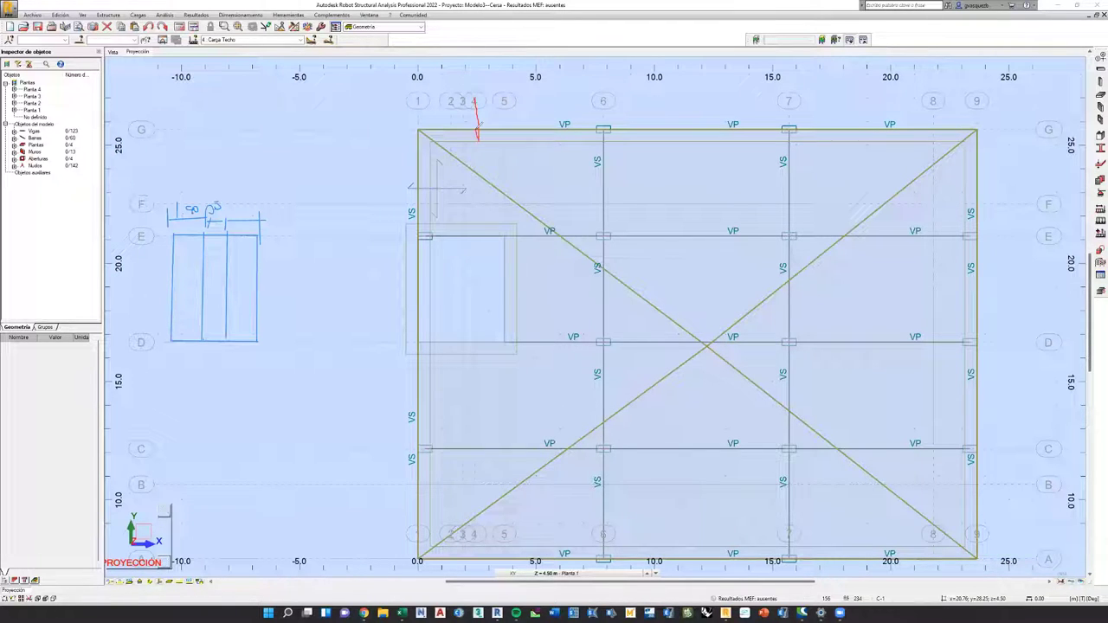
click(422, 130)
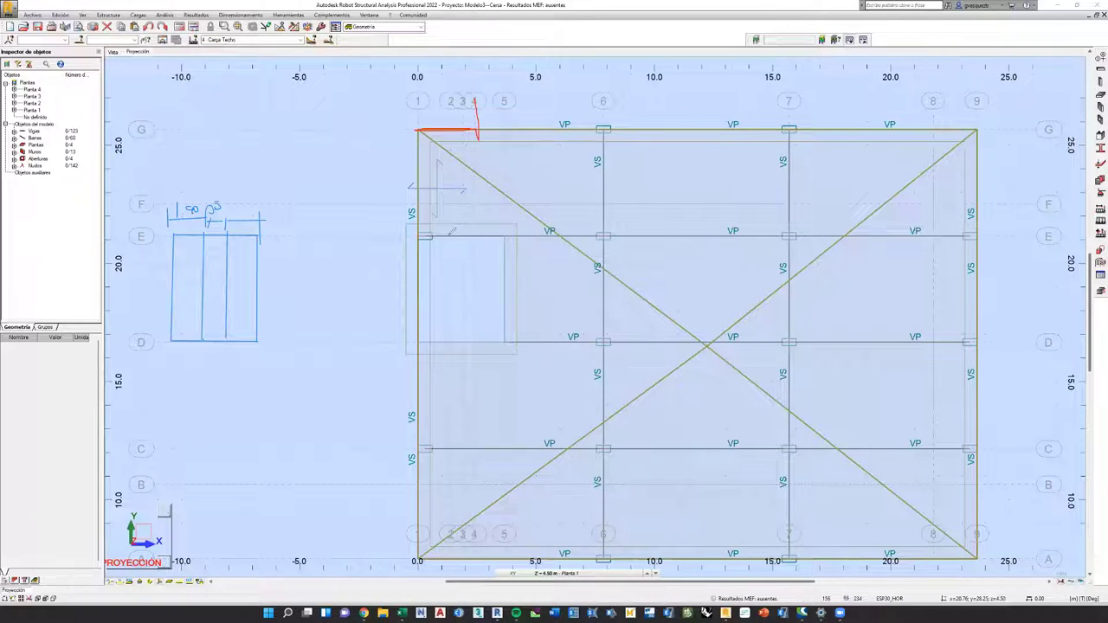
mouse_move(453, 236)
mouse_down()
mouse_move(456, 338)
mouse_move(423, 340)
mouse_move(417, 250)
mouse_move(433, 234)
mouse_move(464, 239)
mouse_move(472, 343)
mouse_move(510, 340)
mouse_move(506, 241)
mouse_move(464, 235)
mouse_up()
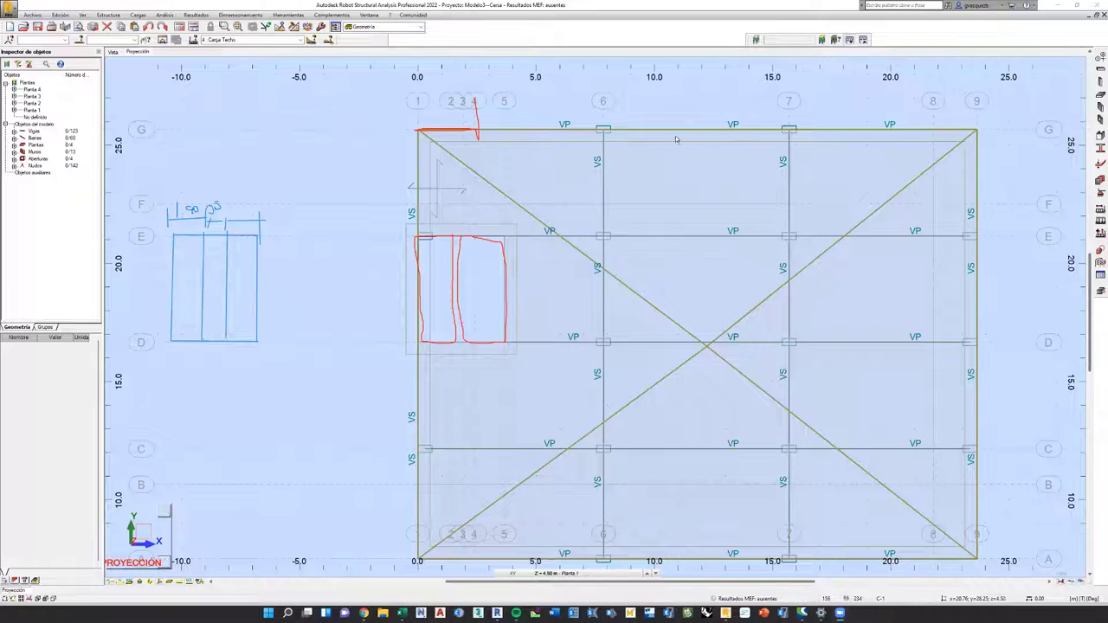
Open the construction lines definition and delete the X-direction lines at 1.90 m and 1.40 m.
double_click(641, 236)
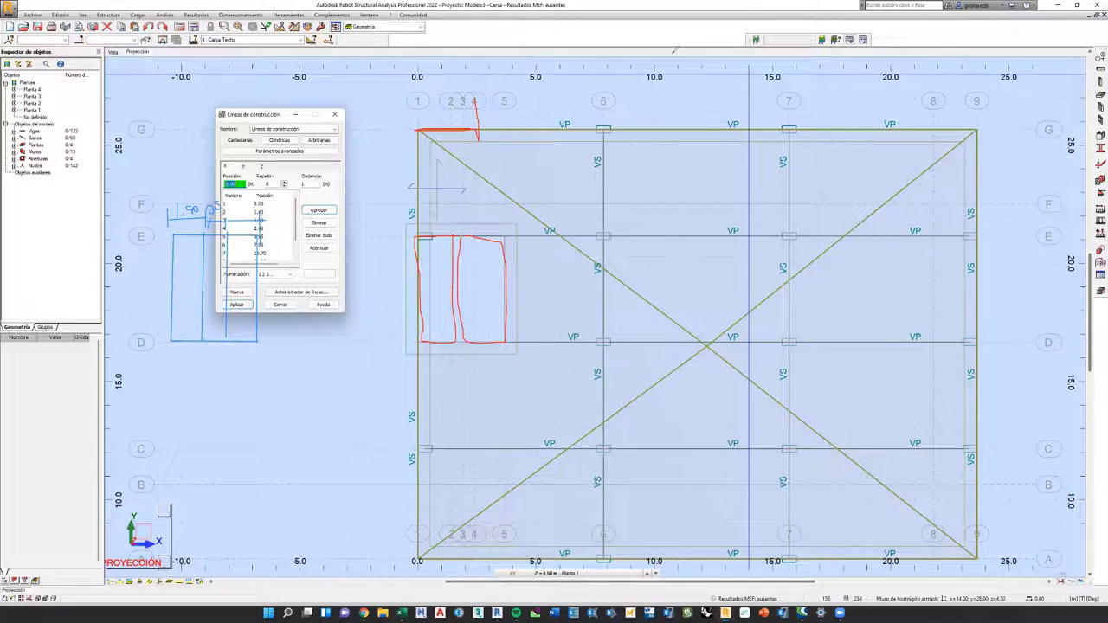
key(Escape)
click(240, 236)
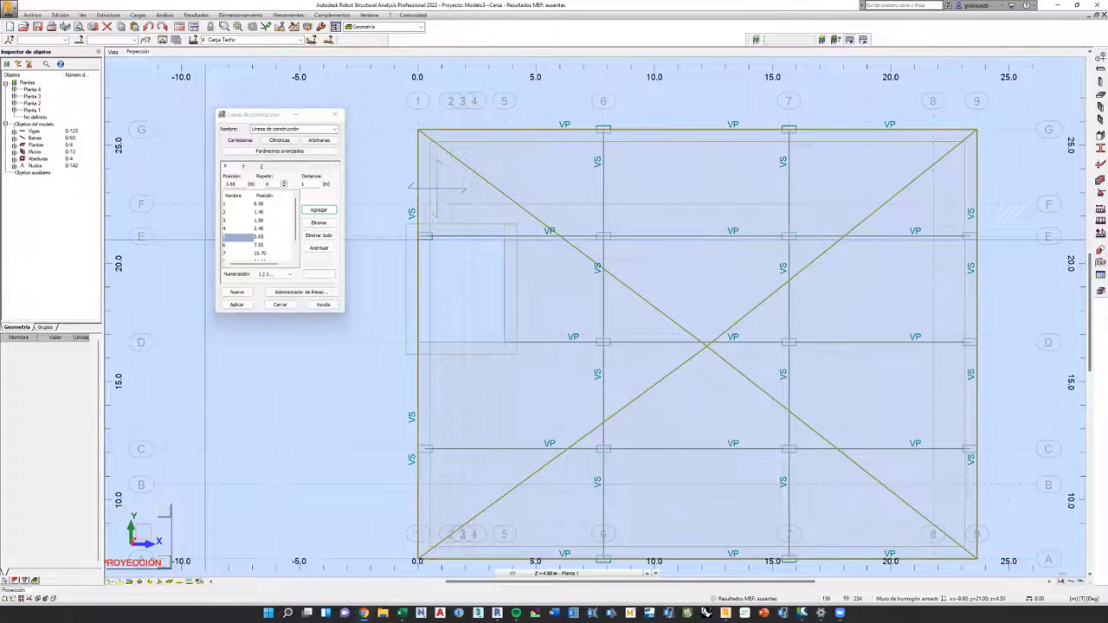
click(257, 212)
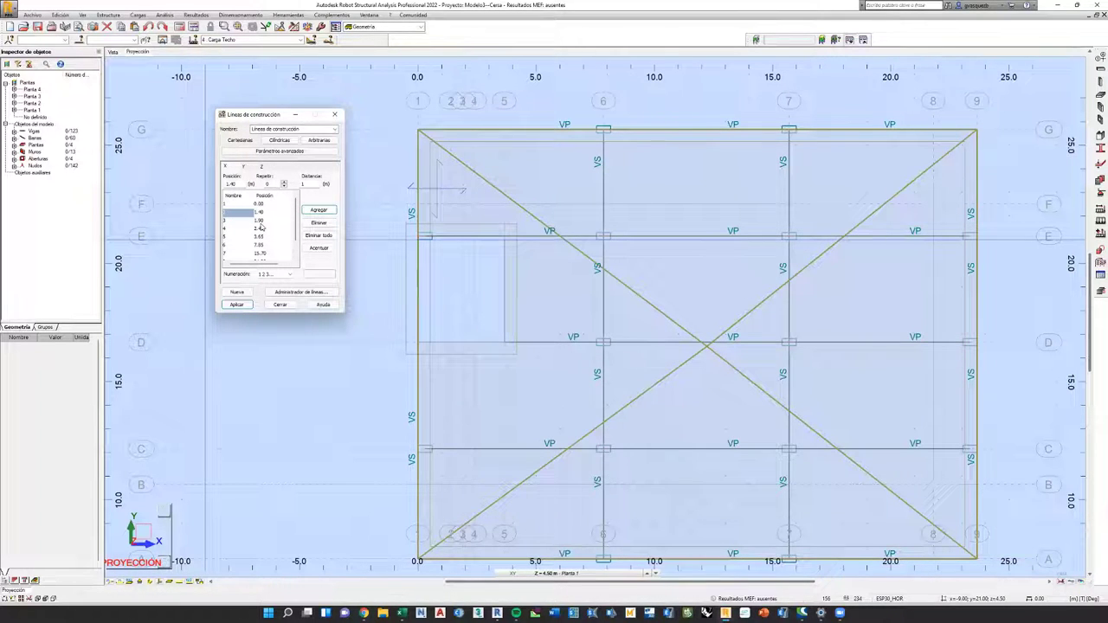
click(259, 221)
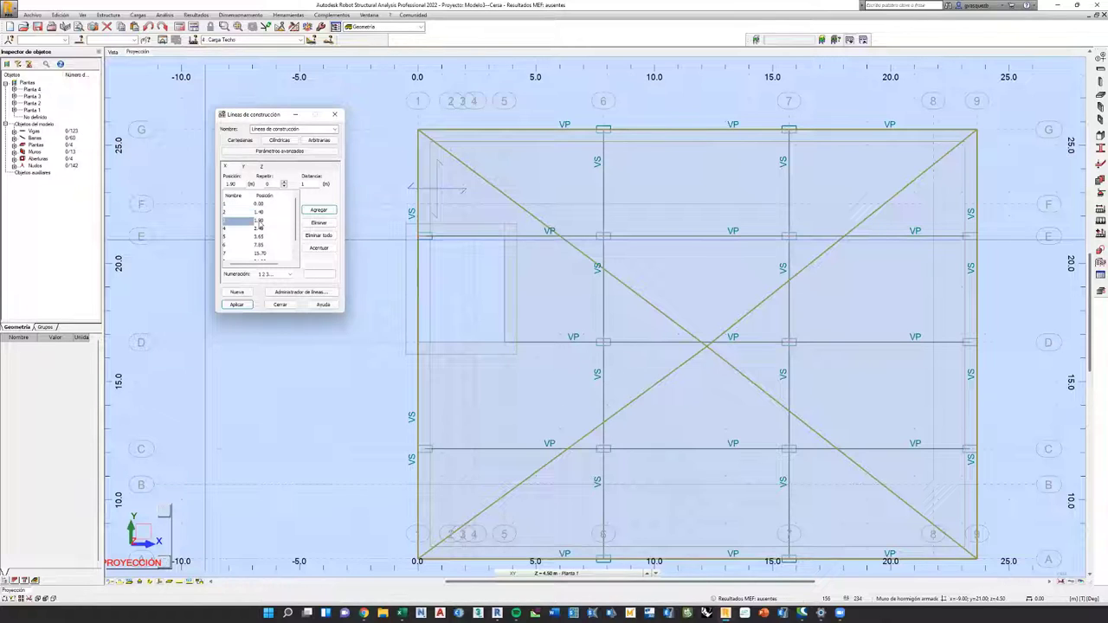
click(318, 222)
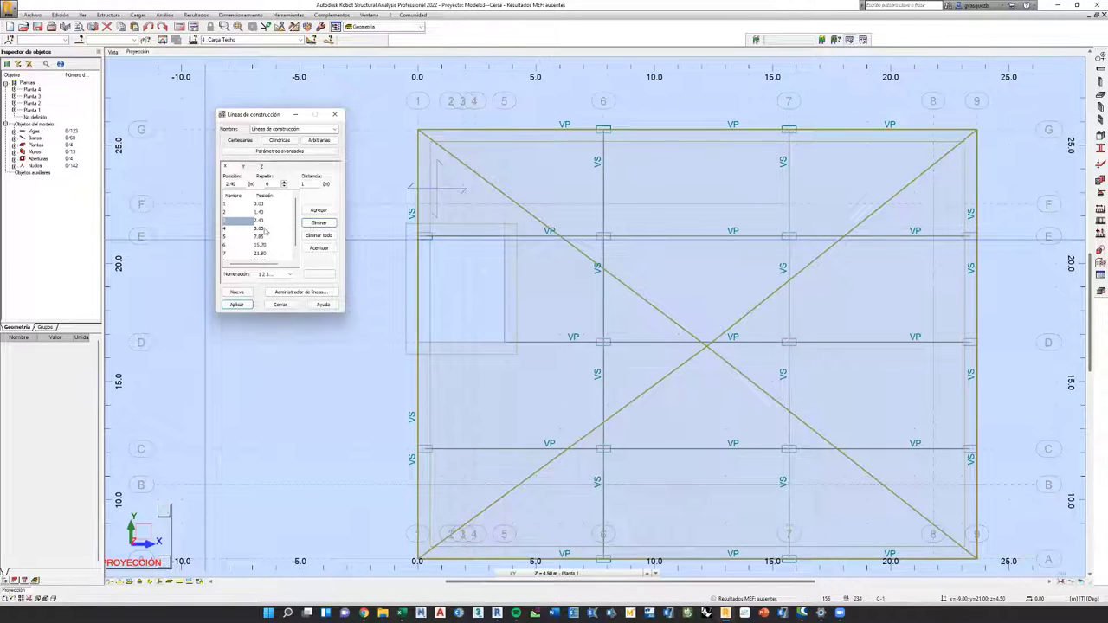
click(265, 213)
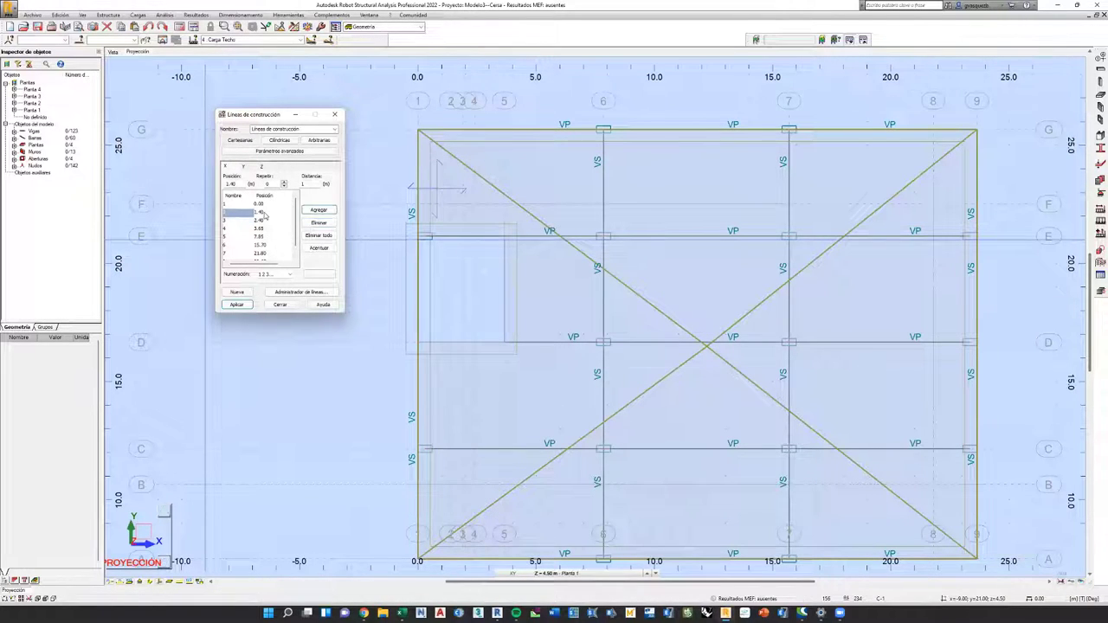
click(319, 223)
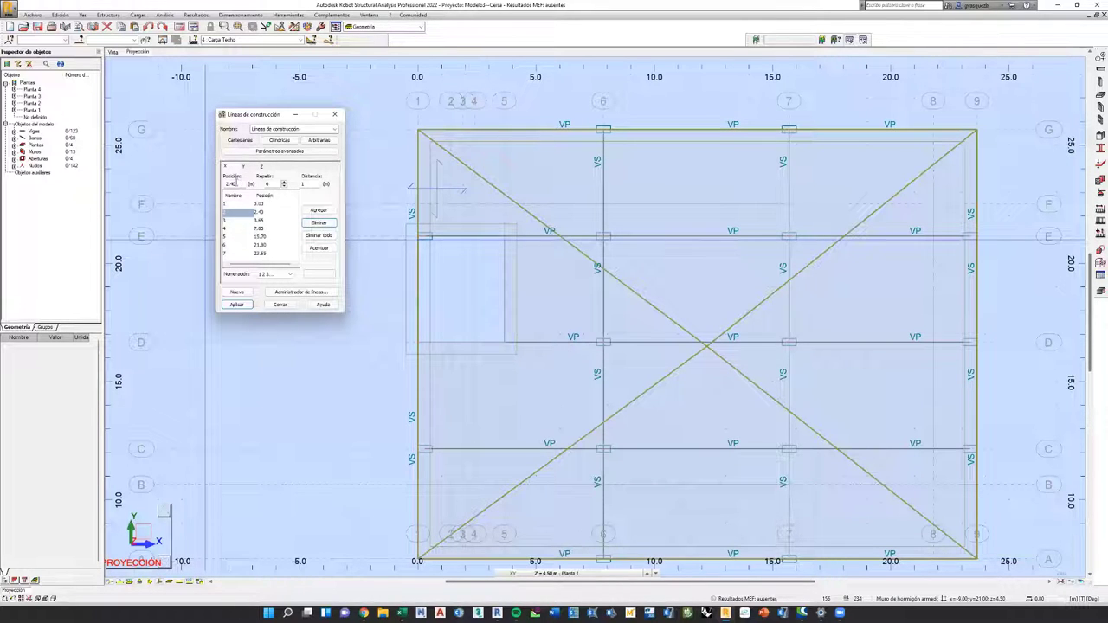
Add X construction lines at 1.50 m and 2.15 m, apply them and close the construction lines definition.
double_click(236, 183)
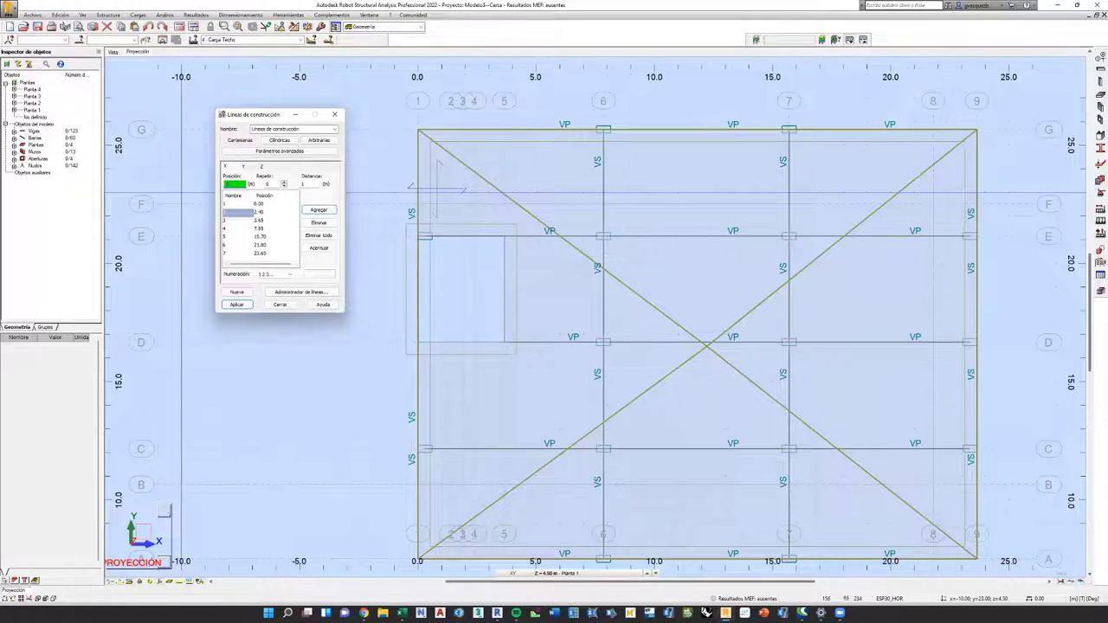
text(1.5)
key(Return)
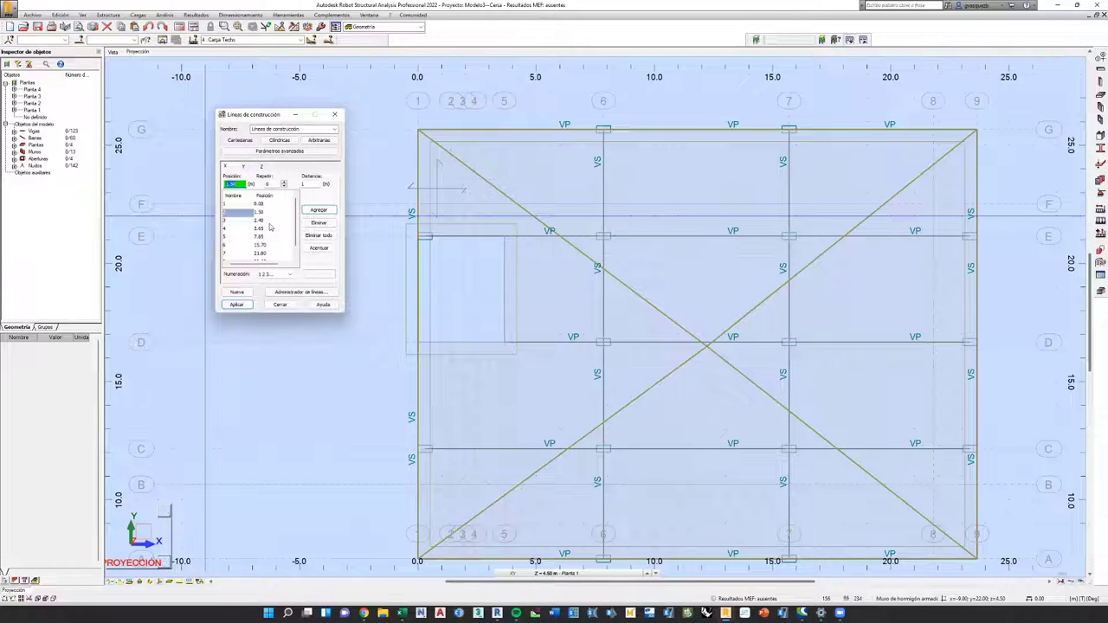
text(23)
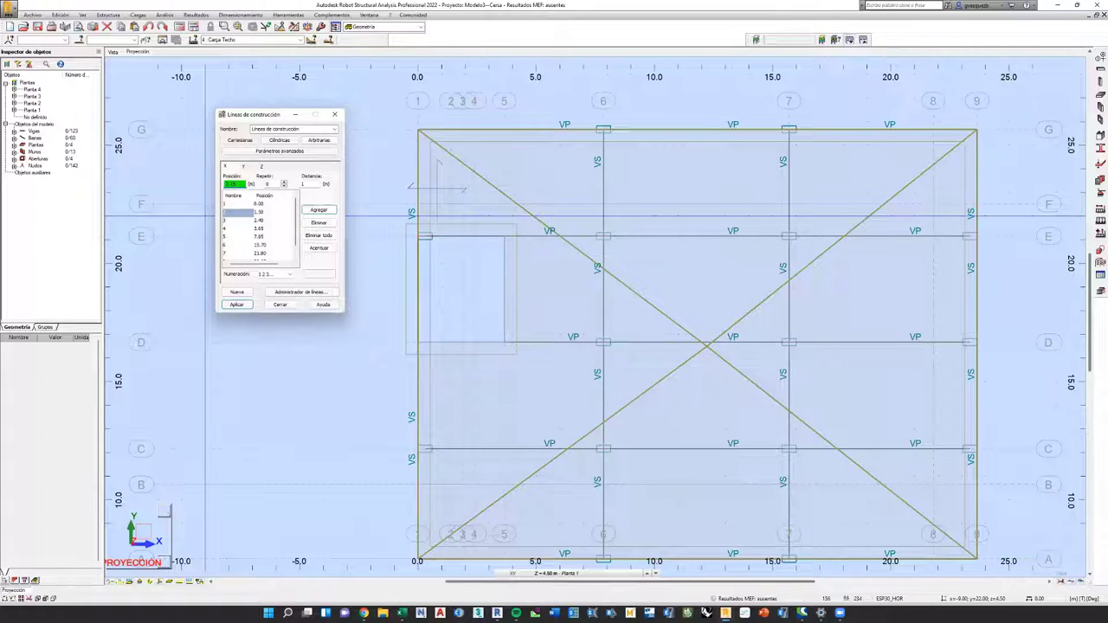
click(329, 211)
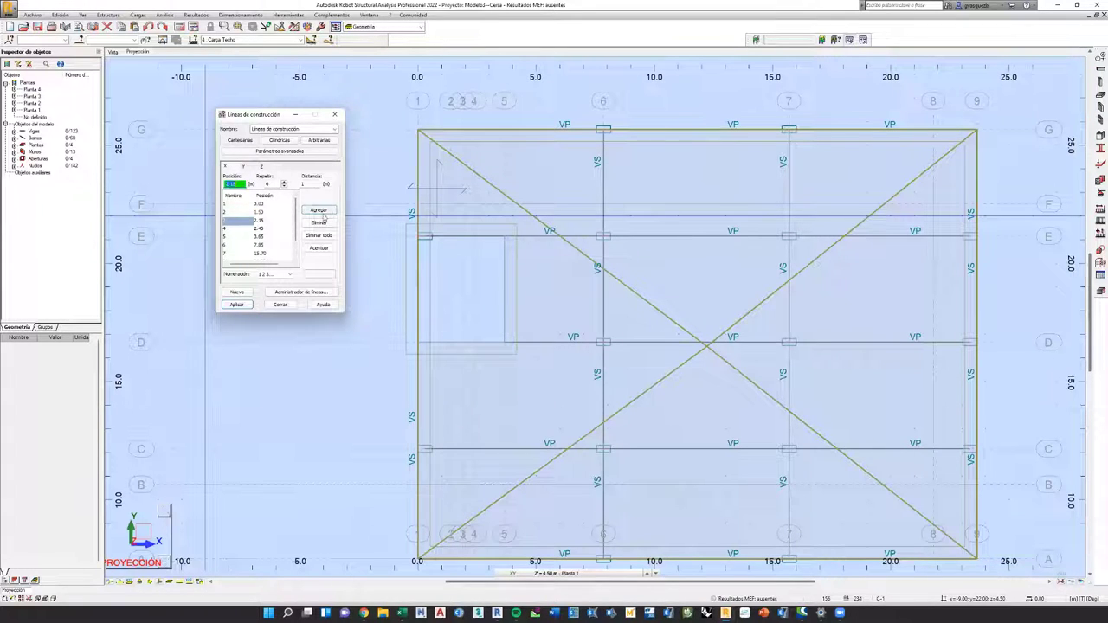
click(238, 305)
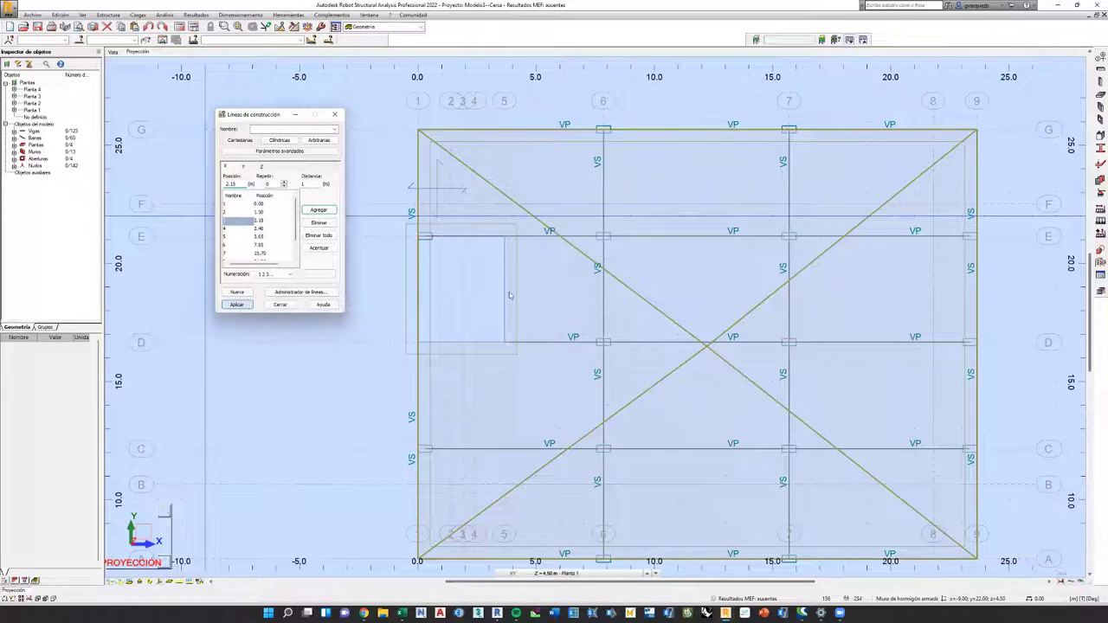
click(280, 305)
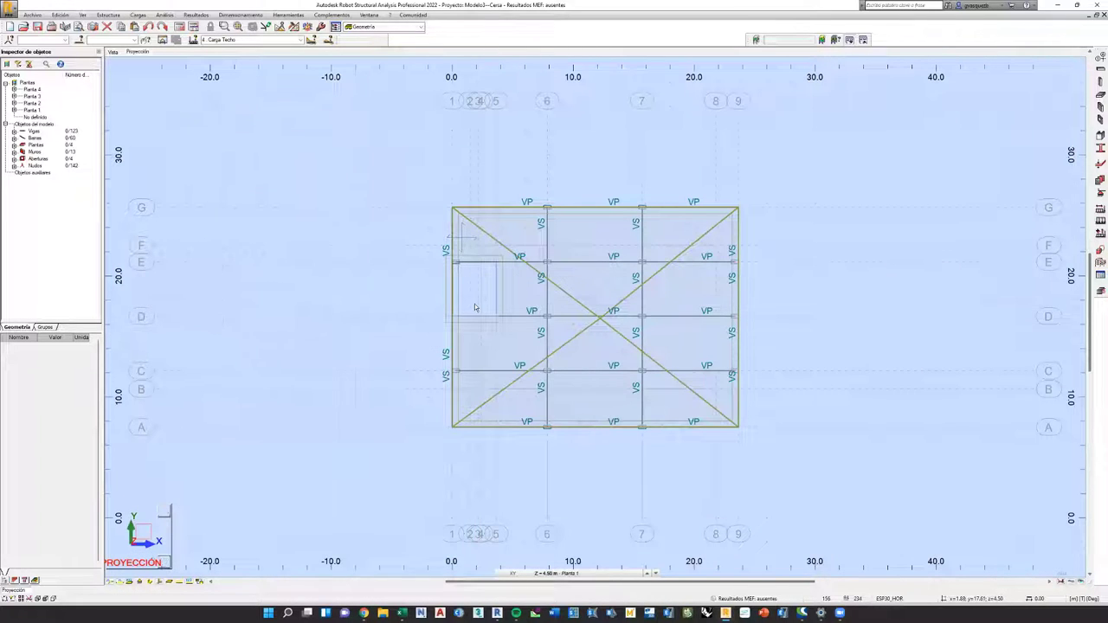
scroll(474, 304, up, 5)
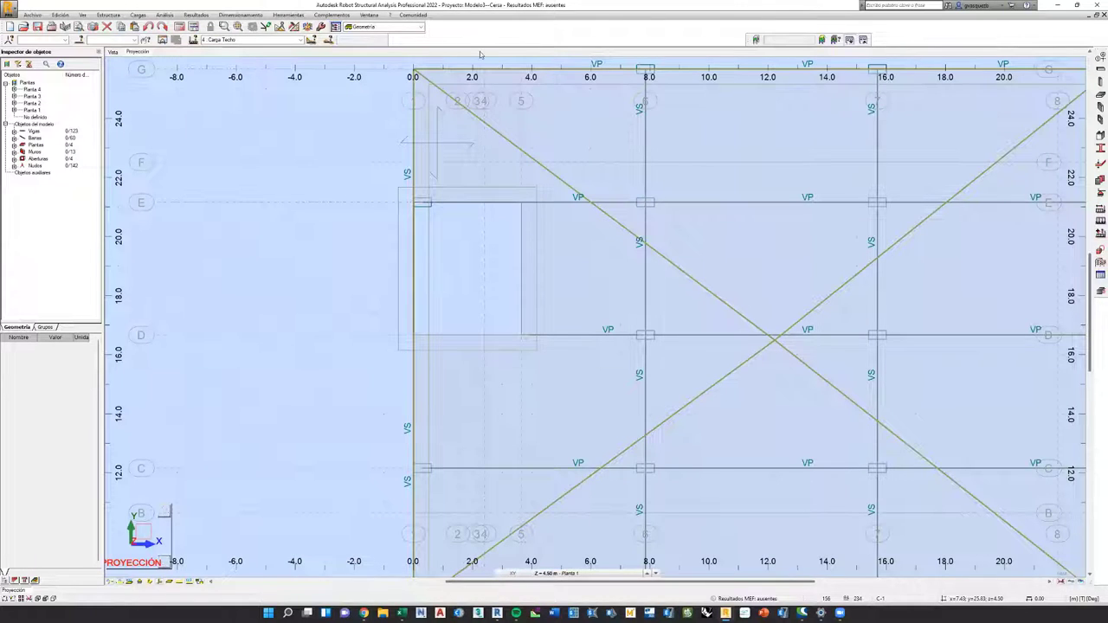
click(463, 166)
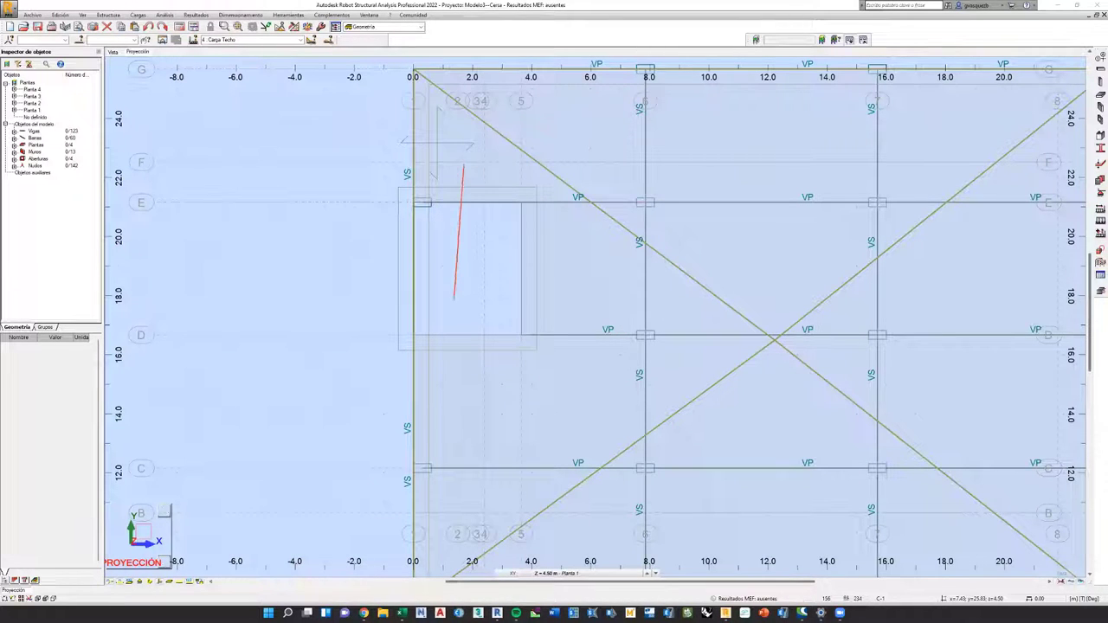
click(457, 381)
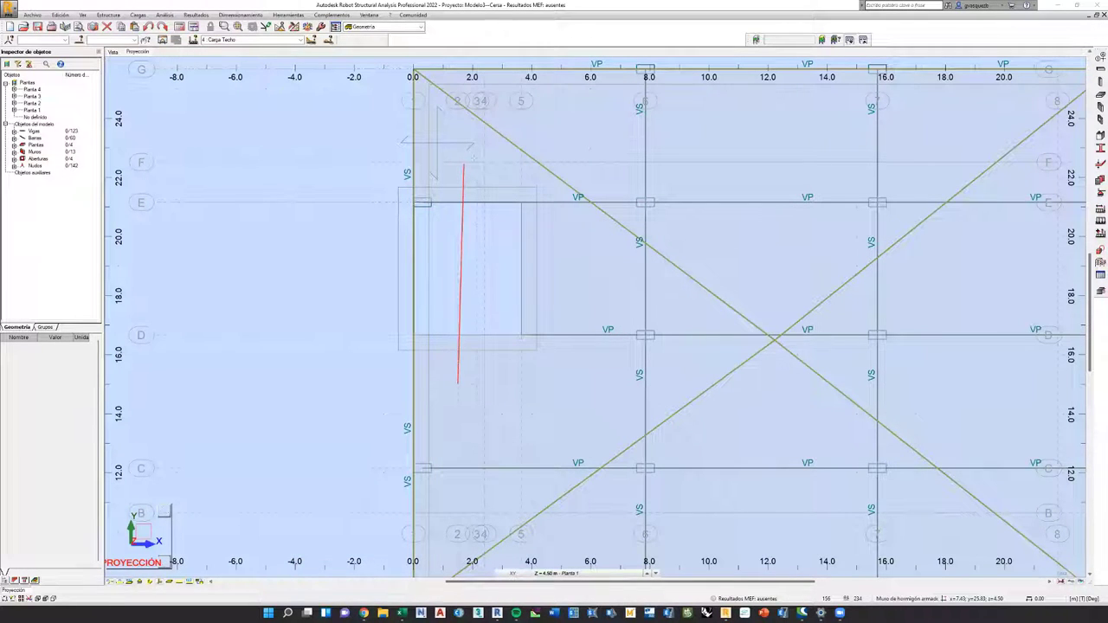
click(473, 159)
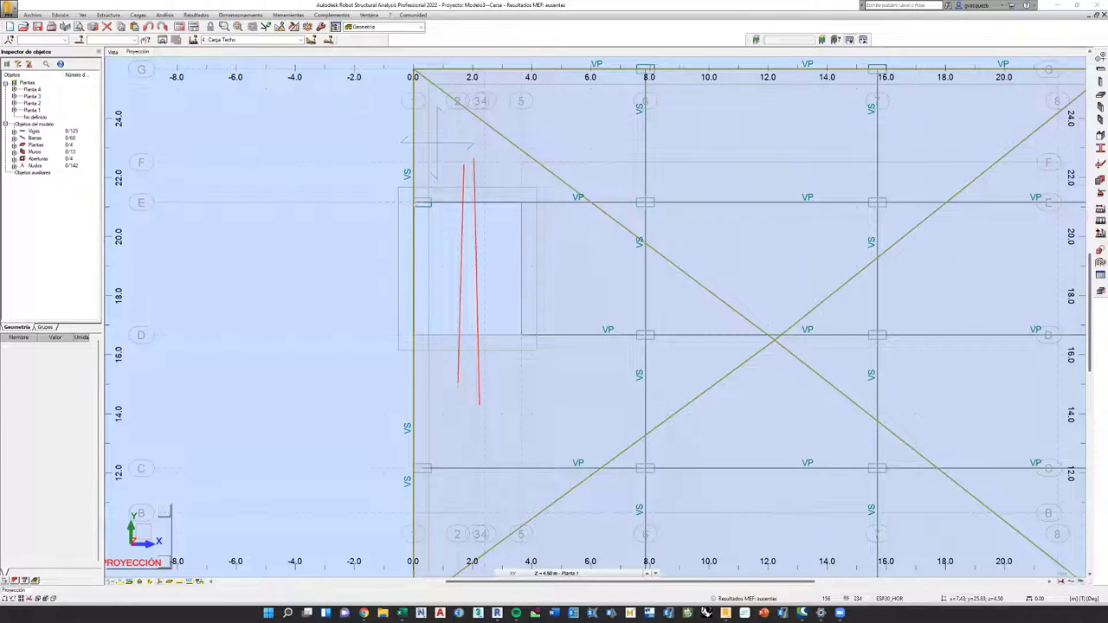
click(414, 202)
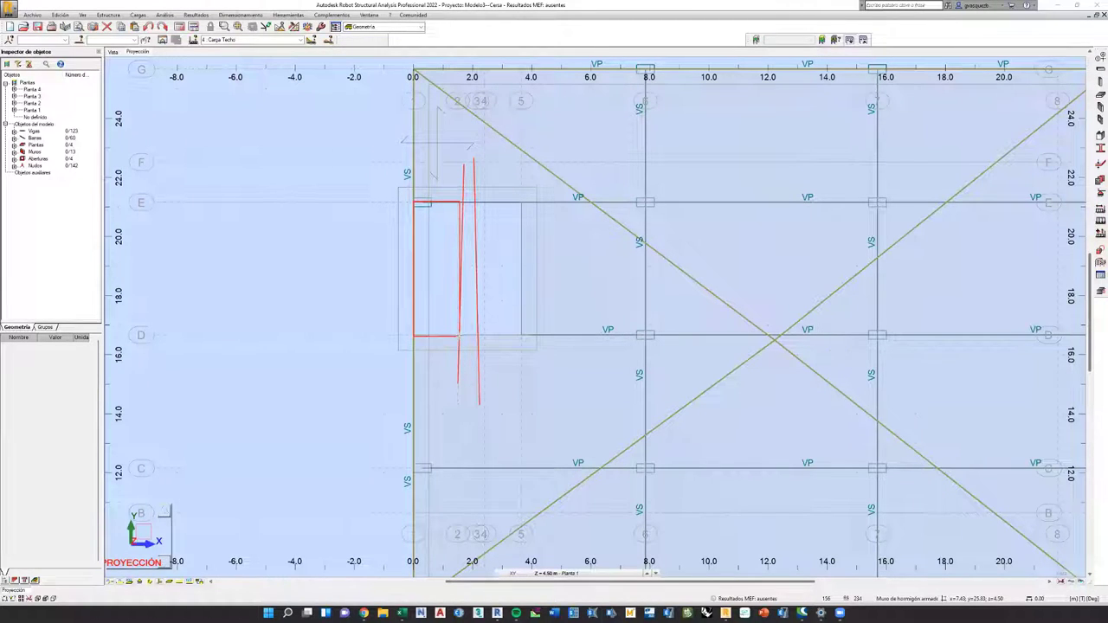
click(459, 335)
click(475, 199)
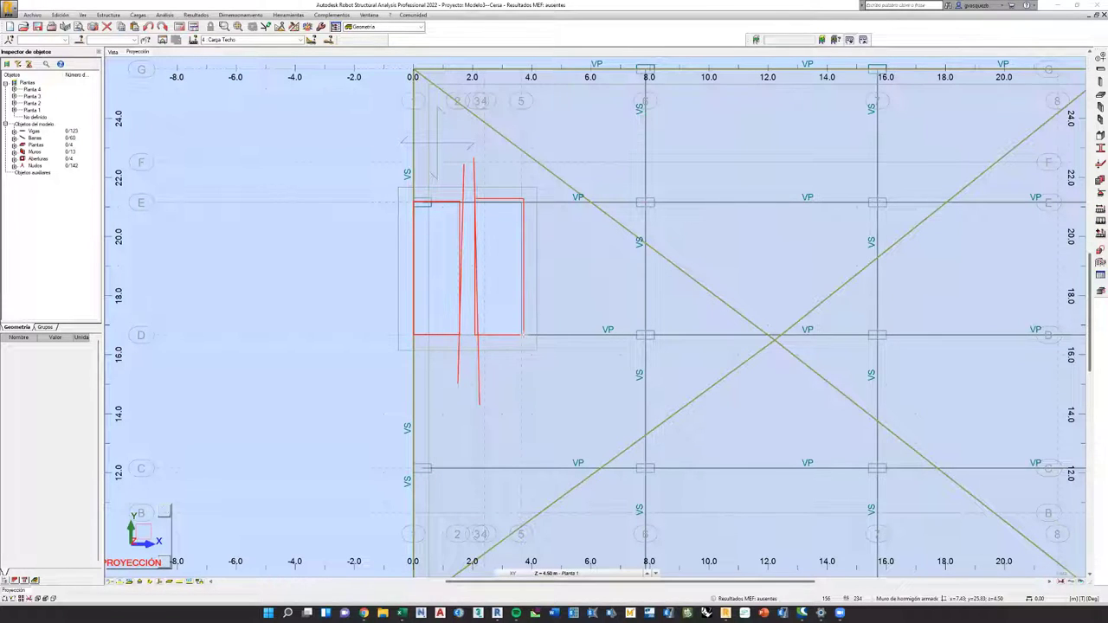
click(523, 335)
scroll(380, 230, down, 3)
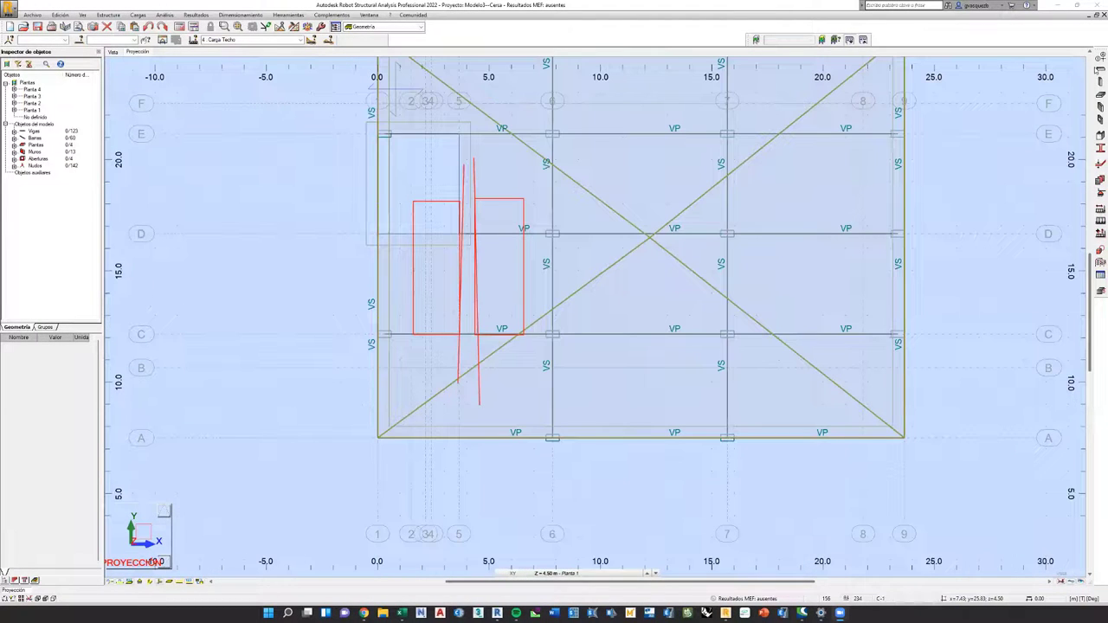
Reopen the construction lines definition, move it clear of the staircase opening and display the Y-direction lines.
double_click(433, 303)
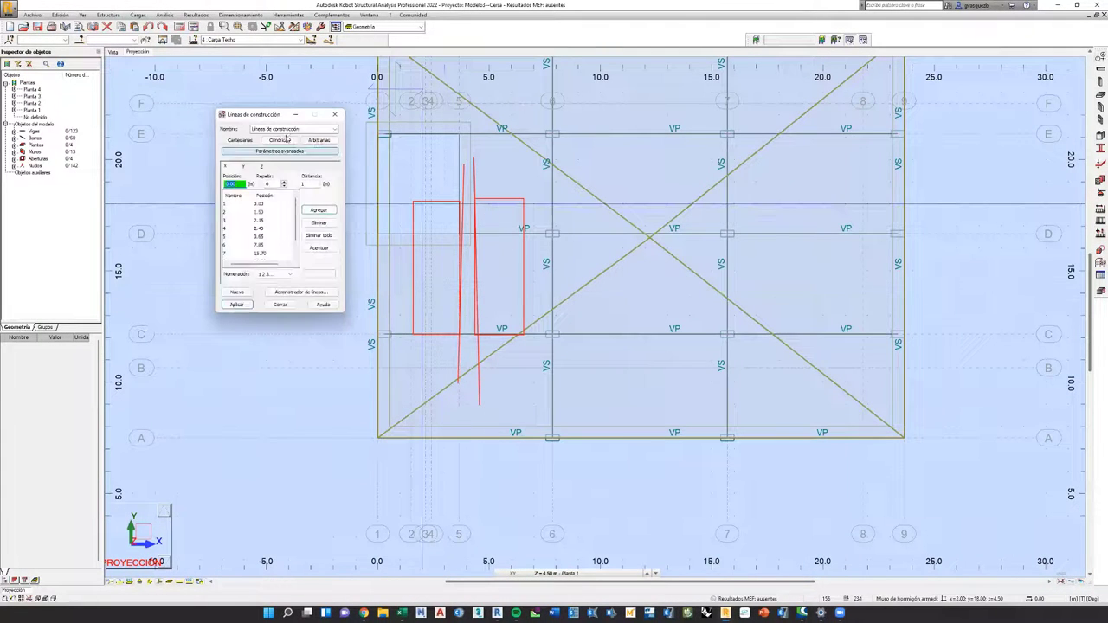
drag(254, 117, 215, 122)
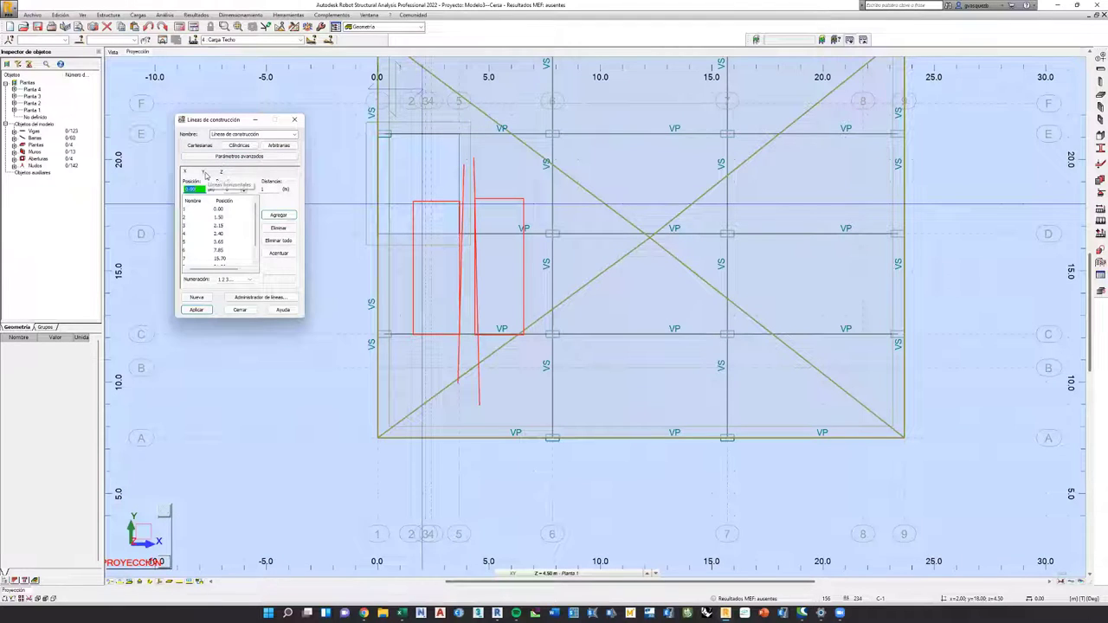
click(205, 173)
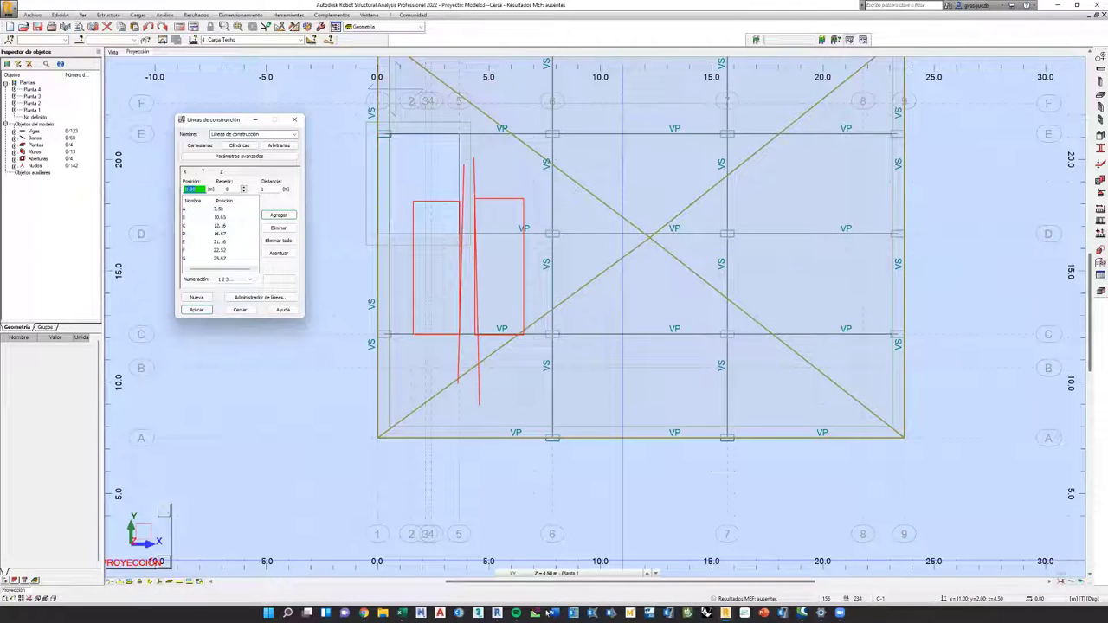
Switch to Revit to check the stair flight and landing lengths in the second-floor plan, and return to the staircase opening in Robot Structural Analysis.
click(497, 613)
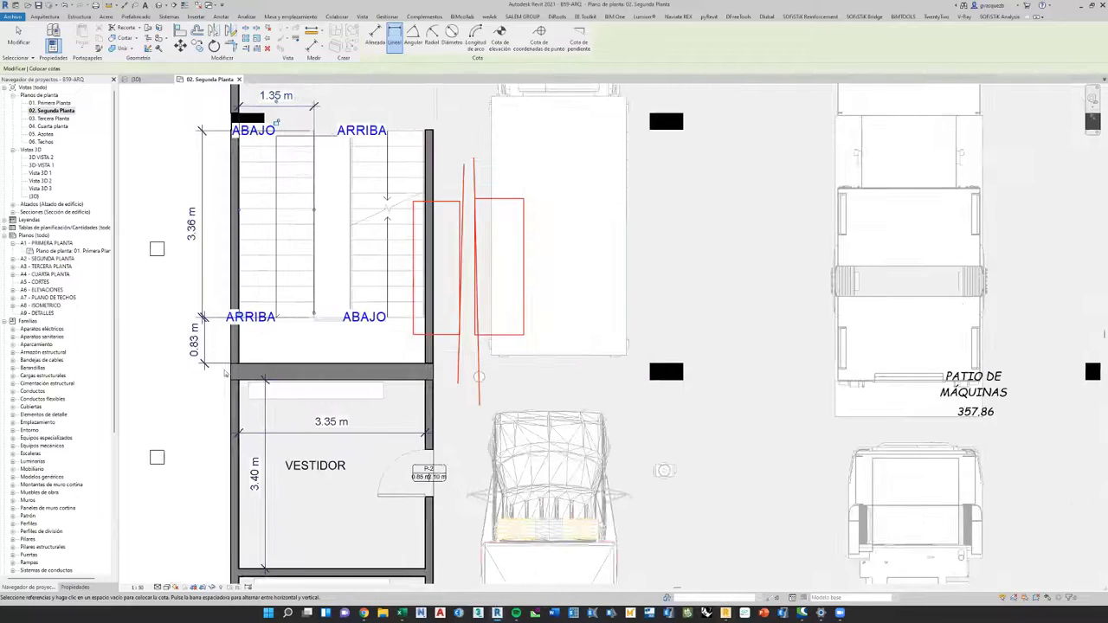
scroll(233, 341, down, 2)
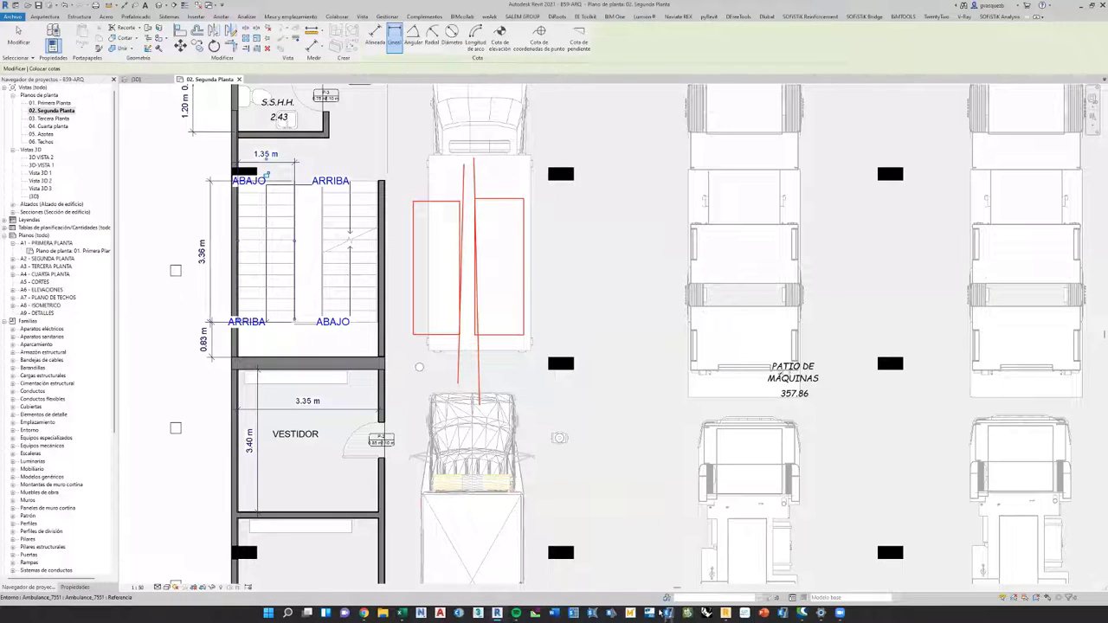
click(727, 614)
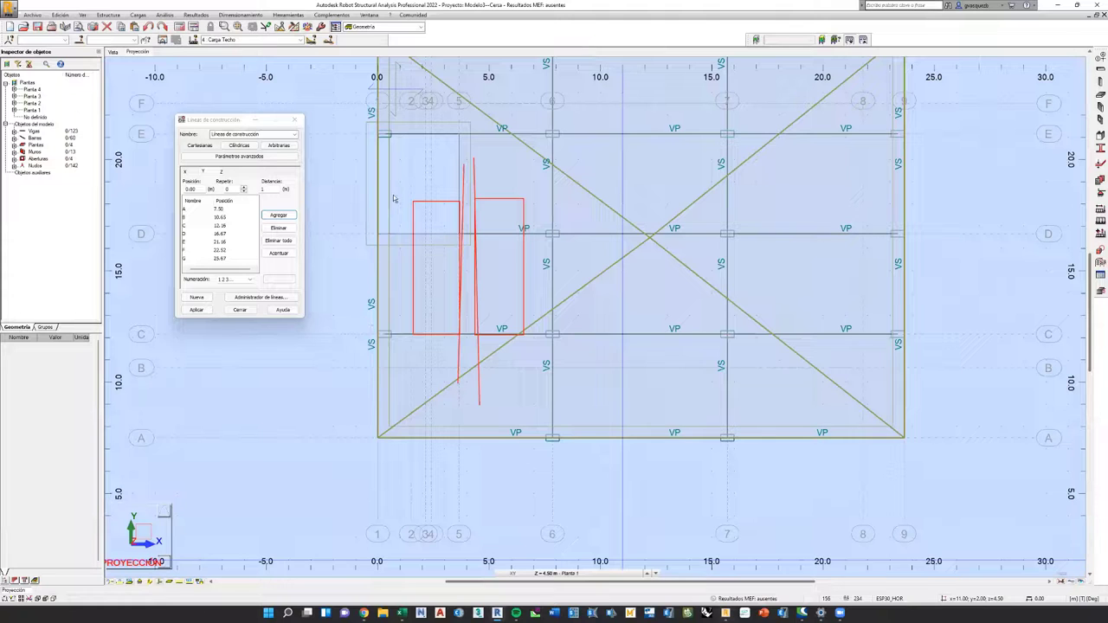
scroll(503, 406, down, 3)
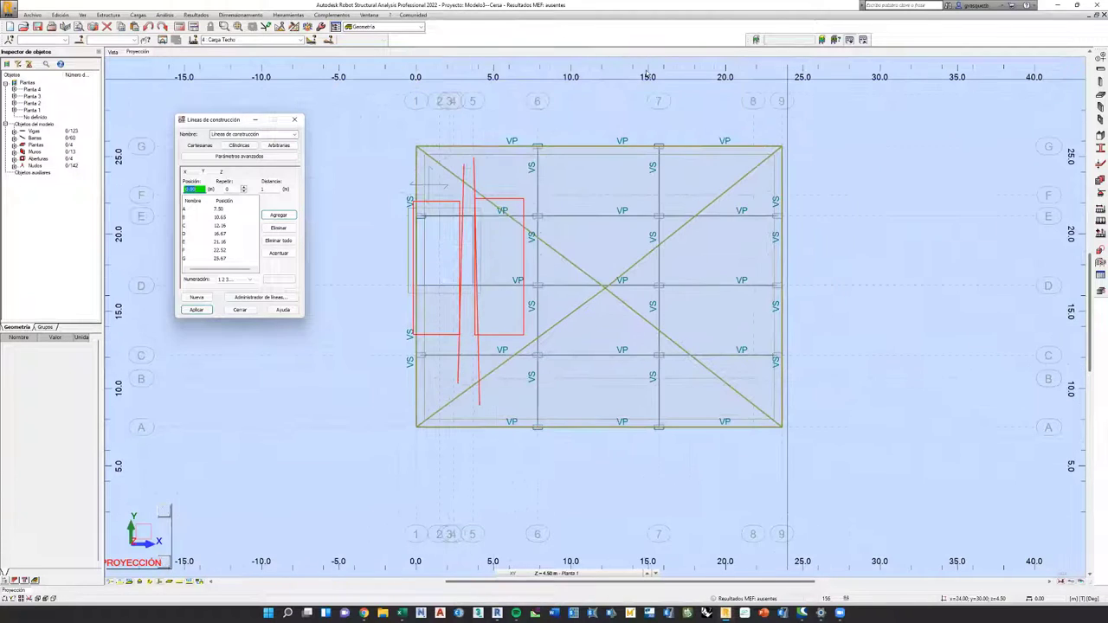
click(995, 70)
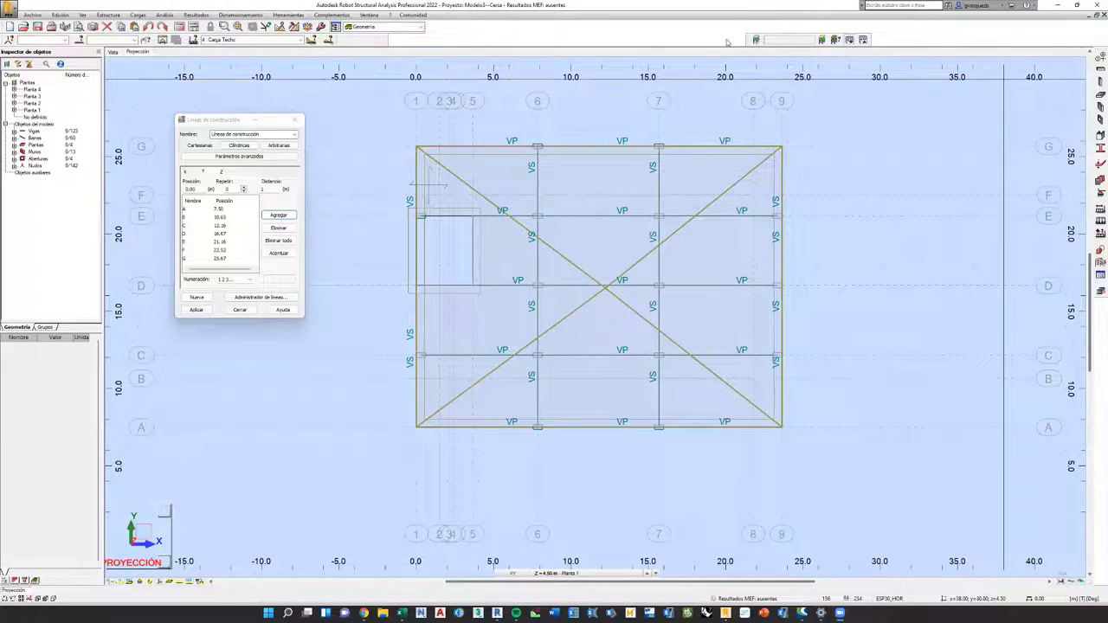
scroll(416, 243, up, 3)
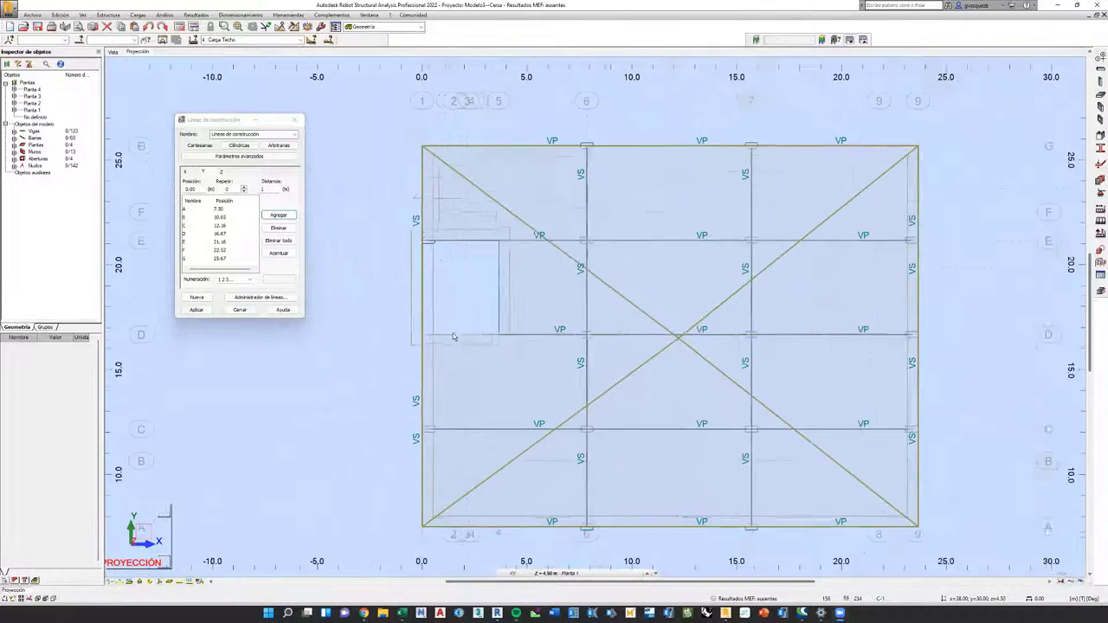
Add a Y-direction construction line at 17.52 m, apply it and close the construction lines definition.
scroll(456, 338, up, 3)
scroll(390, 275, down, 2)
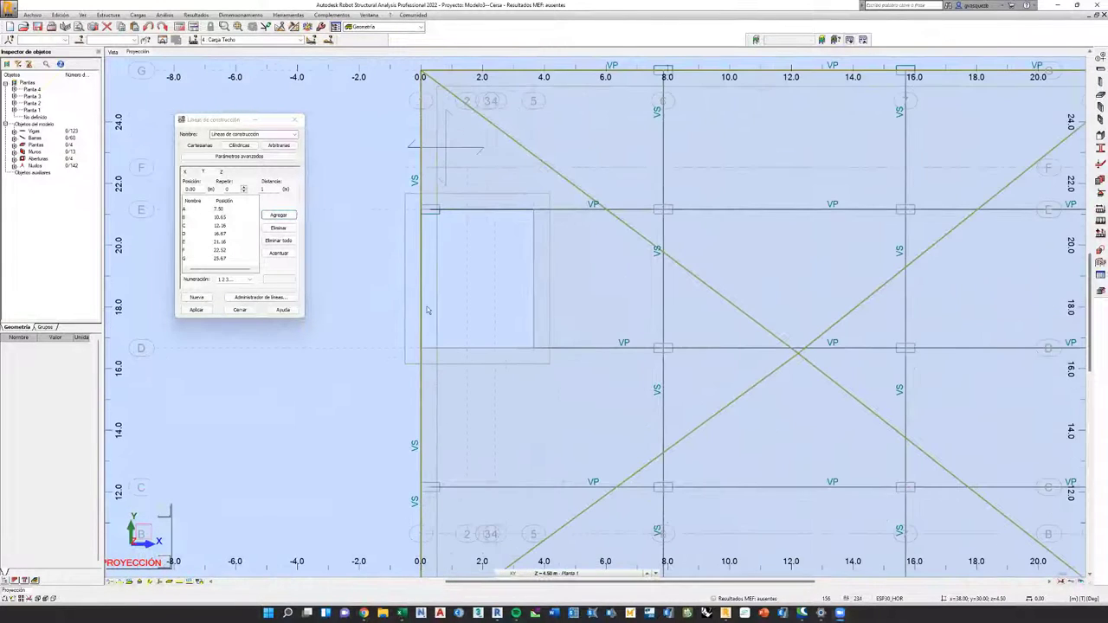
scroll(420, 338, down, 2)
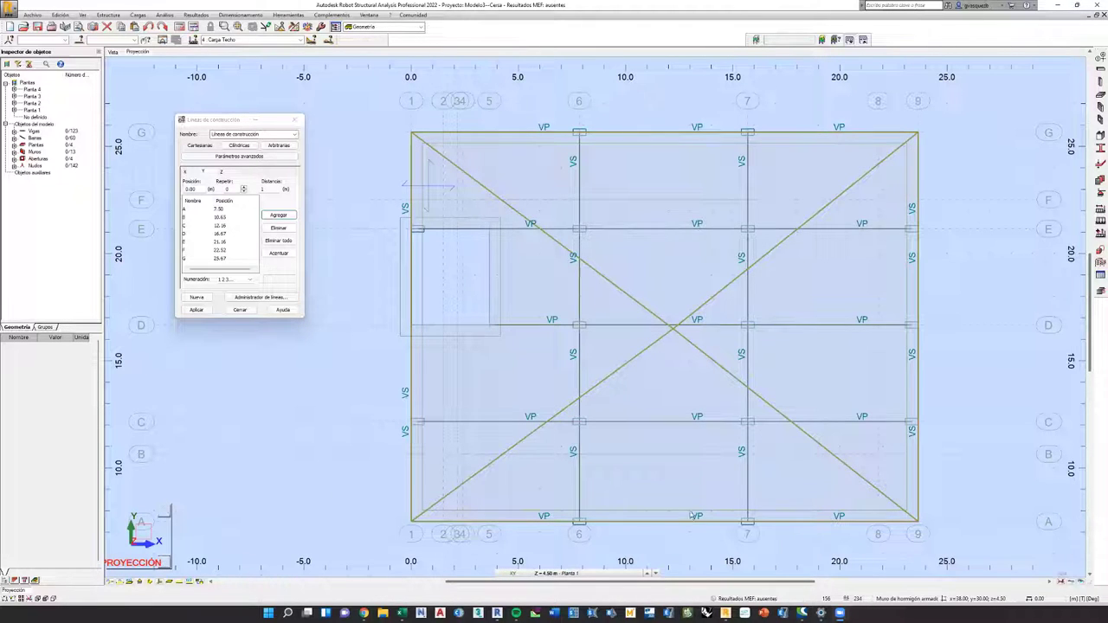
scroll(691, 515, down, 1)
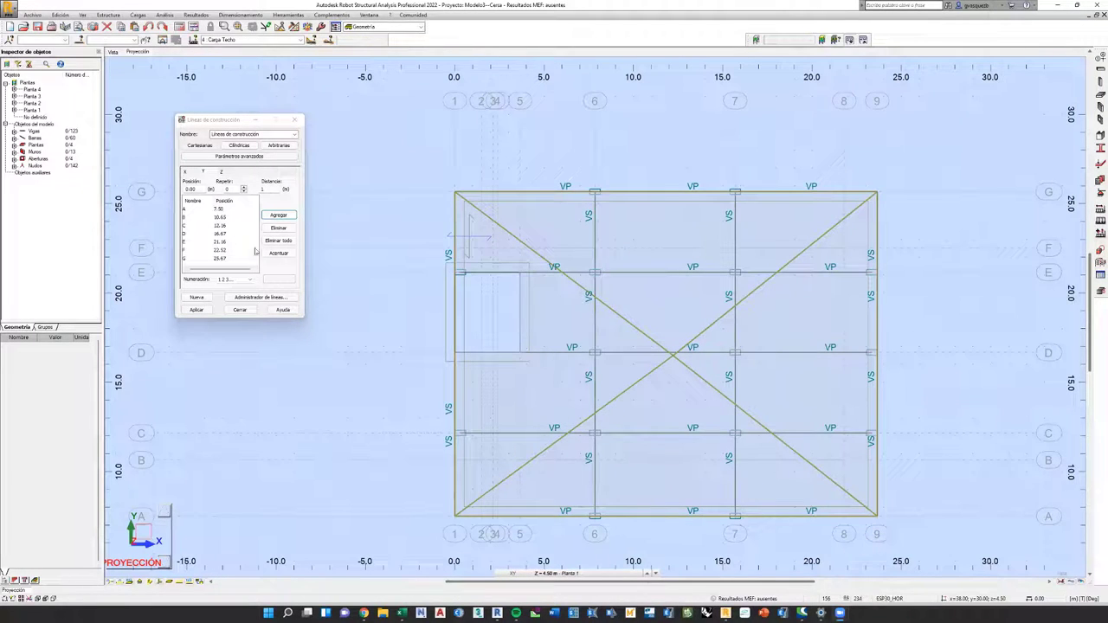
click(219, 234)
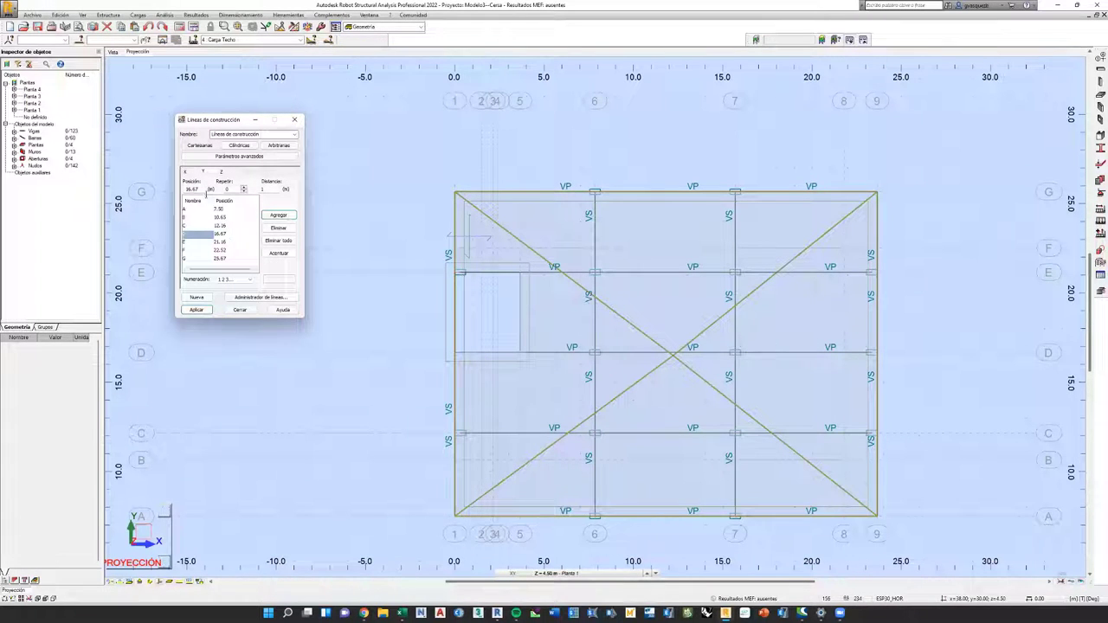
double_click(192, 189)
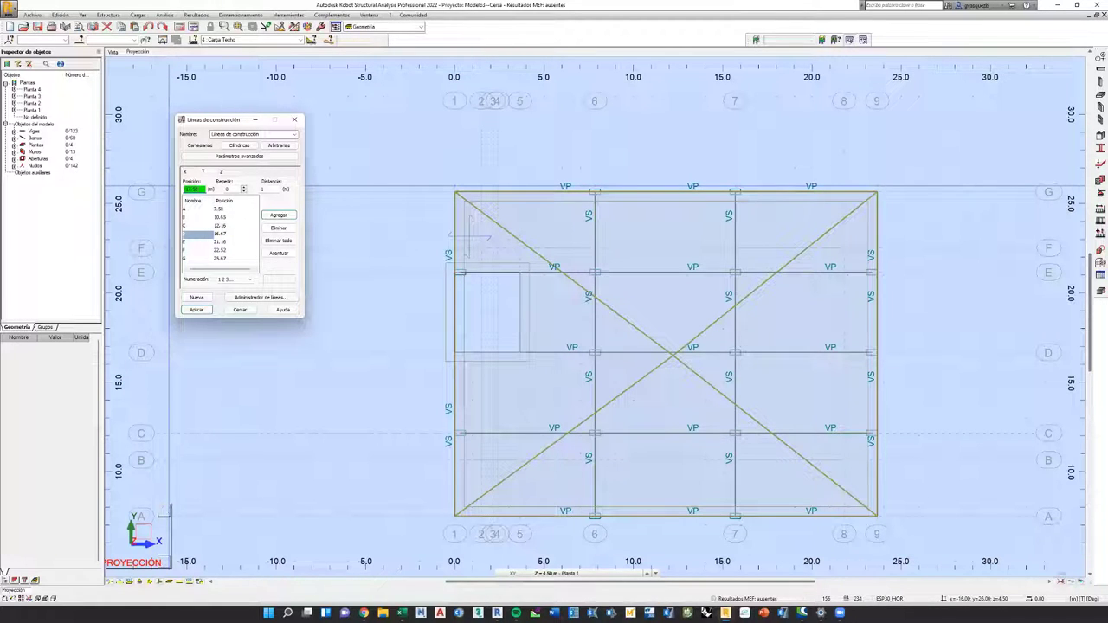
click(278, 214)
click(196, 310)
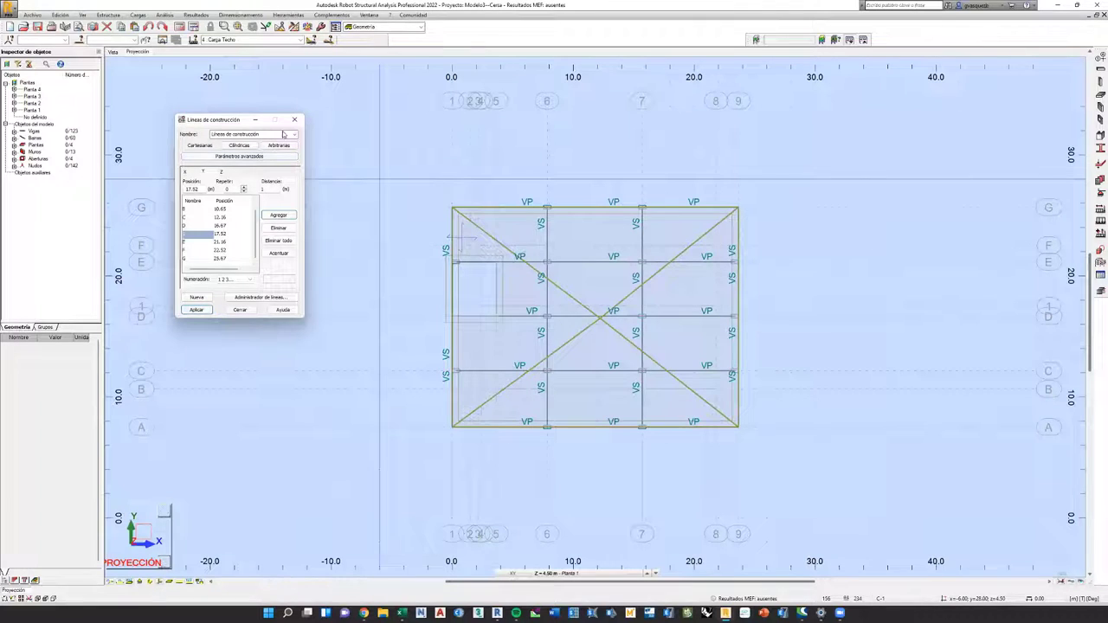
click(239, 310)
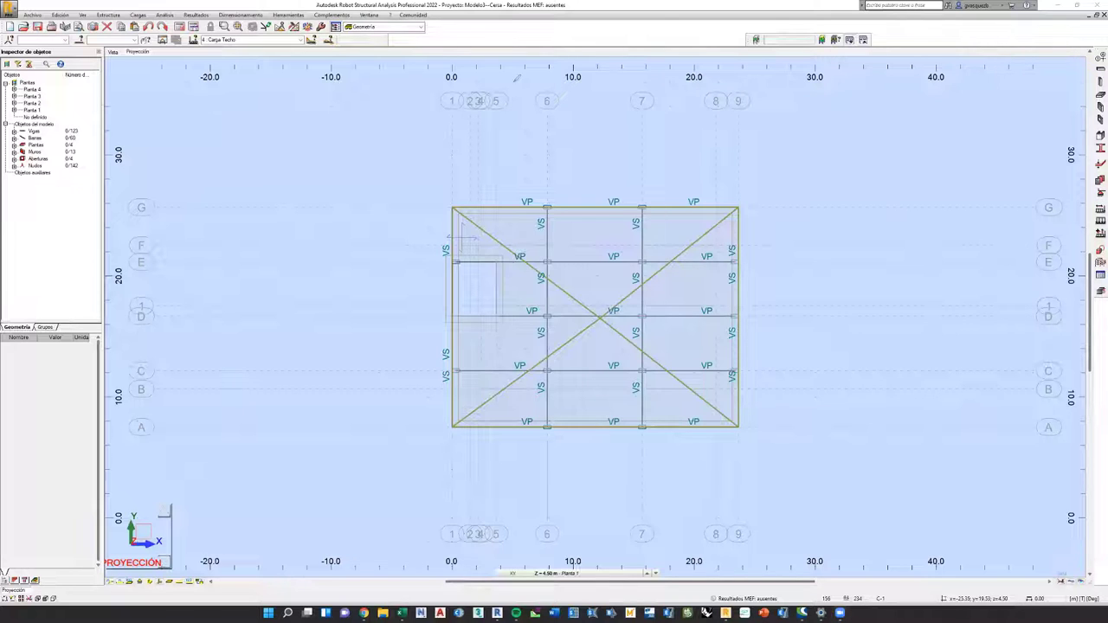
Switch to the loads layout with the 3D model, minimize the load cases window and open the storey definition.
scroll(524, 322, up, 1)
scroll(487, 330, up, 3)
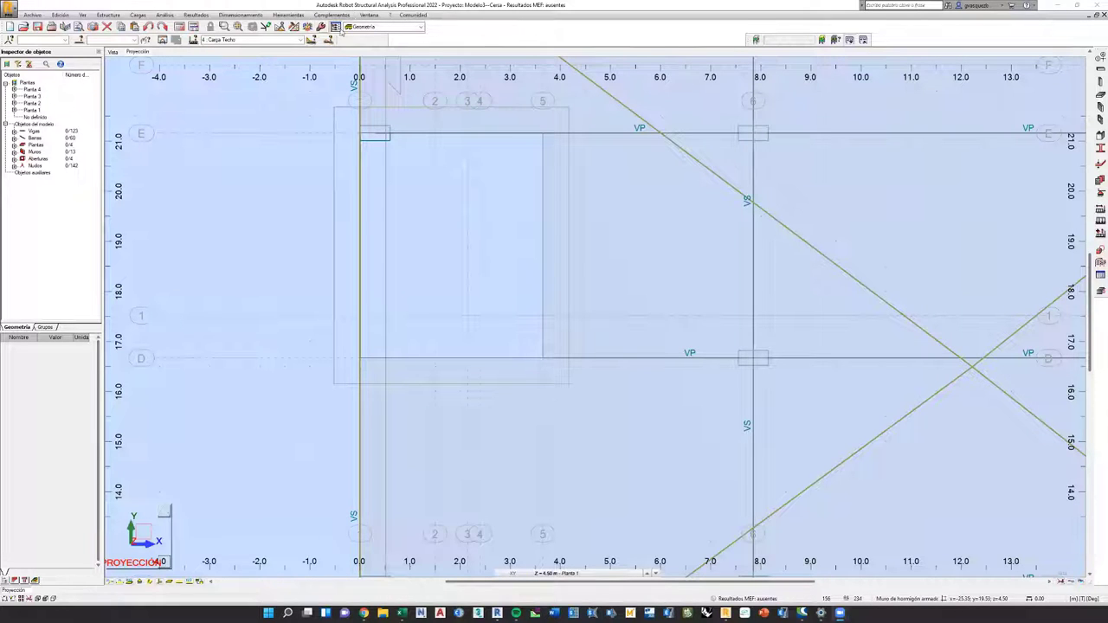
click(377, 27)
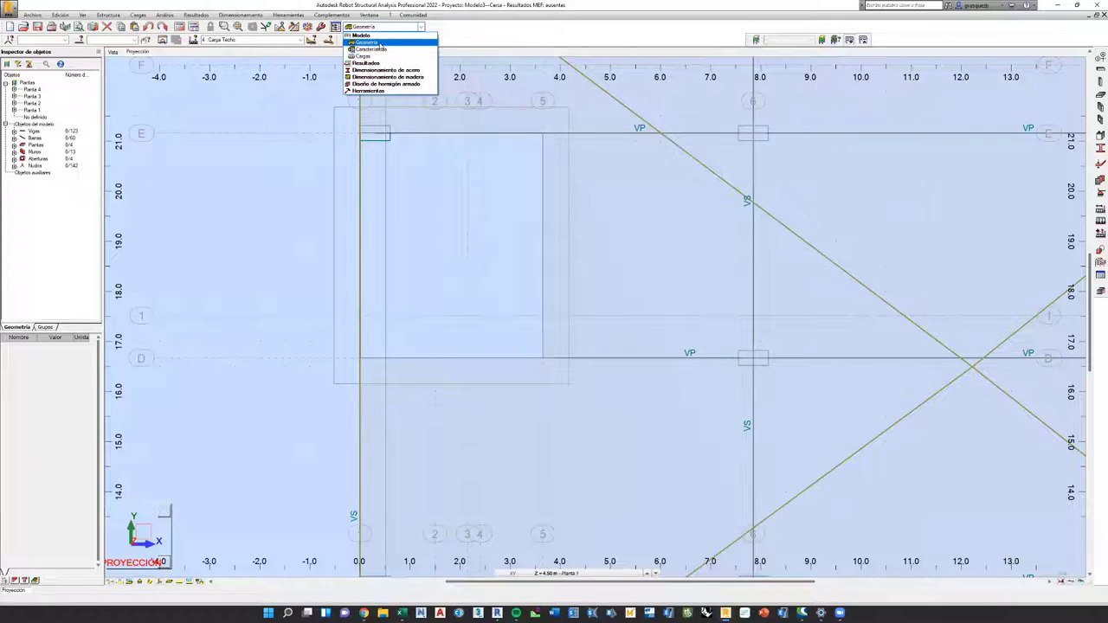
click(374, 43)
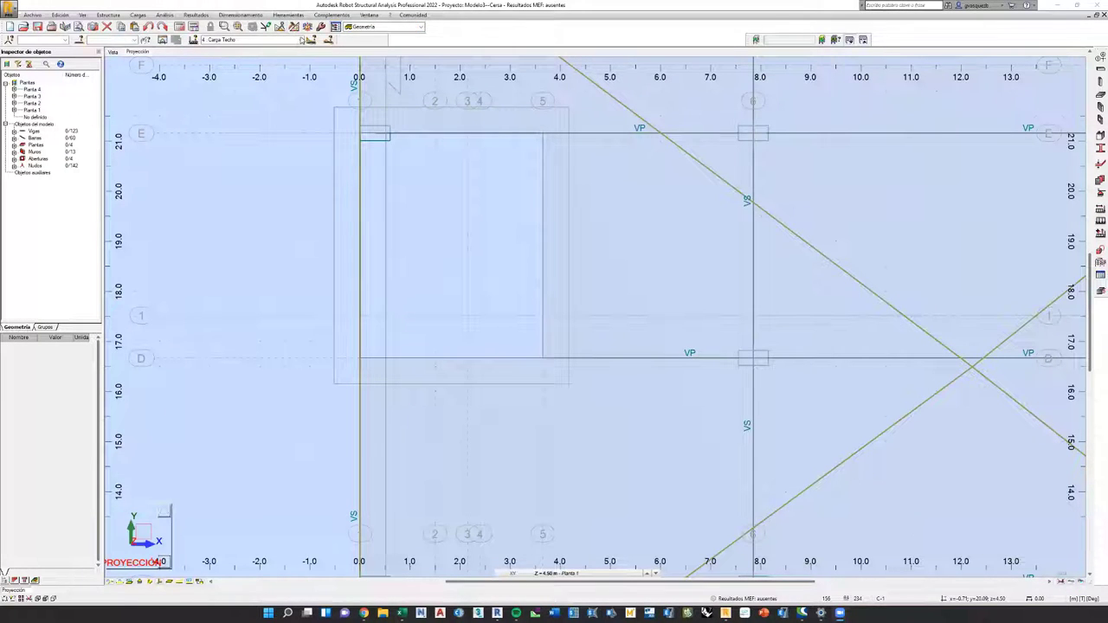
click(297, 41)
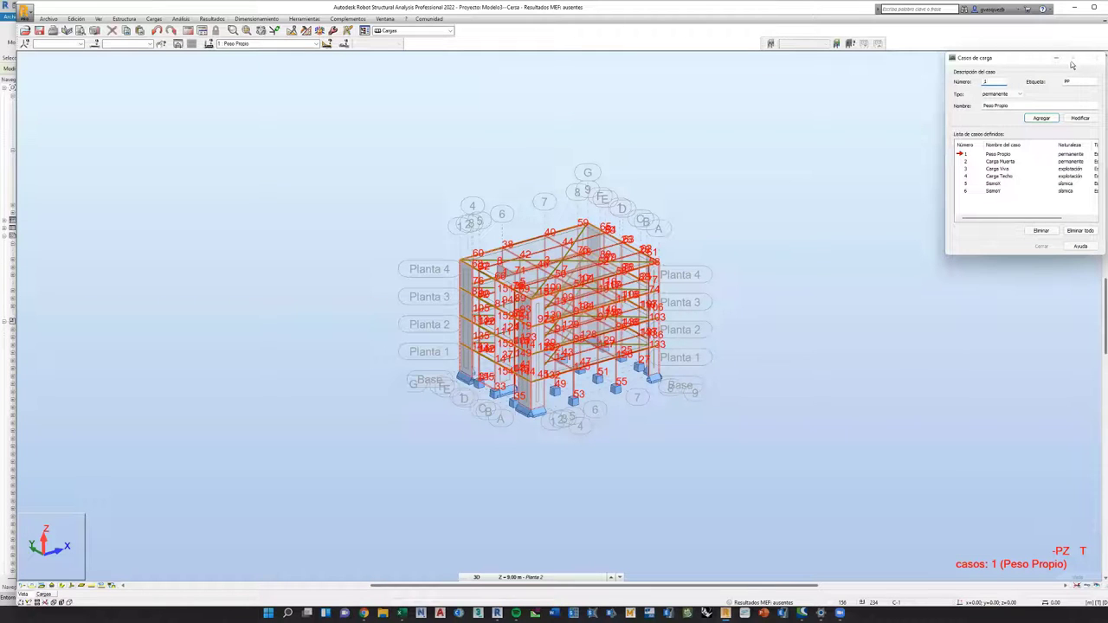
click(1058, 64)
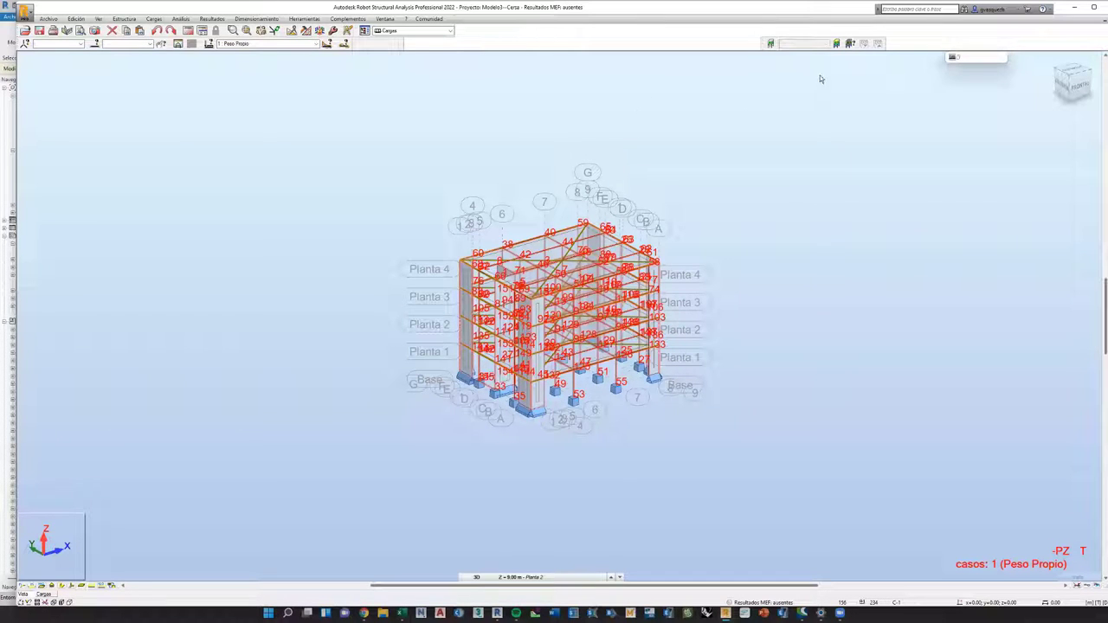
click(836, 44)
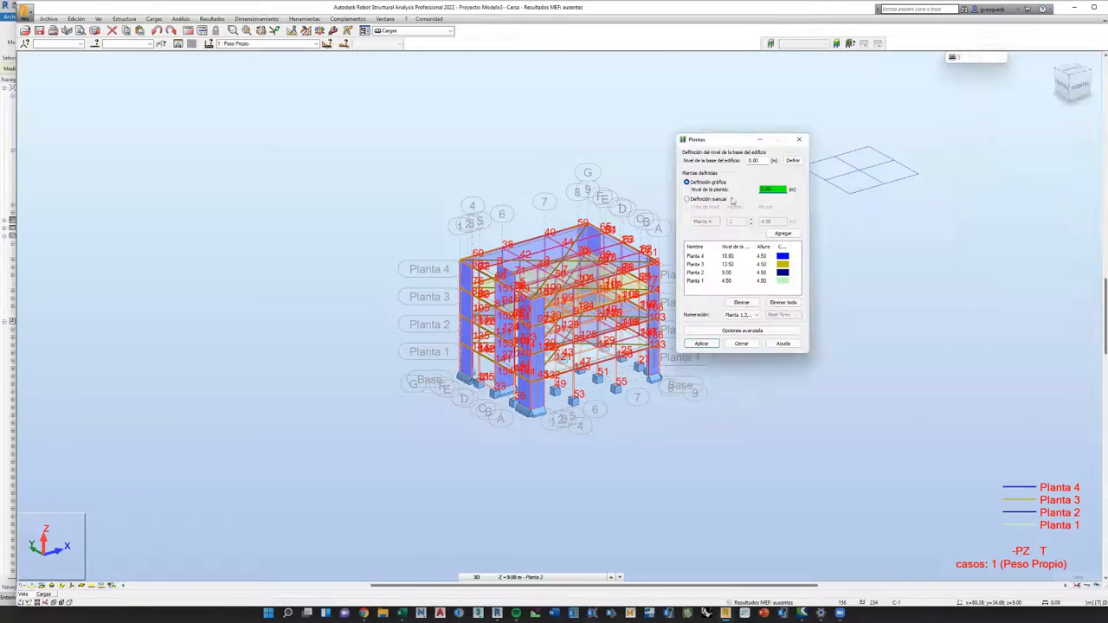
click(687, 199)
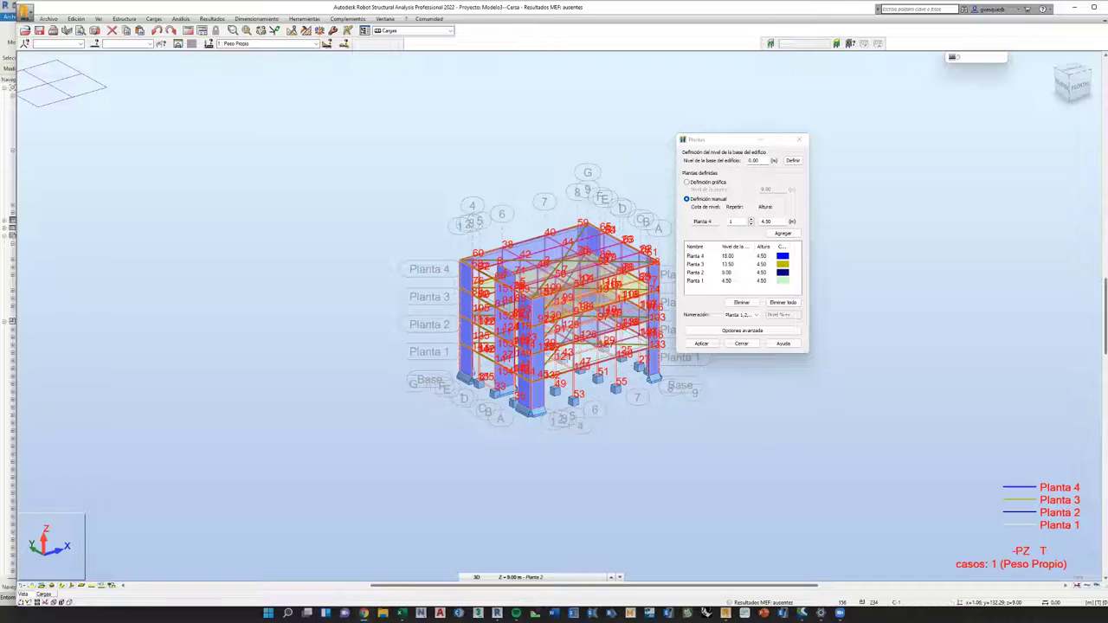
click(718, 223)
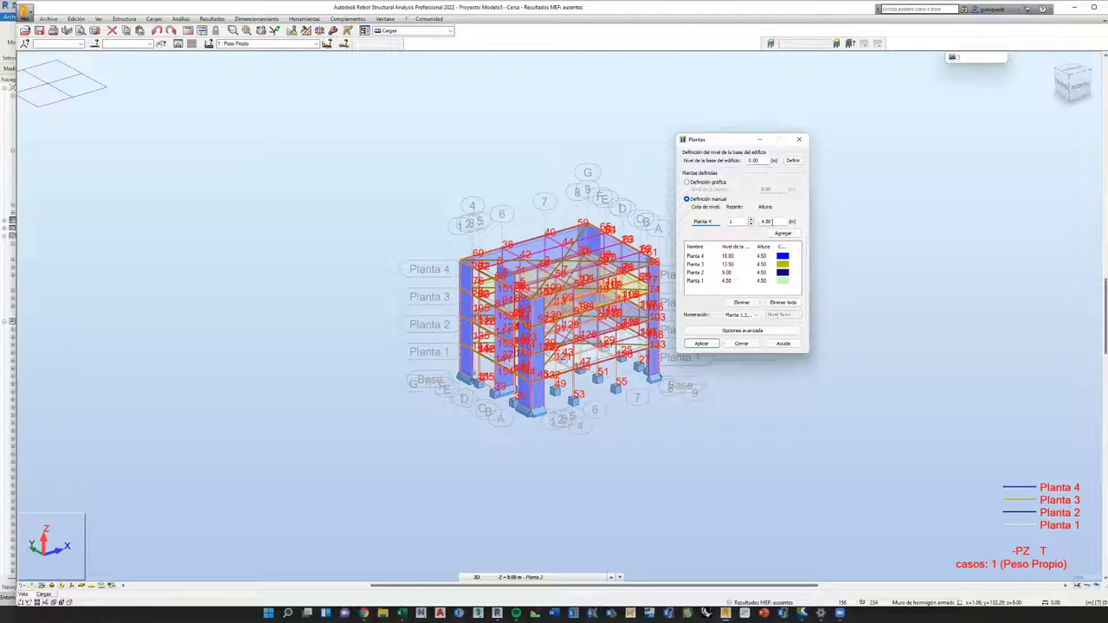
double_click(769, 221)
text(1)
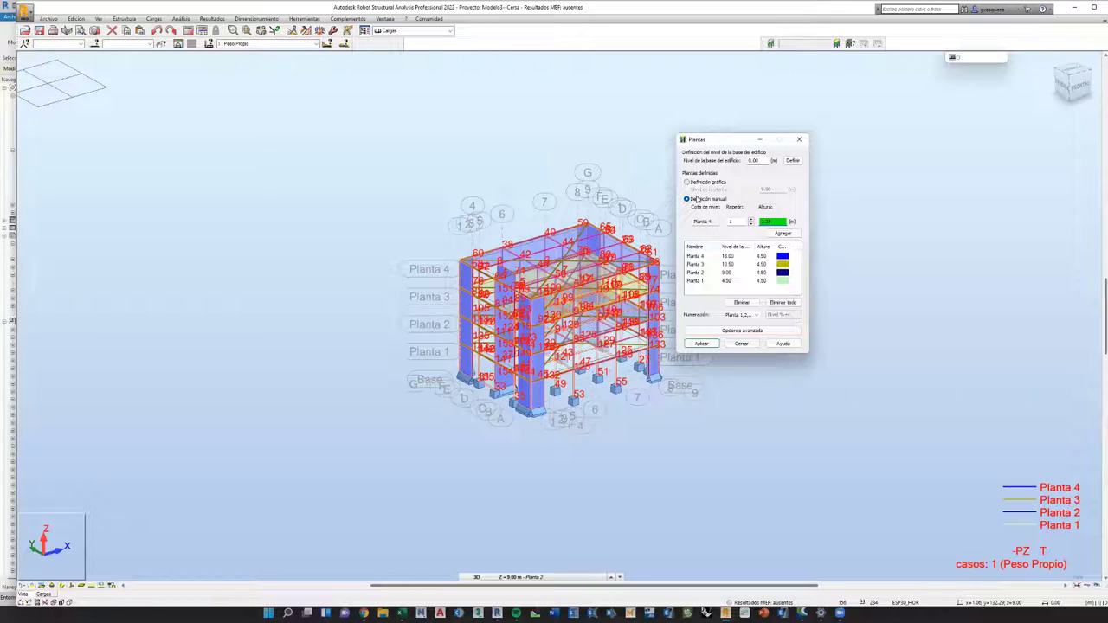
click(688, 182)
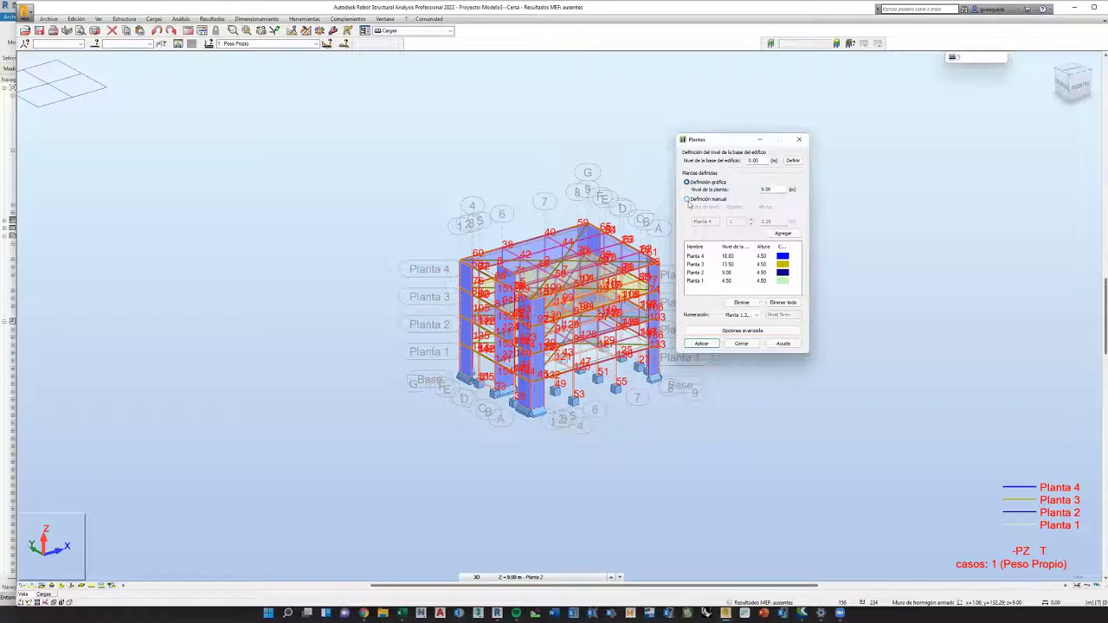
Add a storey at level 2.25 m using the graphical definition, apply it and close the storey definition.
double_click(779, 189)
text(0)
click(783, 233)
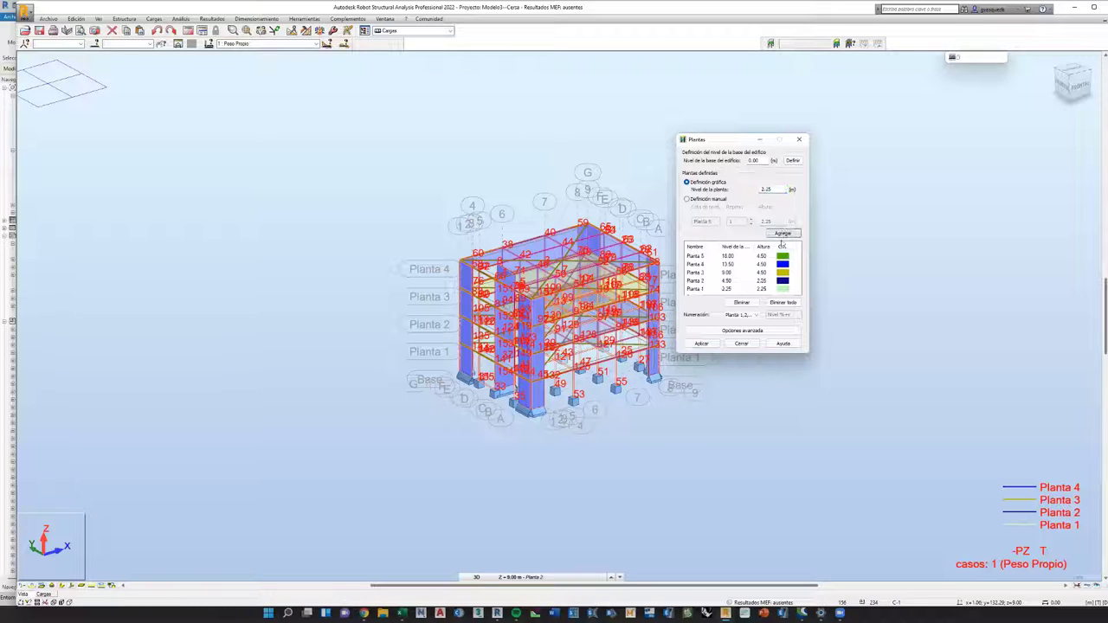
click(732, 291)
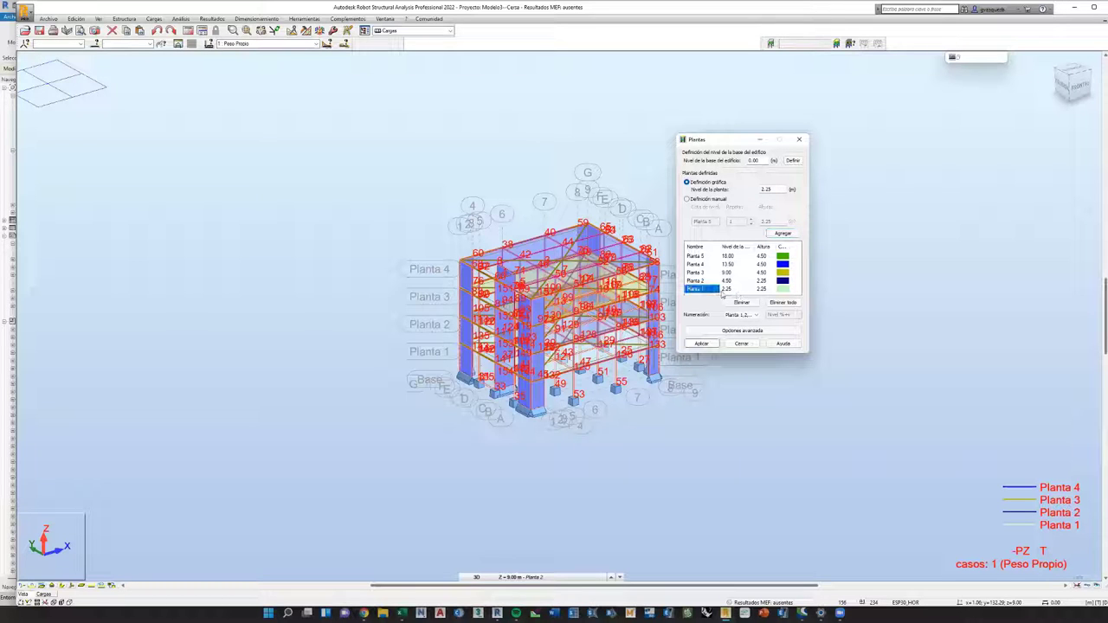
click(733, 281)
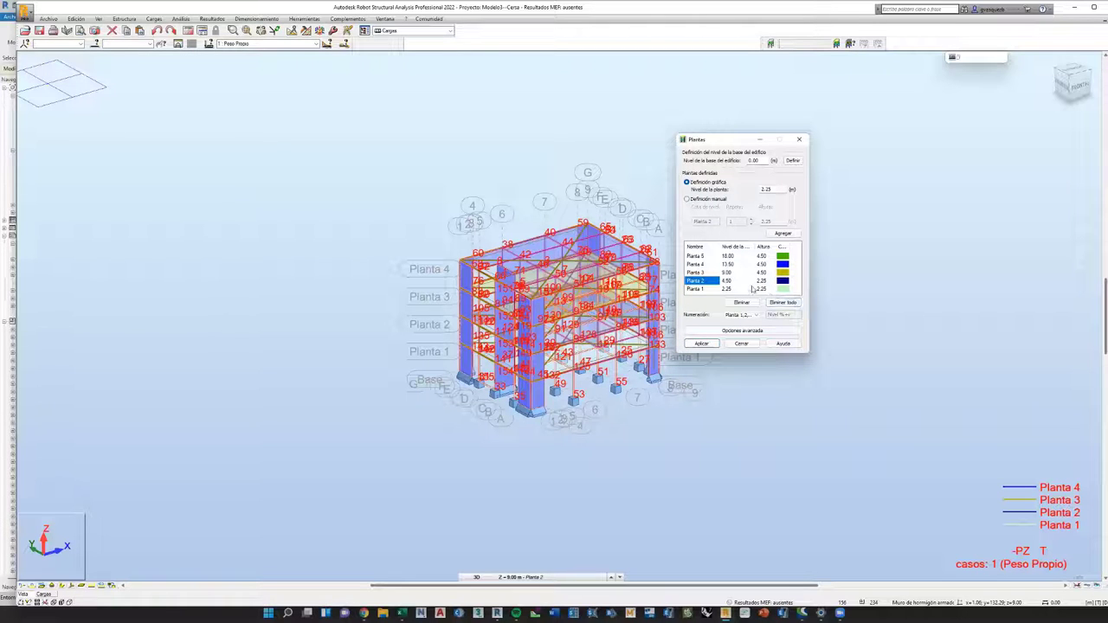
click(702, 344)
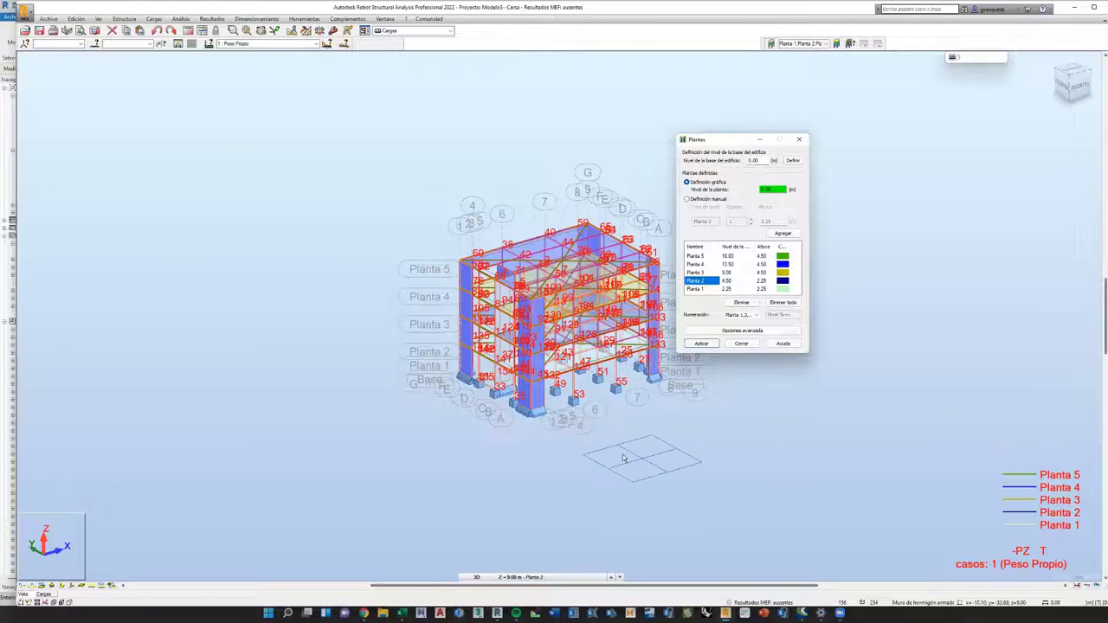
click(798, 140)
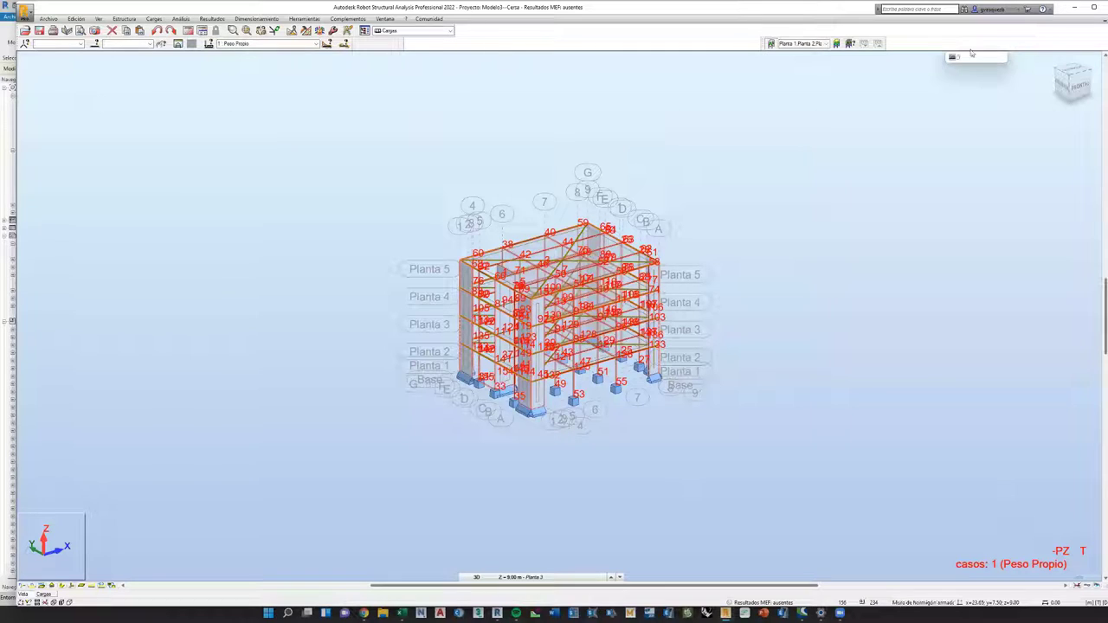
Return to the geometry layout and display the Planta 1 plan at 2.25 m.
click(449, 31)
click(394, 60)
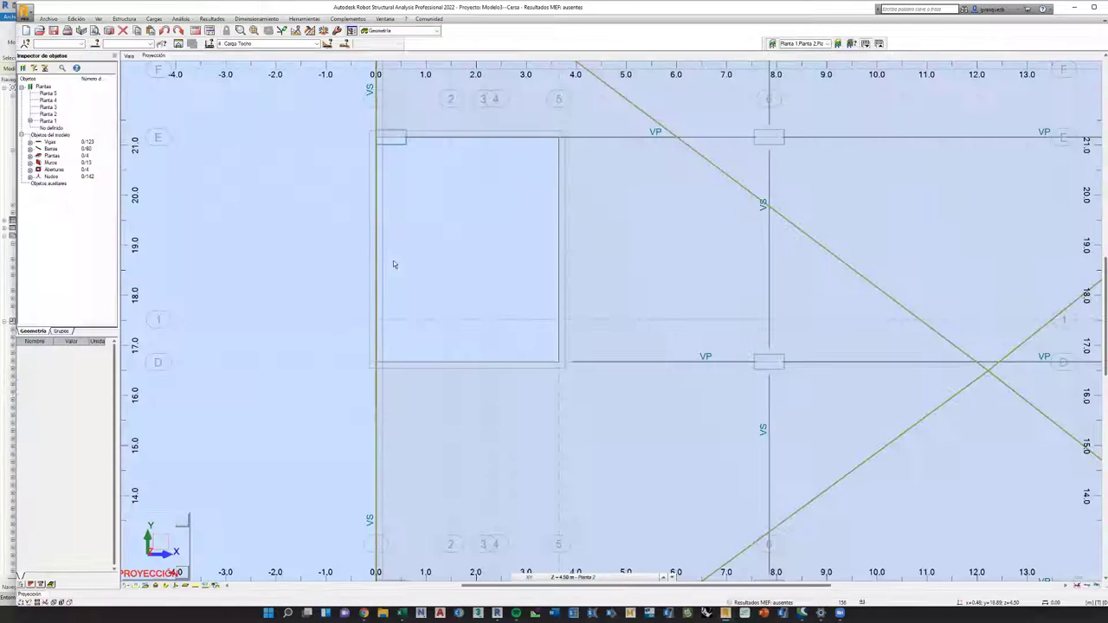
scroll(398, 277, down, 4)
scroll(392, 139, up, 1)
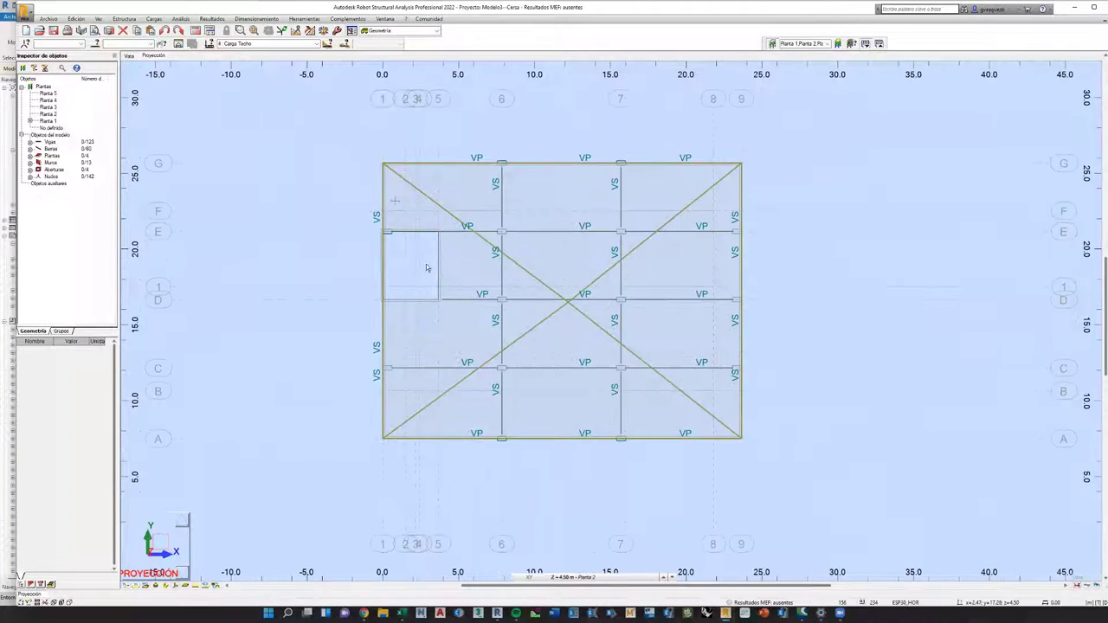
click(592, 576)
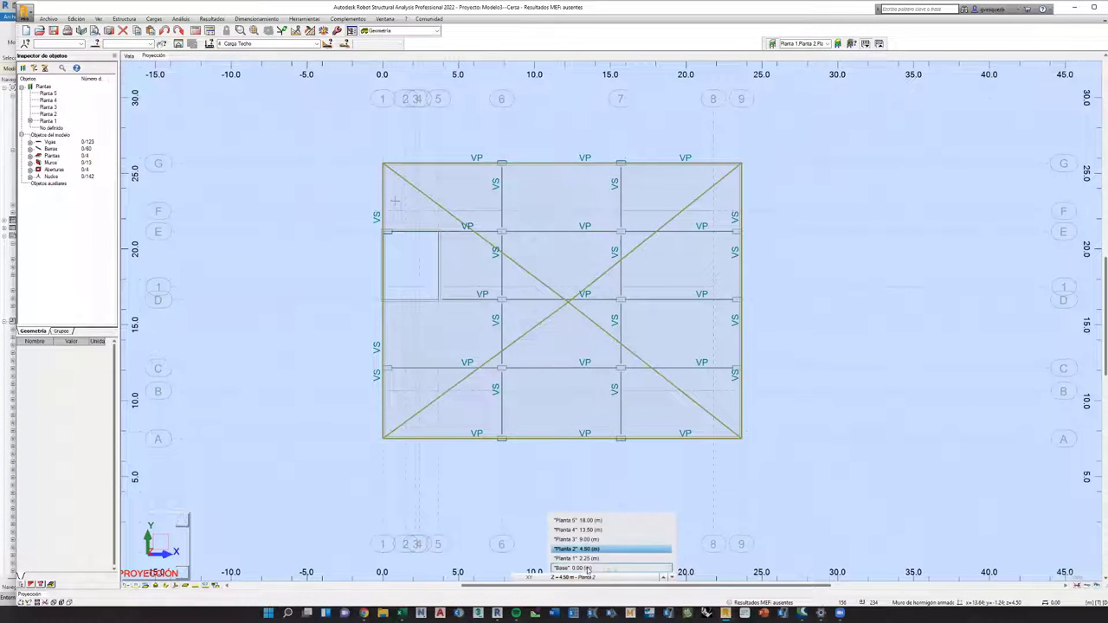
click(588, 560)
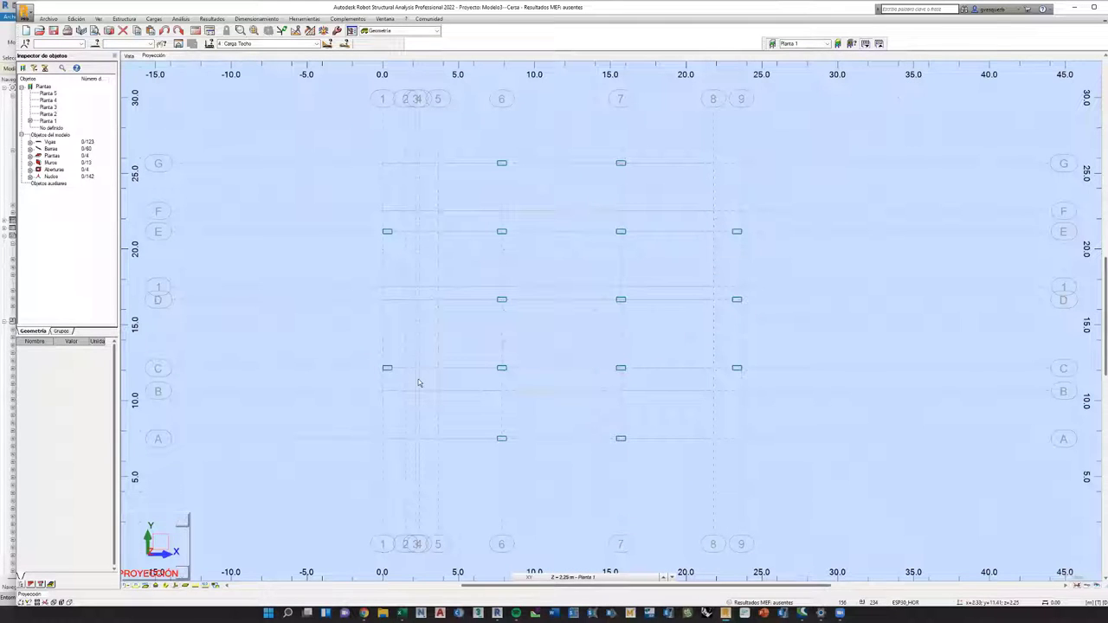
scroll(436, 277, up, 3)
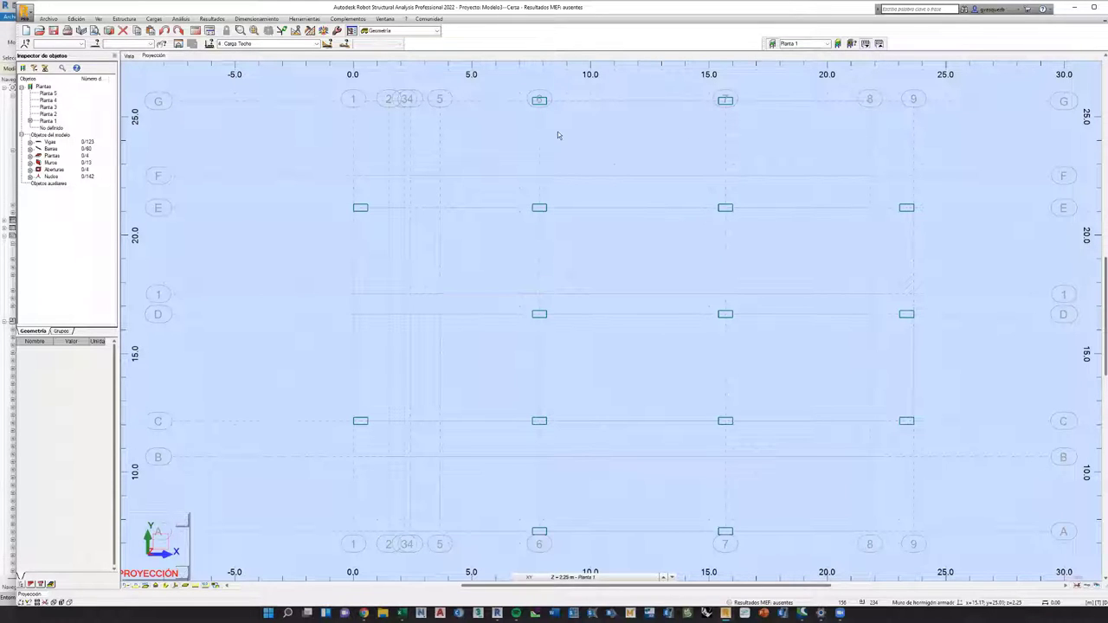
Maximize the program window, open the panel thickness list and start a new thickness definition, placing both windows over the plan.
click(1095, 8)
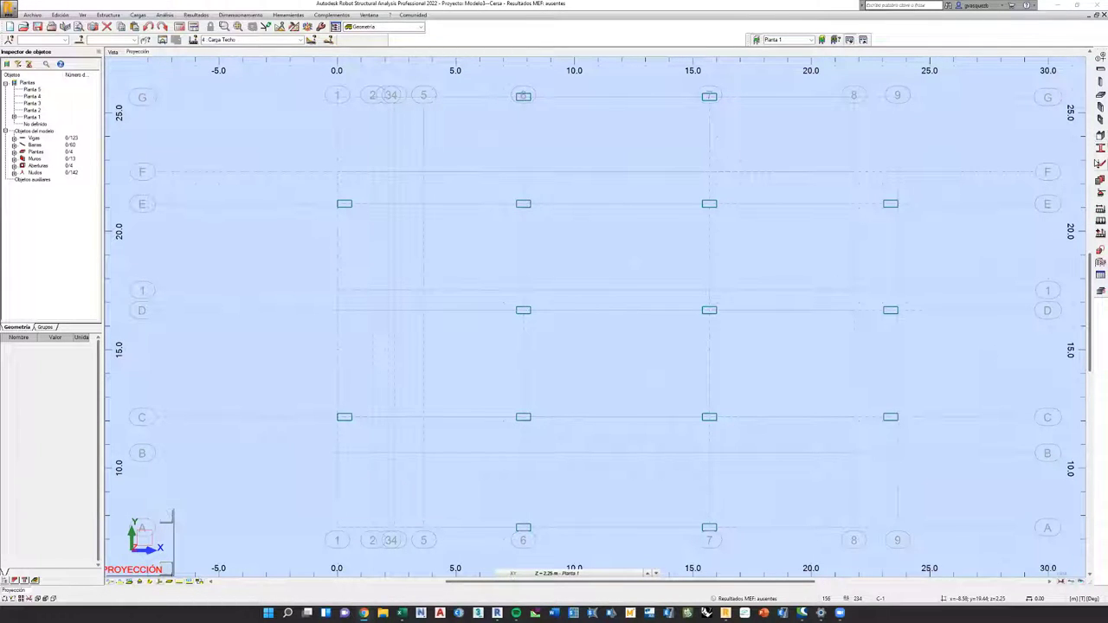
click(1101, 163)
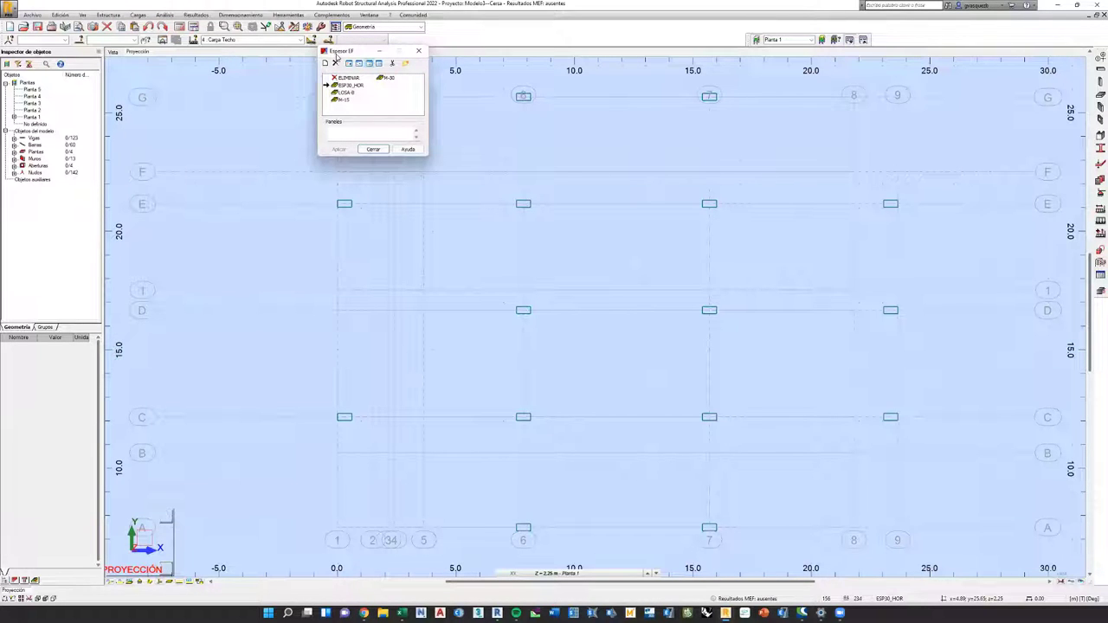
drag(336, 56, 629, 320)
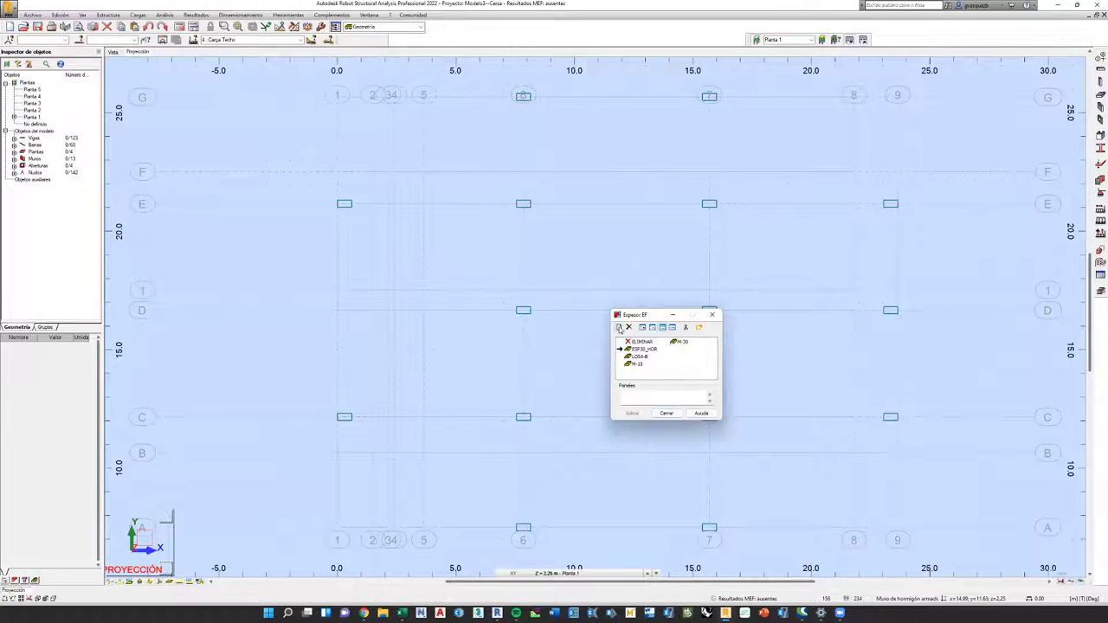
double_click(658, 349)
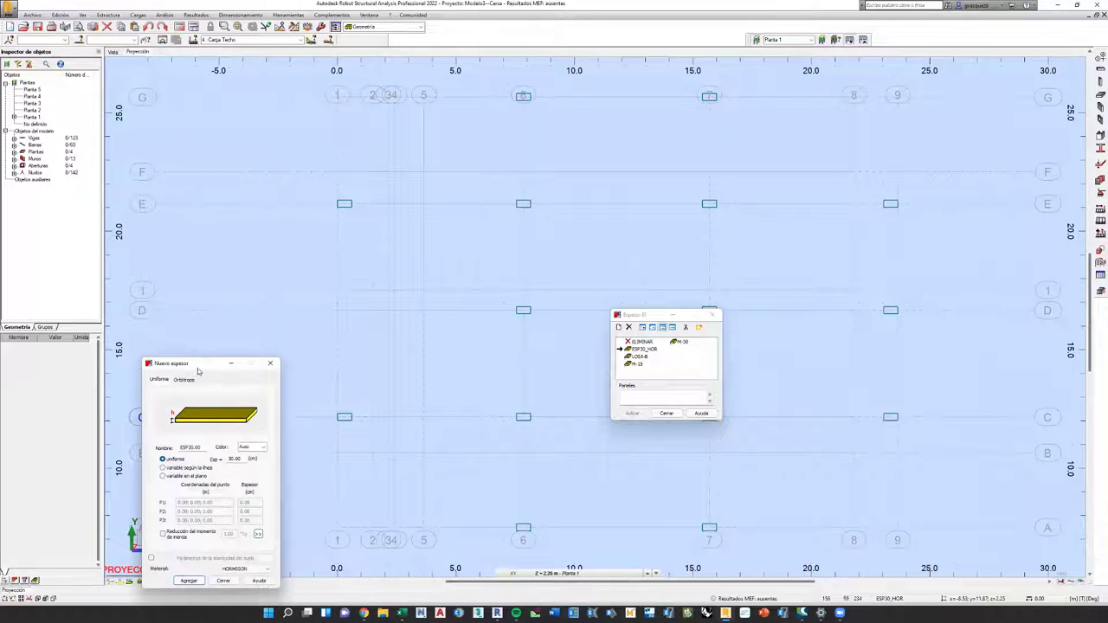
drag(195, 368, 429, 267)
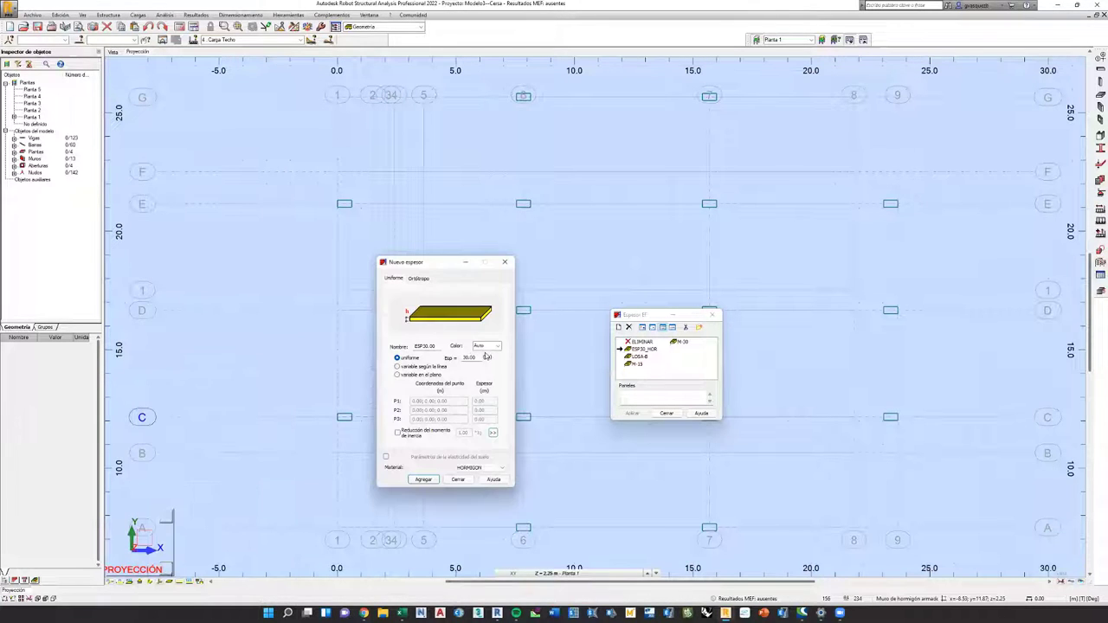
Name the new uniform thickness Escalera and give it a crimson color.
double_click(429, 346)
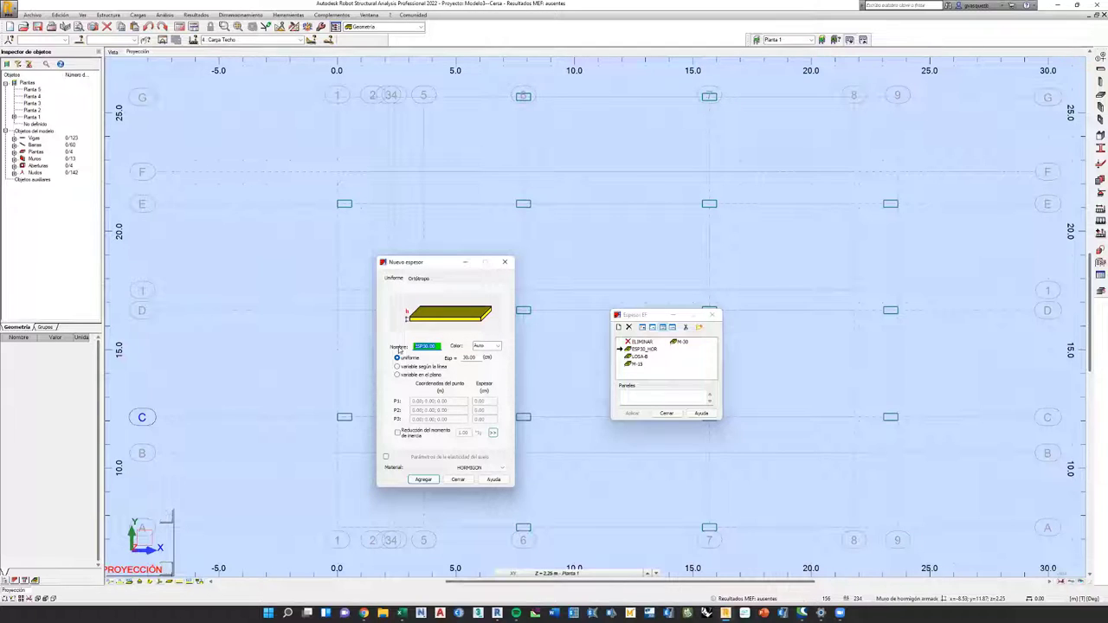
key(BackSpace)
text(E30)
text(esor)
click(497, 346)
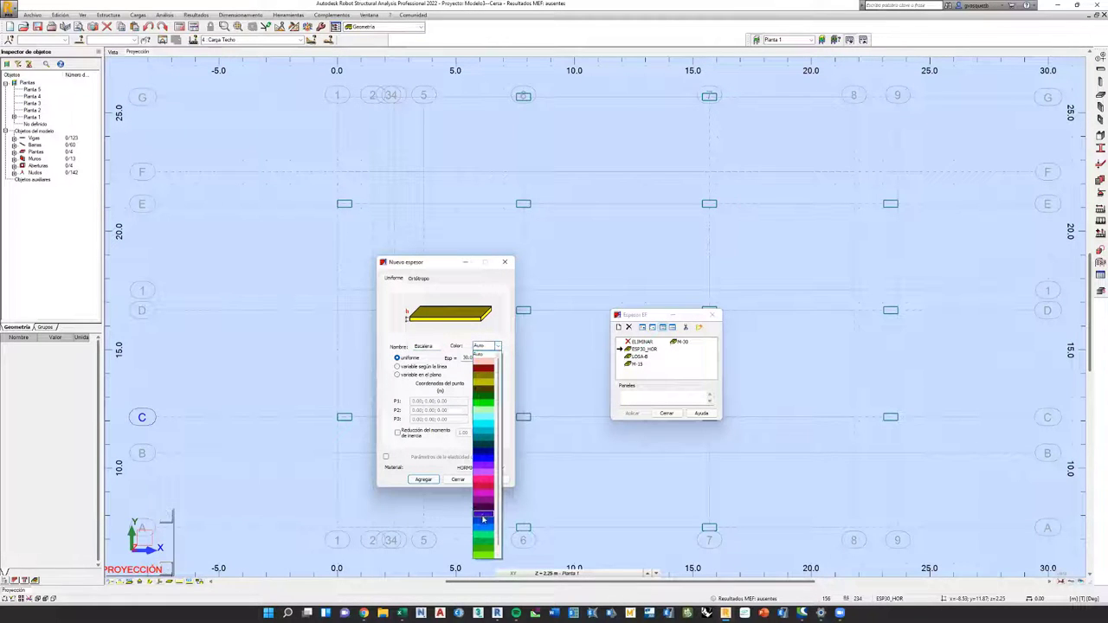
click(489, 490)
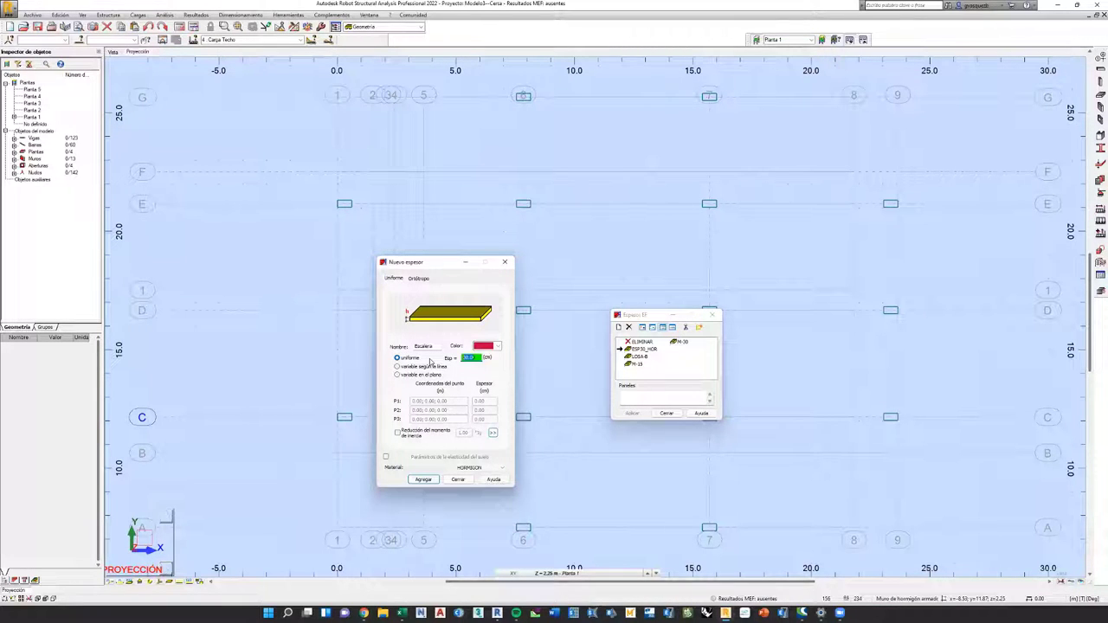
Rename the new thickness Escalera-Descanso, set it to 20 cm, add it and close the thickness windows.
click(206, 152)
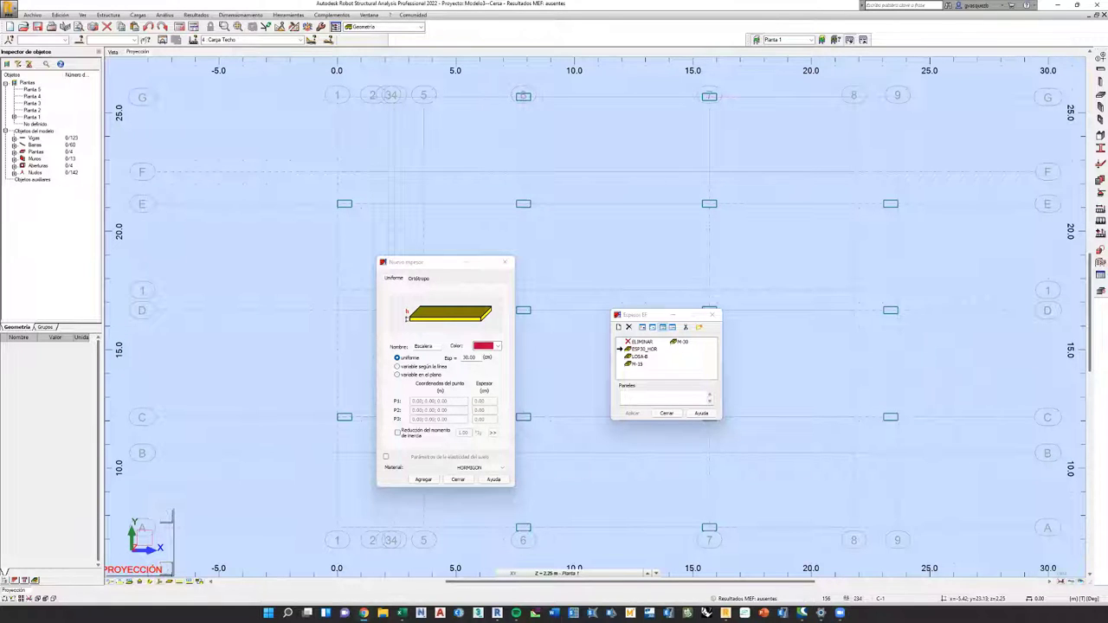
double_click(424, 347)
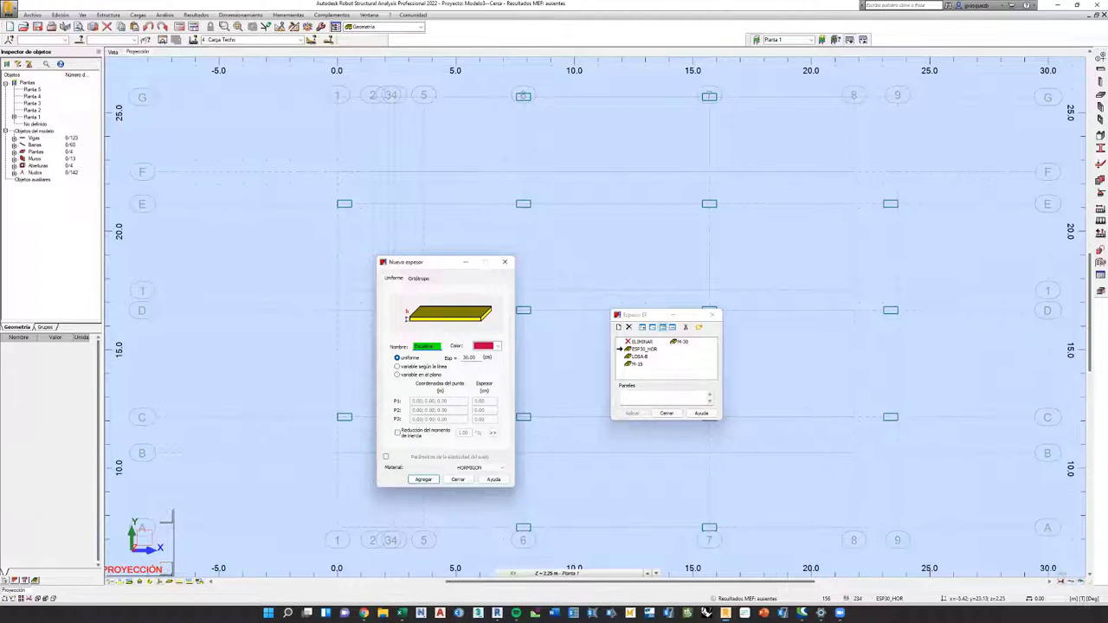
text(-Ce)
double_click(472, 357)
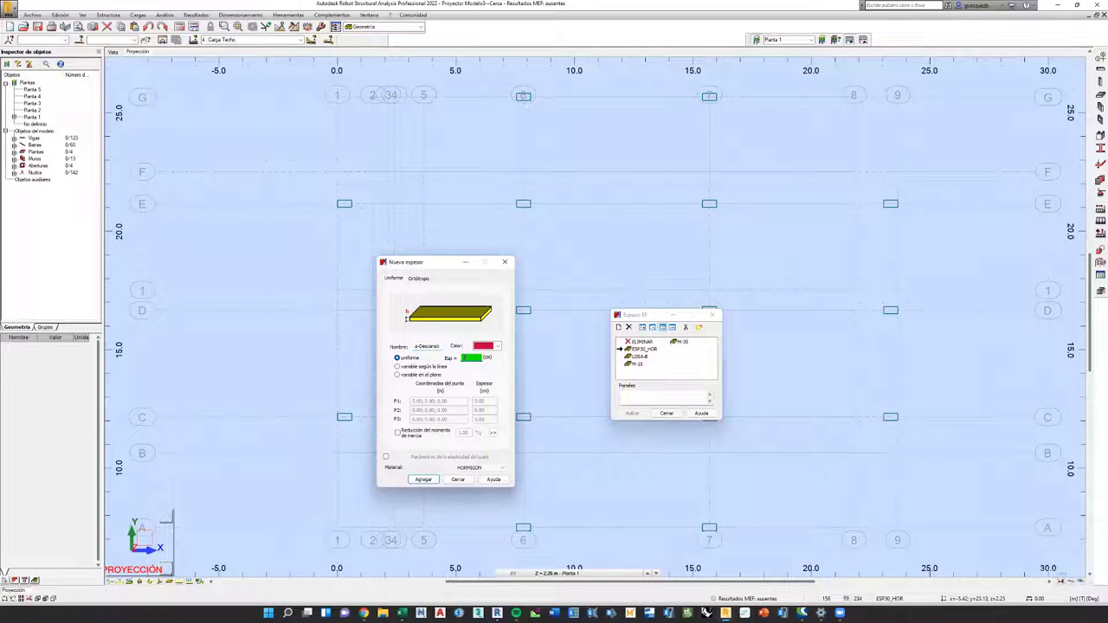
click(424, 480)
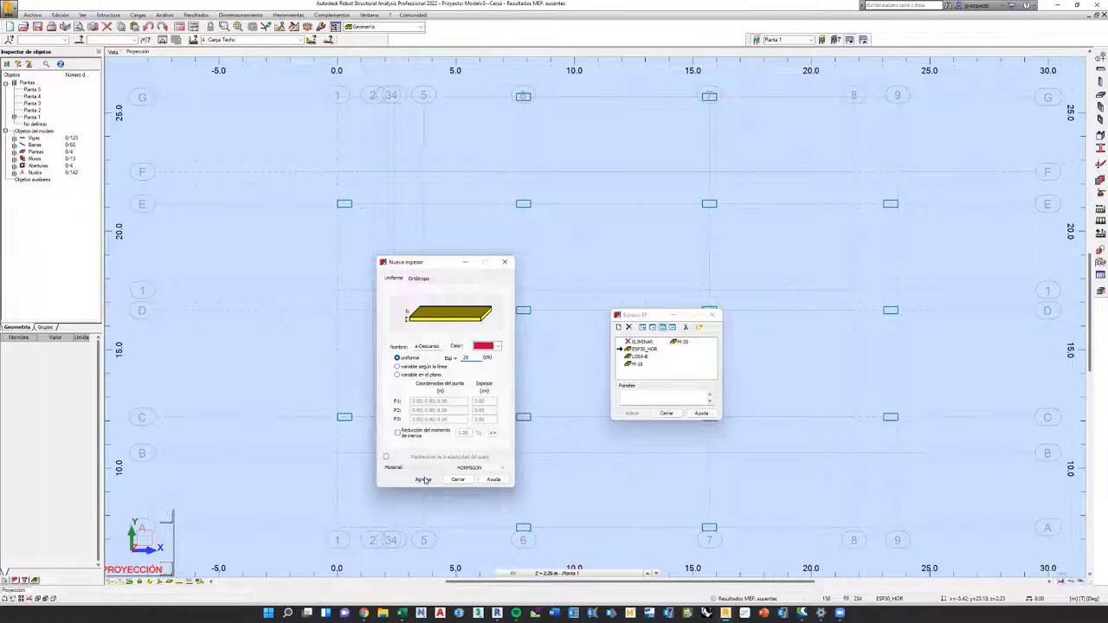
click(504, 264)
click(713, 315)
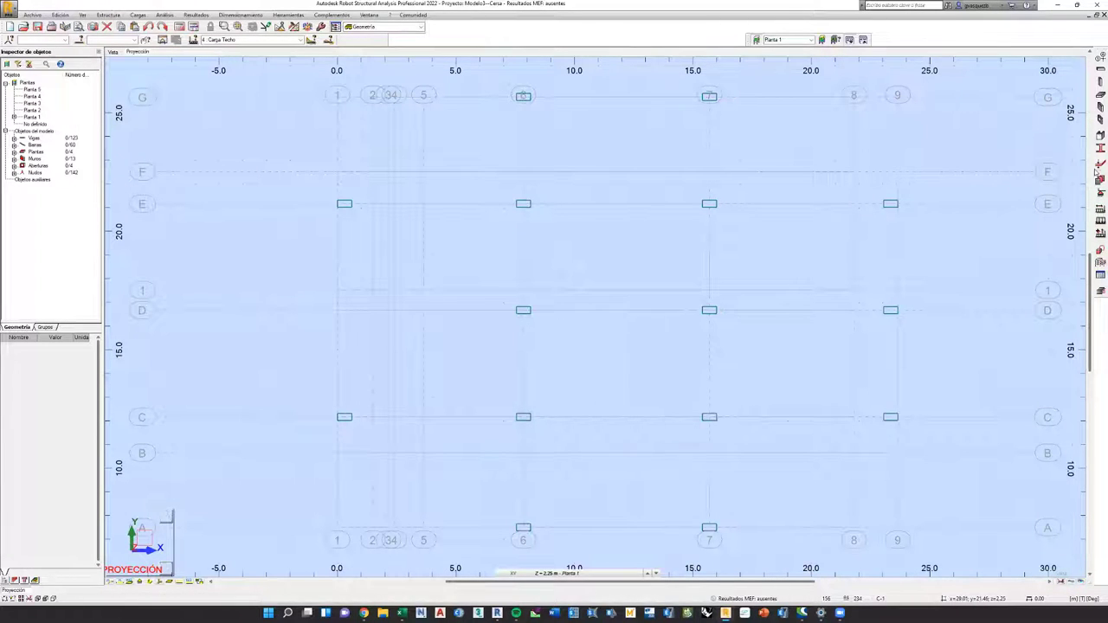
click(1100, 178)
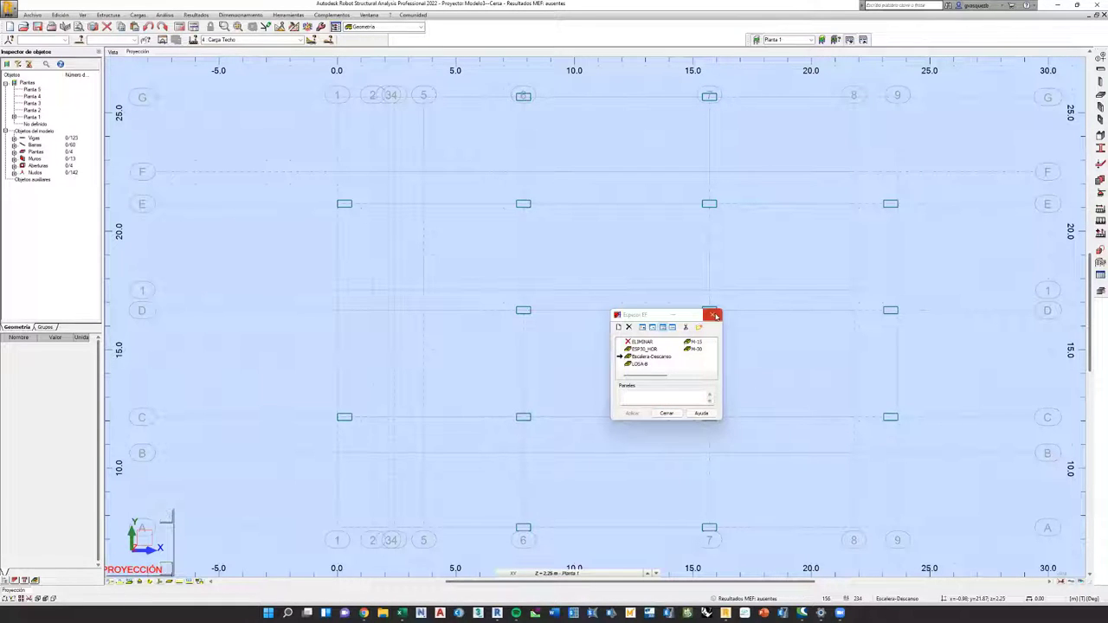
Draw a horizontal rectangular floor slab with Escalera-Descanso thickness, spanning axes 1 to 5 just above axis D, and return to the 3D view.
click(1098, 104)
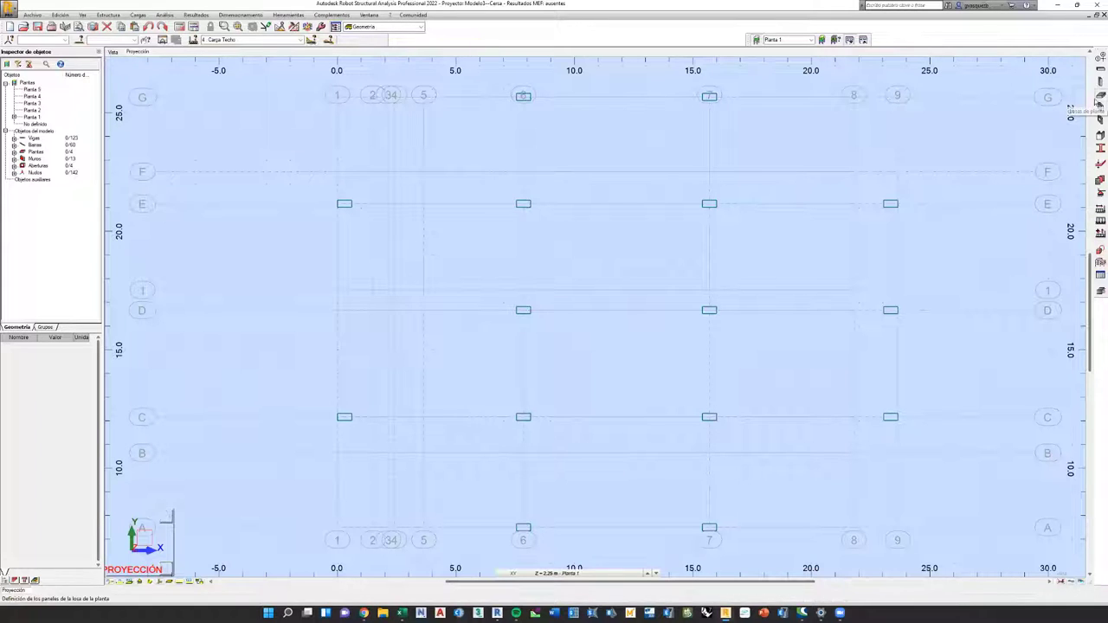
click(1100, 94)
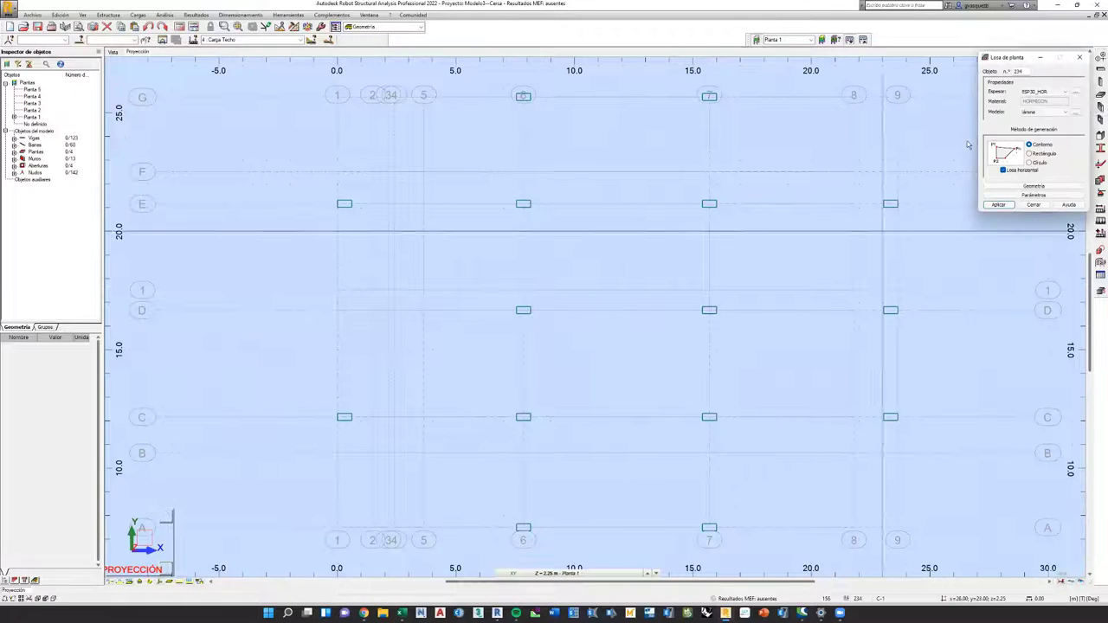
click(1064, 92)
click(1044, 105)
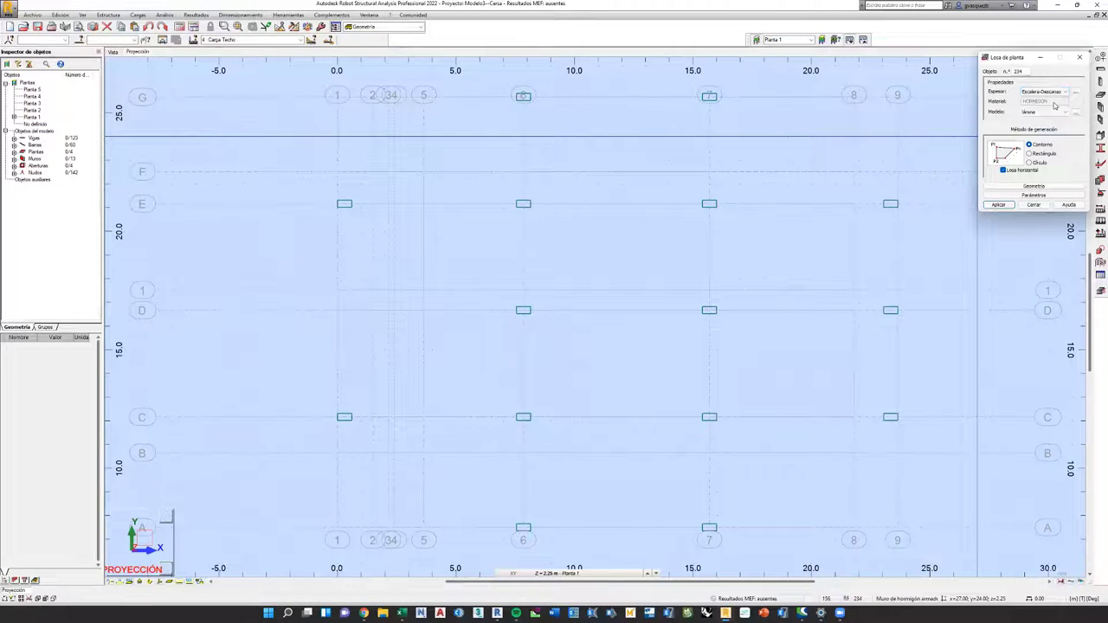
click(1030, 153)
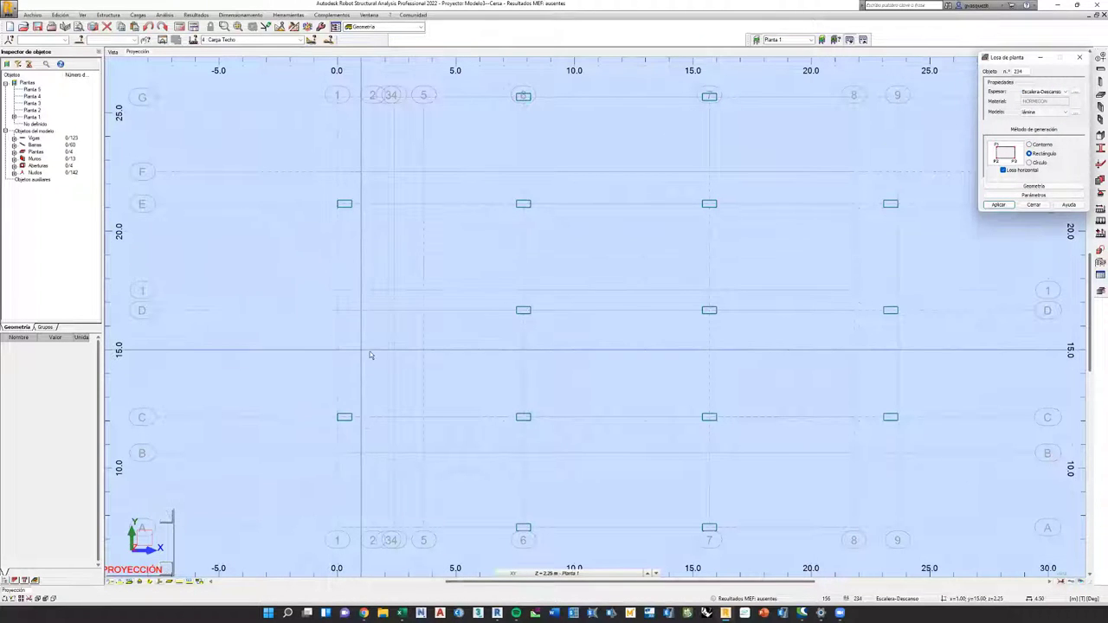
scroll(366, 346, up, 2)
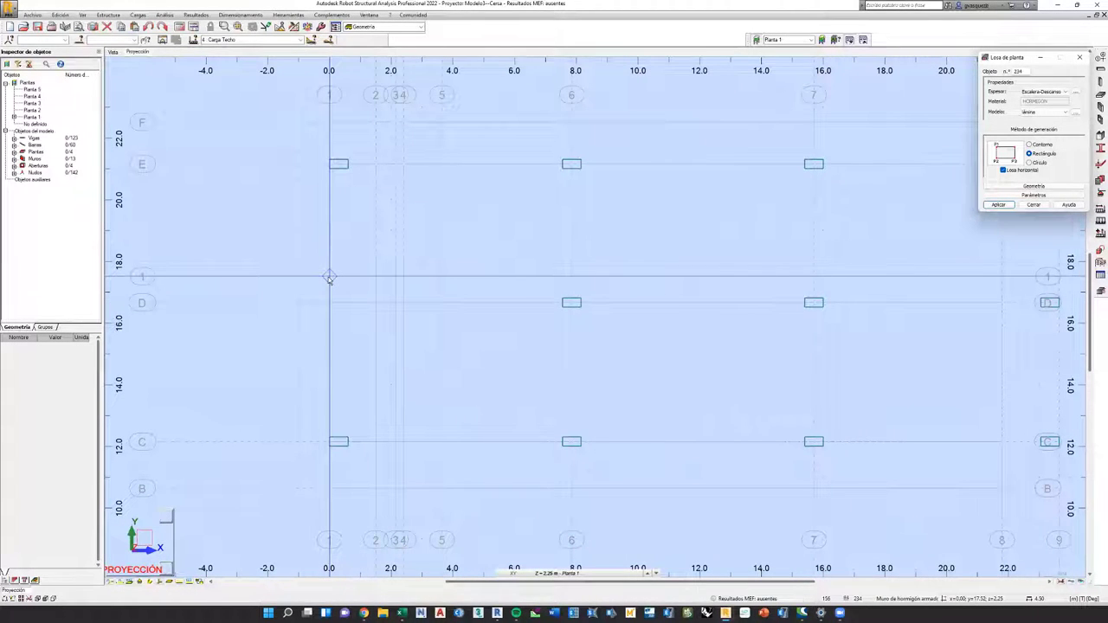
click(330, 279)
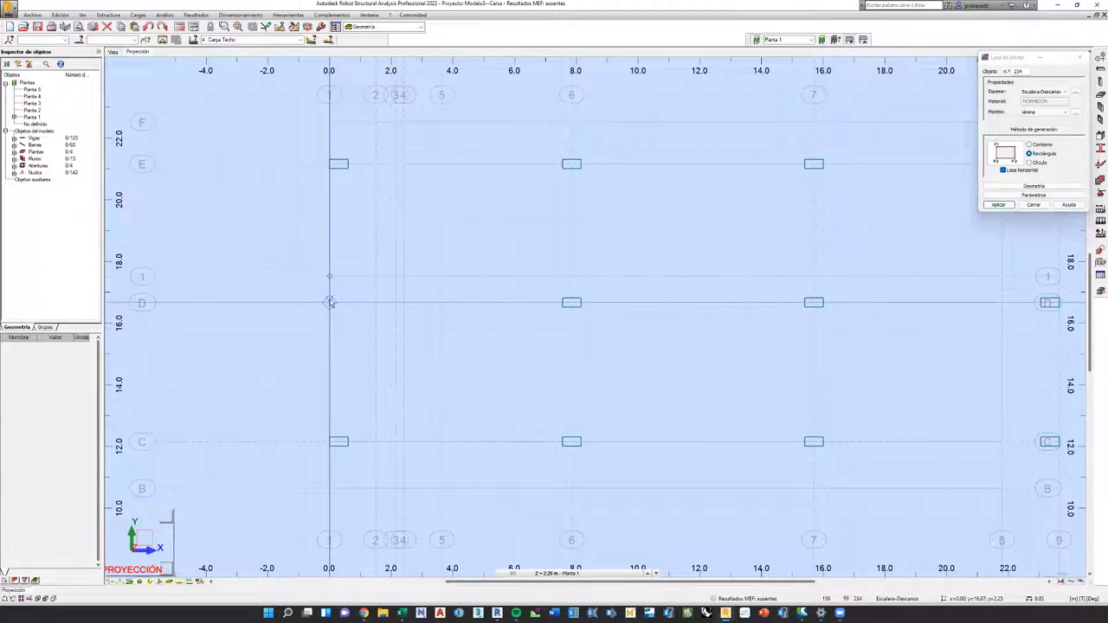
click(441, 302)
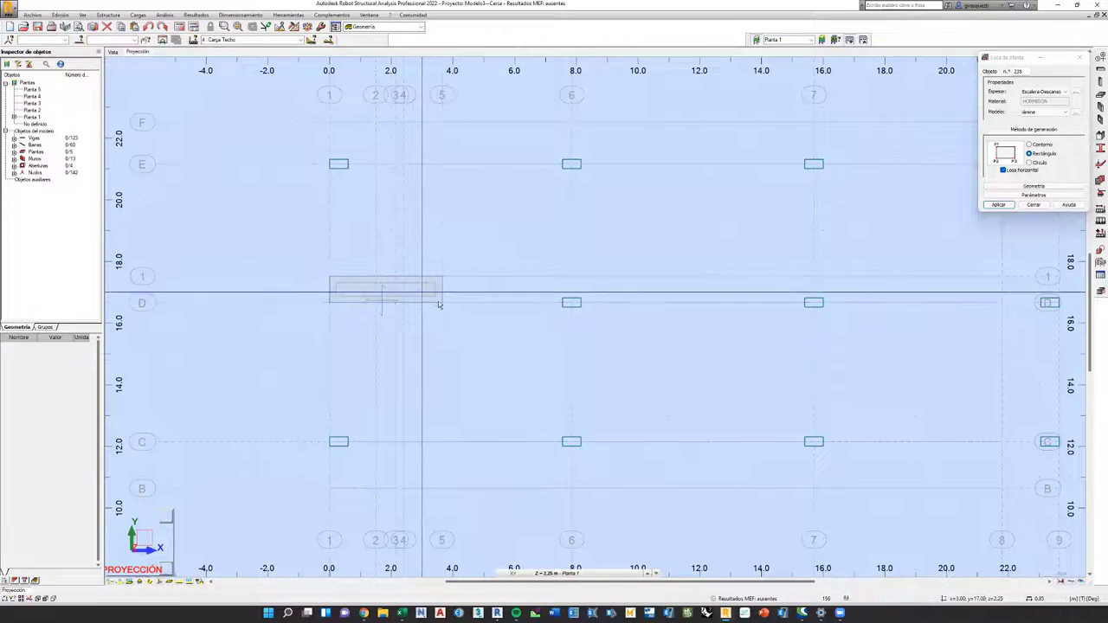
click(566, 577)
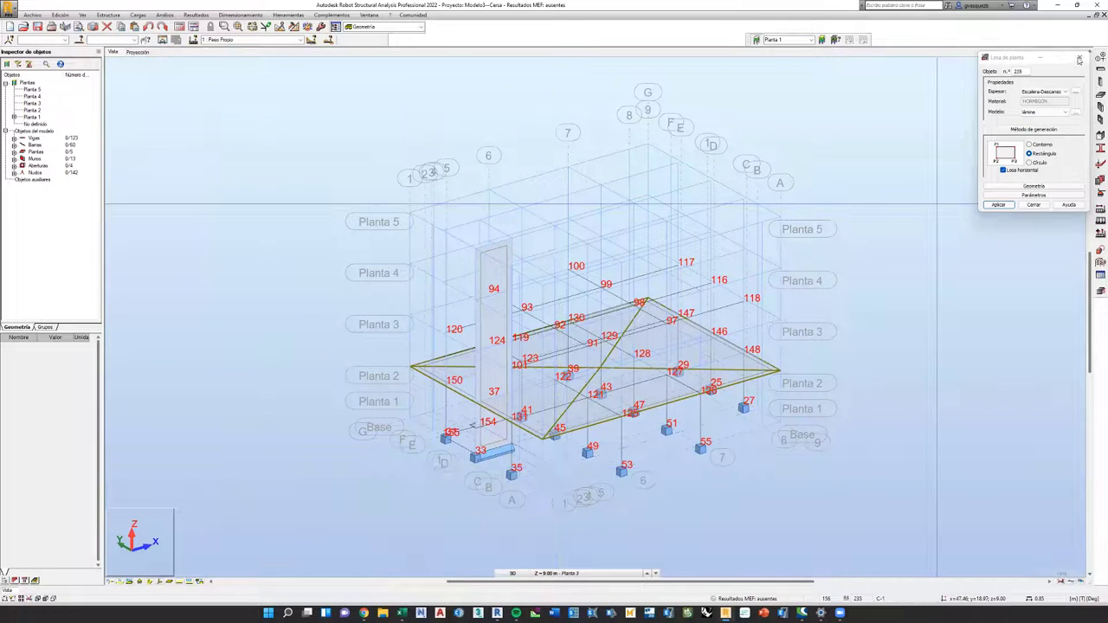
click(1080, 57)
Select the members around the new stair landing and isolate them in a separate edit view.
shift+middle_drag(452, 490, 509, 498)
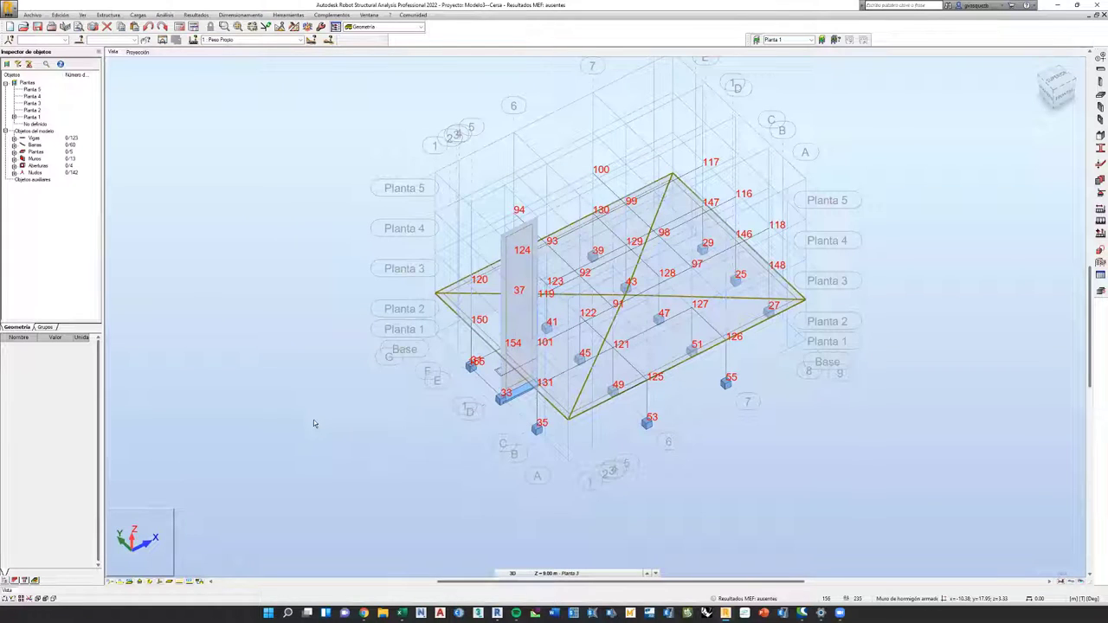
scroll(314, 420, down, 2)
drag(310, 265, 530, 451)
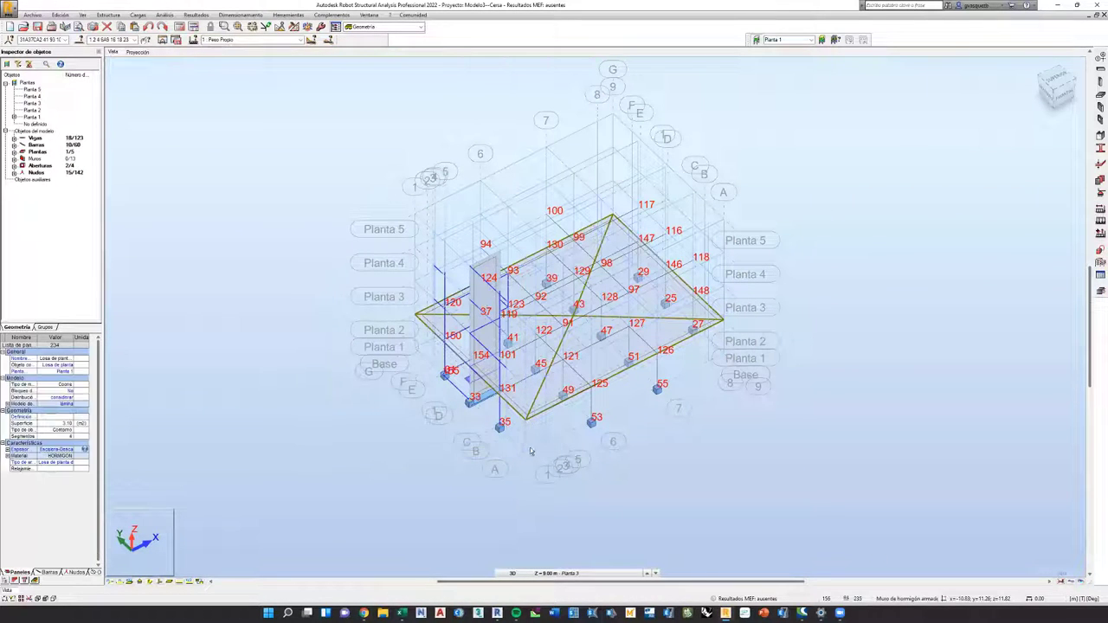
click(162, 41)
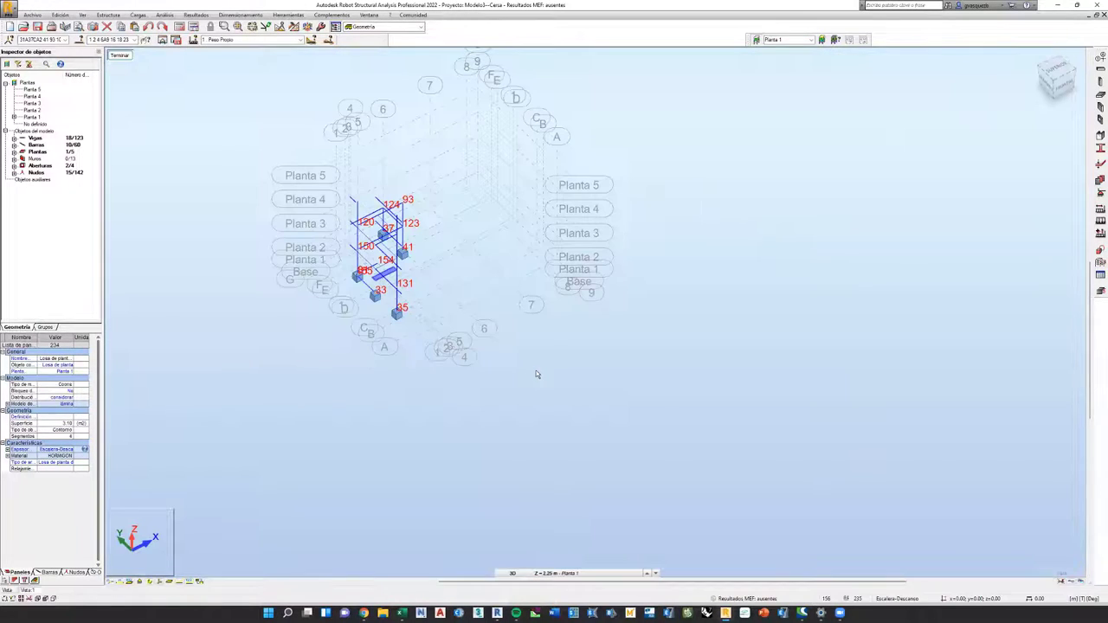
scroll(482, 407, down, 1)
click(457, 383)
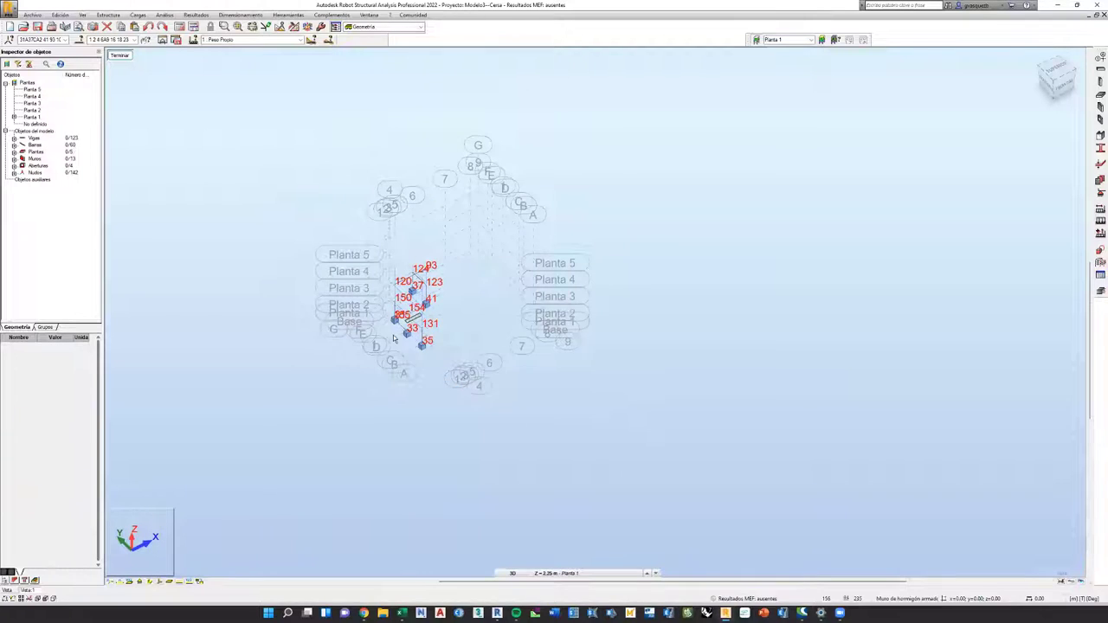
Display the section shapes in the isolated view, examine the landing among its surrounding members, and leave the view.
shift+middle_drag(394, 338, 515, 411)
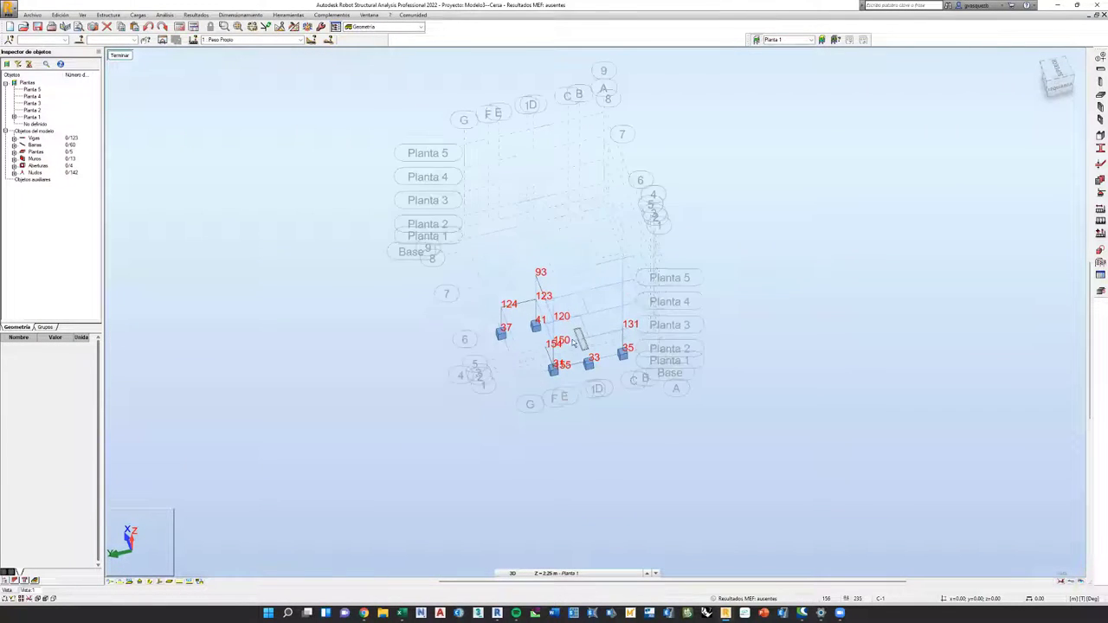
scroll(573, 344, up, 3)
scroll(439, 506, down, 1)
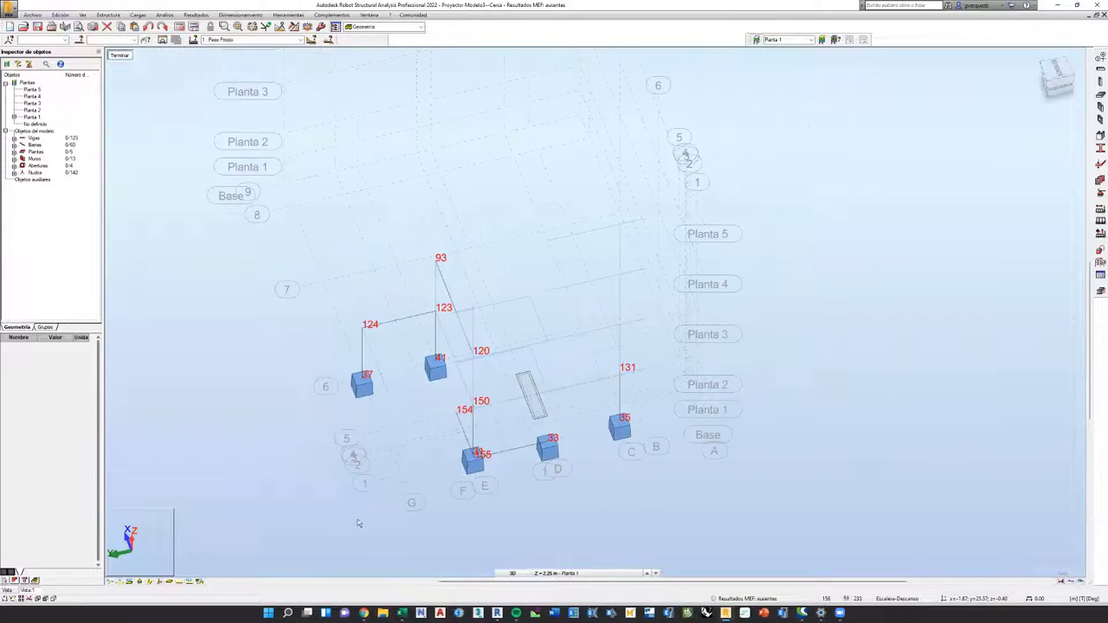
click(151, 582)
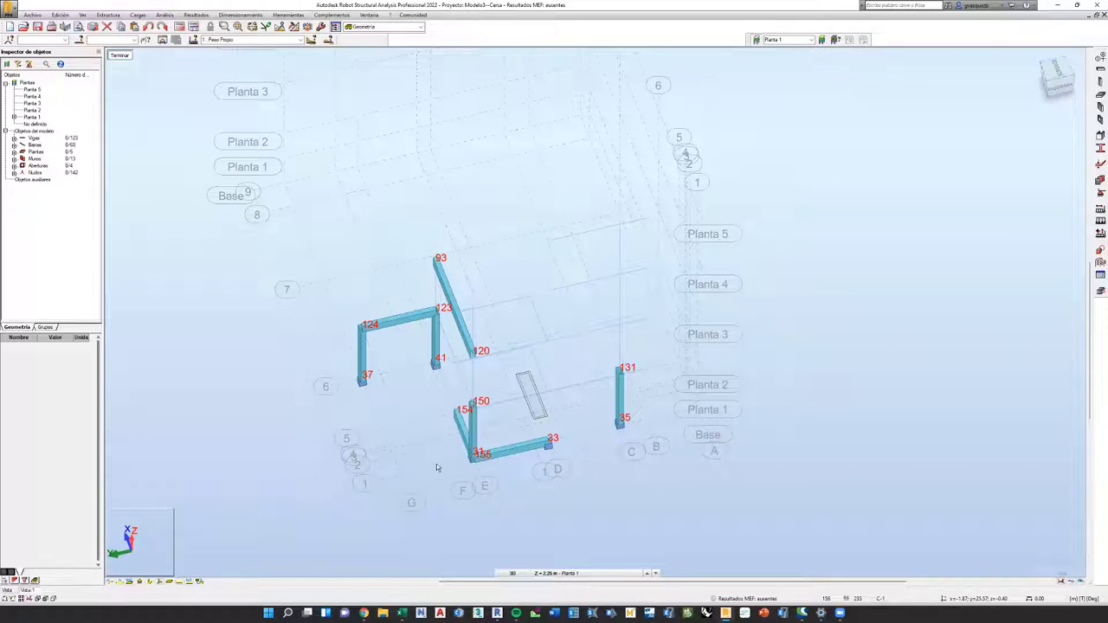
shift+middle_drag(544, 484, 511, 483)
scroll(464, 484, down, 3)
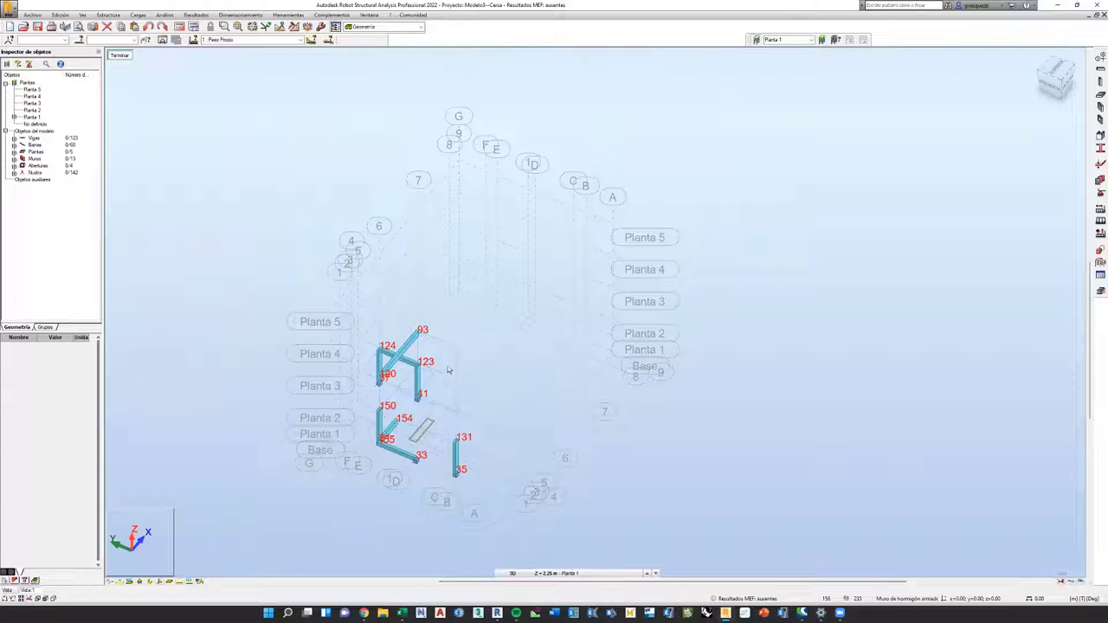
scroll(404, 464, up, 2)
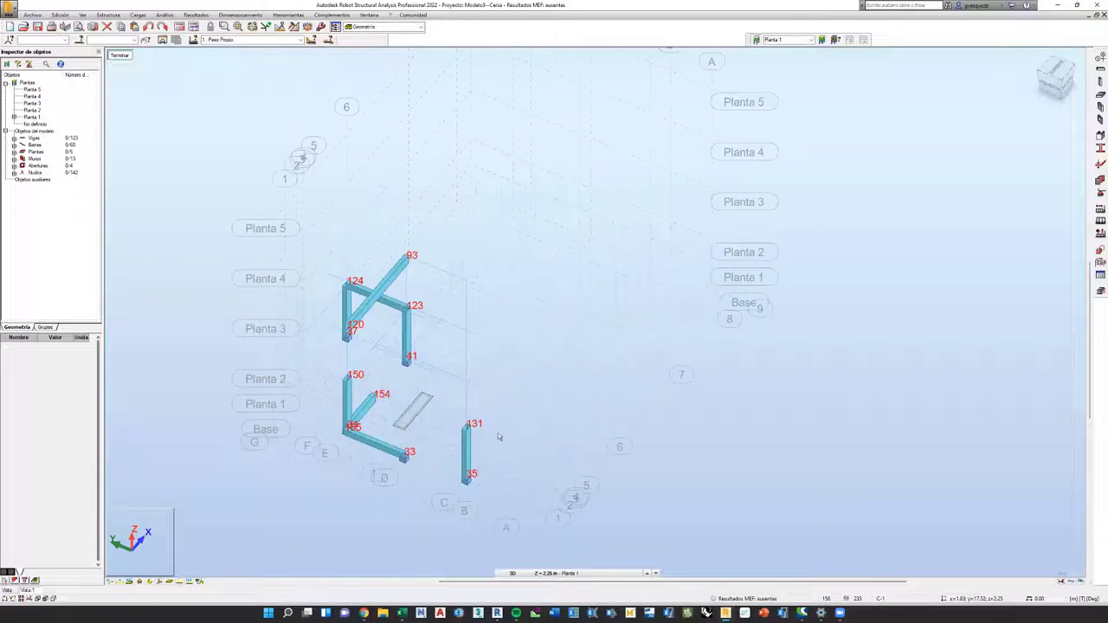
scroll(405, 463, up, 1)
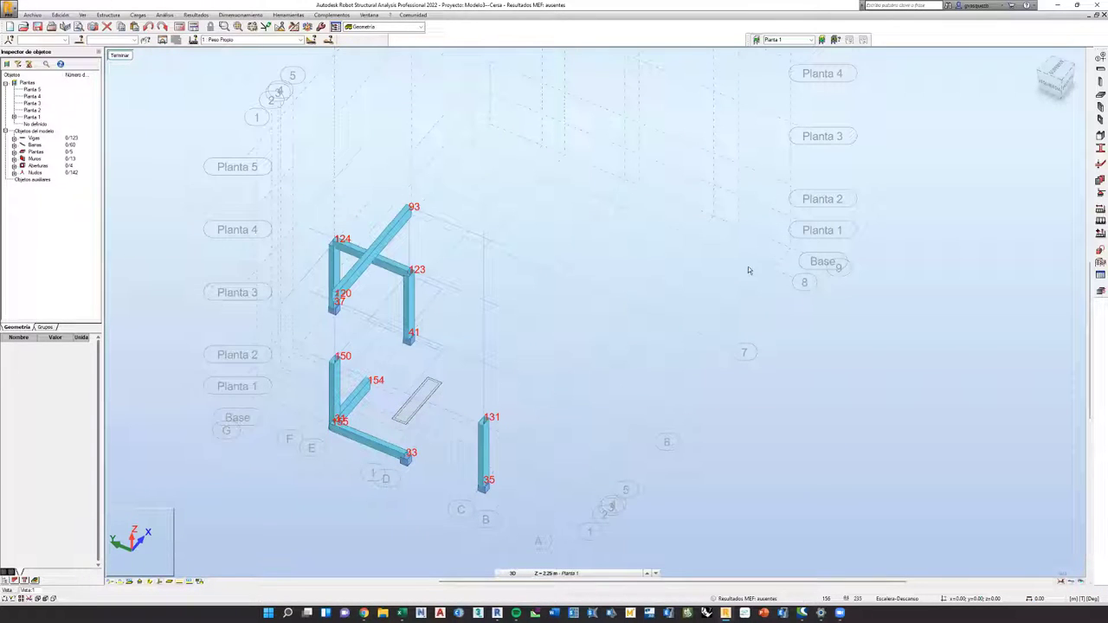
click(120, 57)
Start another panel thickness definition from the thickness list and set its color to light violet.
mouse_move(477, 439)
shift+middle_down()
mouse_move(453, 438)
mouse_move(505, 445)
mouse_move(483, 446)
mouse_move(494, 446)
shift+middle_up()
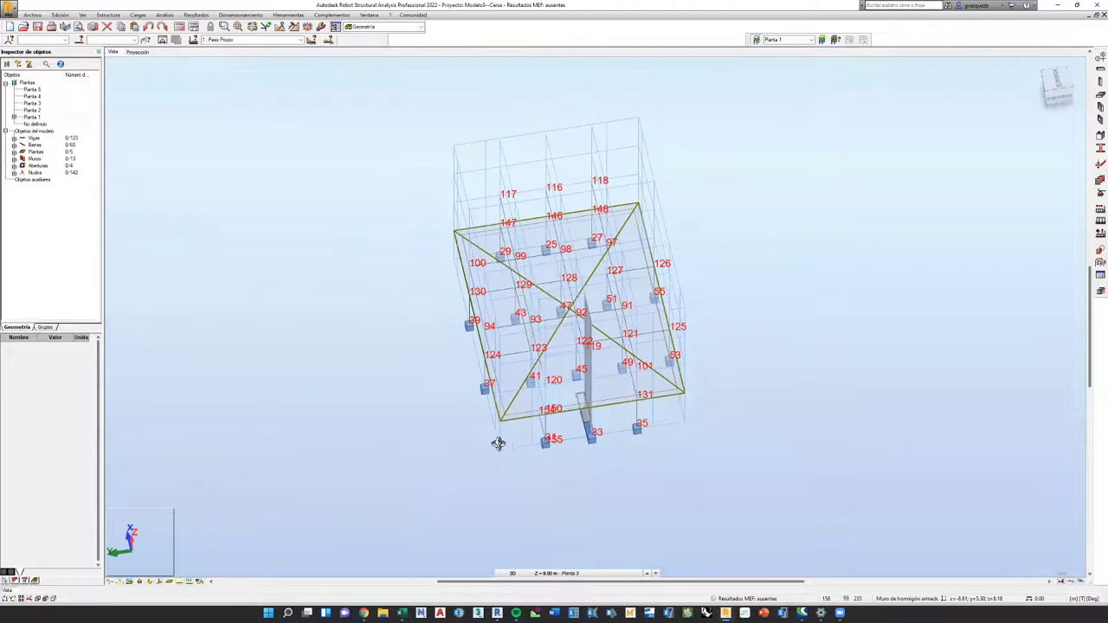
scroll(604, 409, up, 3)
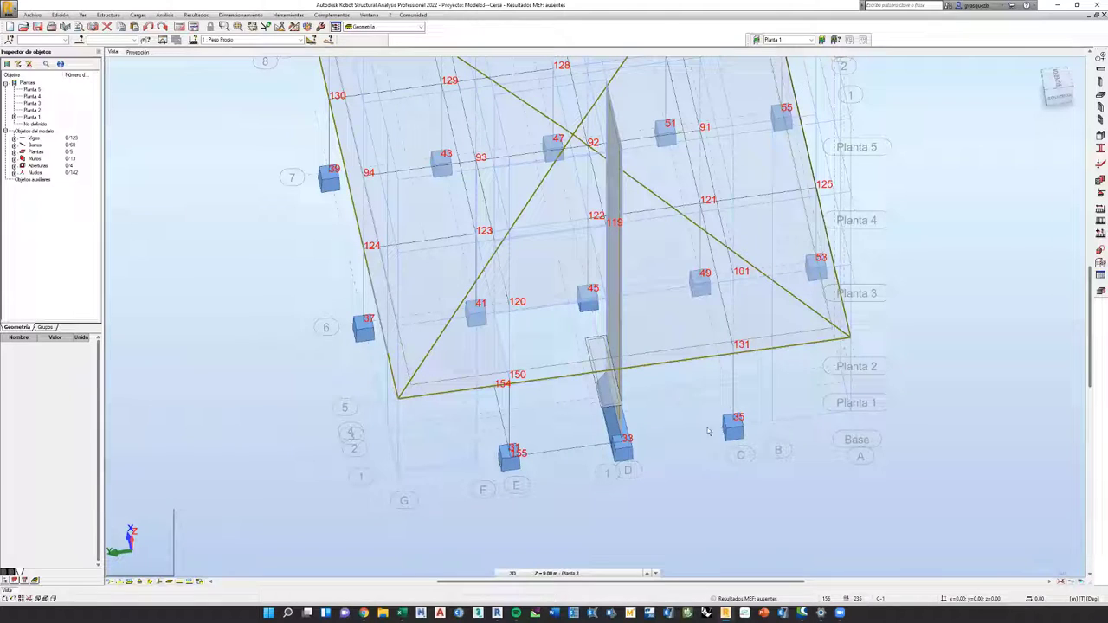
click(1100, 165)
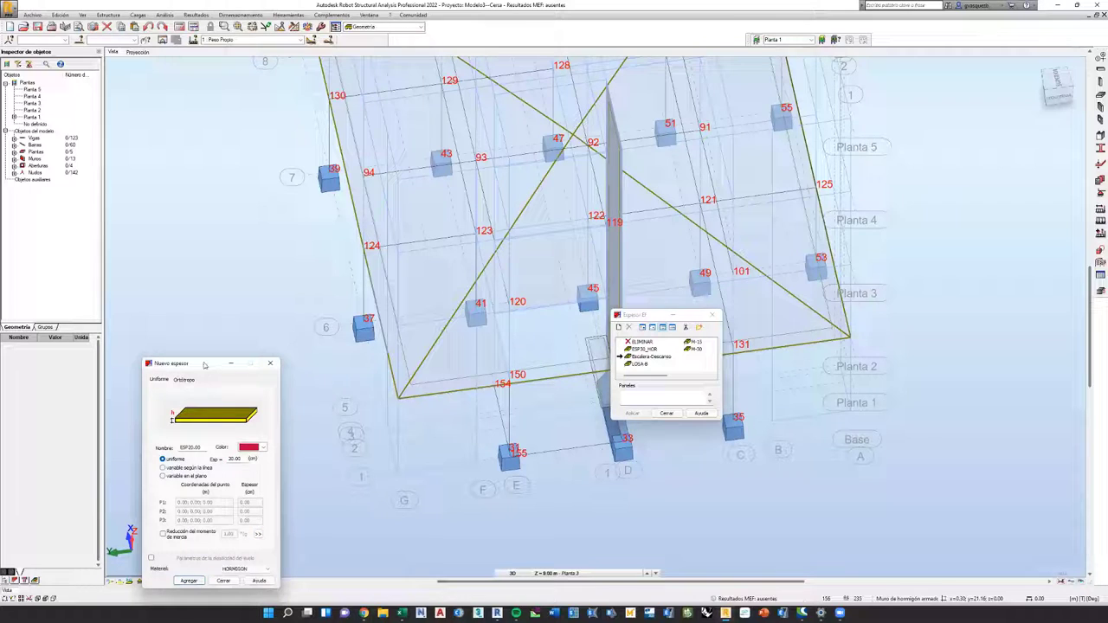
drag(204, 365, 312, 302)
click(371, 386)
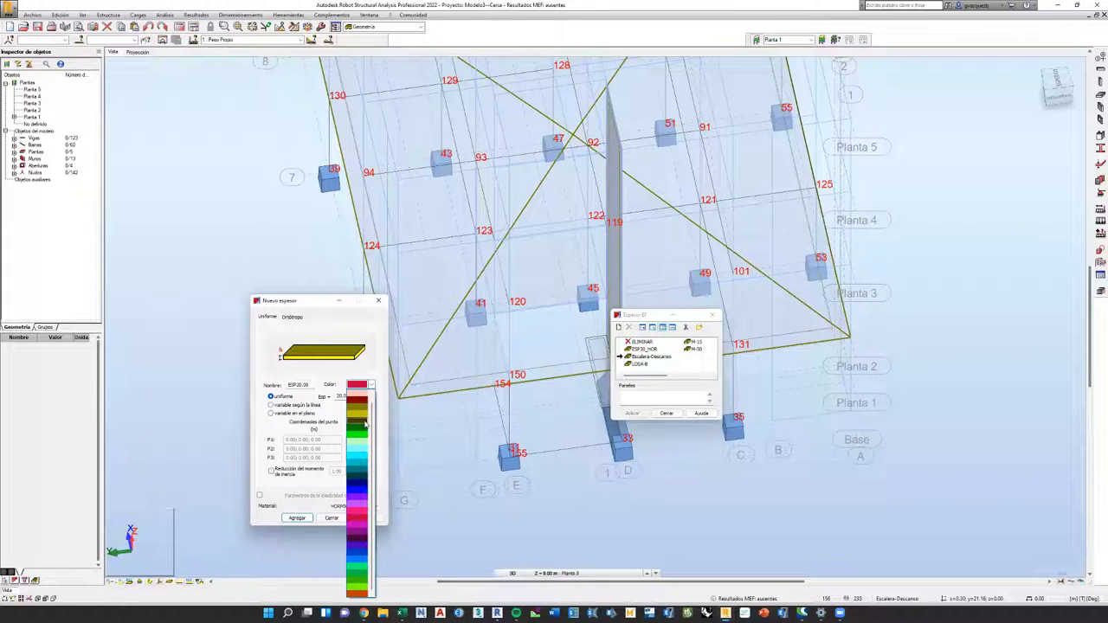
click(357, 499)
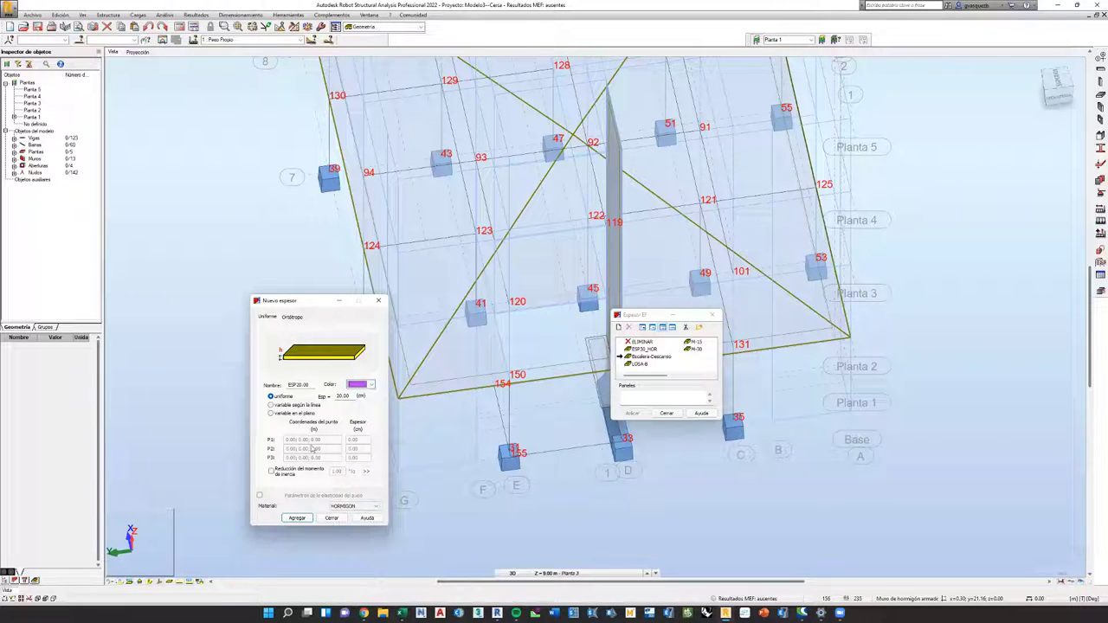
Replace the default name with a second Escalera name and add the 20 cm uniform concrete thickness to the list.
double_click(311, 386)
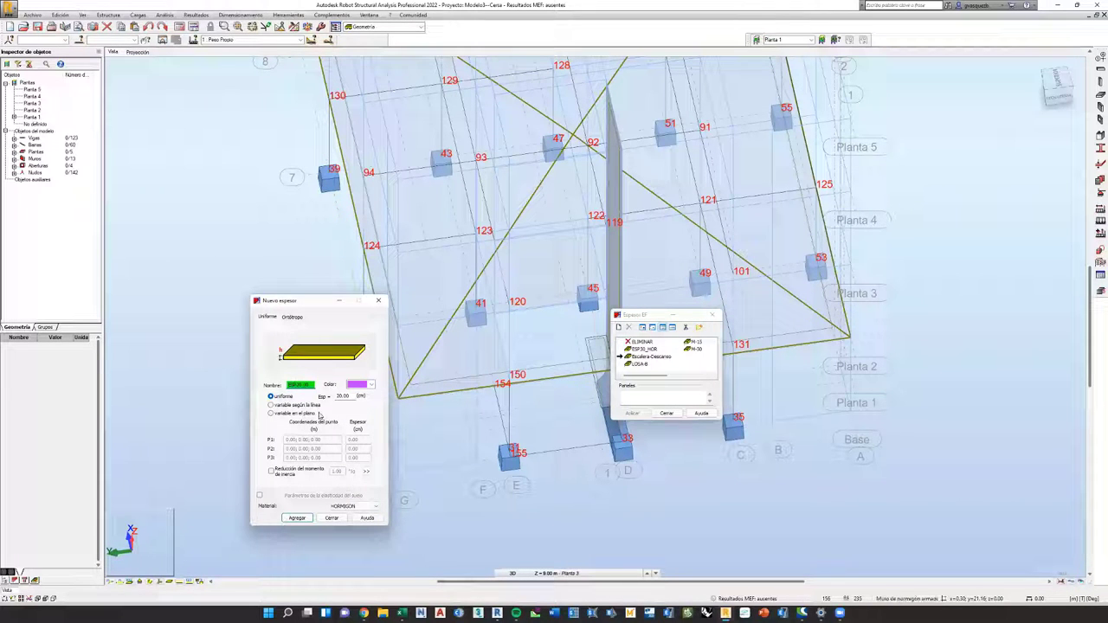
double_click(299, 385)
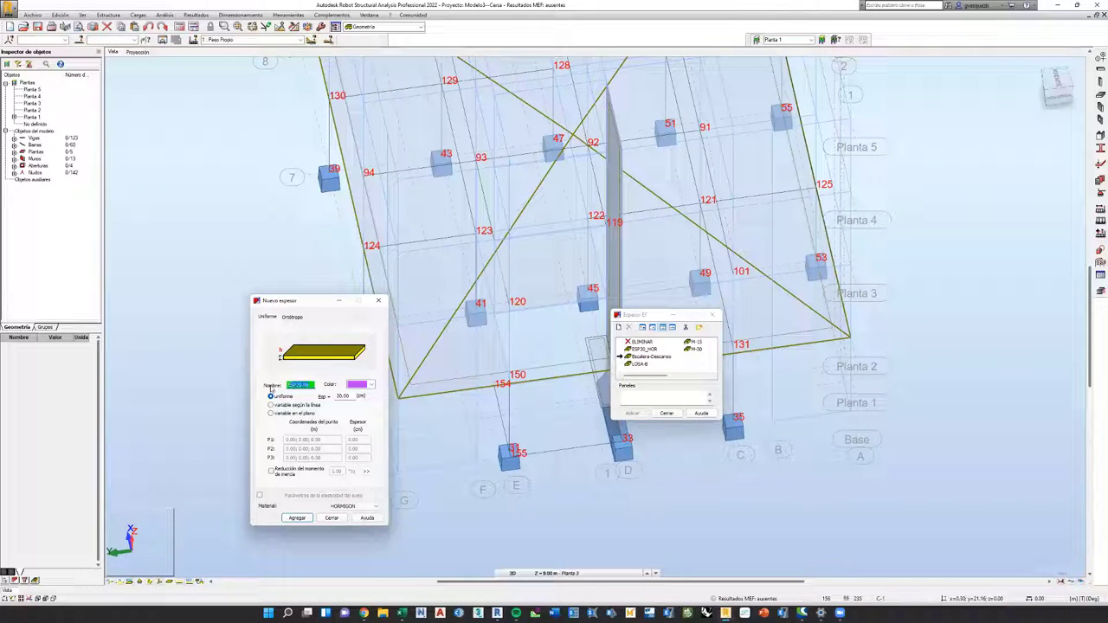
key(BackSpace)
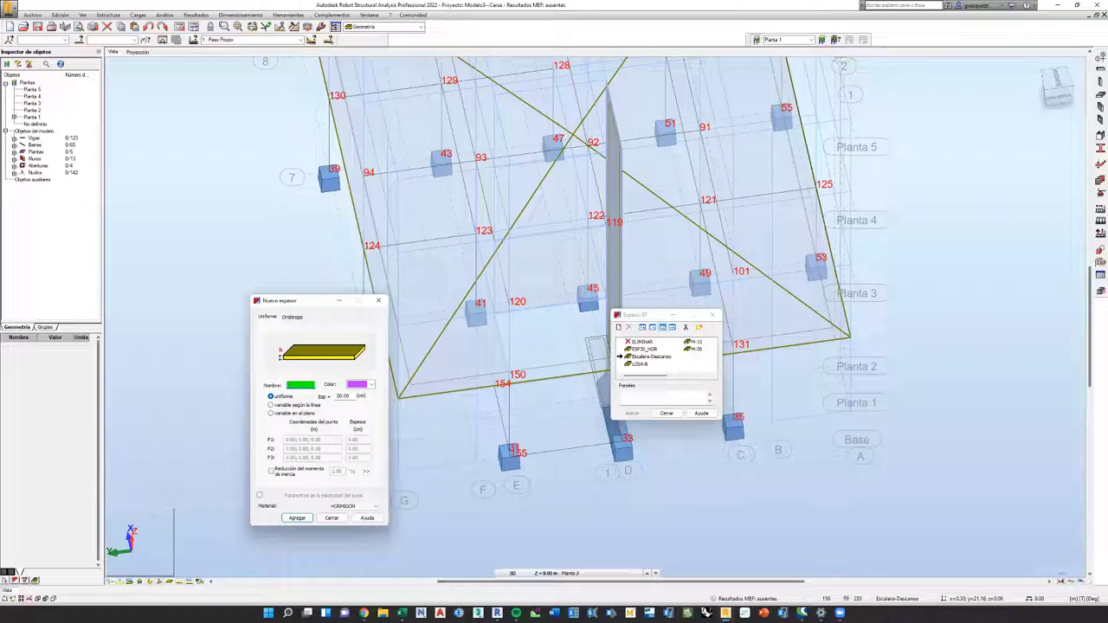
text(E)
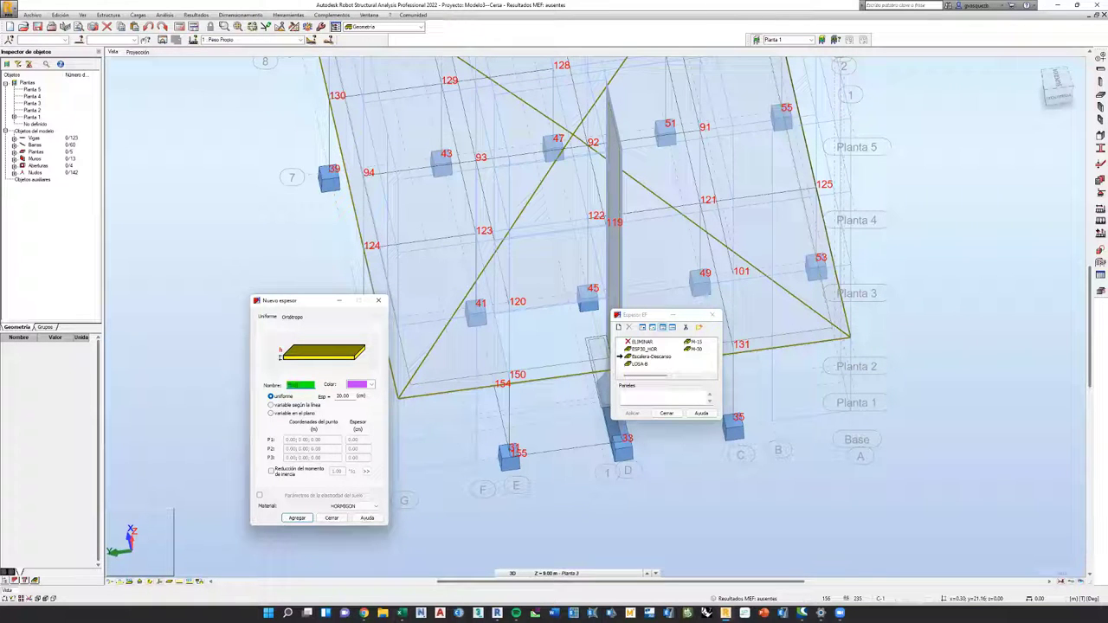
text(era)
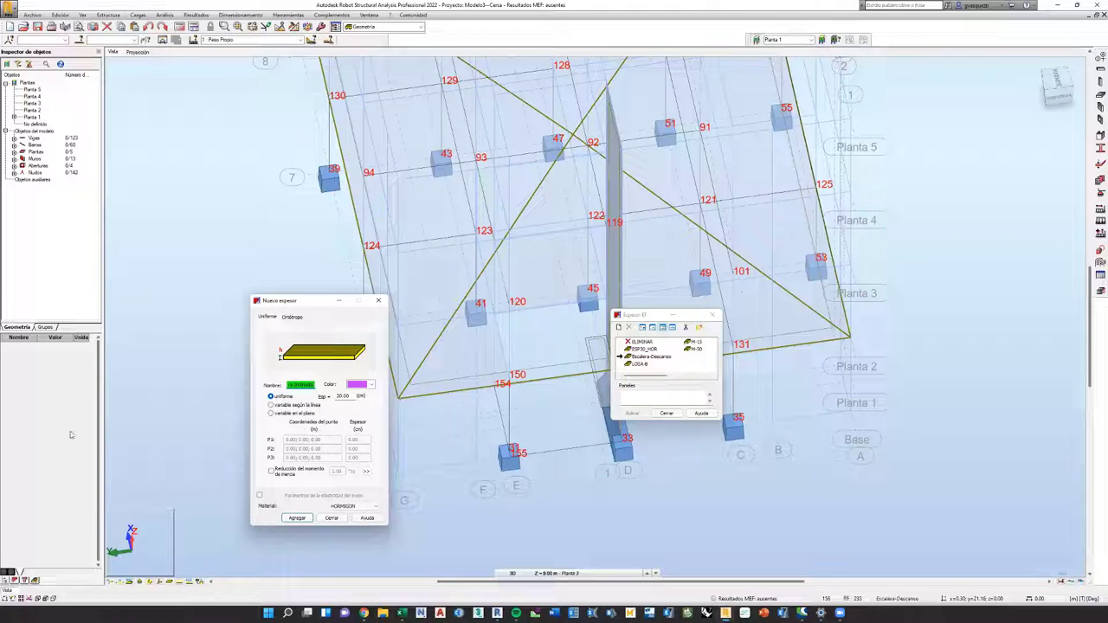
click(298, 517)
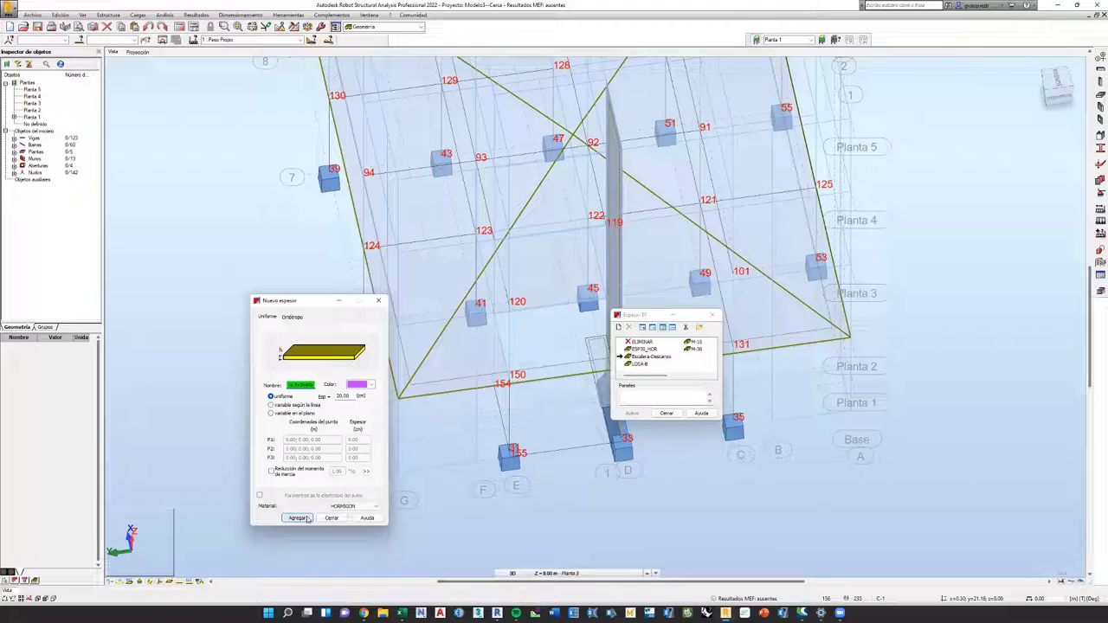
Add the violet 20 cm Escalera Inclinado thickness to the list and close the thickness definition windows.
click(298, 518)
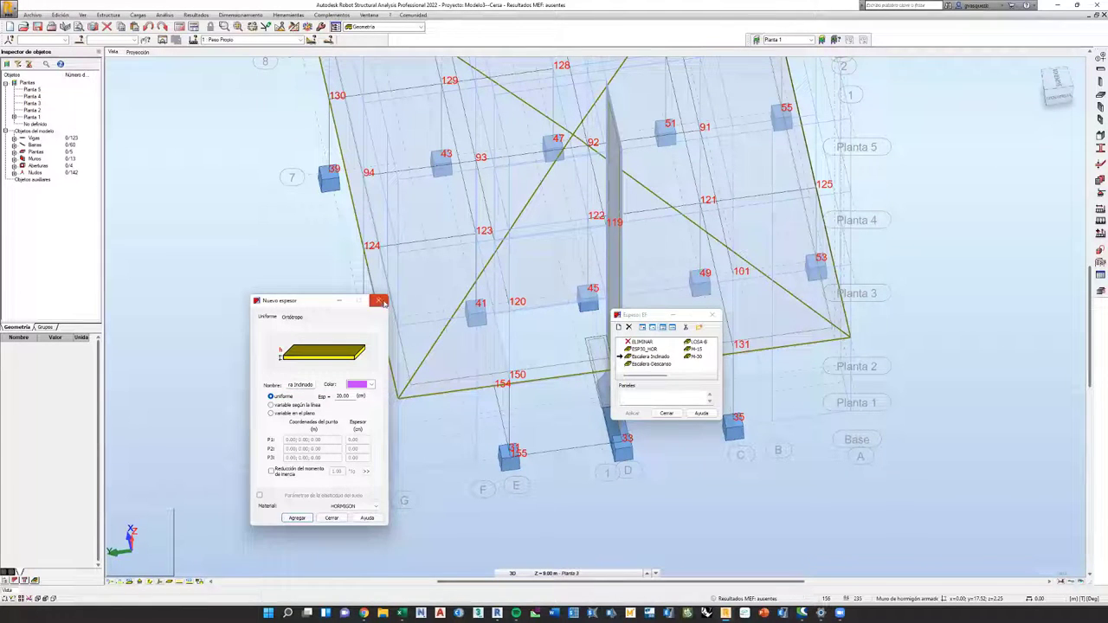
click(693, 403)
click(675, 414)
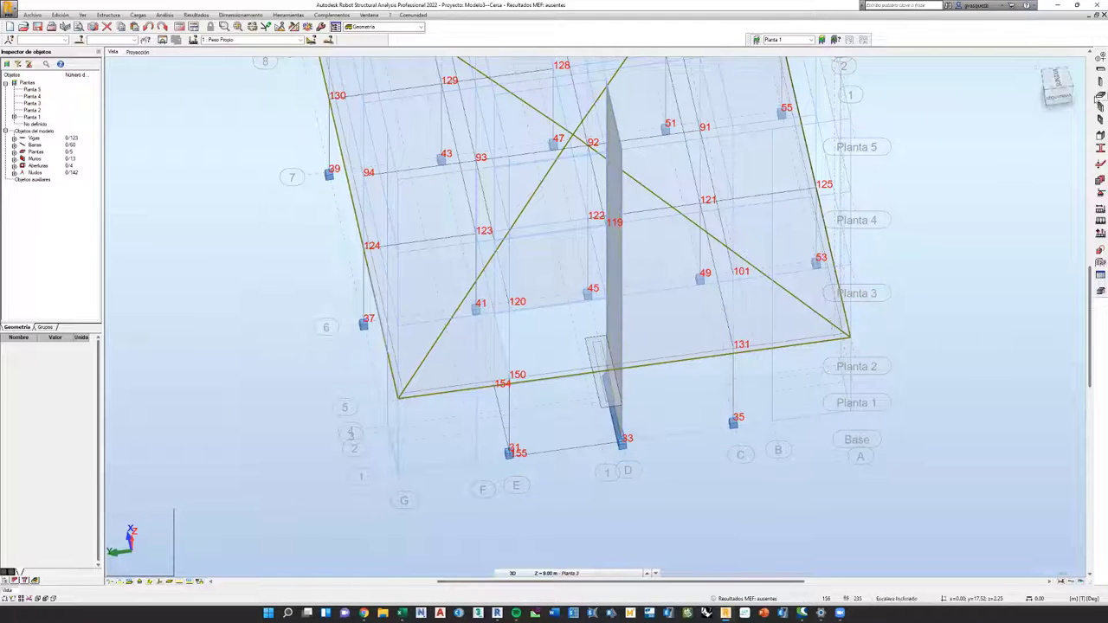
Start a floor slab by contour with the Escalera Inclinado thickness and turn off the Losa horizontal option.
click(1099, 95)
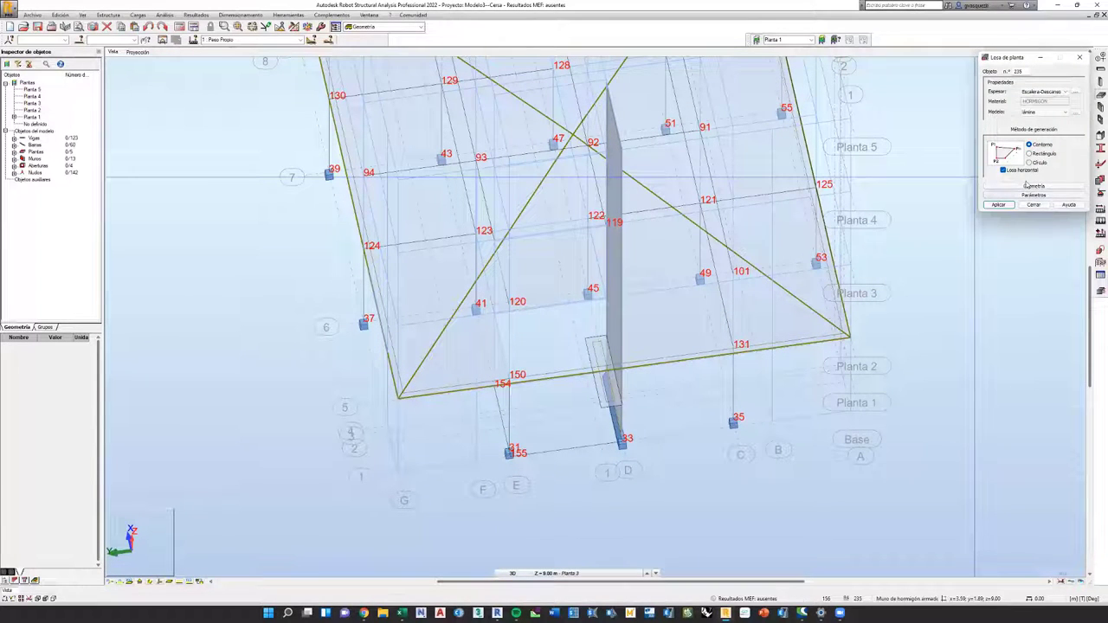
click(1045, 92)
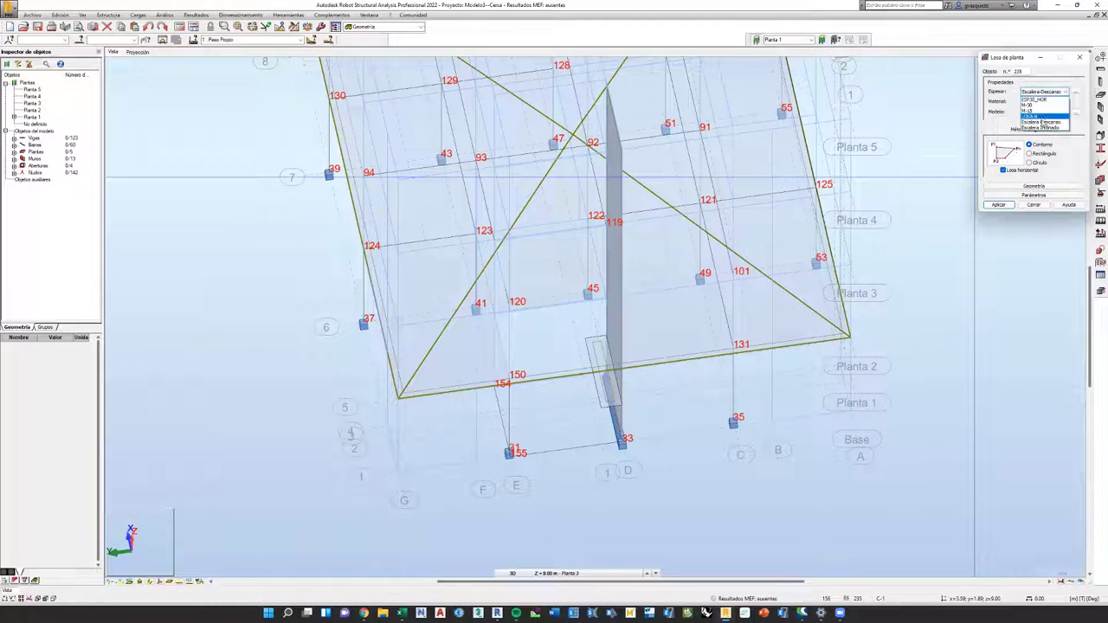
click(1048, 128)
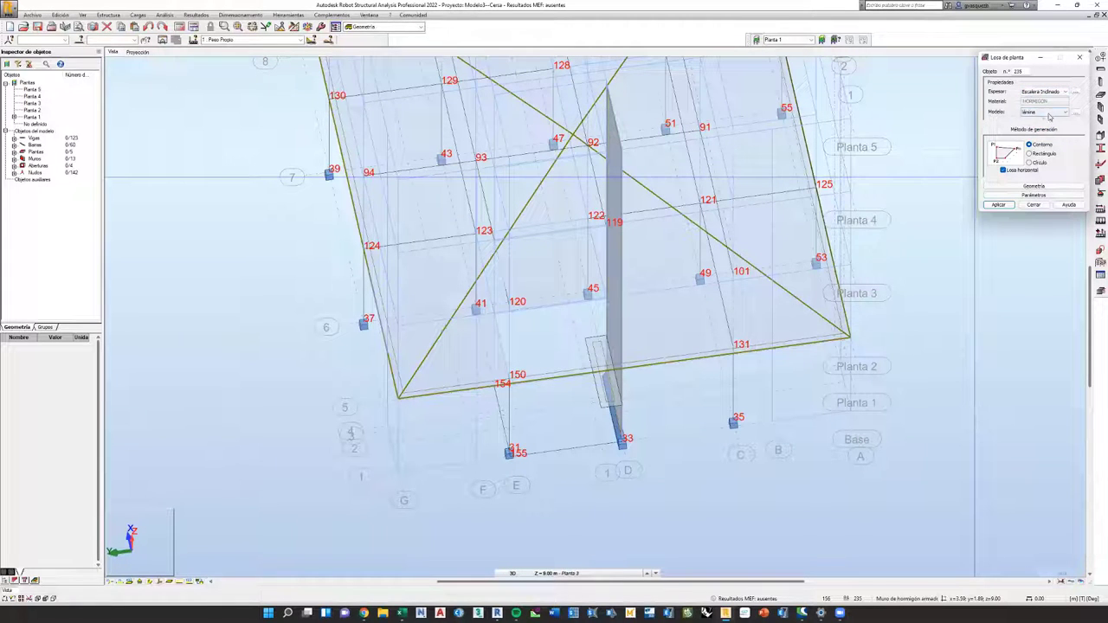
click(1004, 171)
Draw the inclined lower flight's closed contour between the base at axis E and the landing's near edge, spanning numbered axes 1 to 2.
scroll(511, 465, up, 2)
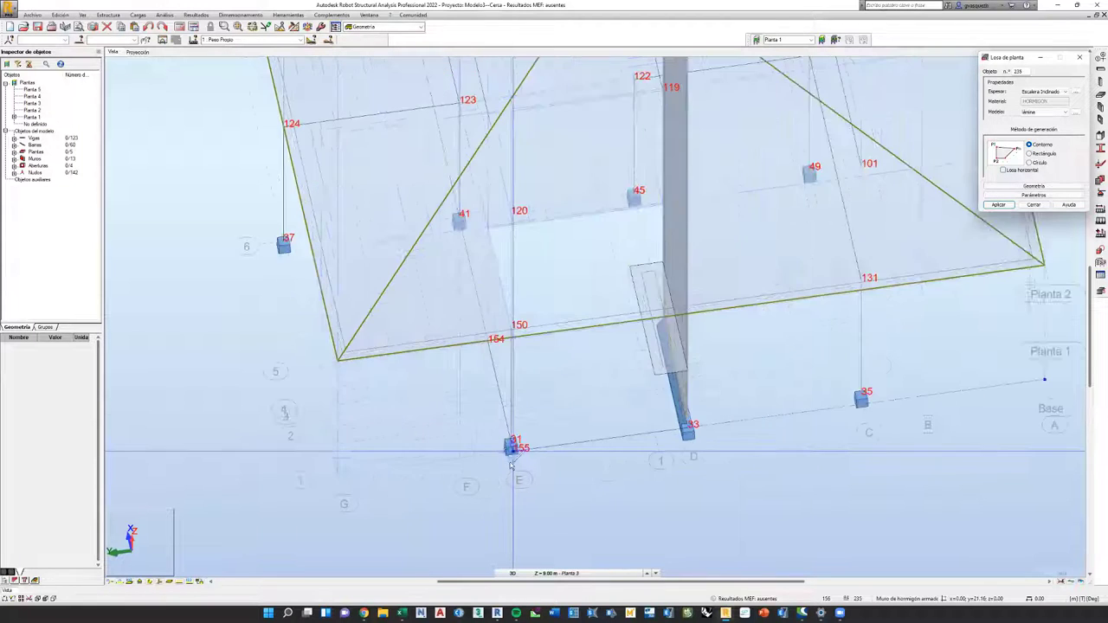
scroll(511, 465, up, 2)
click(518, 444)
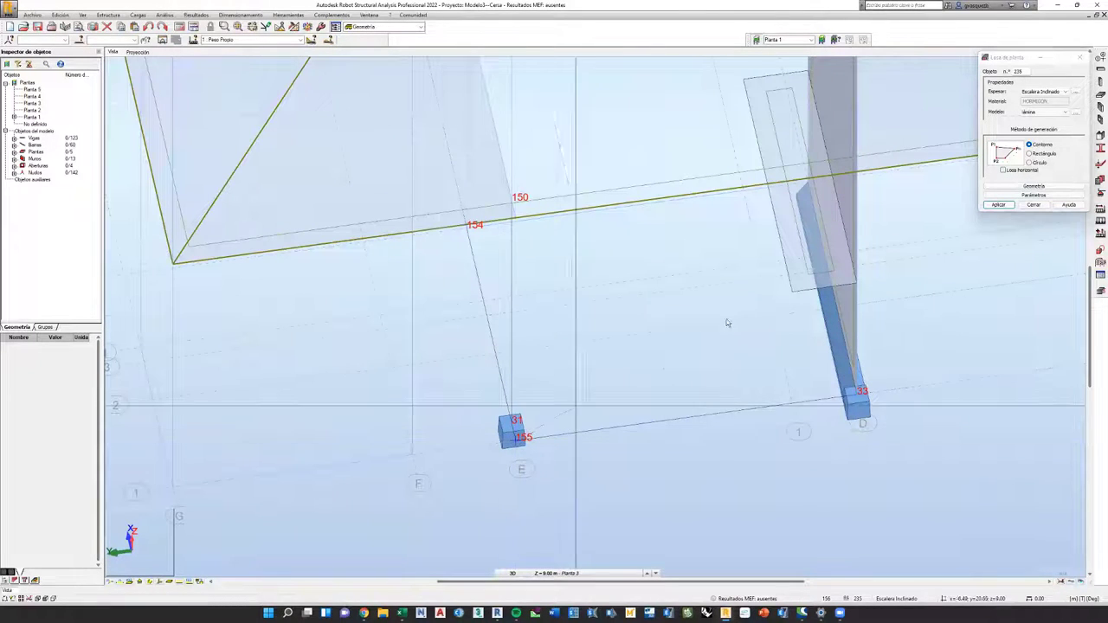
click(792, 293)
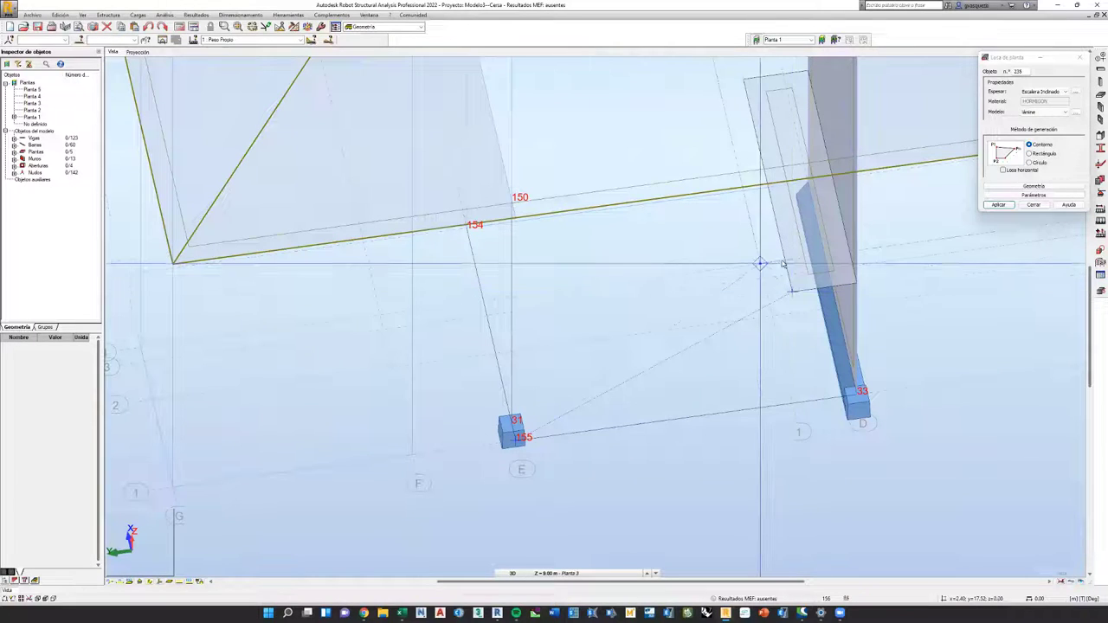
click(773, 208)
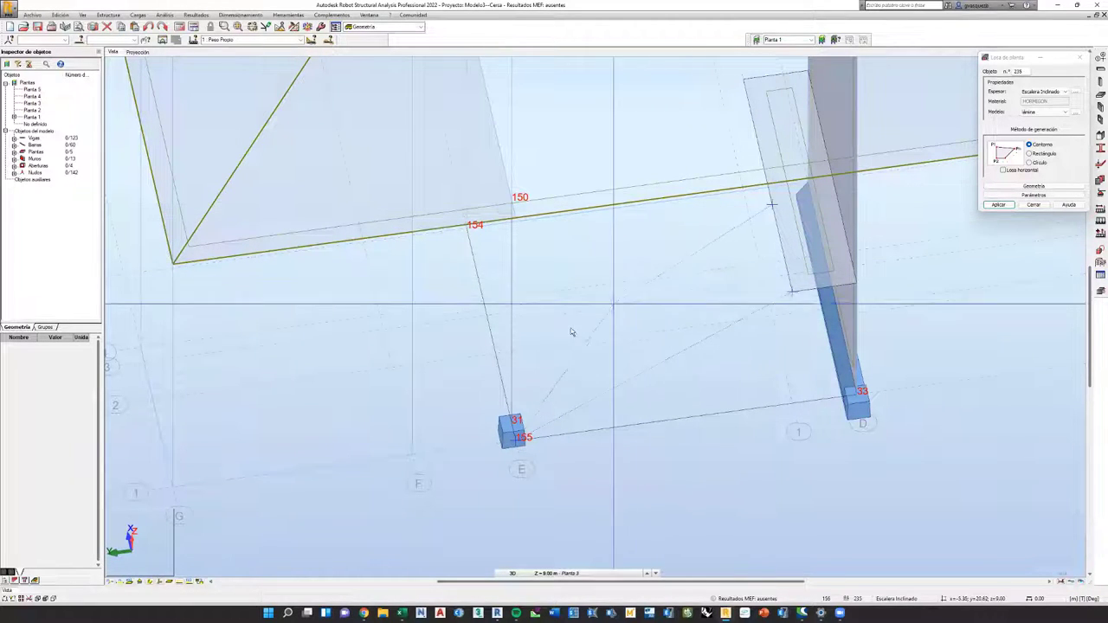
click(495, 353)
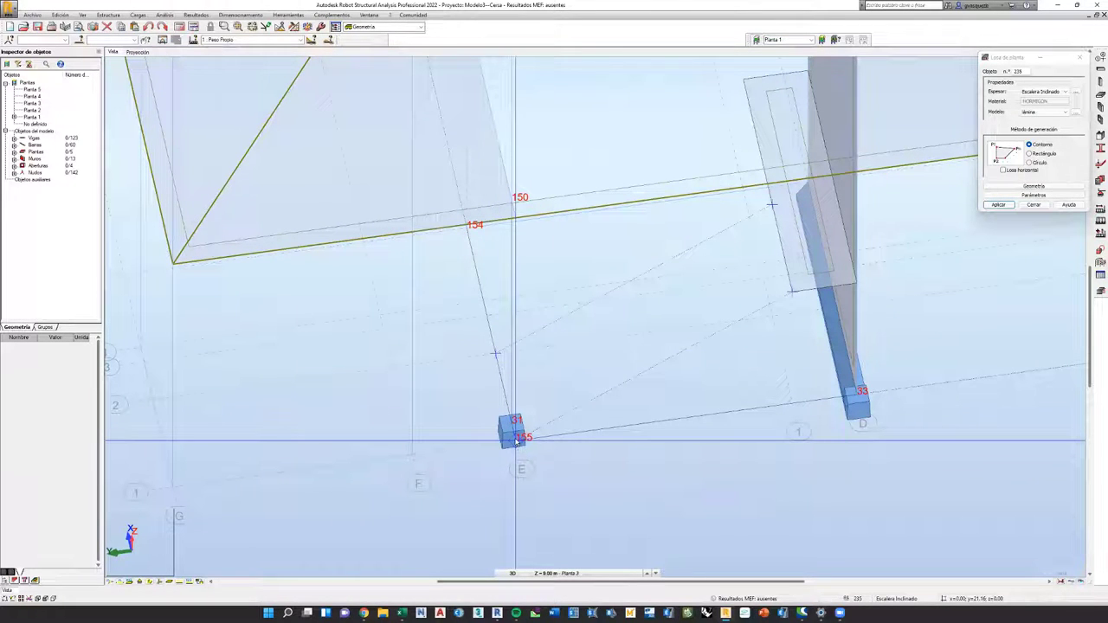
click(517, 440)
Examine the lower stair flight, the landing and the floor opening above them from several angles in 3D.
scroll(811, 316, down, 4)
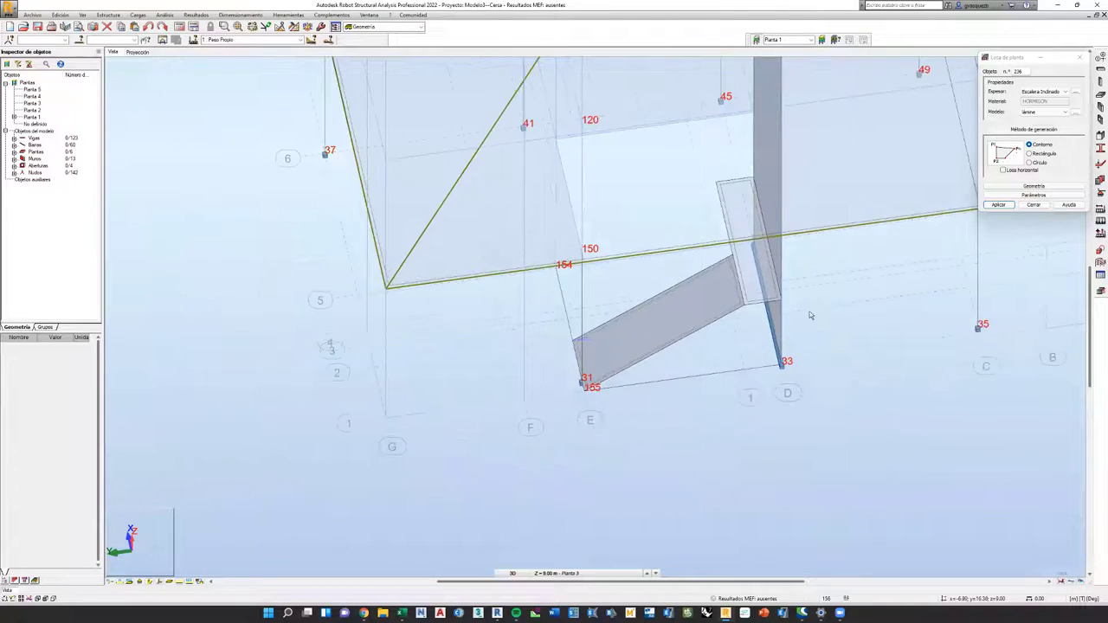
scroll(954, 388, down, 3)
shift+middle_drag(953, 388, 734, 386)
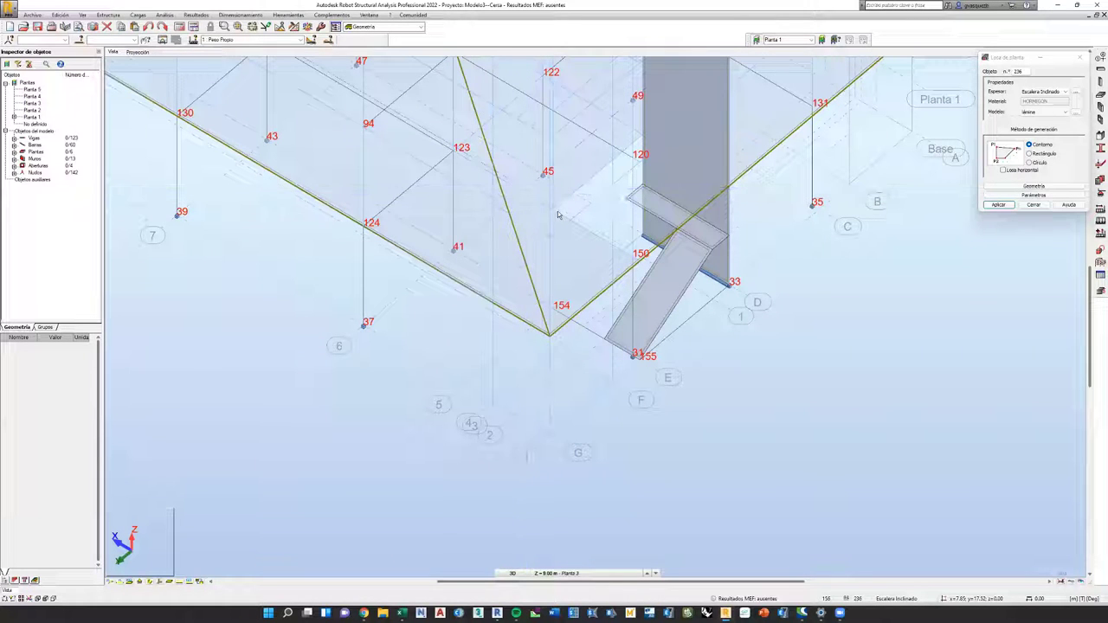
shift+middle_drag(555, 213, 637, 227)
scroll(636, 203, up, 5)
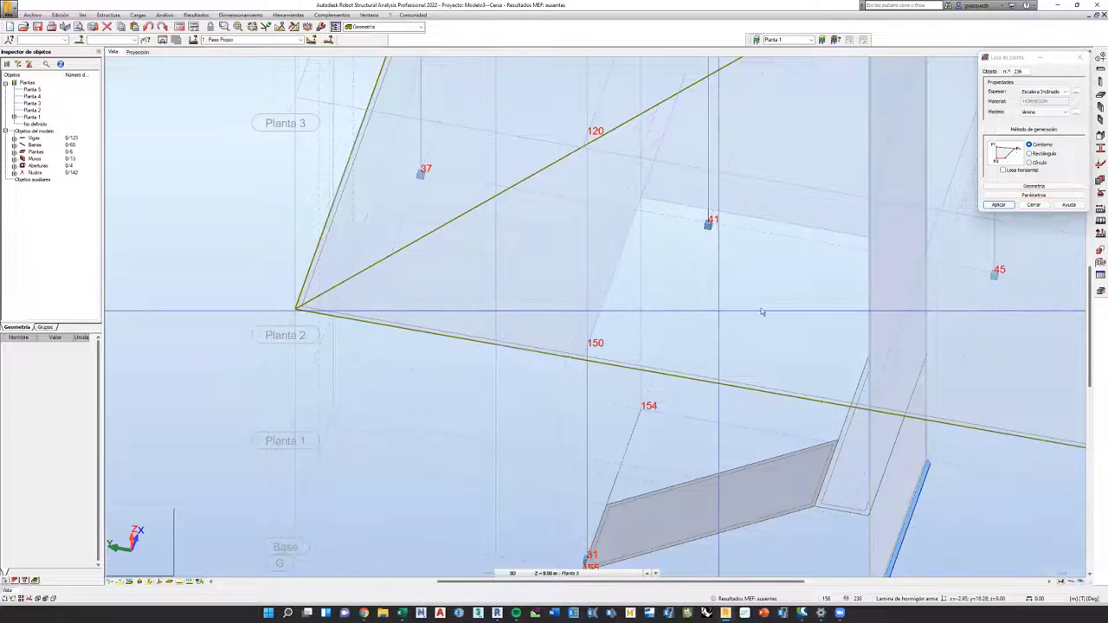
scroll(719, 314, down, 3)
shift+middle_drag(717, 369, 642, 381)
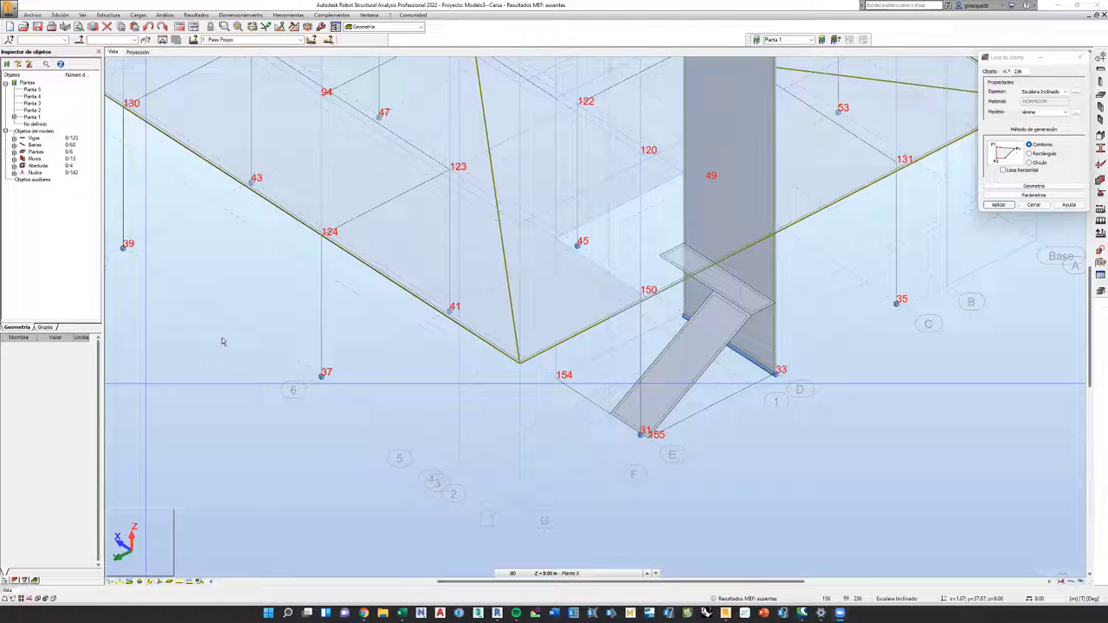
scroll(354, 265, down, 3)
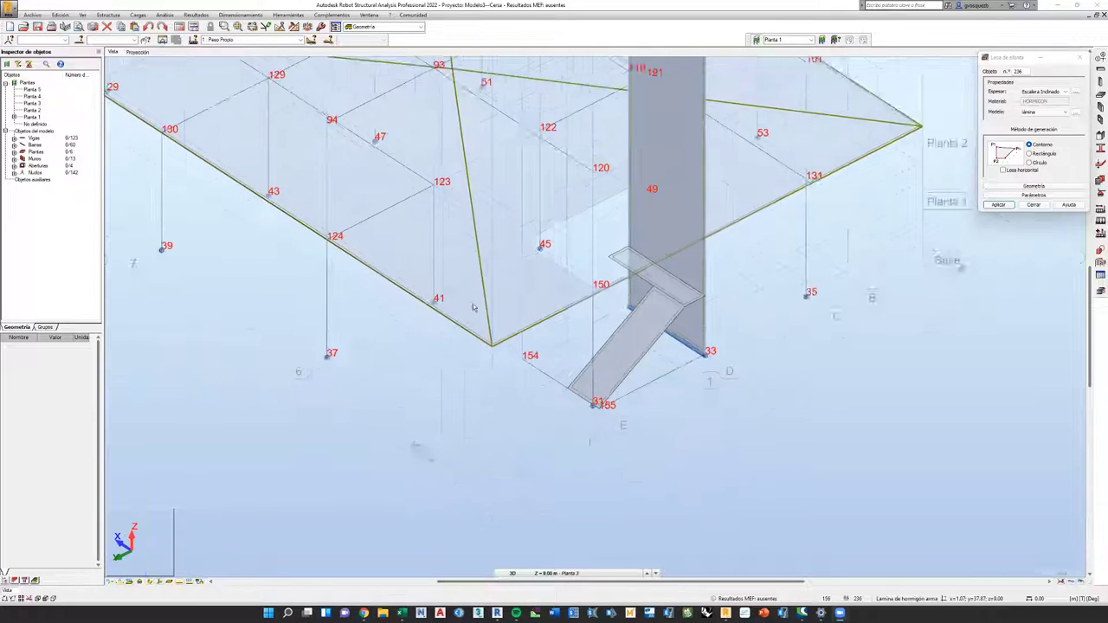
In the Planta 1 plan projection, place the upper flight's first two contour corners on the landing edge at axes 3 and 5, non-horizontal.
click(137, 52)
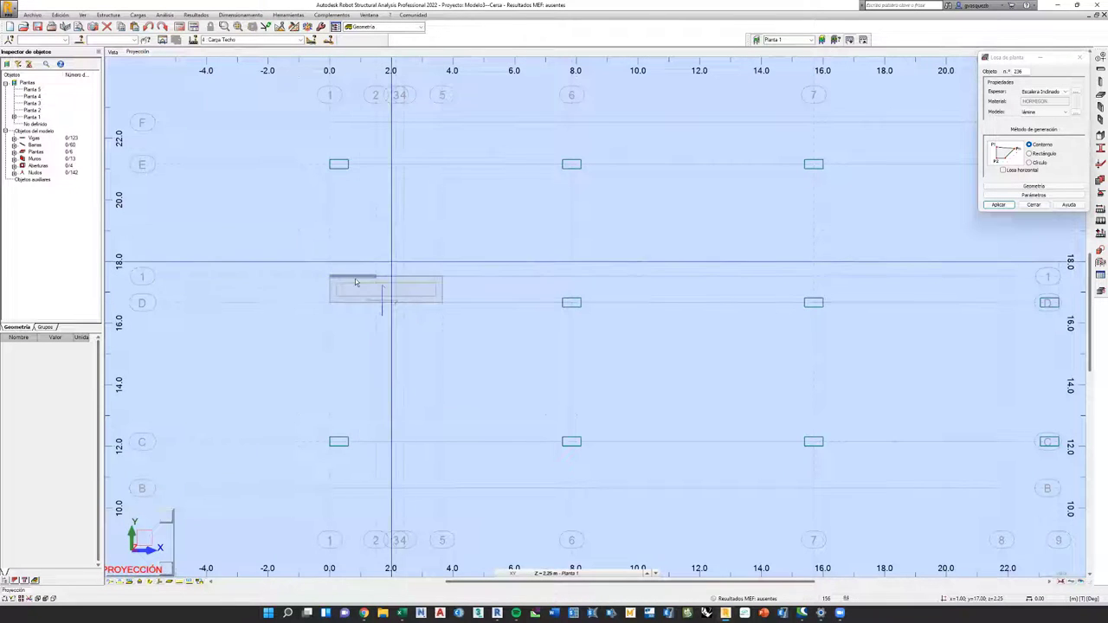
scroll(355, 282, up, 2)
scroll(373, 311, down, 1)
scroll(370, 346, down, 1)
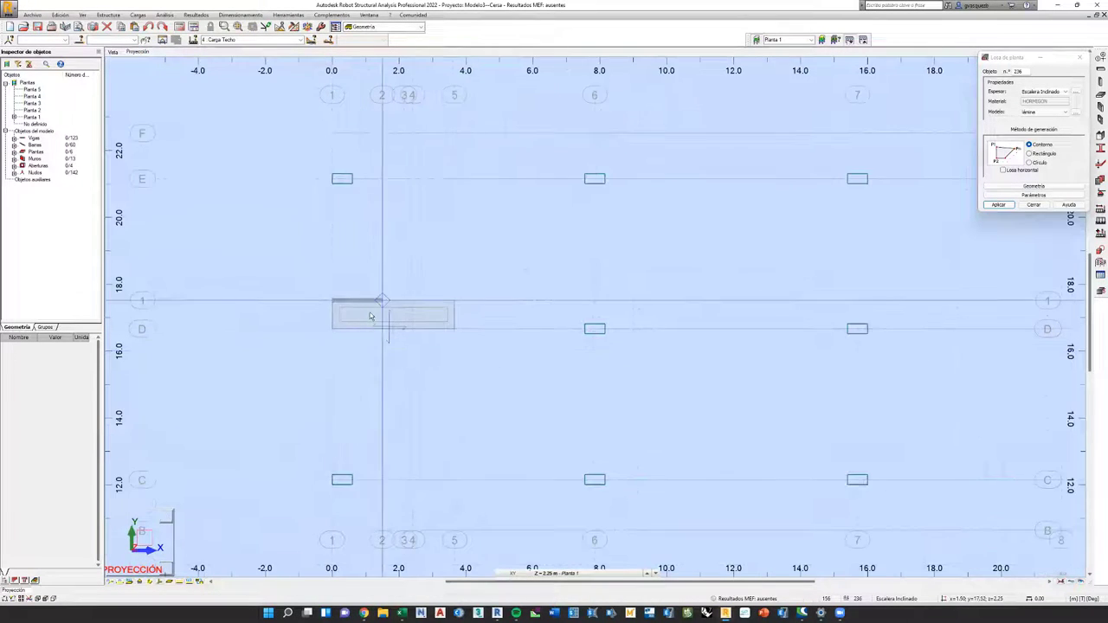
scroll(381, 308, down, 1)
scroll(395, 303, up, 2)
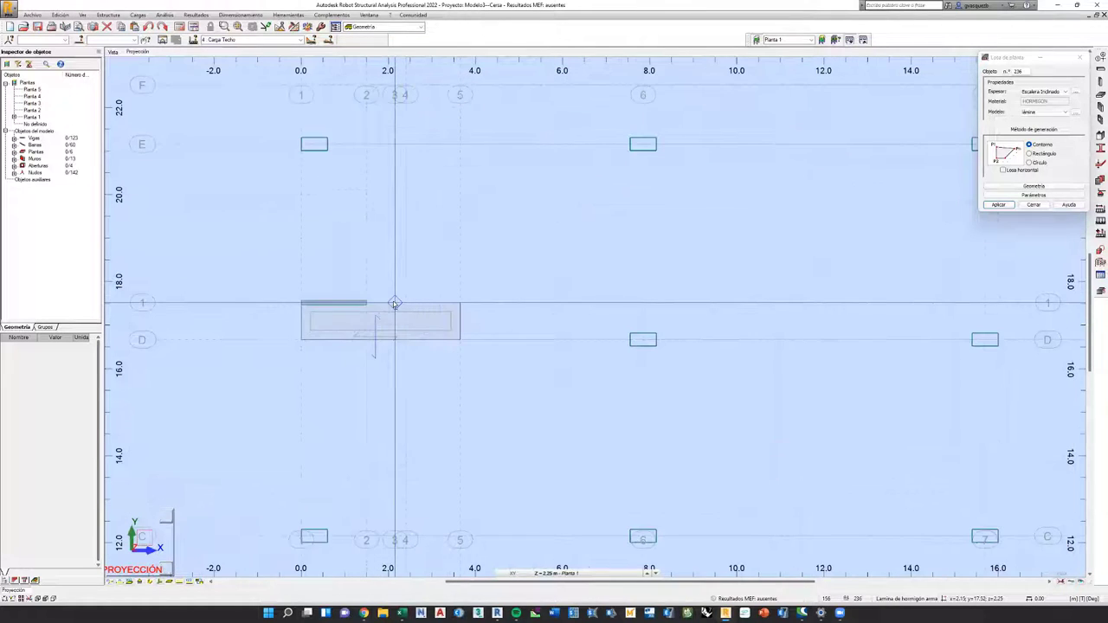
scroll(395, 304, down, 3)
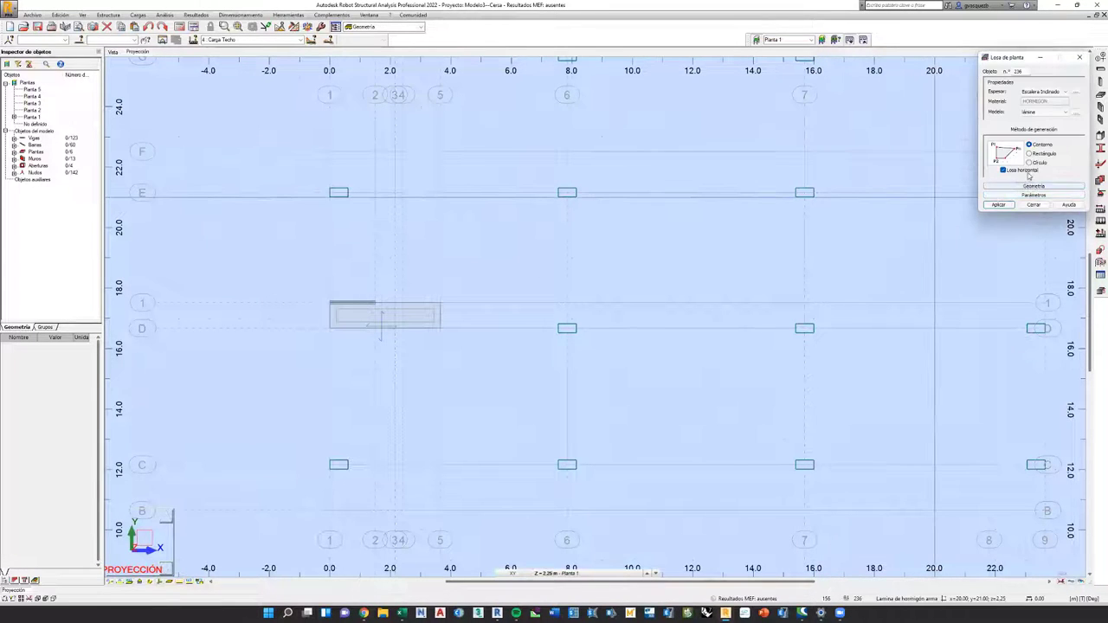
click(1048, 95)
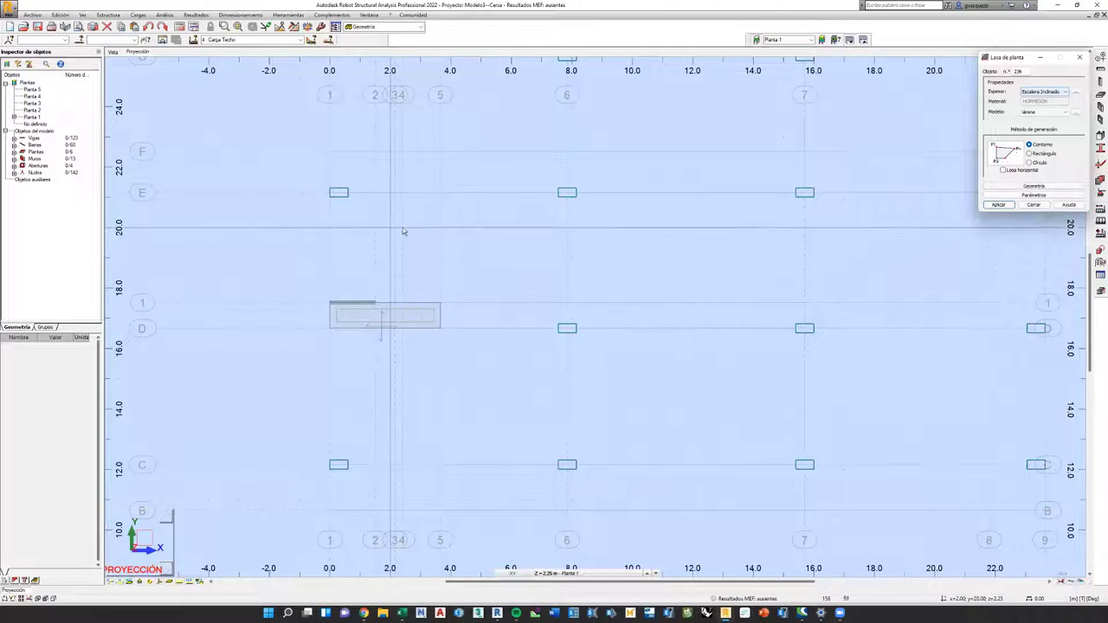
click(396, 303)
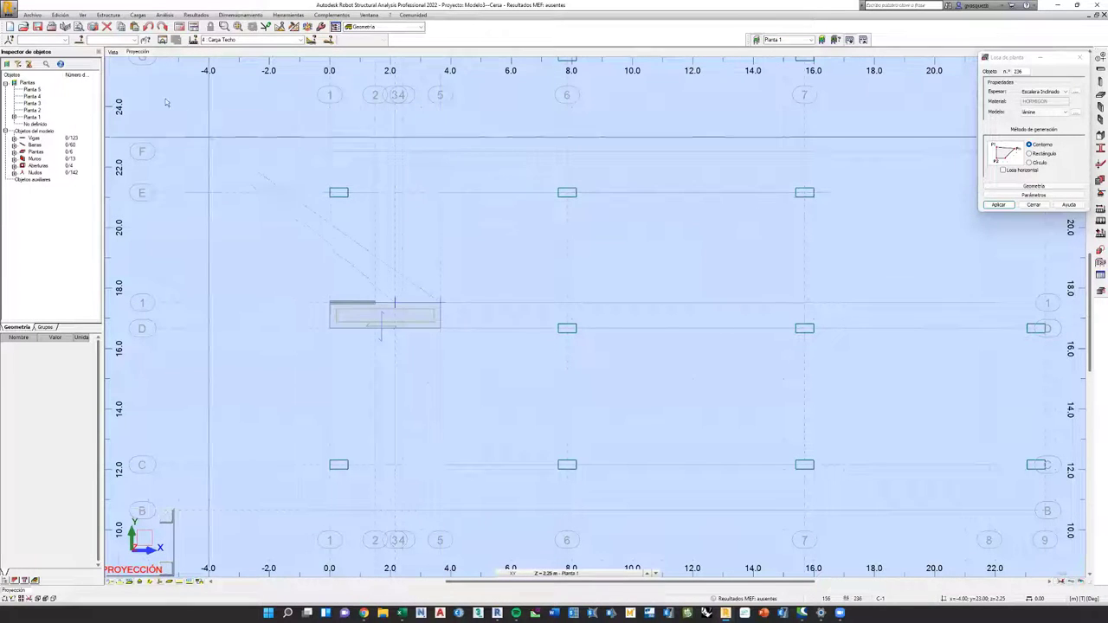
Try to locate the upper flight's next contour corner at the floor opening in the 3D view.
key(ctrl+alt+0)
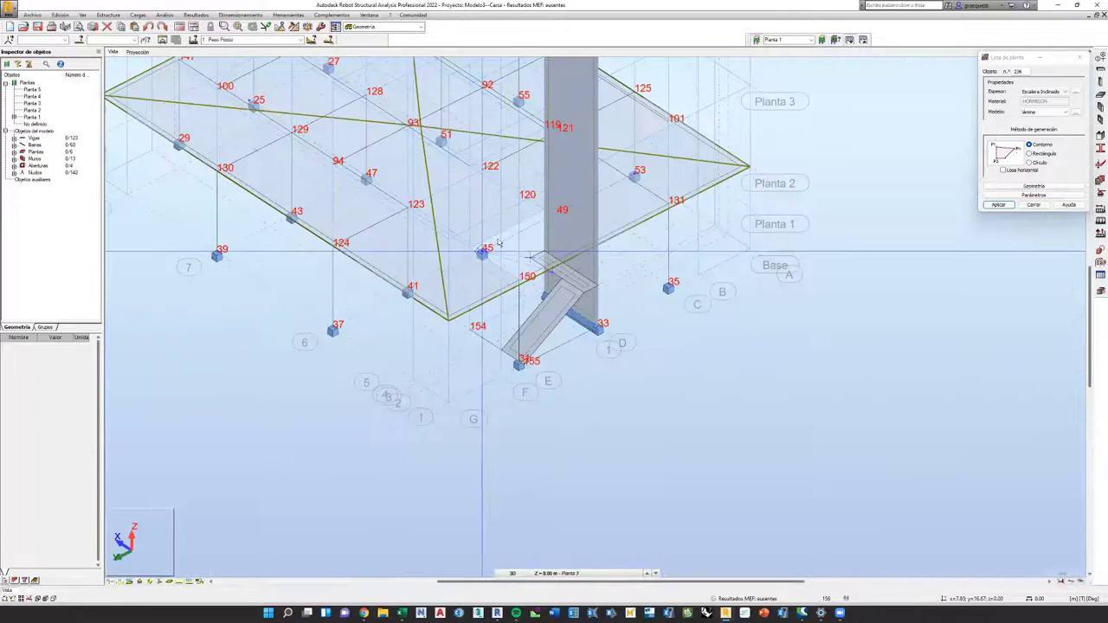
scroll(501, 251, up, 2)
shift+middle_drag(585, 357, 620, 230)
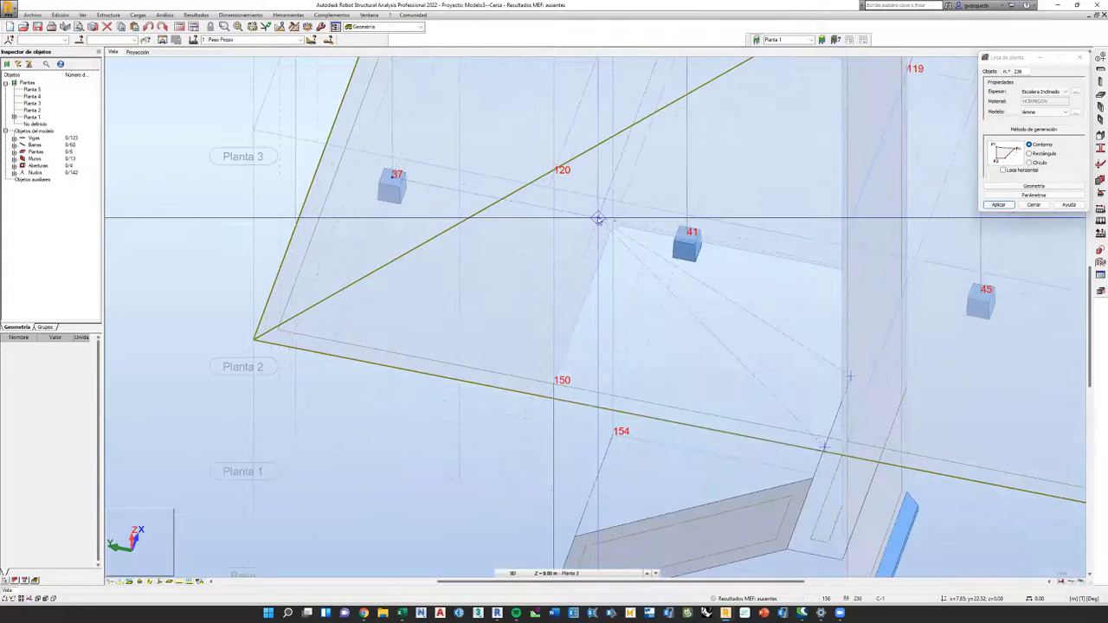
scroll(597, 218, up, 4)
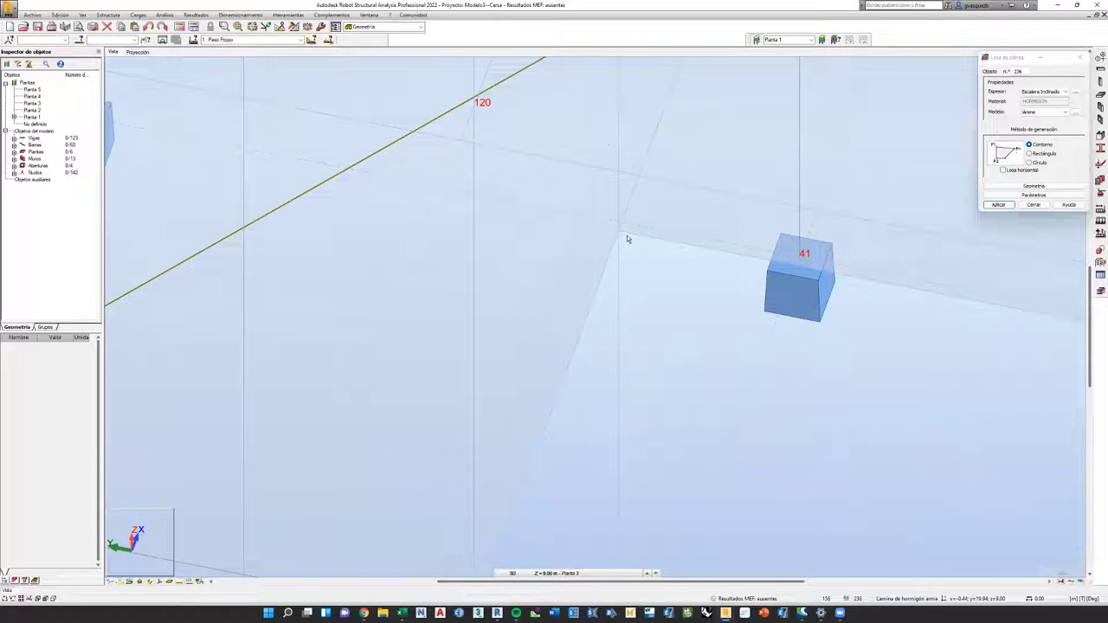
scroll(622, 237, down, 3)
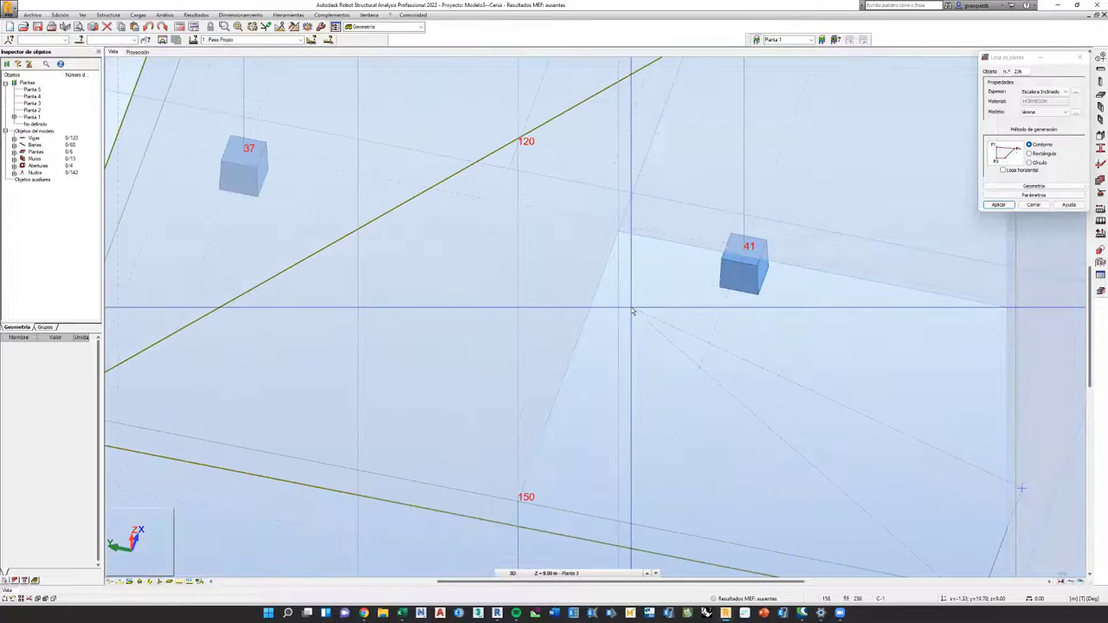
middle_drag(633, 312, 315, 169)
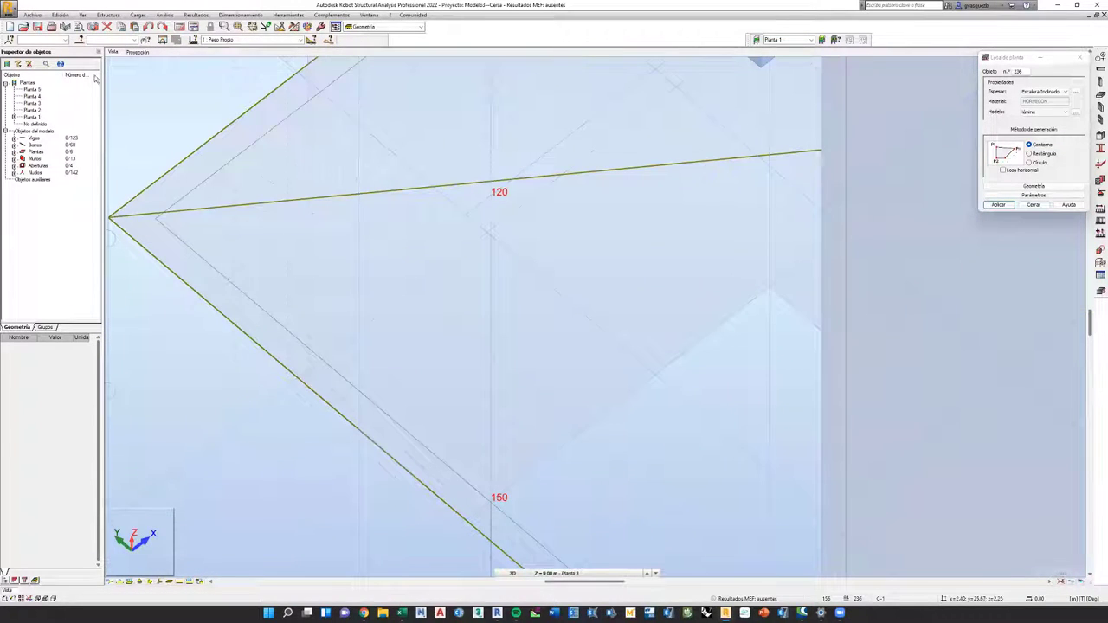
Switch the plan projection to Planta 2 at 4.50 m and place the upper flight's far corners on axis E at axes 5 and 3.
click(137, 52)
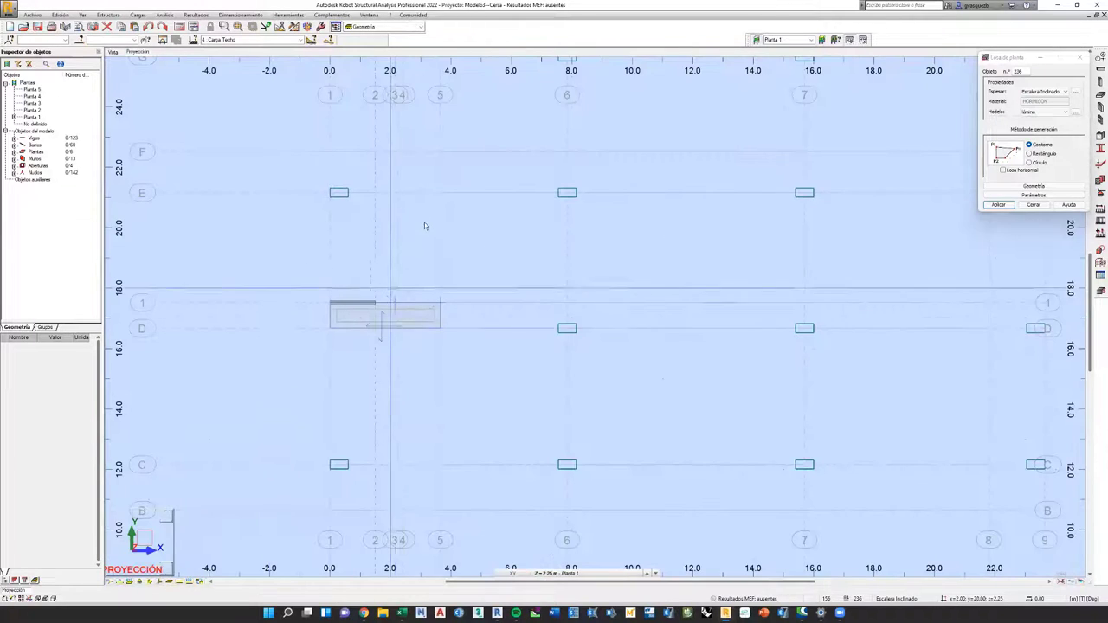
click(630, 574)
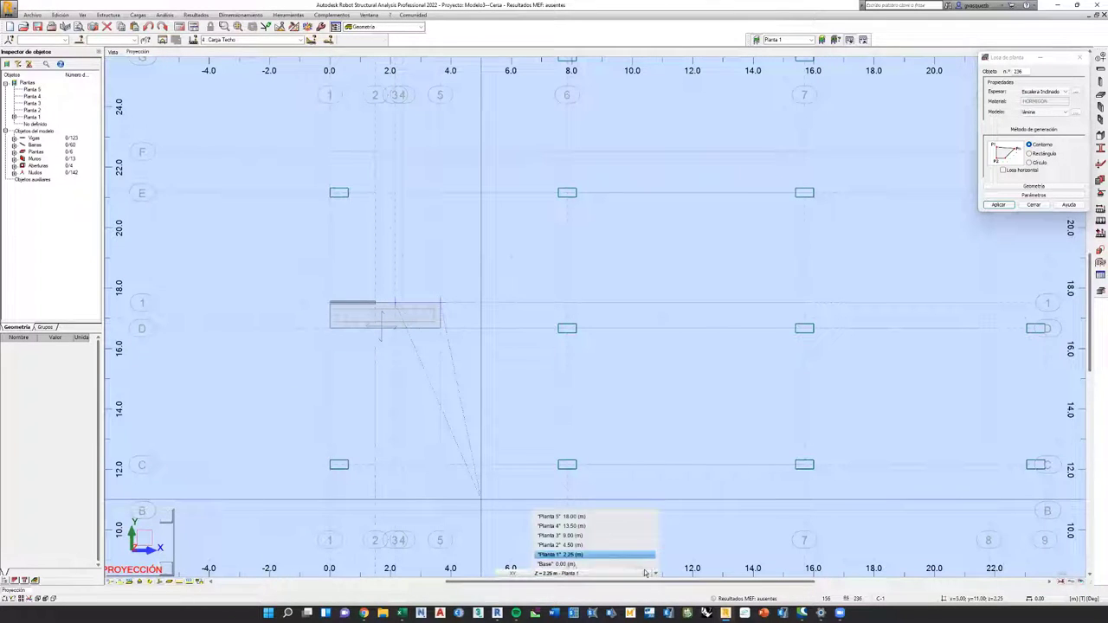
click(644, 574)
click(598, 574)
click(606, 554)
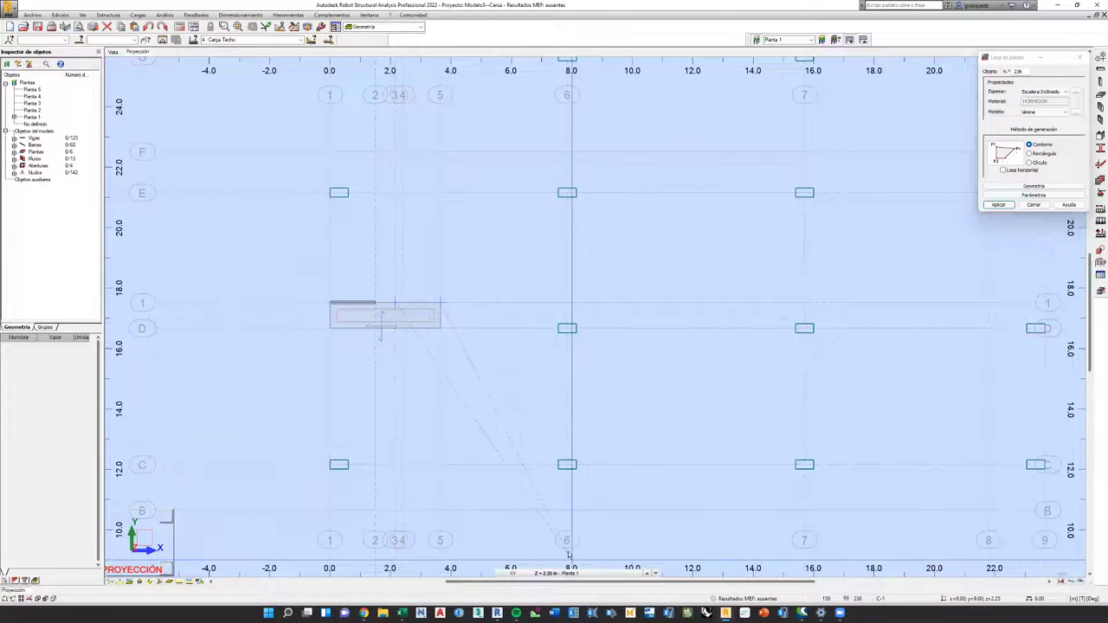
click(548, 574)
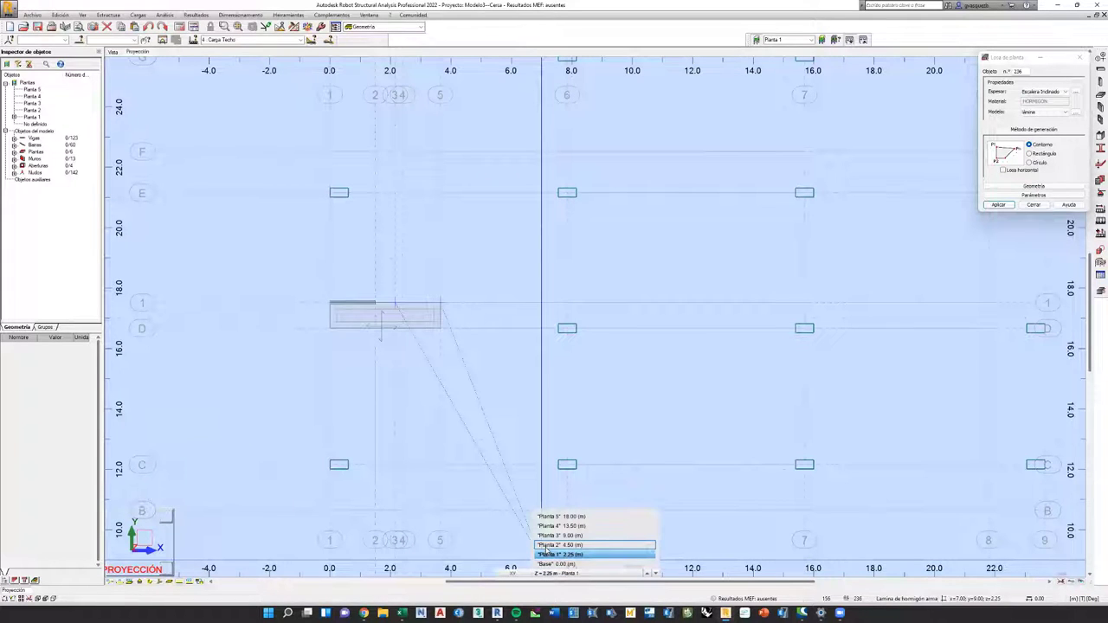
click(558, 545)
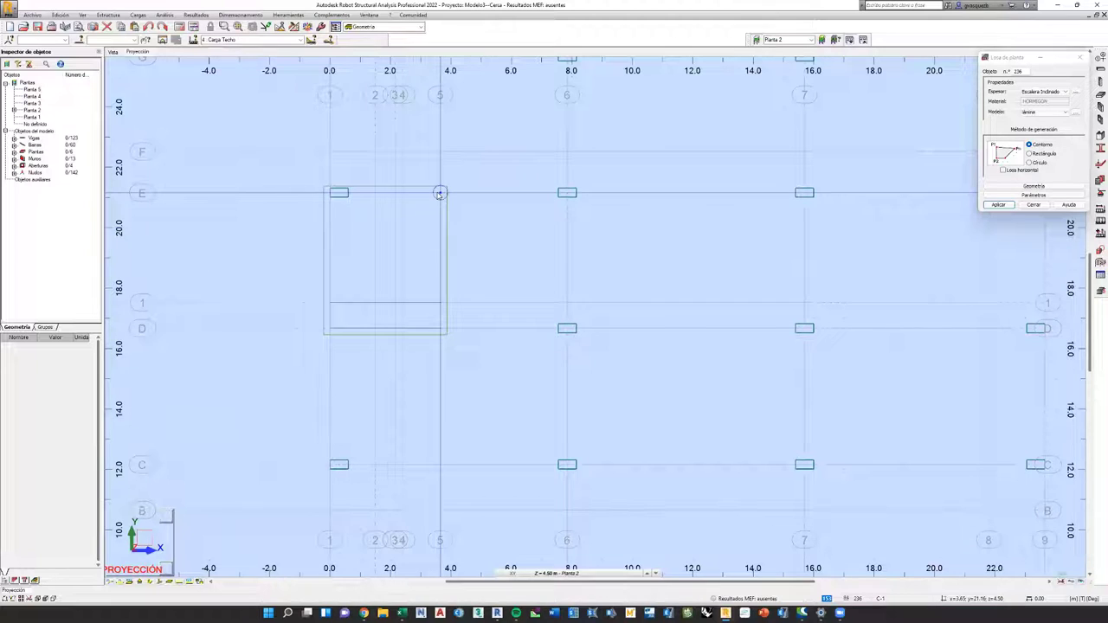
click(396, 194)
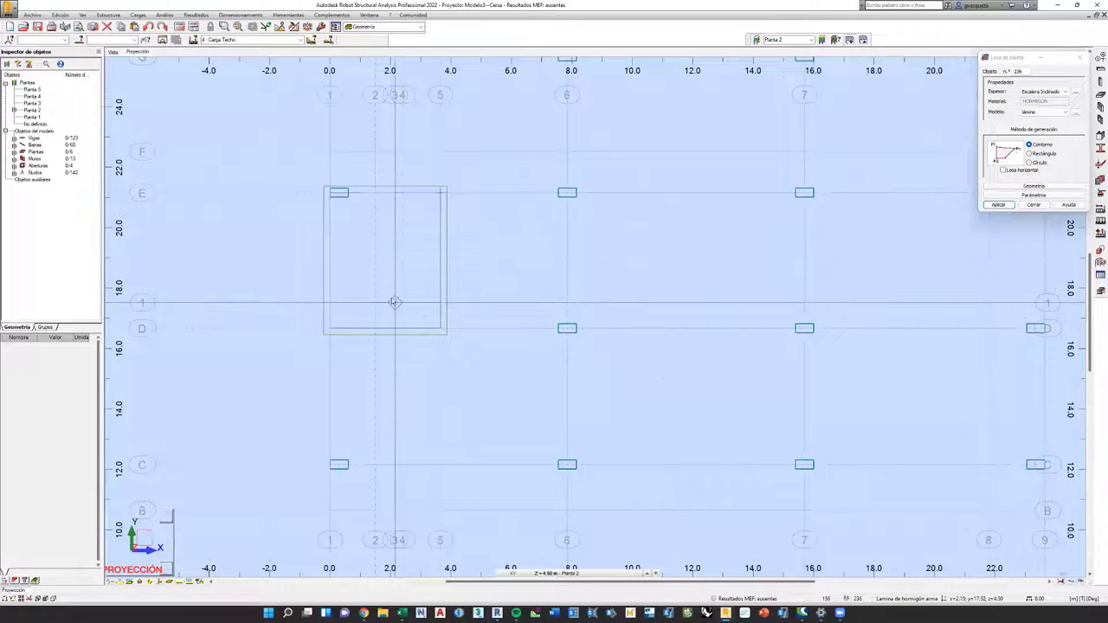
Return the plan to Planta 1 at 2.25 m and close the upper flight's contour at its starting corner on axis 3.
click(655, 573)
click(655, 574)
click(571, 574)
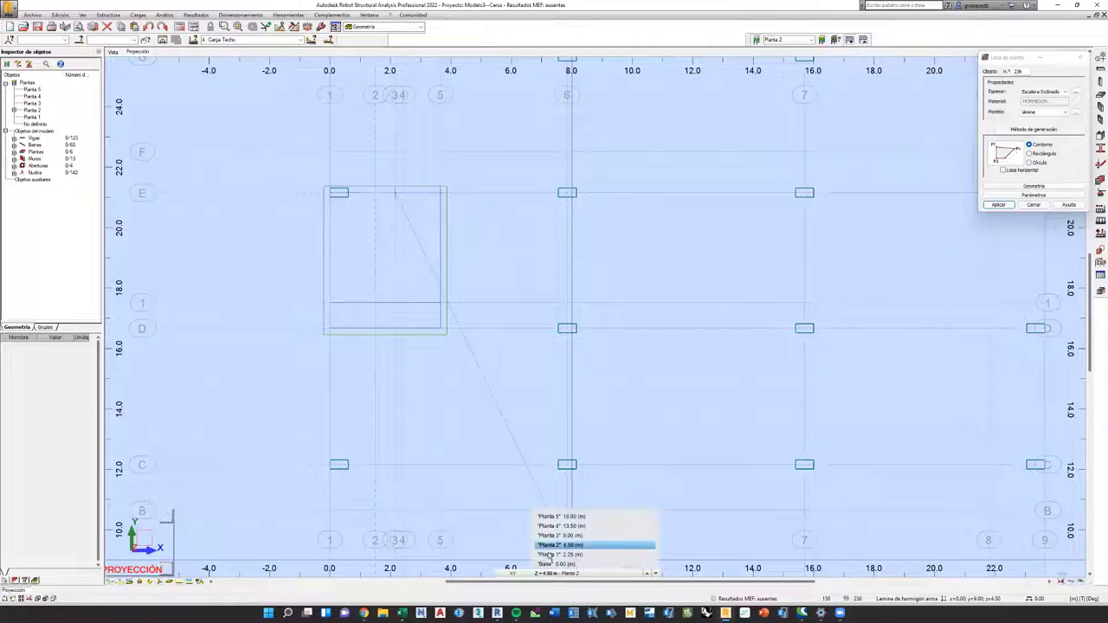
click(549, 555)
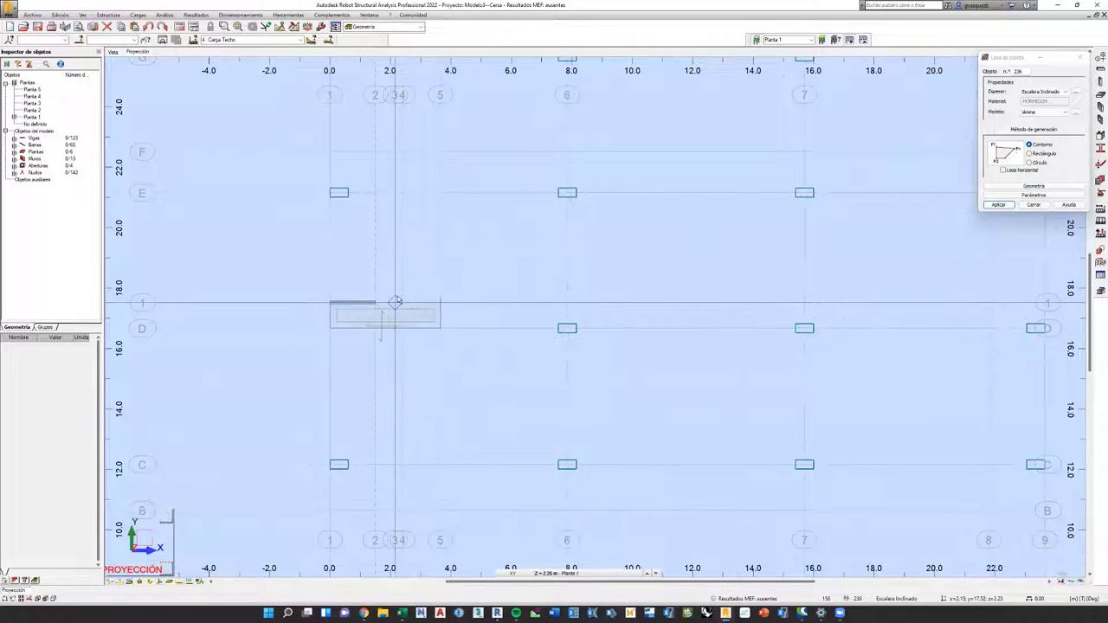
click(395, 303)
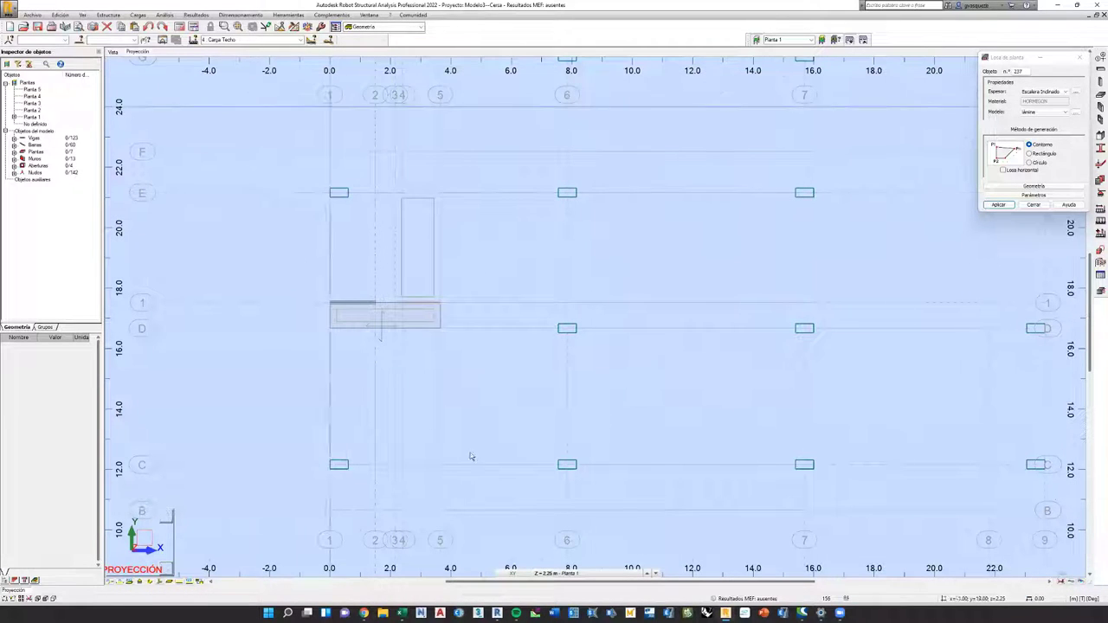
Check the upper flight and landing in the 3D view and close the floor slab definition.
click(113, 52)
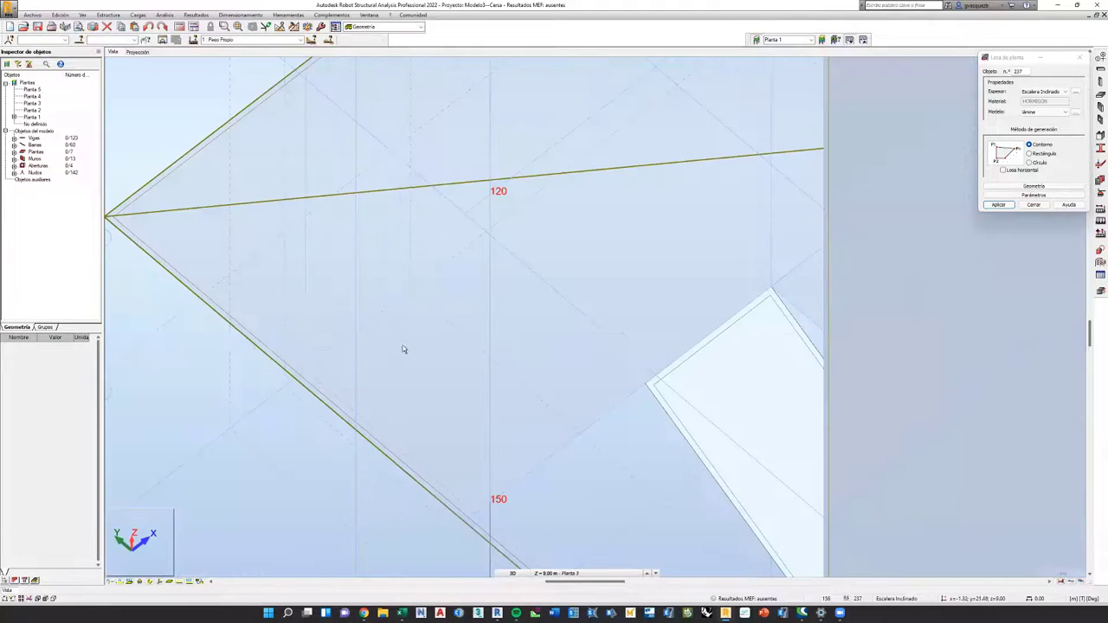
shift+middle_drag(549, 366, 560, 409)
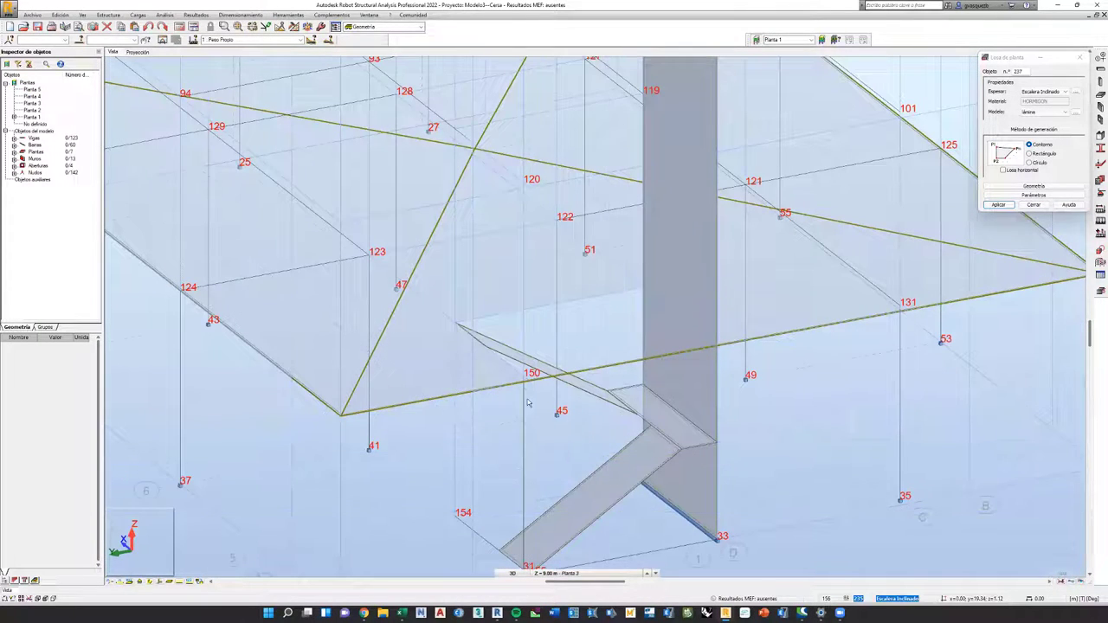
scroll(531, 391, down, 2)
scroll(249, 170, down, 2)
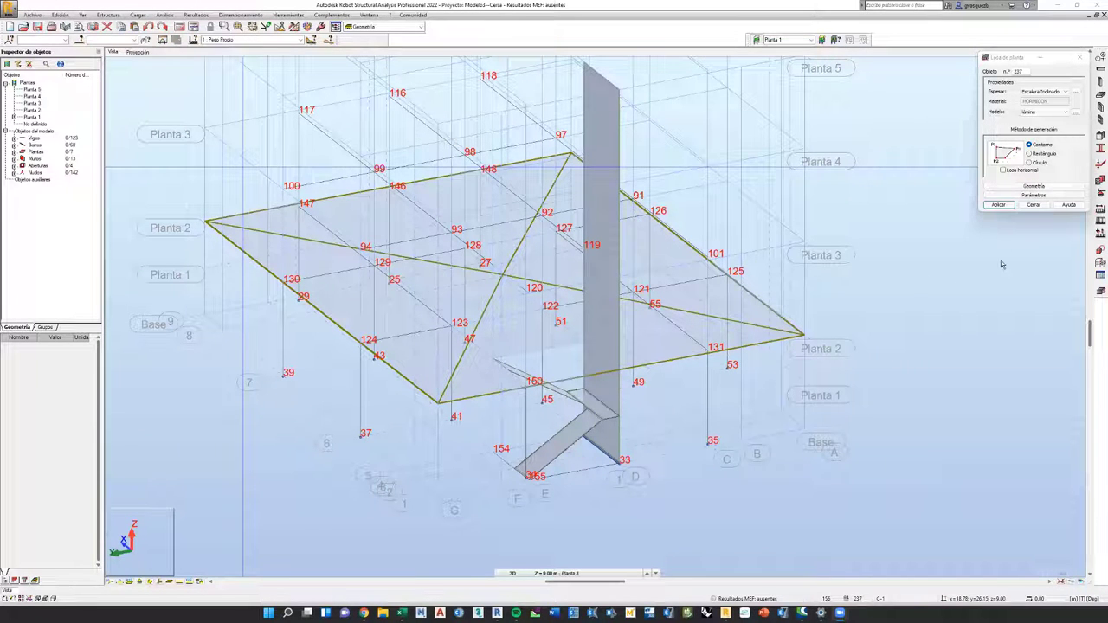
click(1033, 205)
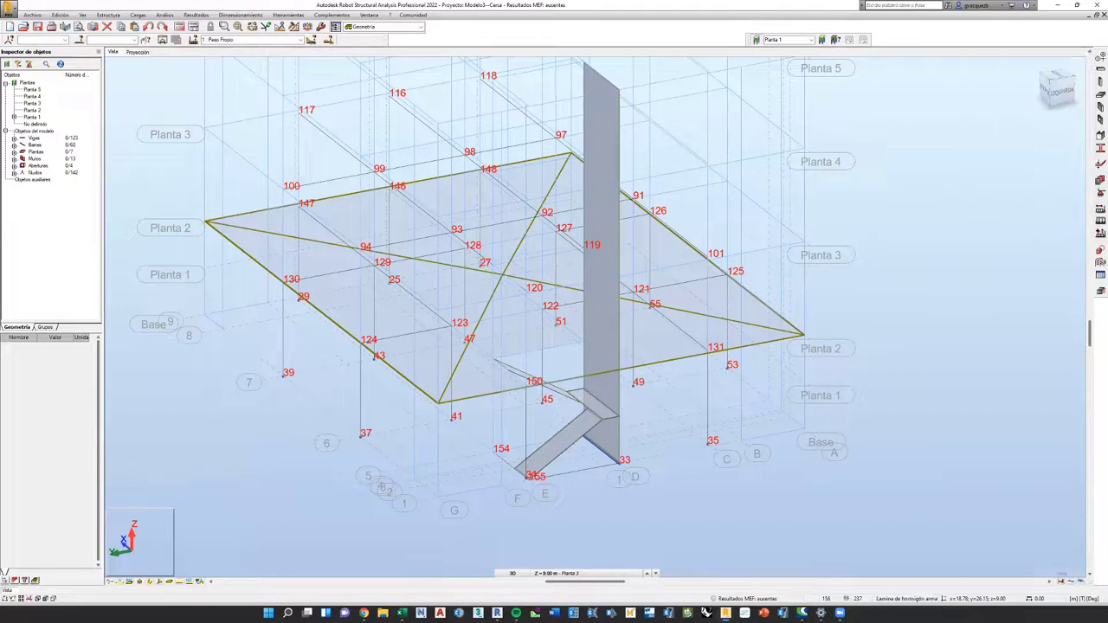
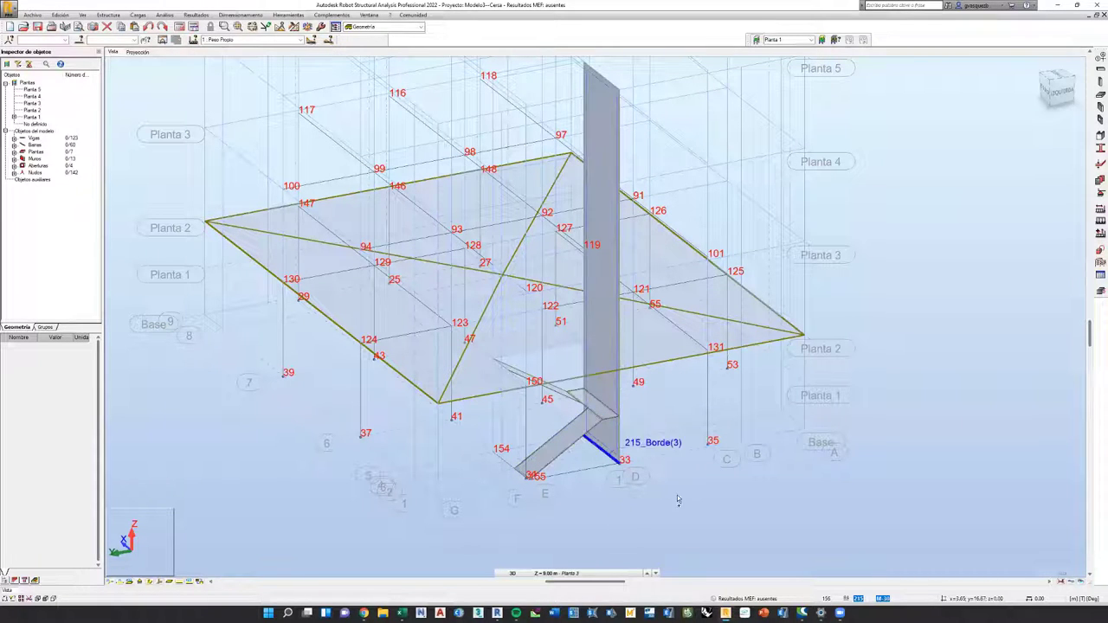
Select the lower flight and the landing together in the 3D view.
click(570, 454)
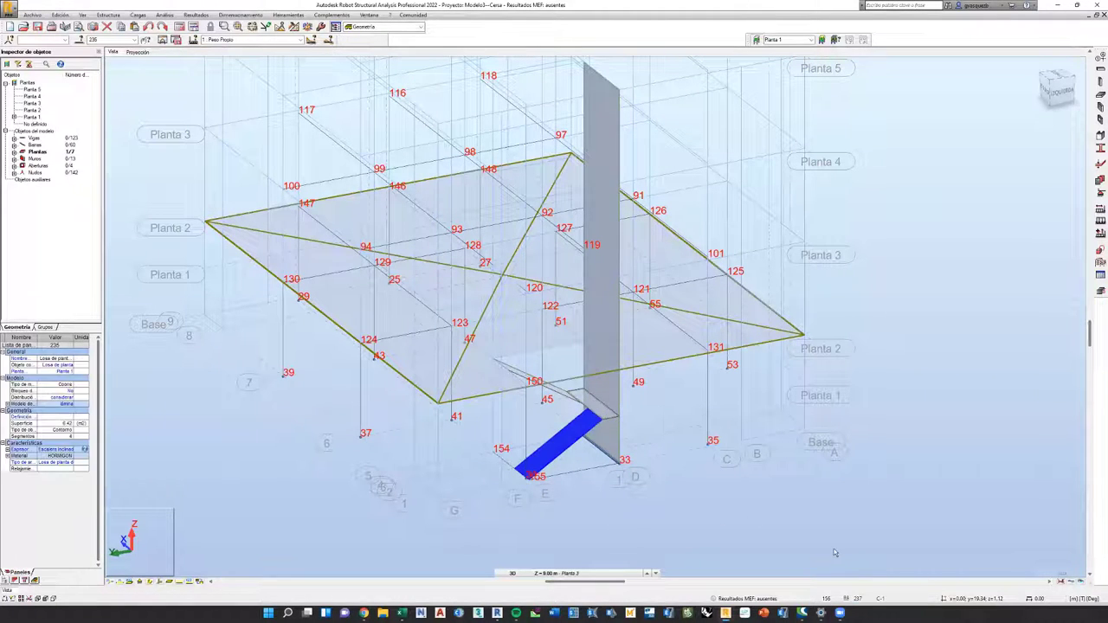
shift+middle_drag(771, 560, 565, 381)
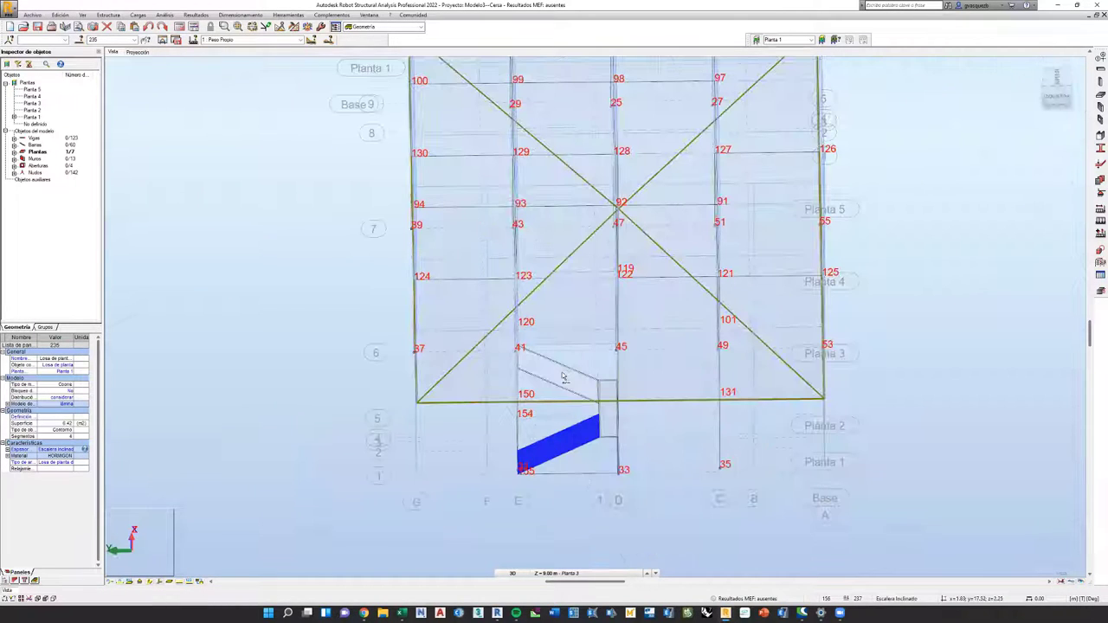
click(562, 379)
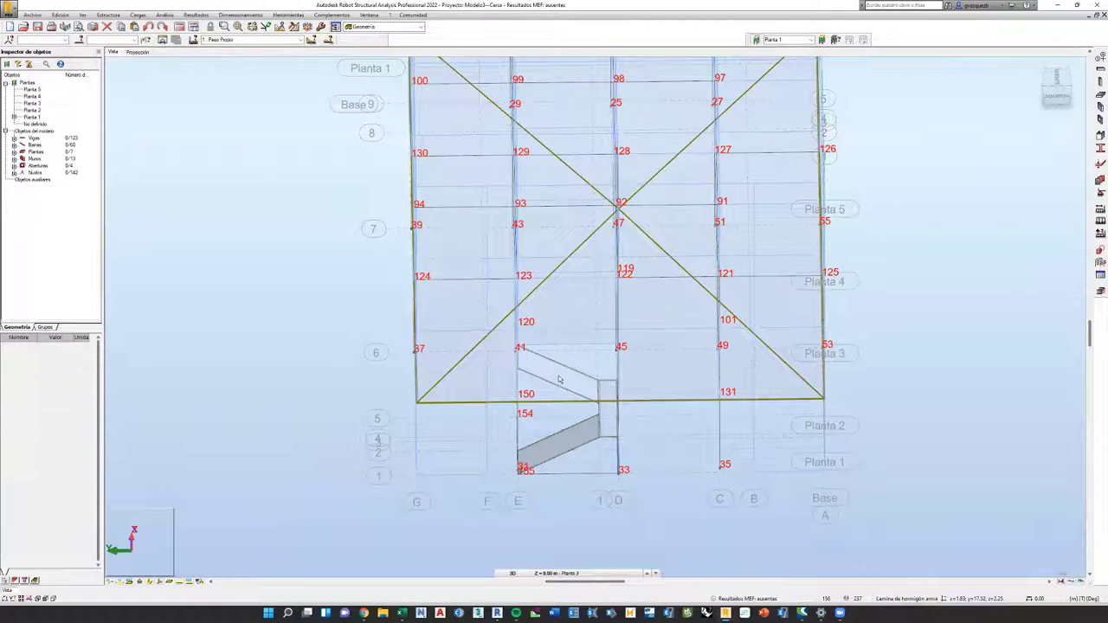
click(584, 437)
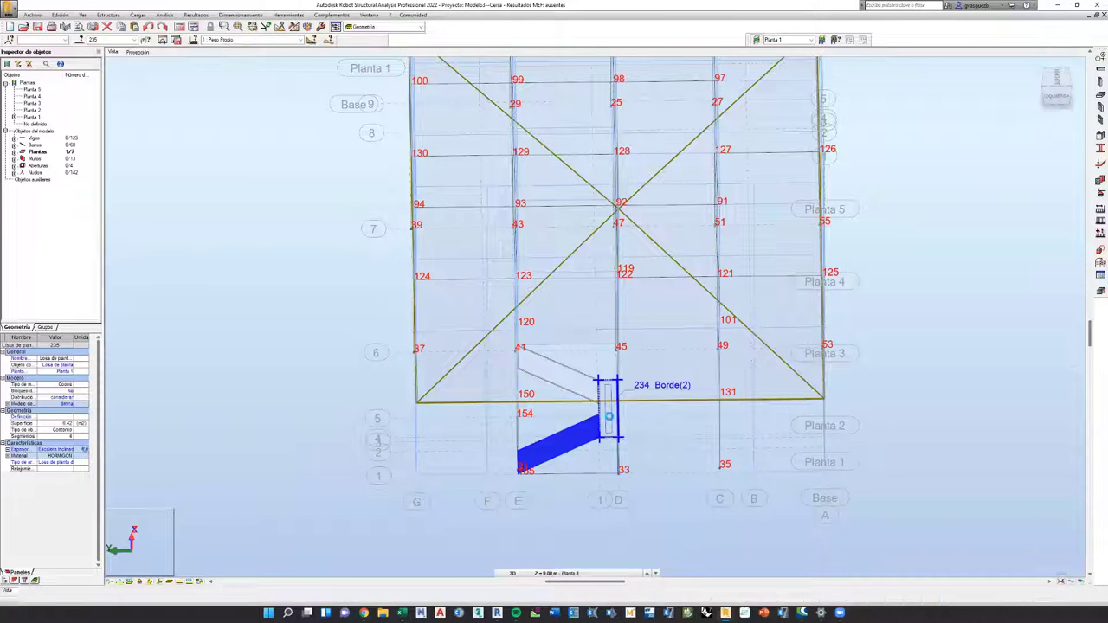
ctrl+click(611, 414)
shift+middle_drag(633, 449, 573, 392)
scroll(616, 407, up, 5)
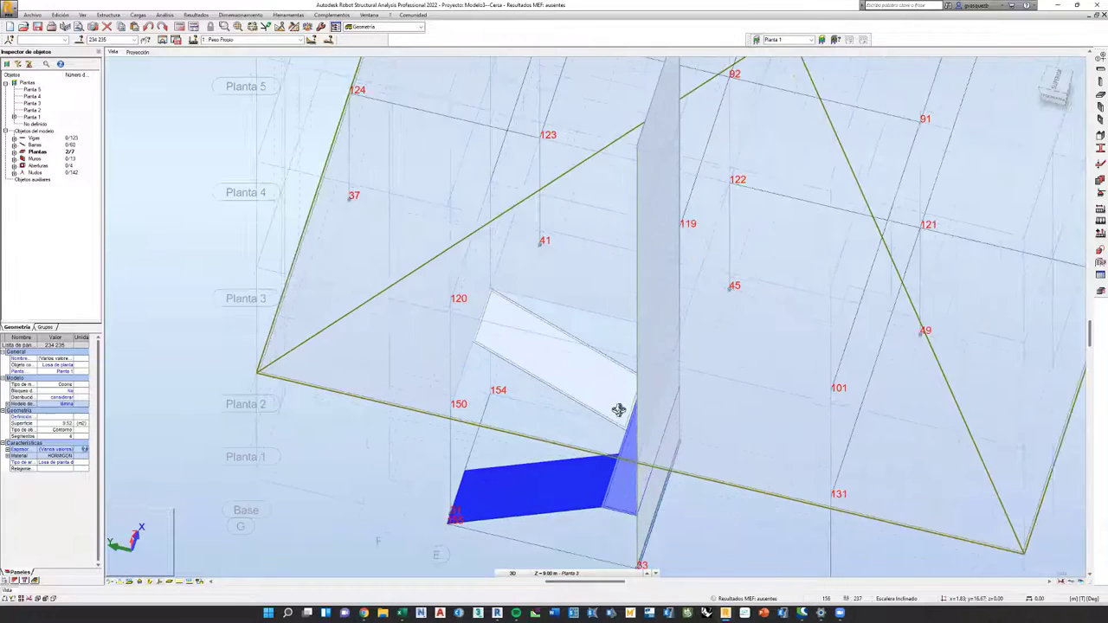
scroll(616, 384, down, 5)
shift+middle_drag(586, 383, 576, 389)
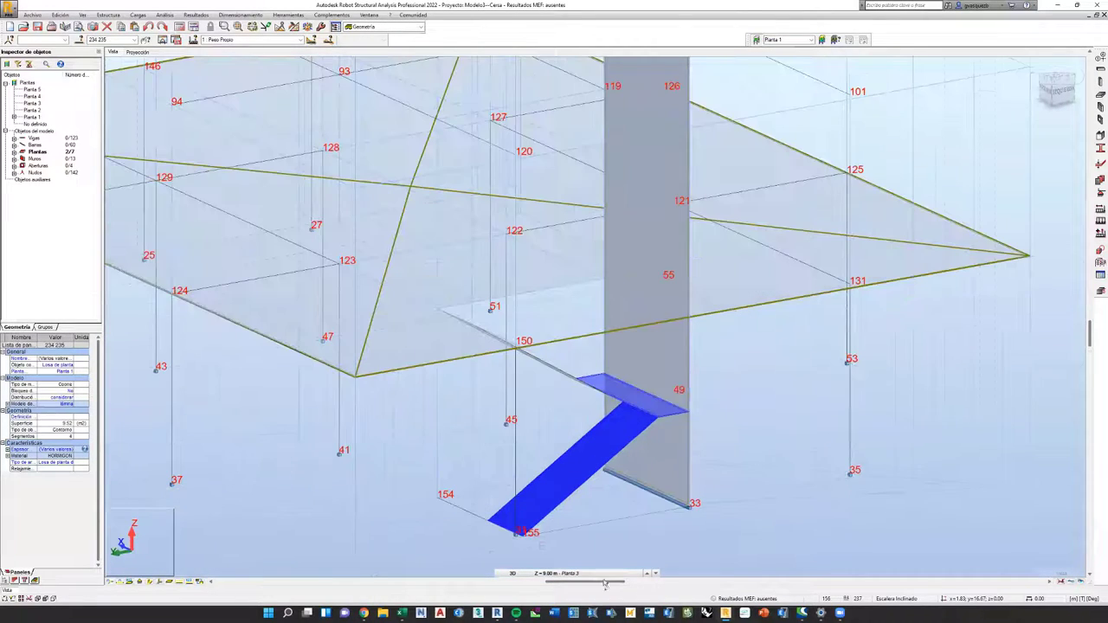
Switch the 3D view to Planta 2 at 4.50 m and return it to Planta 1 at 2.25 m.
click(603, 574)
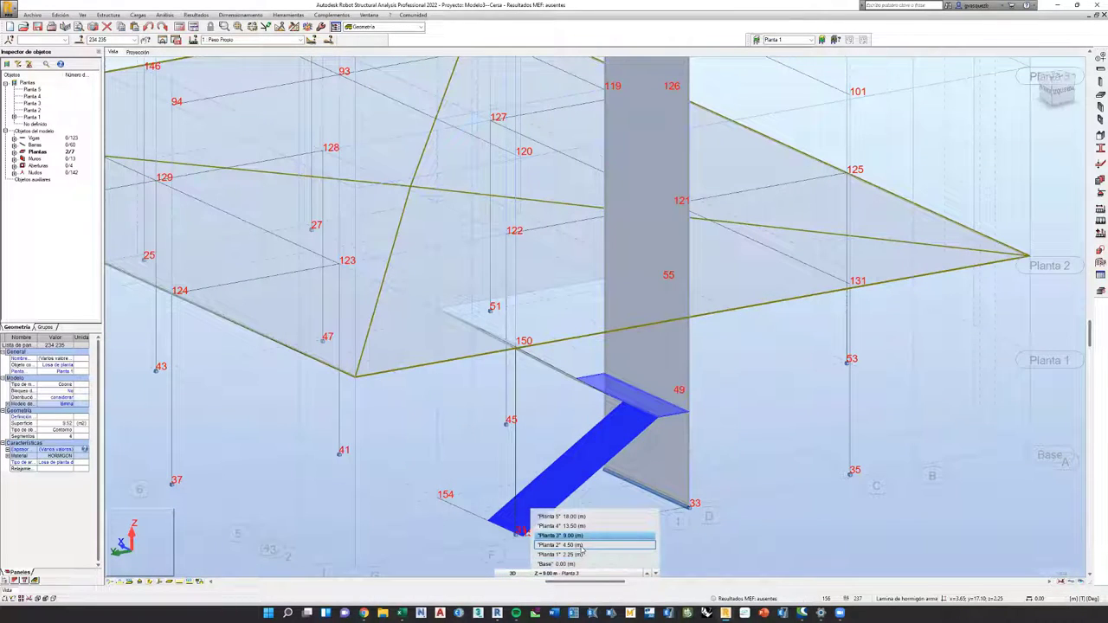
key(Down)
key(Return)
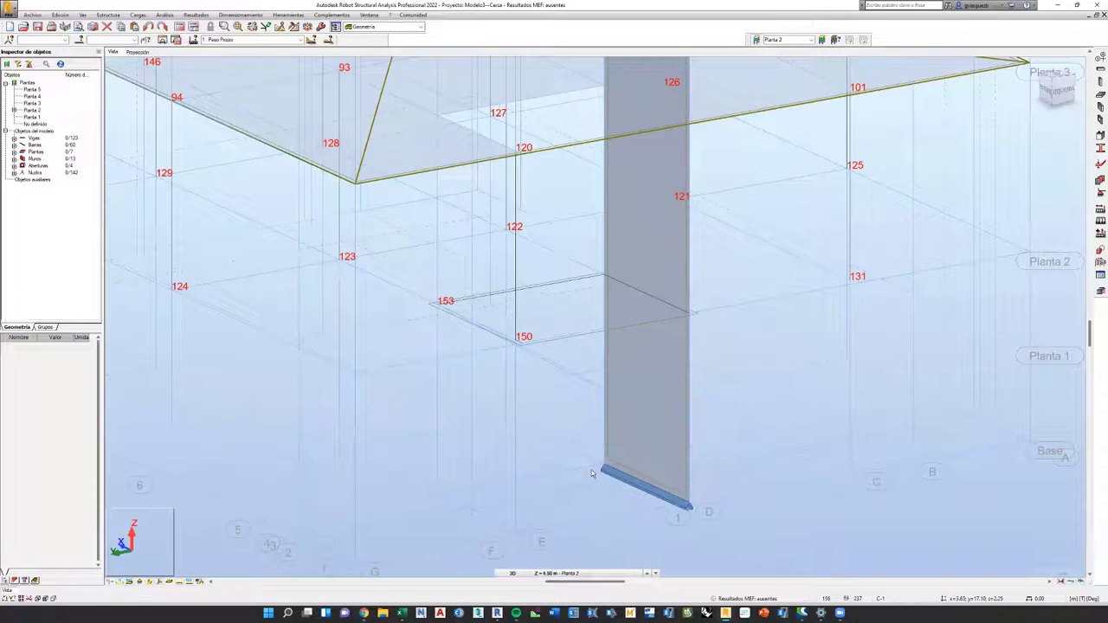
click(572, 574)
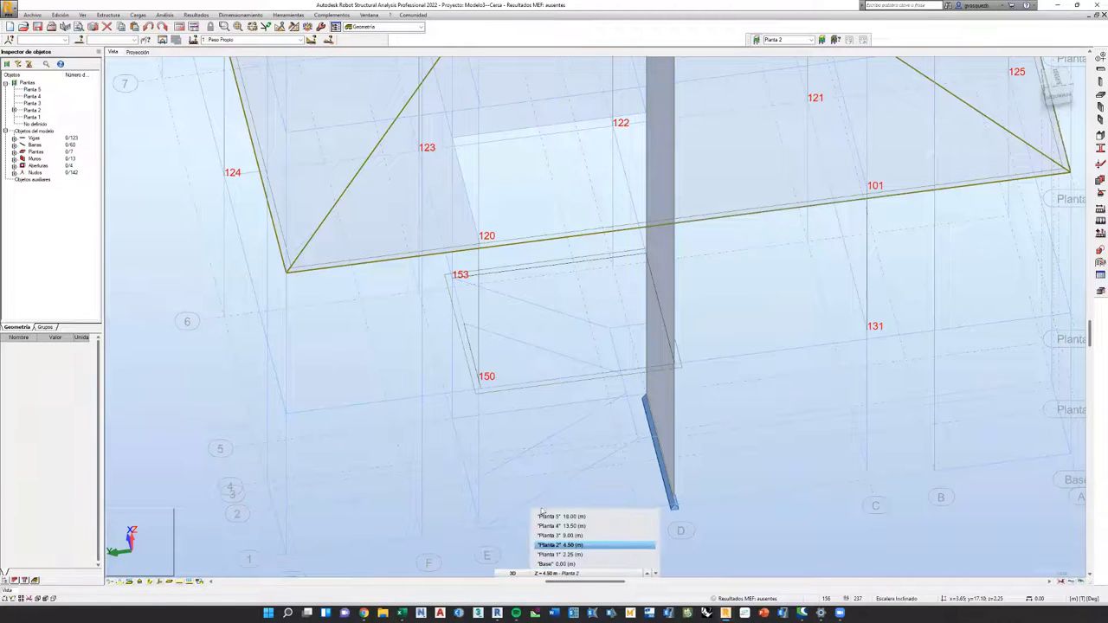
key(Down)
key(Return)
Select the lower flight and the landing and copy them upward by translation with vector 0, 0, 4.50 m and 3 repetitions.
click(558, 477)
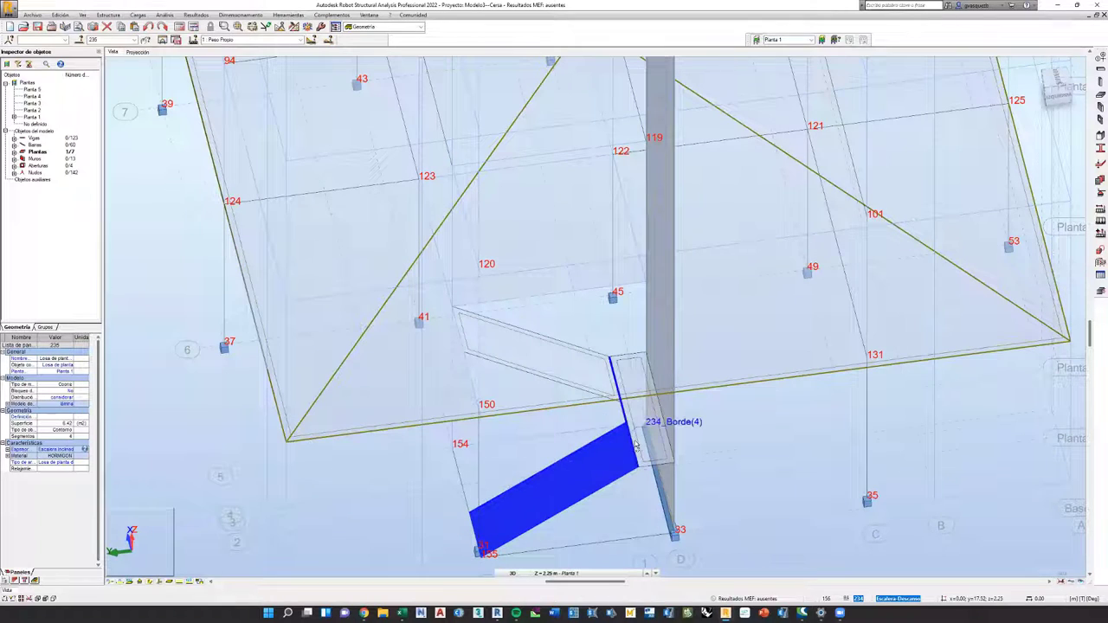
ctrl+click(604, 401)
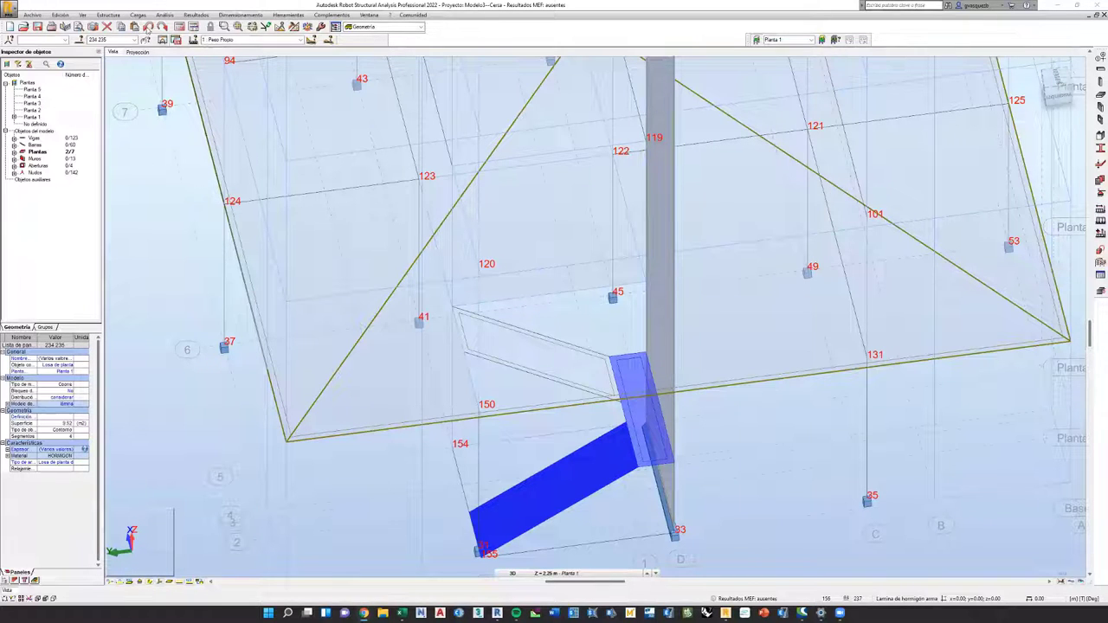
click(82, 14)
mouse_move(60, 15)
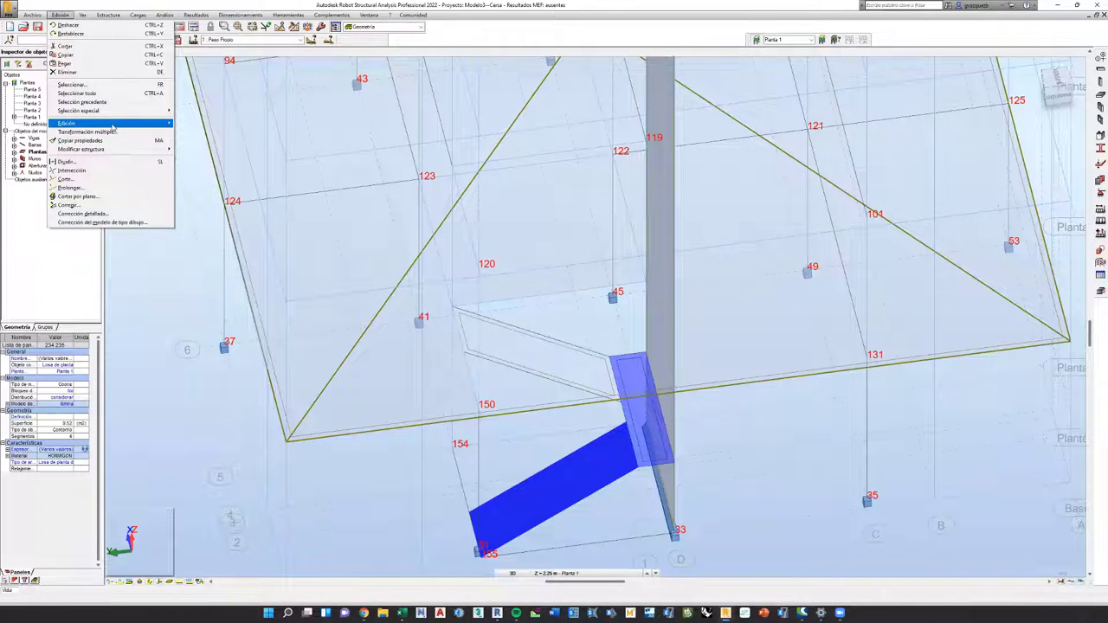
mouse_move(112, 128)
click(197, 123)
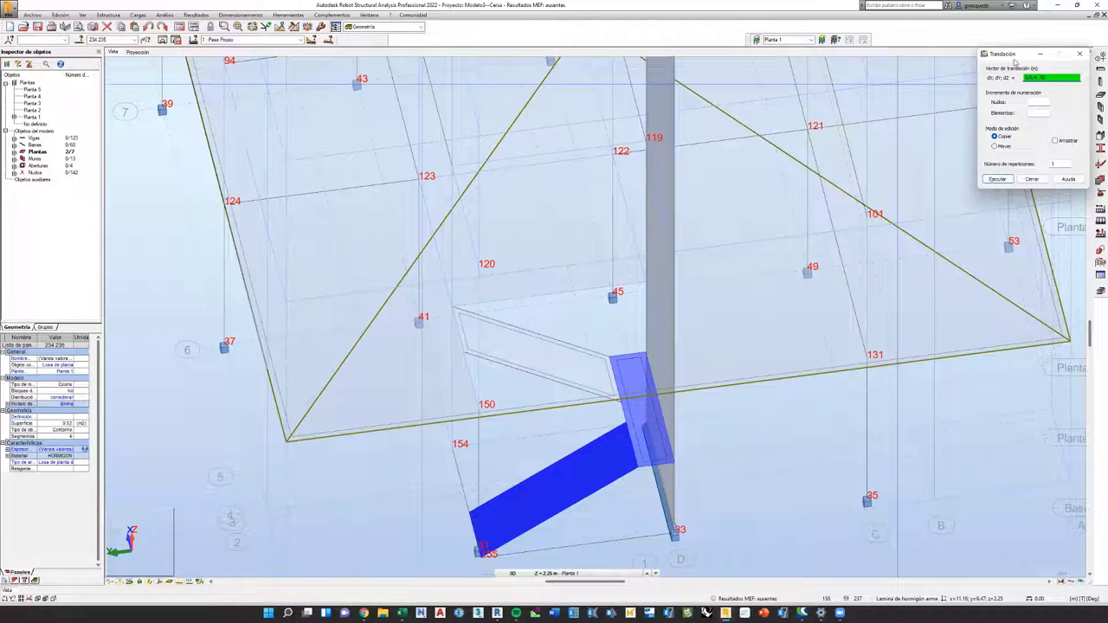
click(1056, 163)
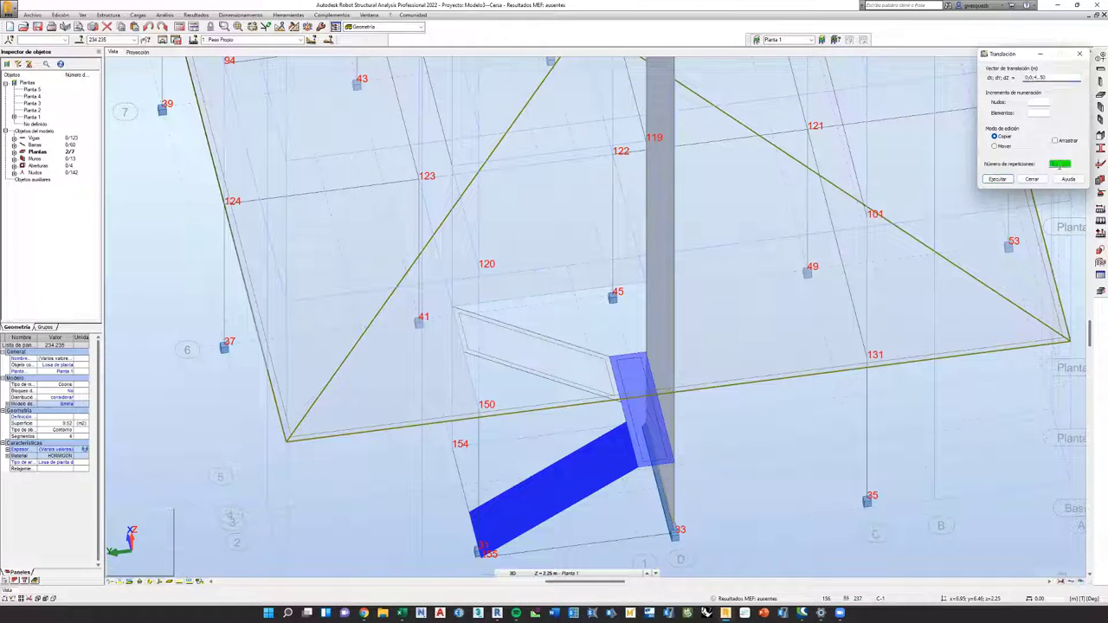
text(3)
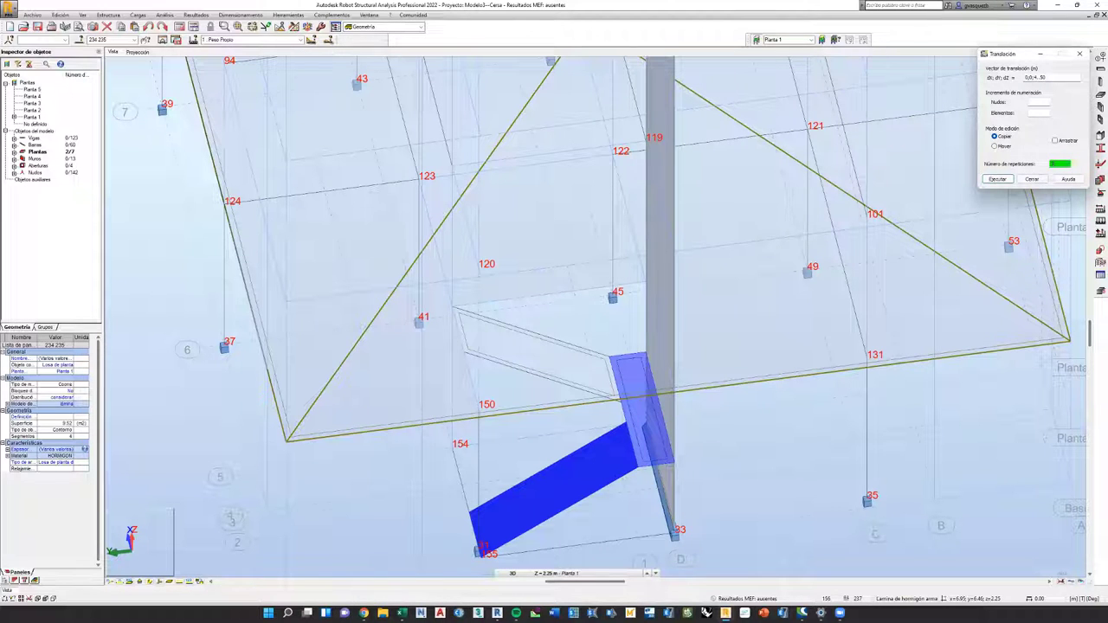
click(997, 179)
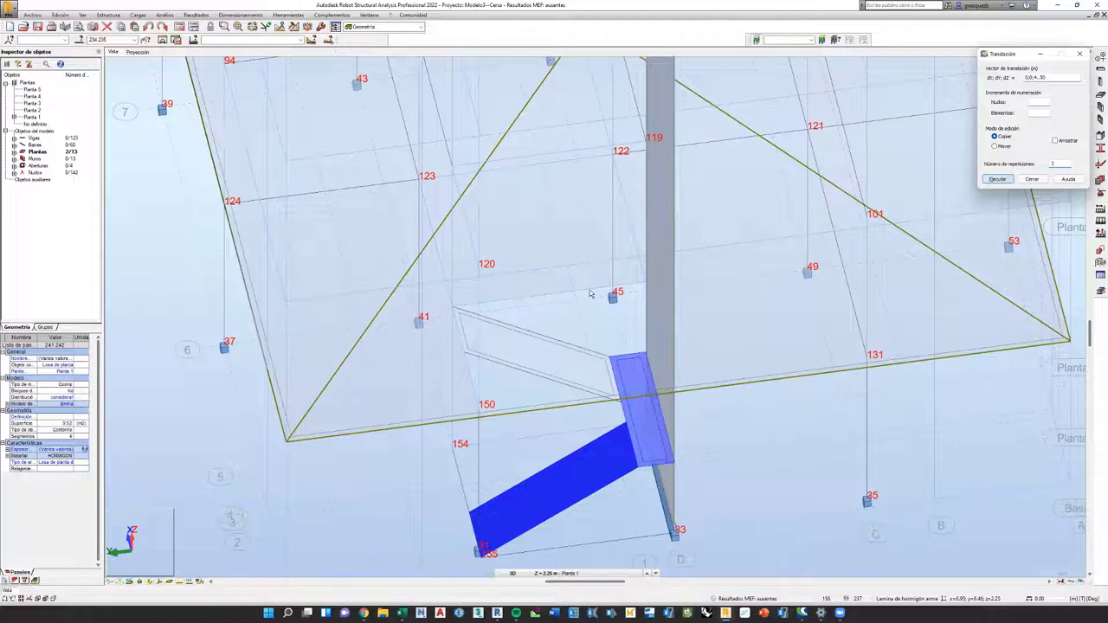
Show Planta 2 at 4.50 m in the 3D view with the member section shapes displayed.
scroll(636, 385, down, 5)
shift+middle_drag(636, 385, 557, 476)
click(572, 573)
click(572, 547)
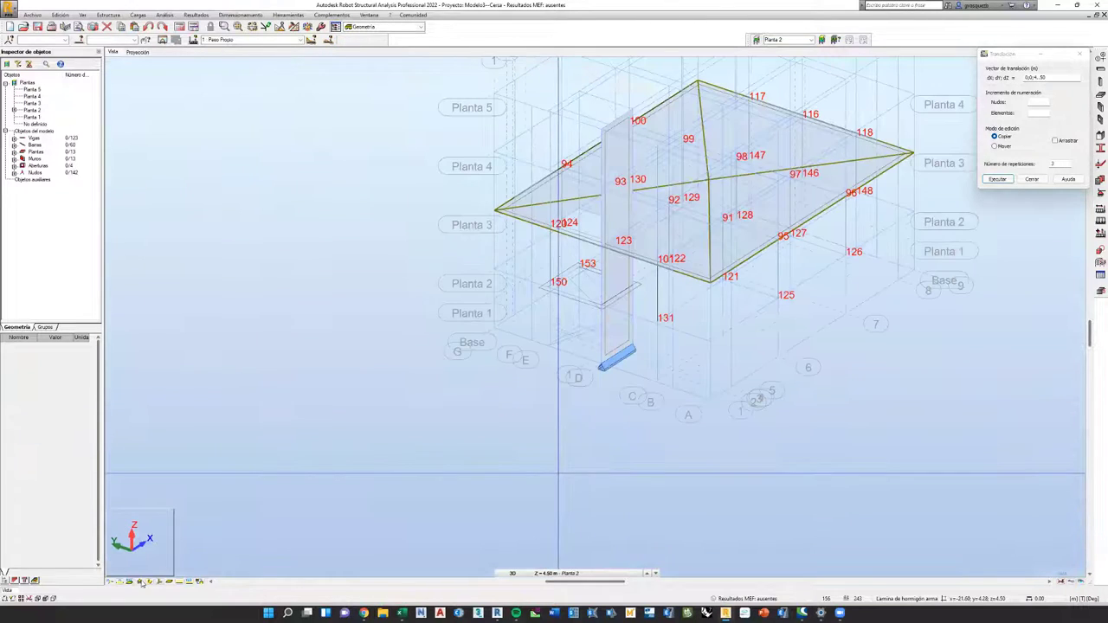
key(Return)
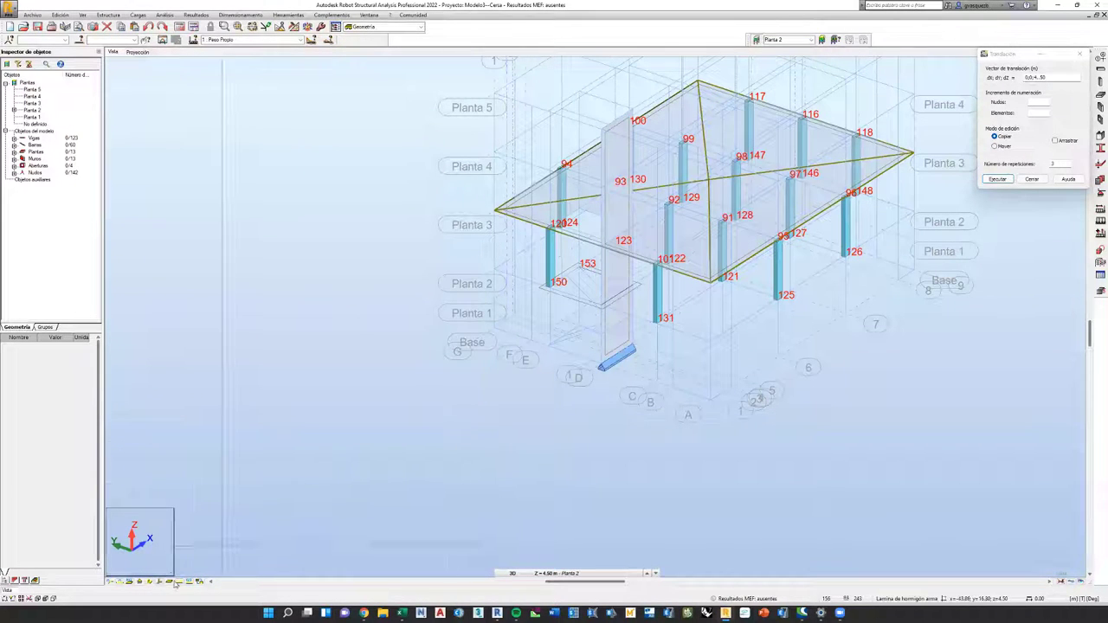
shift+middle_drag(476, 443, 113, 599)
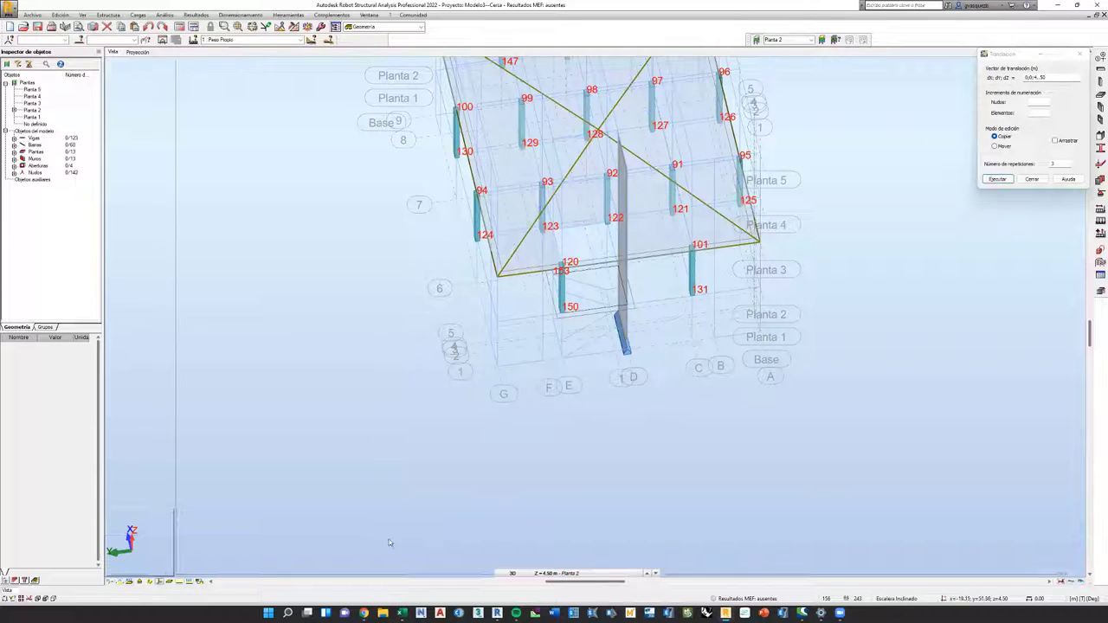
shift+middle_drag(547, 463, 502, 418)
scroll(555, 433, up, 3)
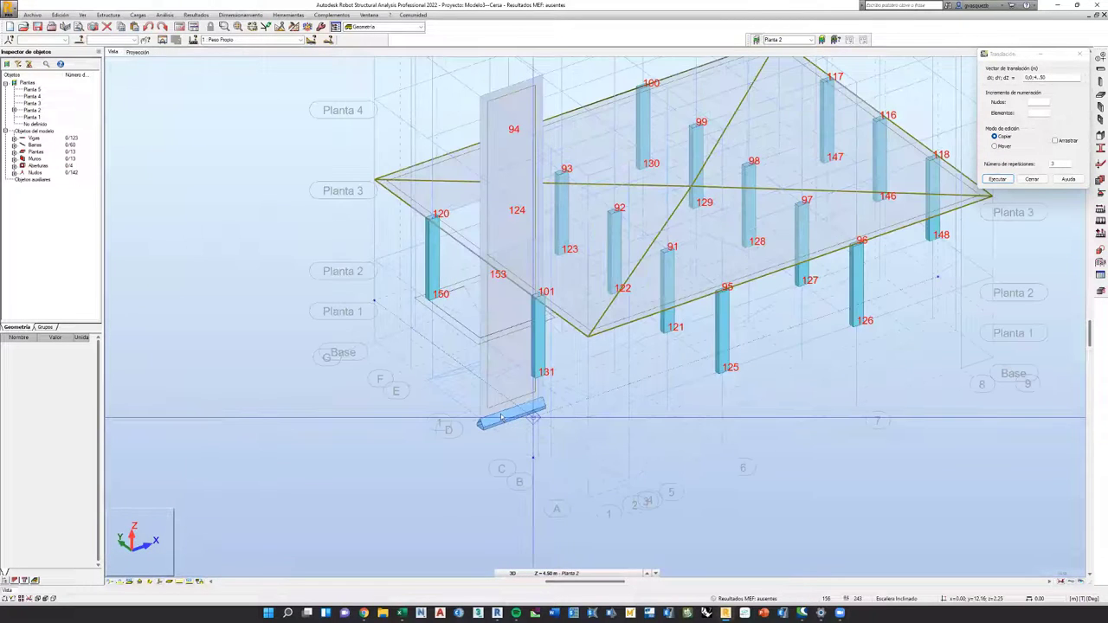
Examine Planta 2 in the plan projection and return to the 3D view.
click(501, 418)
click(472, 521)
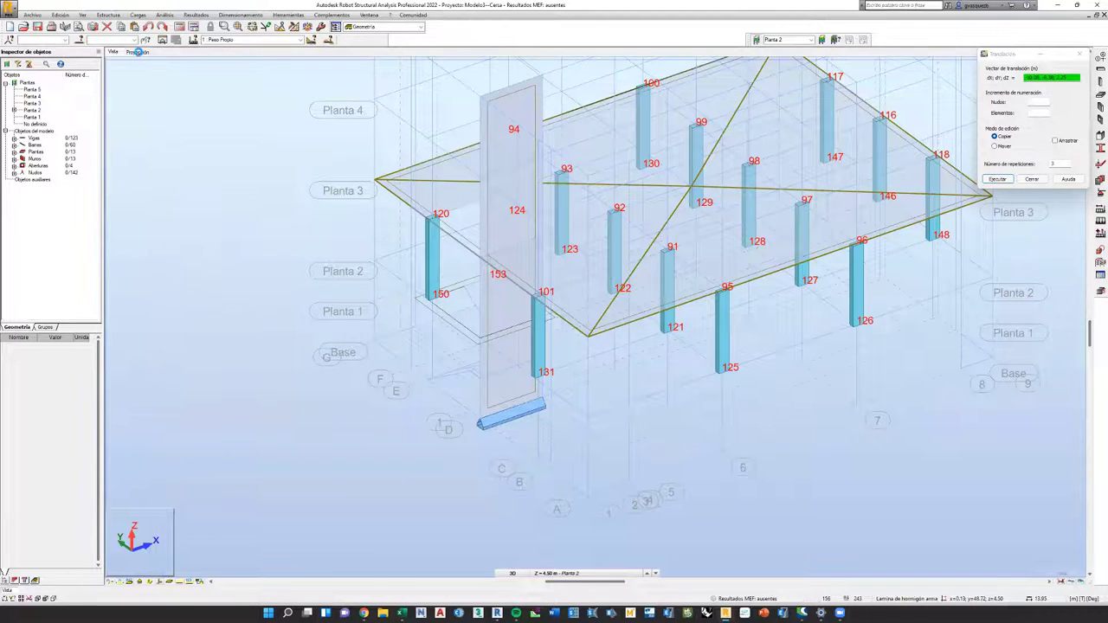
click(138, 52)
scroll(385, 274, down, 1)
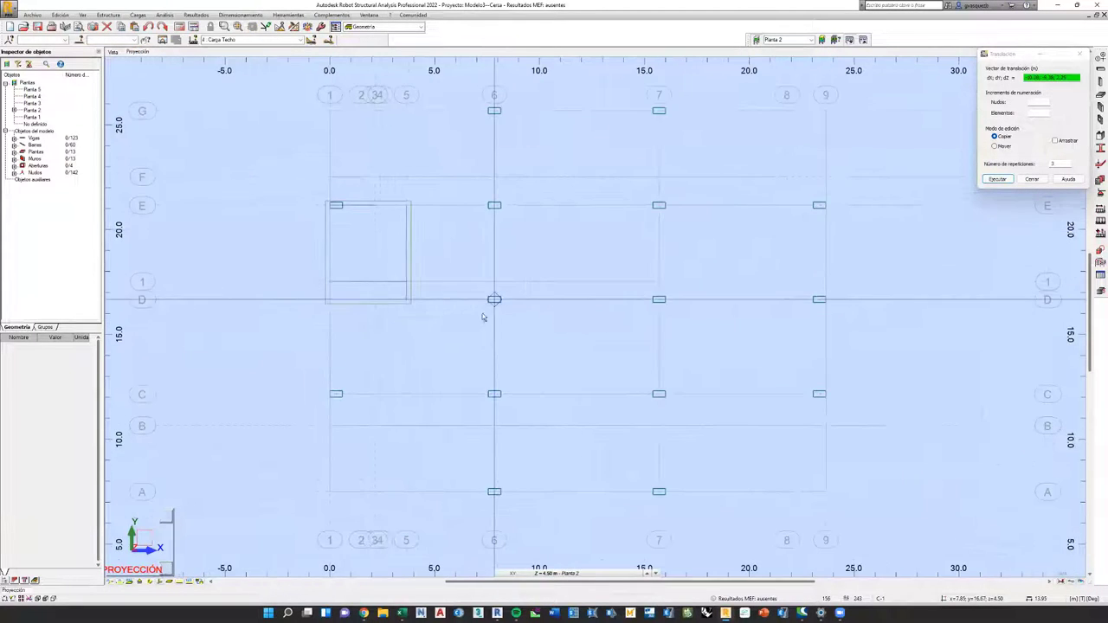
click(112, 52)
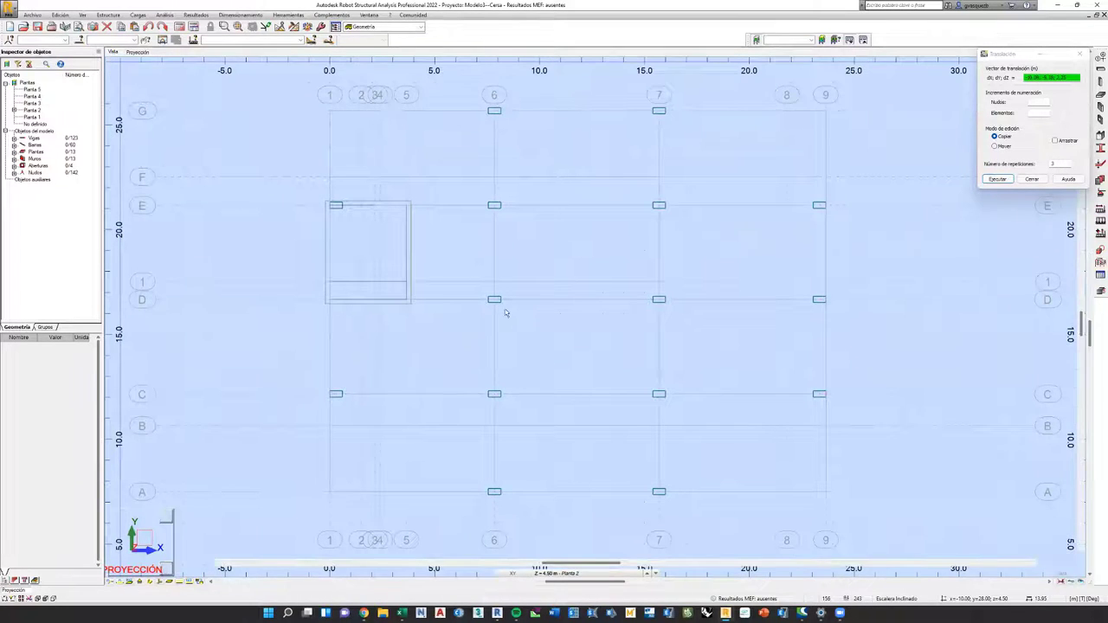
Go through Planta 5, Planta 4 and Planta 3 in the 3D view to look for the copied stair slabs.
click(559, 573)
click(554, 512)
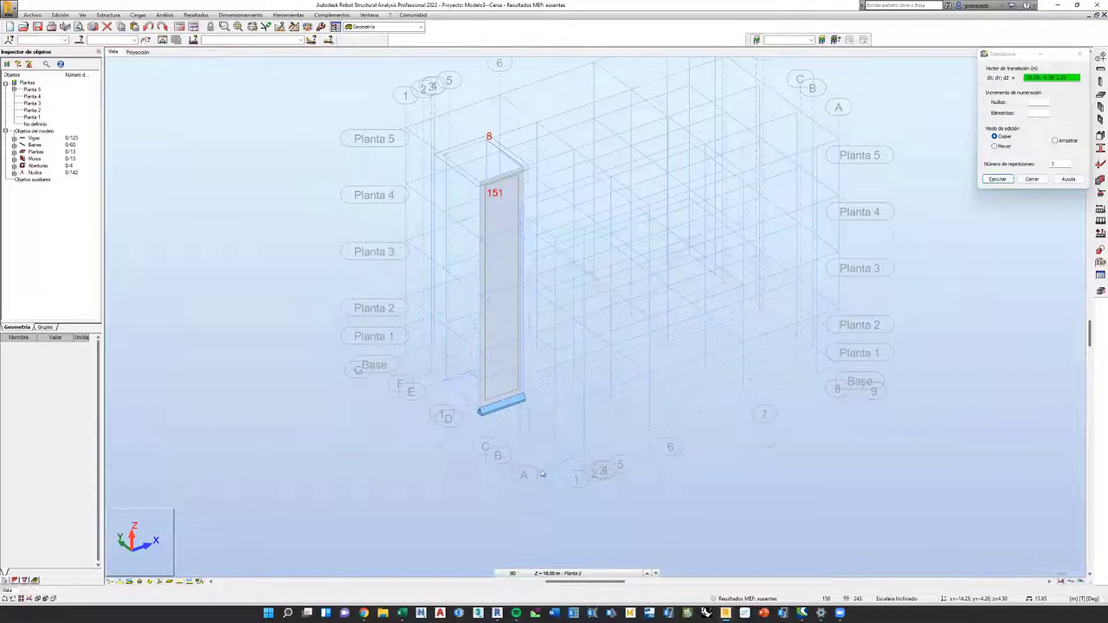
click(567, 572)
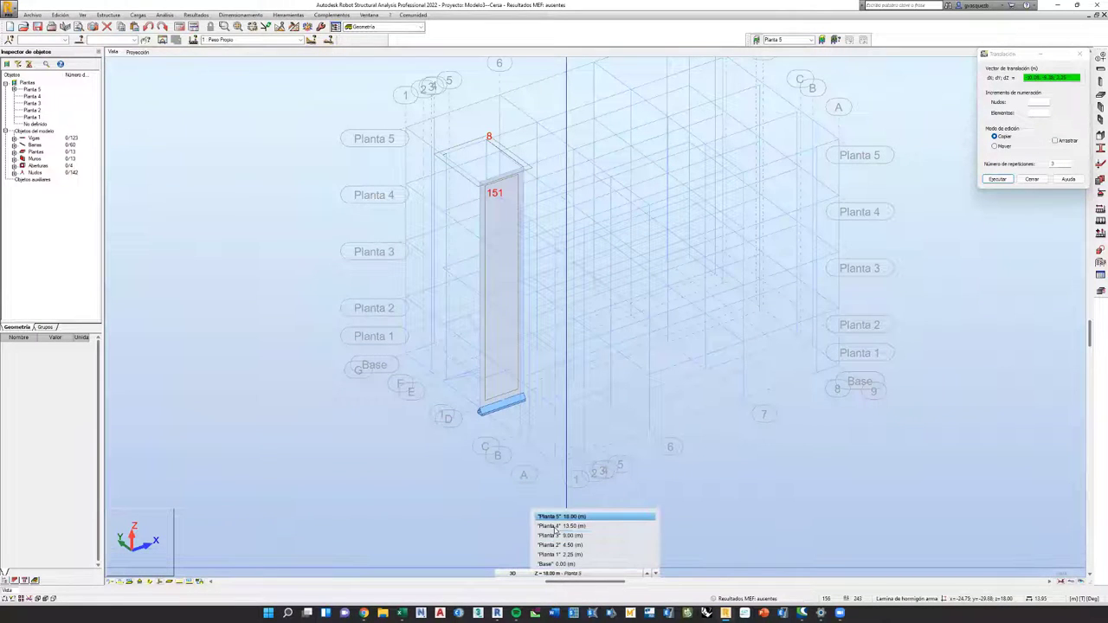
key(Return)
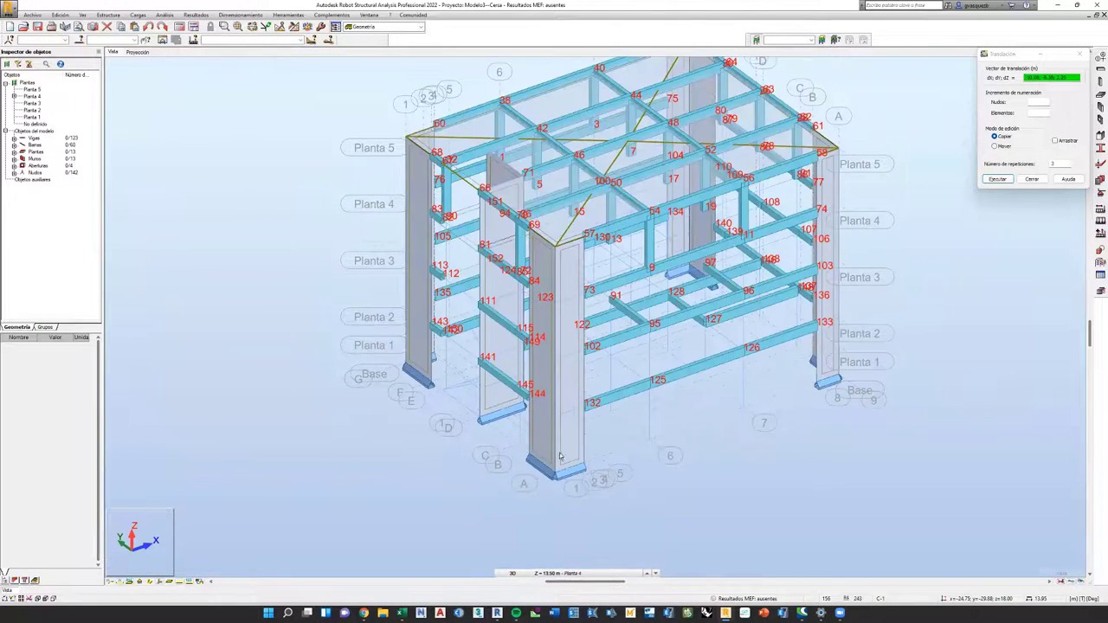
scroll(574, 463, down, 2)
middle_drag(600, 461, 576, 462)
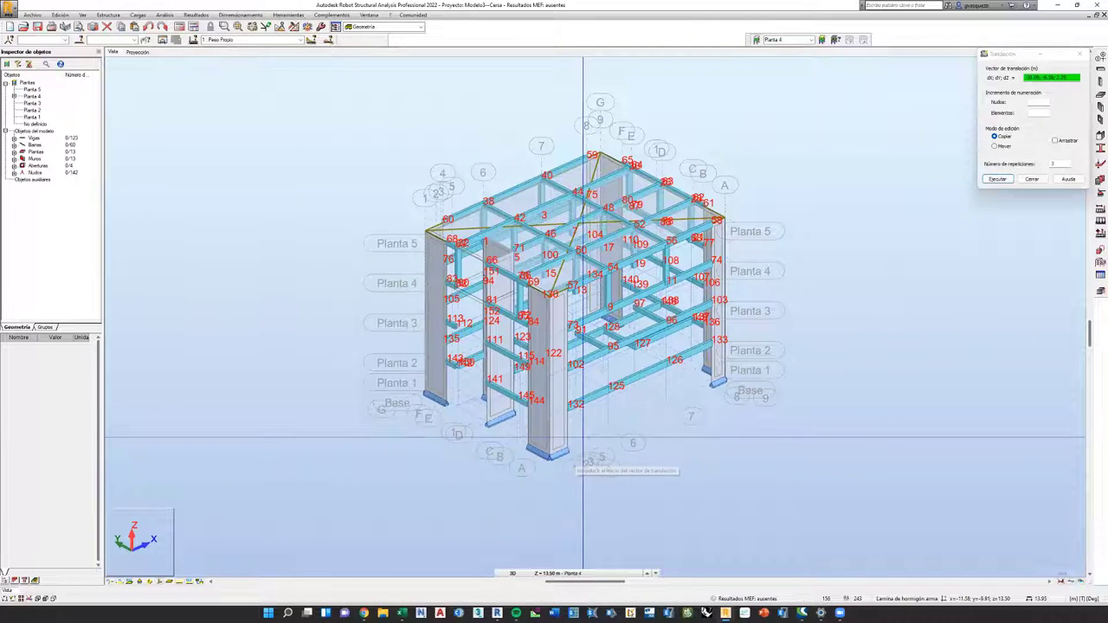
click(582, 573)
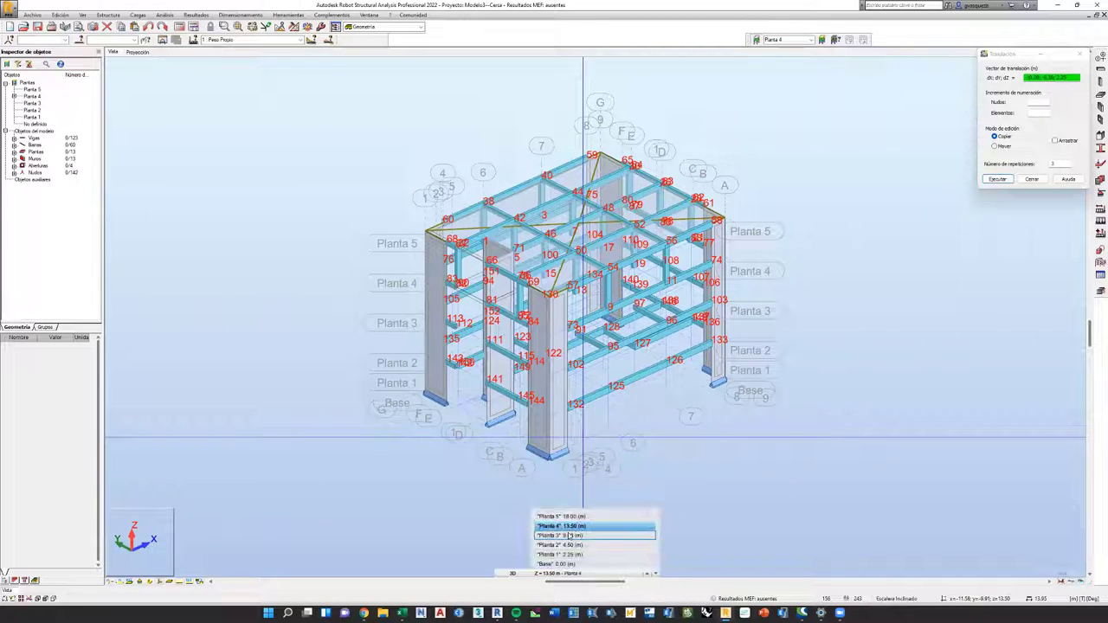
click(568, 535)
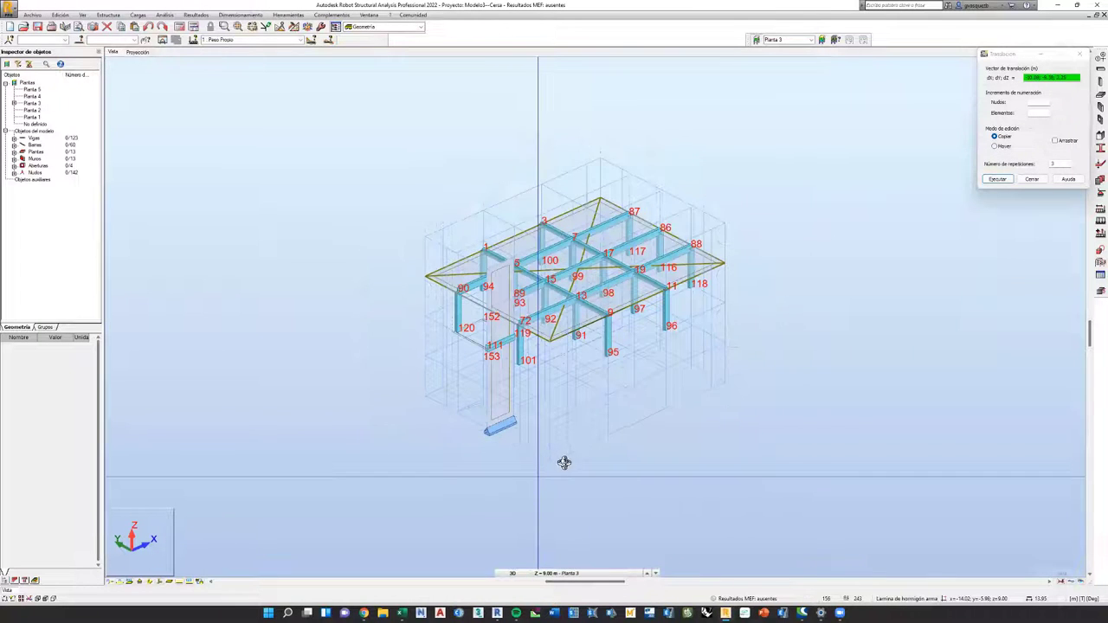
mouse_move(568, 450)
middle_down()
mouse_move(554, 426)
mouse_move(552, 453)
middle_up()
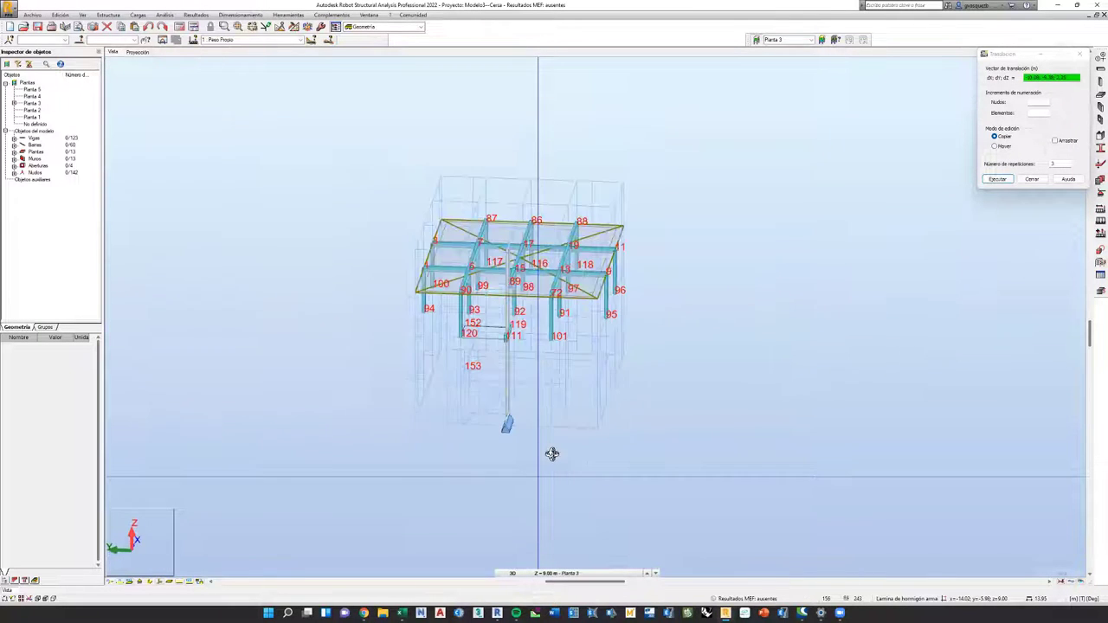
Show Planta 3 at 9.00 m, end the translation command and delete the short beam between nodes 111 and 119 at the stairwell.
click(563, 574)
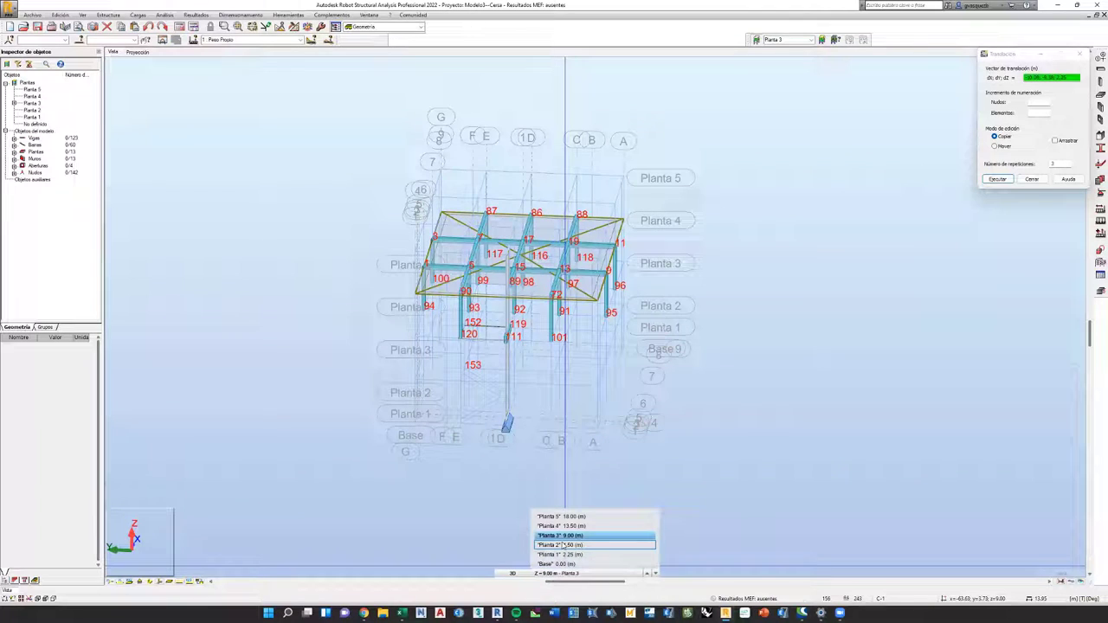
click(564, 545)
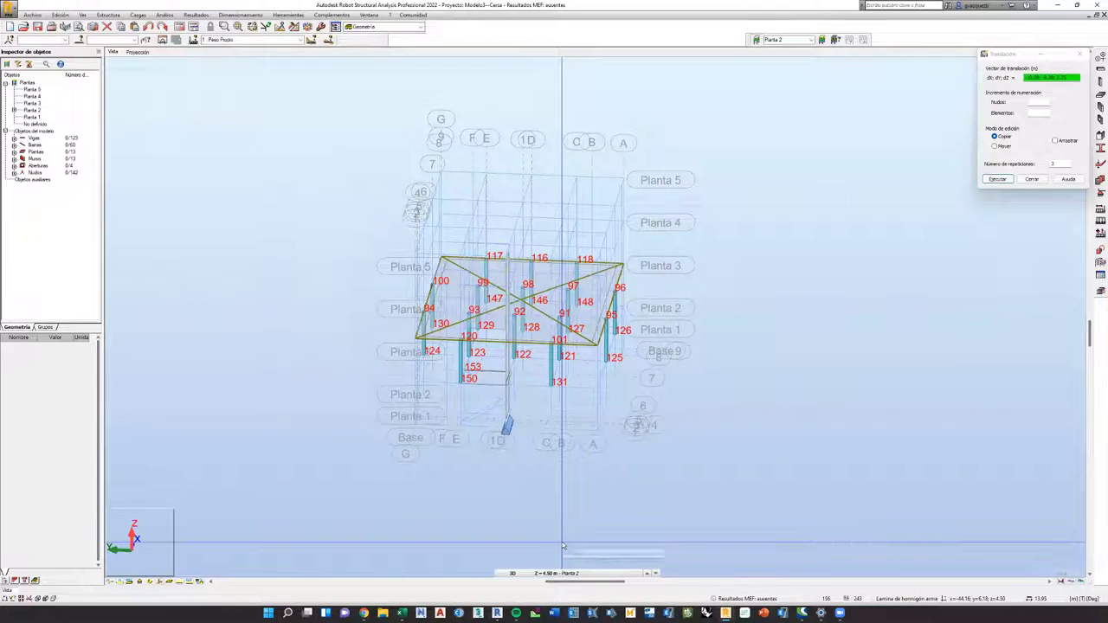
click(565, 574)
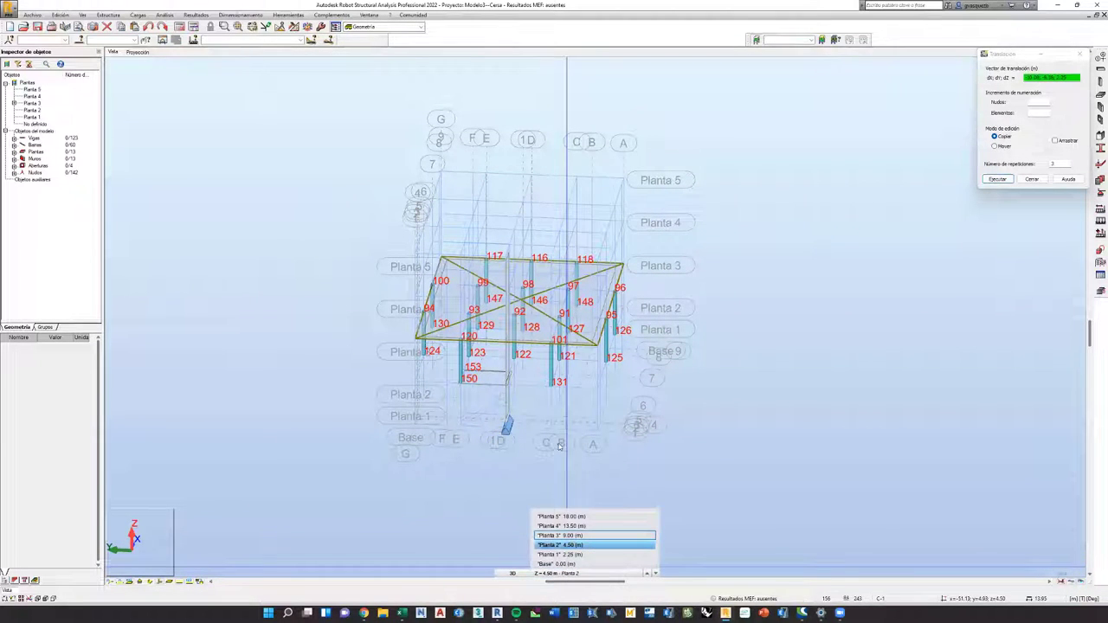
click(562, 535)
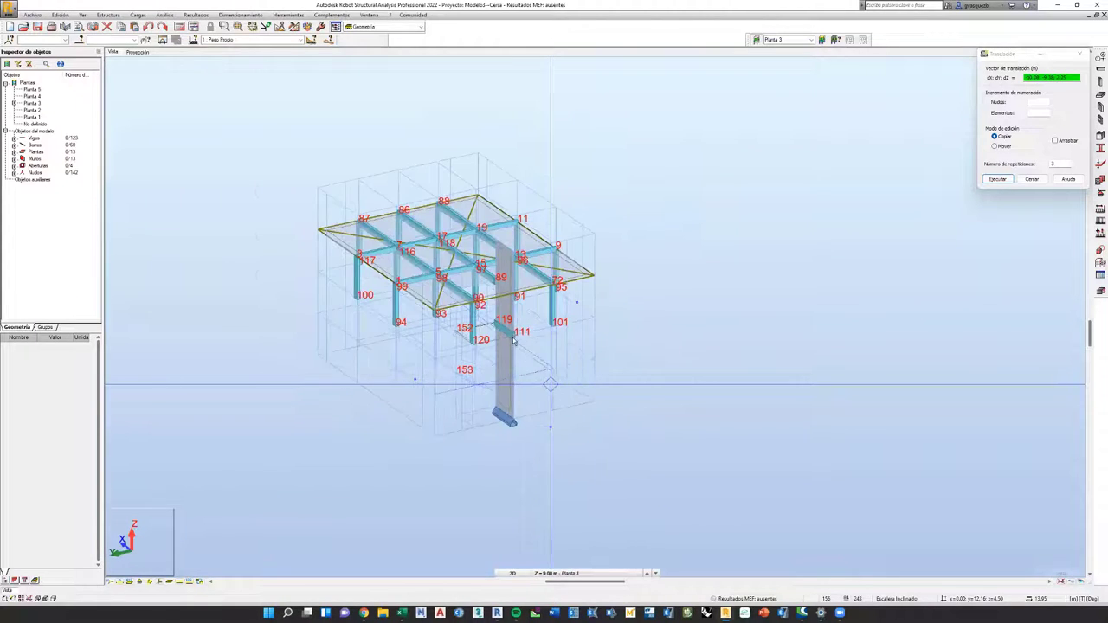
scroll(496, 351, up, 3)
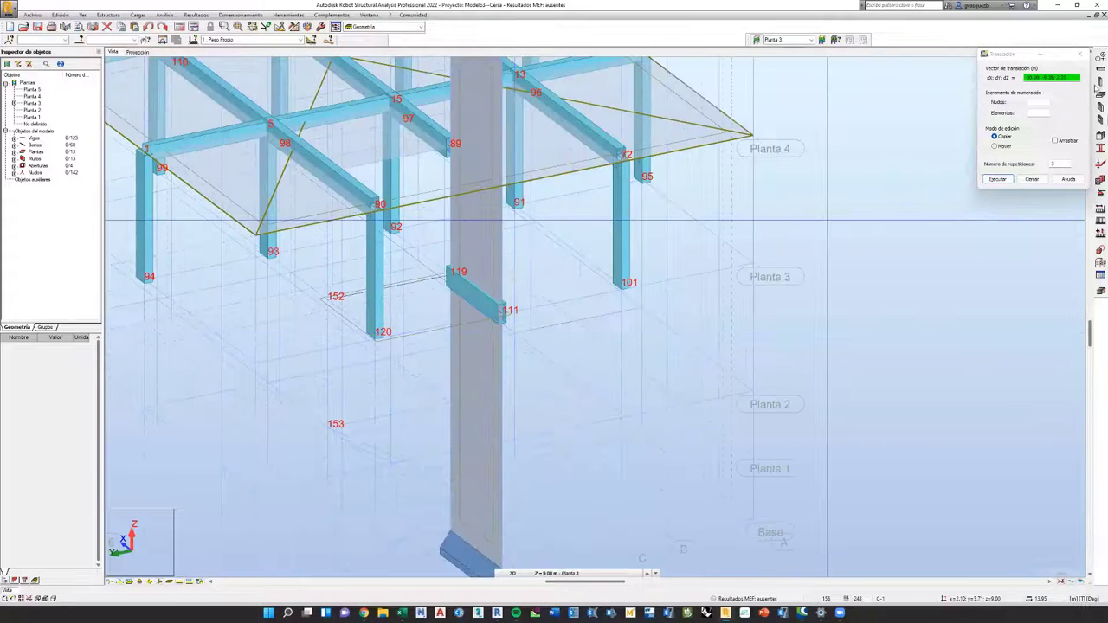
click(1080, 54)
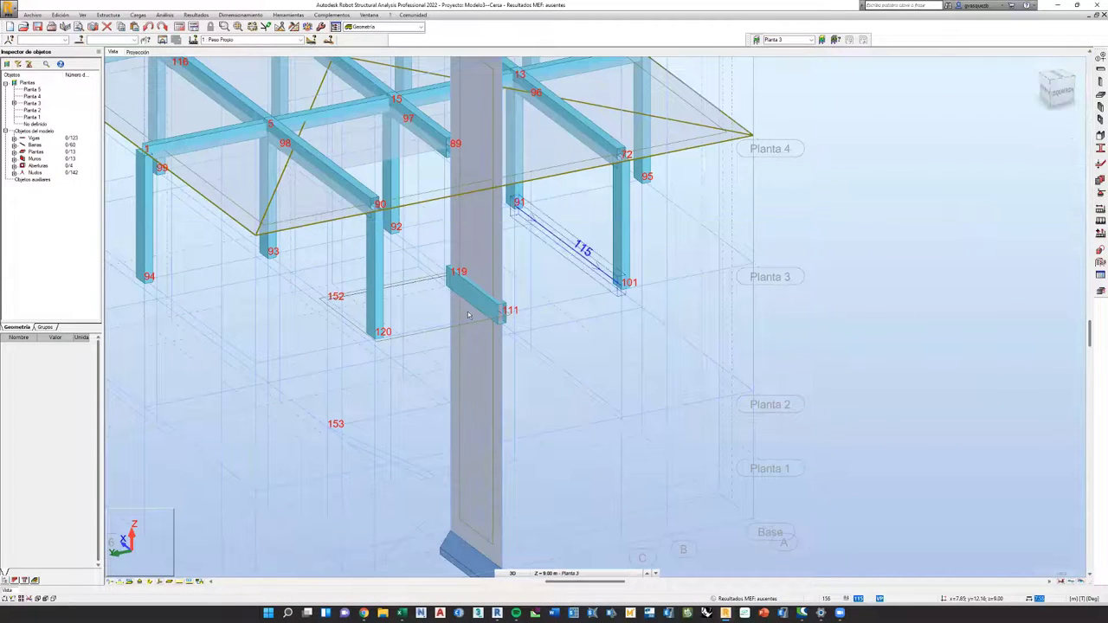
click(478, 303)
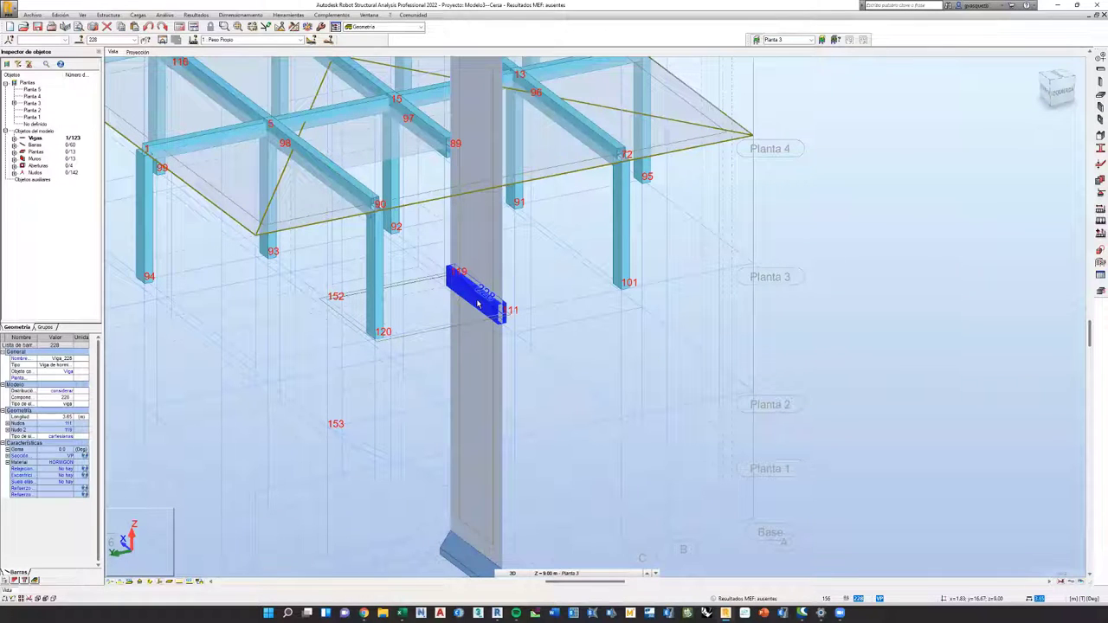
key(Delete)
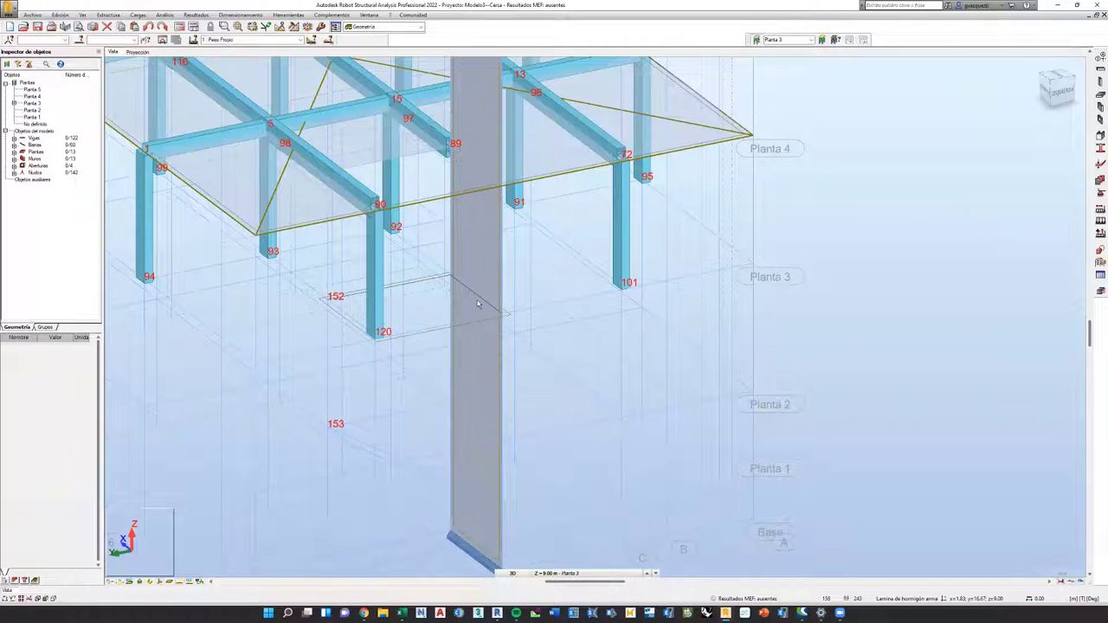
Show Planta 2 at 4.50 m in the 3D view, facing the staircase side of the building.
scroll(475, 349, down, 2)
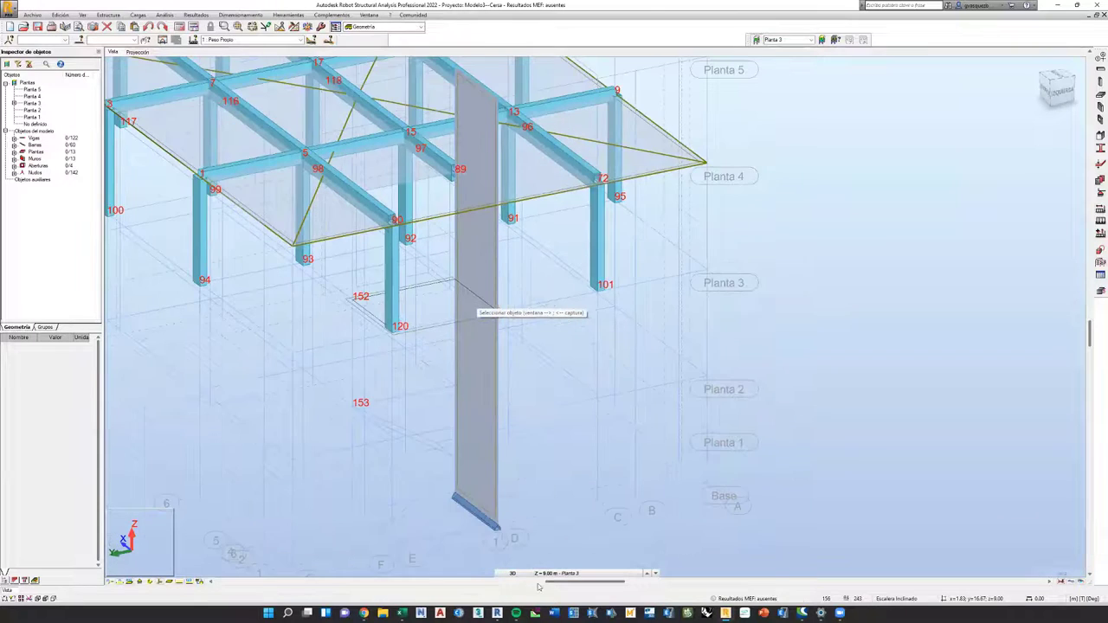
click(546, 574)
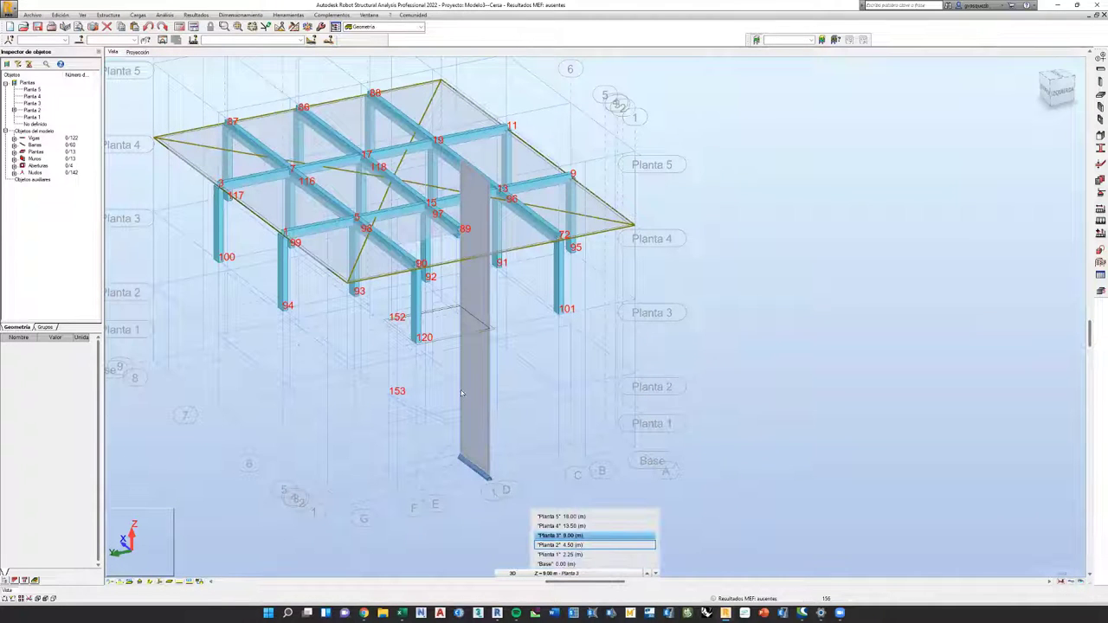
key(Return)
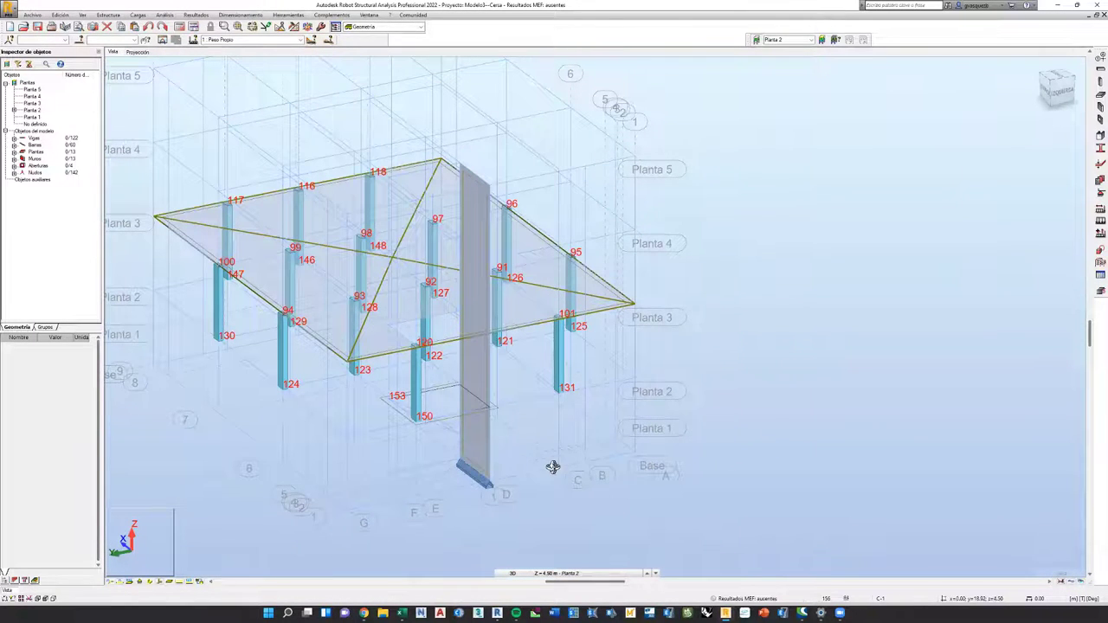
shift+middle_drag(551, 463, 474, 431)
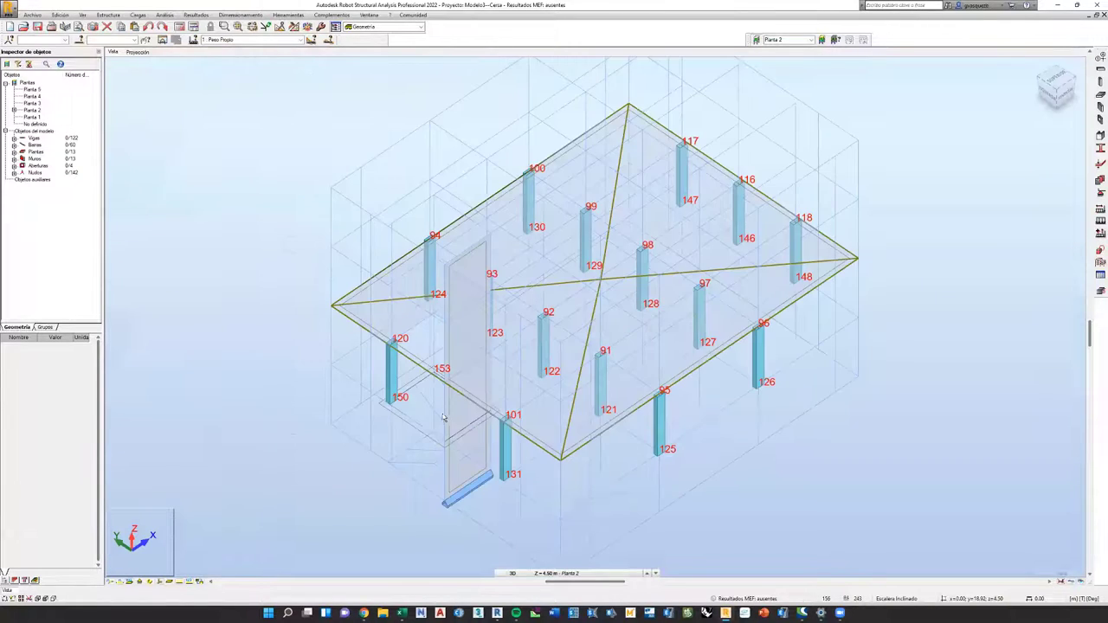
key(ctrl+alt+2)
scroll(433, 418, up, 2)
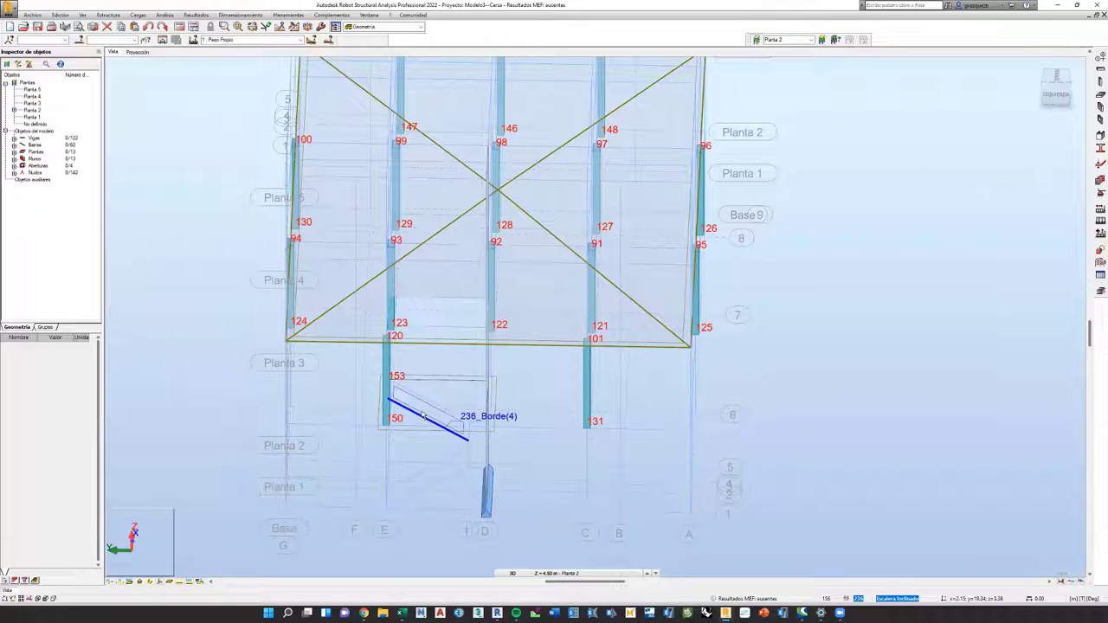
Copy the upper inclined stair flight, panel 236, upward by translation with vector 0, 0, 4.50 m and 3 repetitions.
click(424, 417)
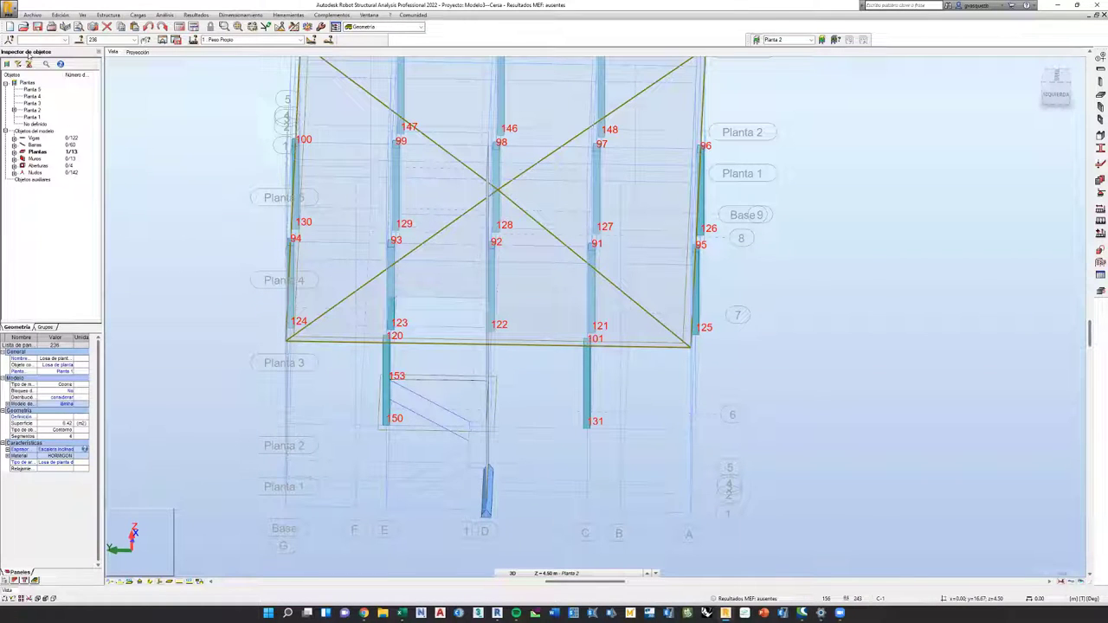
click(60, 15)
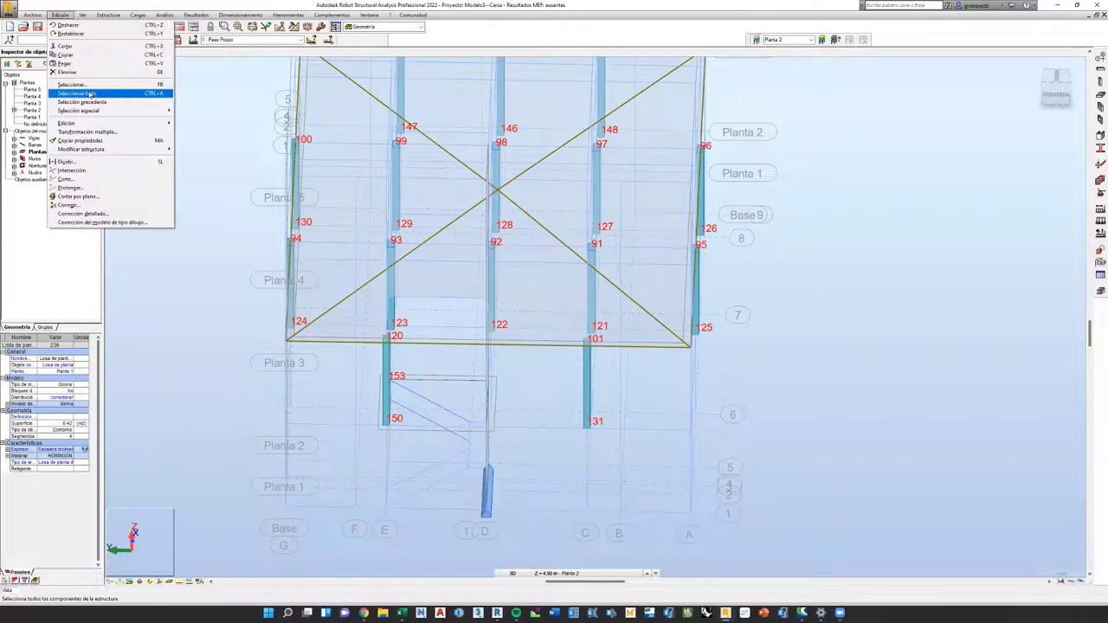
mouse_move(106, 126)
click(204, 123)
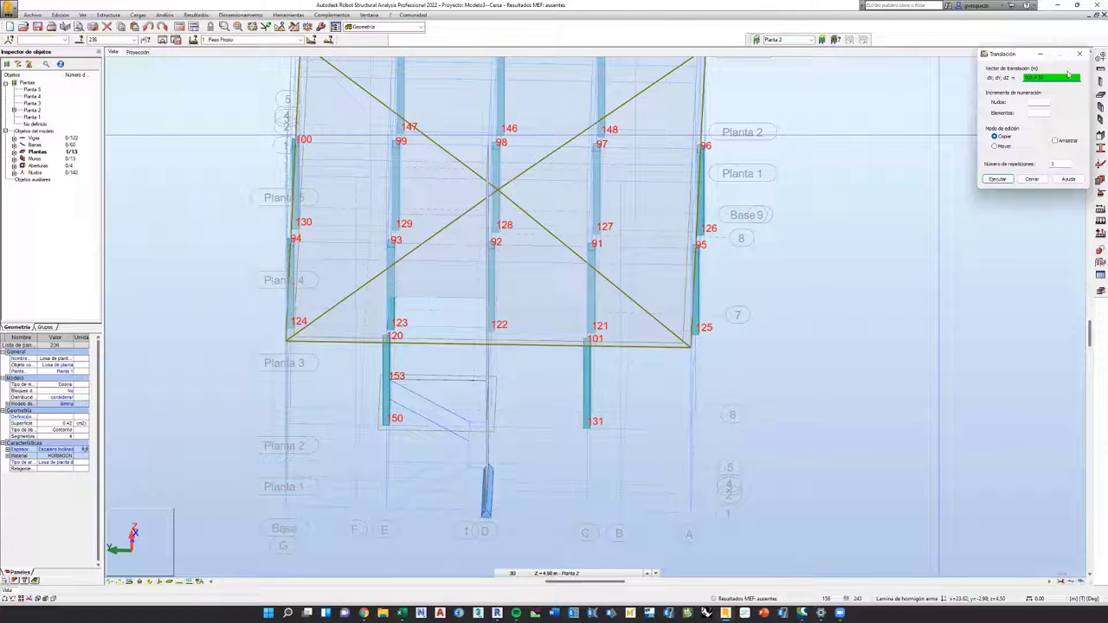
click(1050, 163)
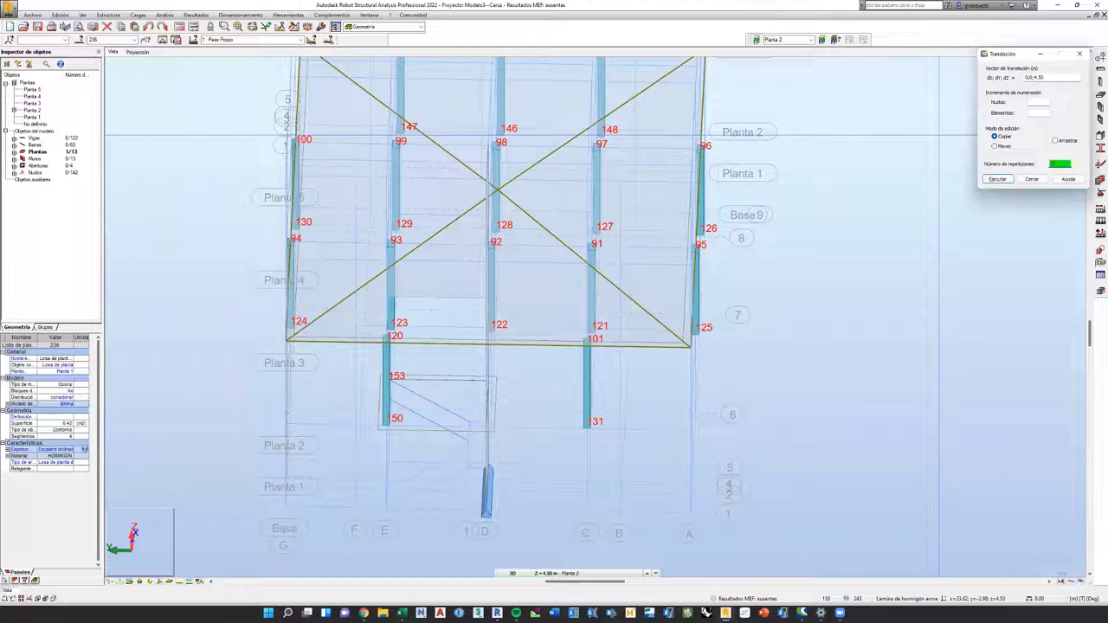
click(1003, 180)
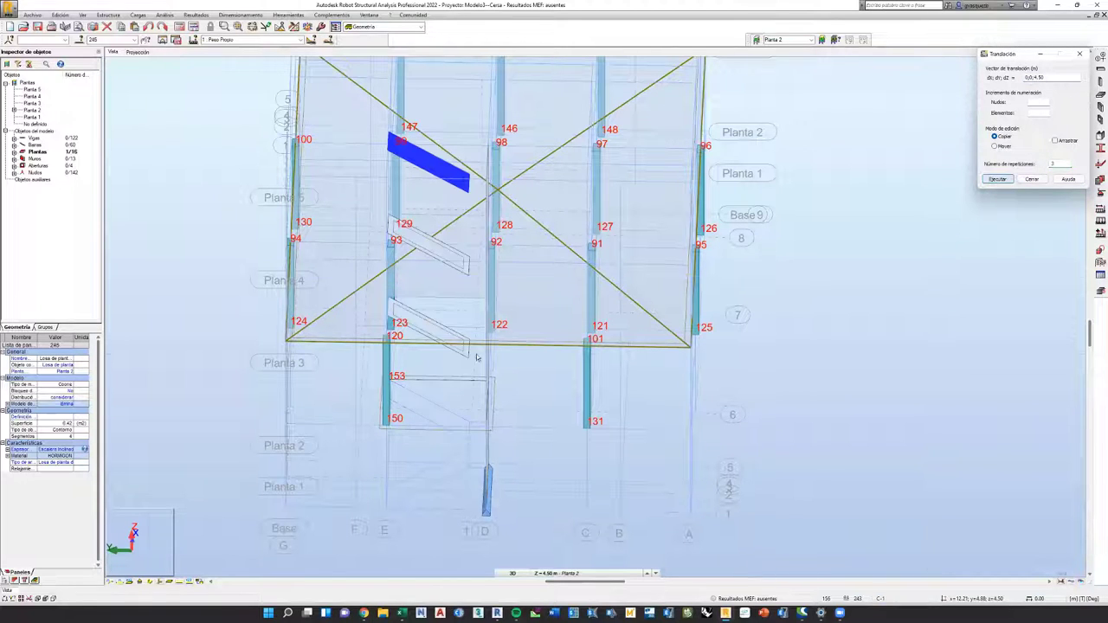
shift+middle_drag(716, 406, 515, 483)
shift+middle_drag(470, 453, 464, 453)
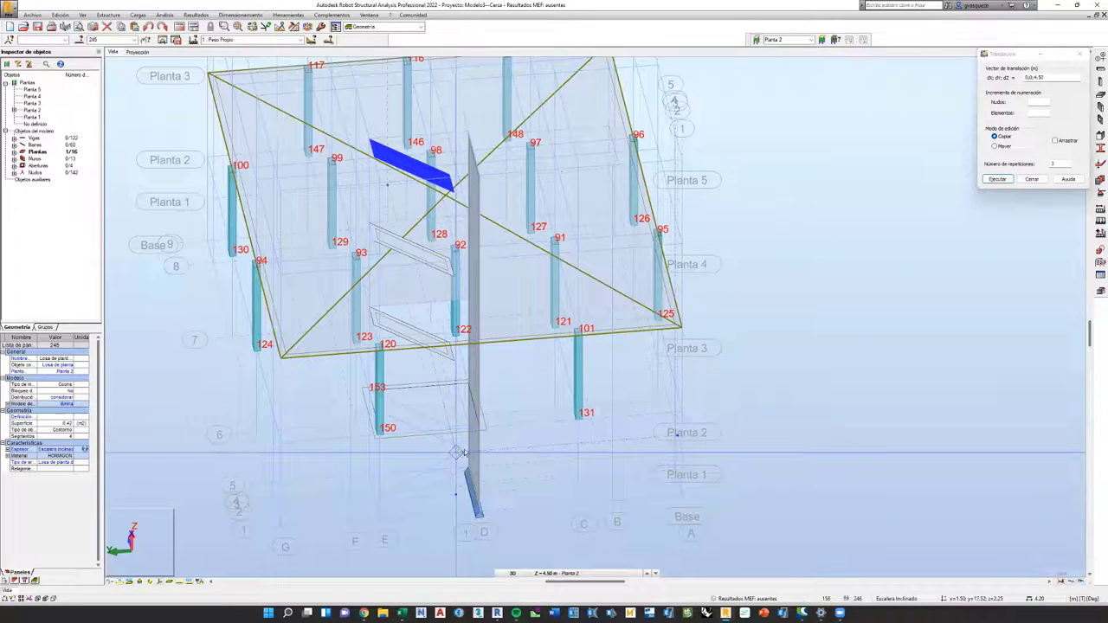
click(1032, 180)
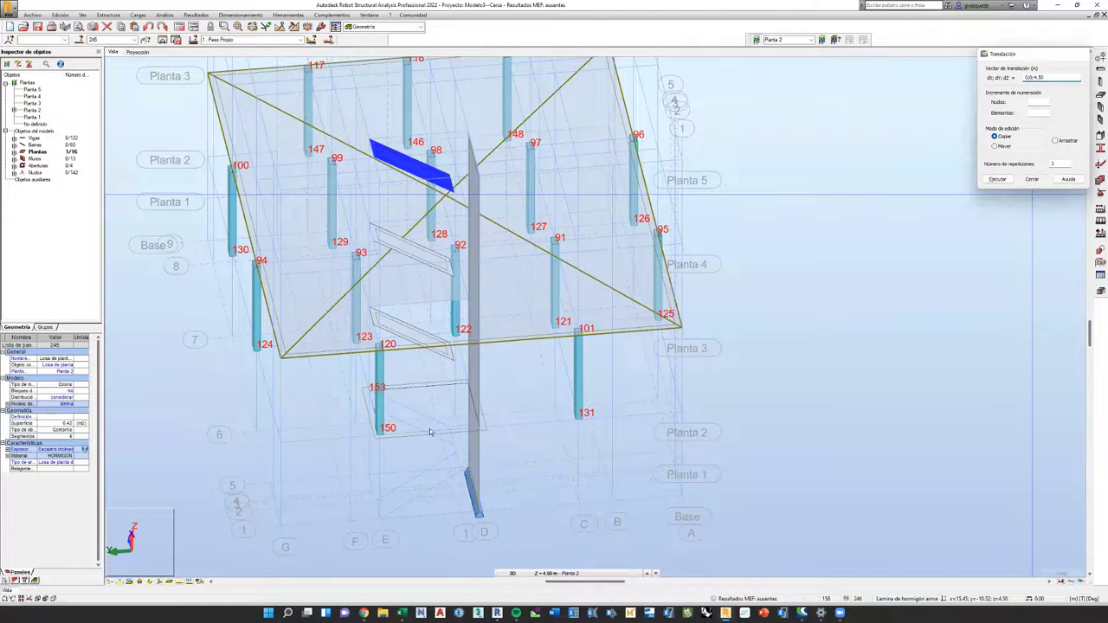
Copy the lower inclined flight's panels 235, 238, 240 and 242 upward by translation with vector 0, 0, 4.50 m and 3 repetitions.
scroll(437, 490, up, 1)
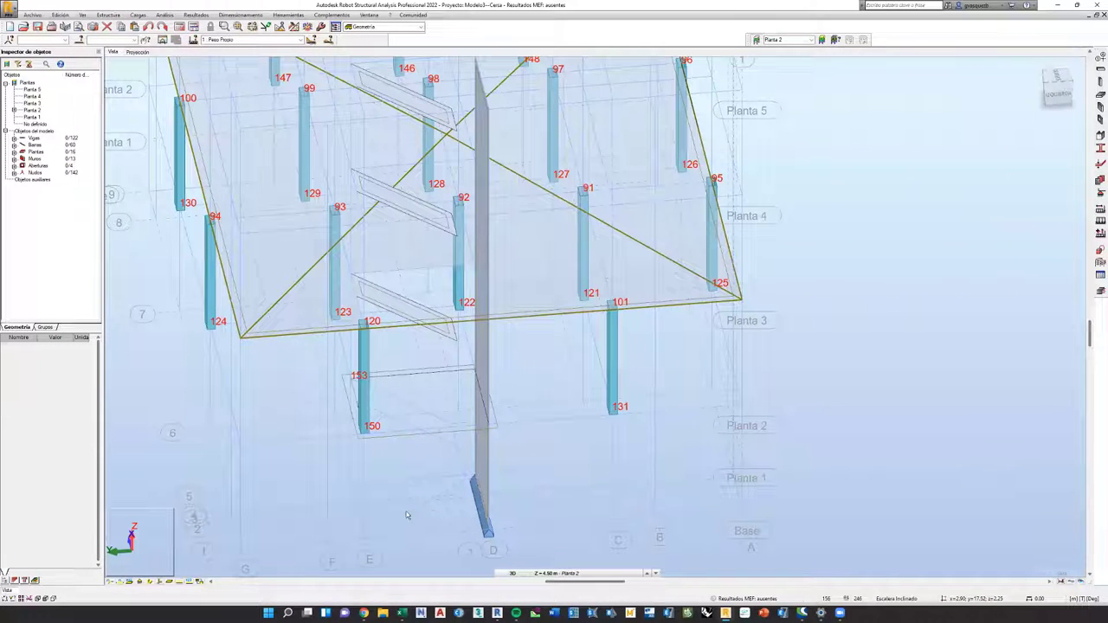
click(468, 466)
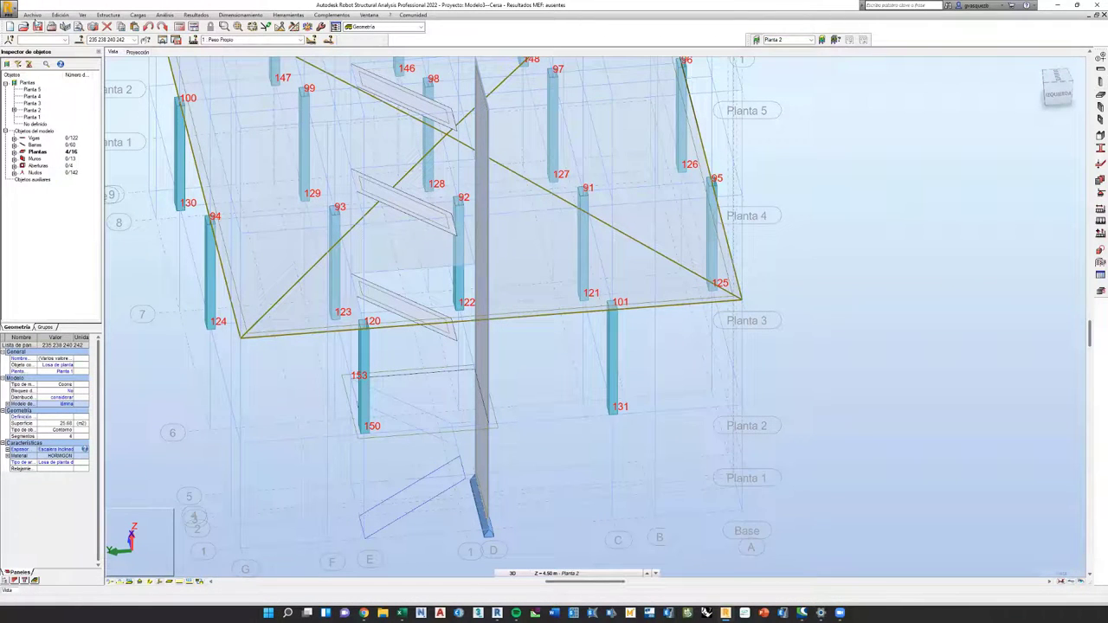
click(60, 15)
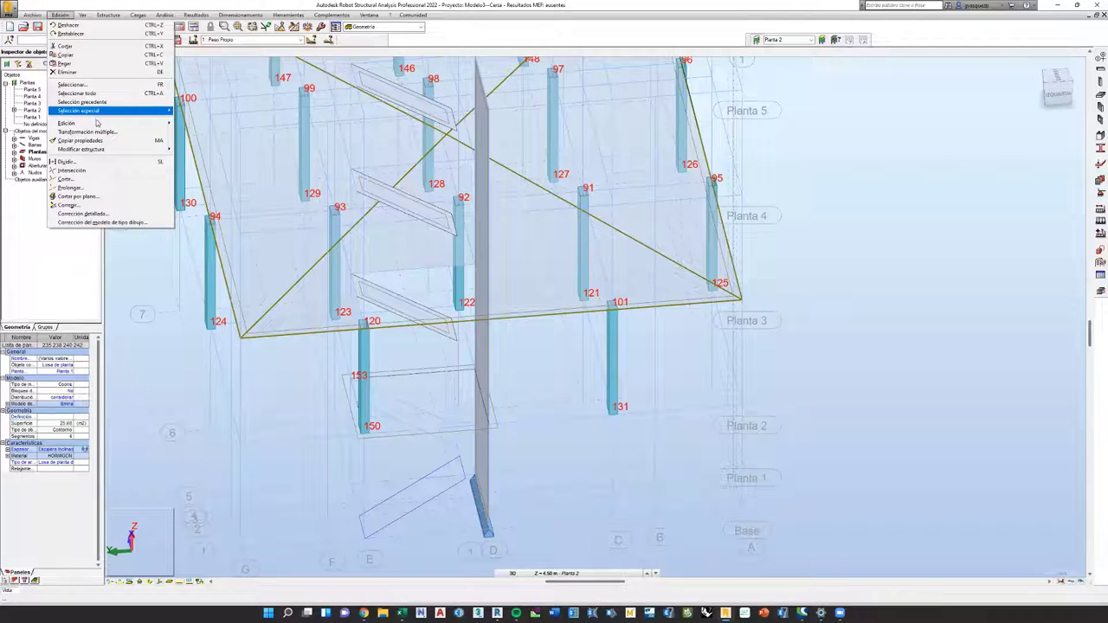
mouse_move(97, 123)
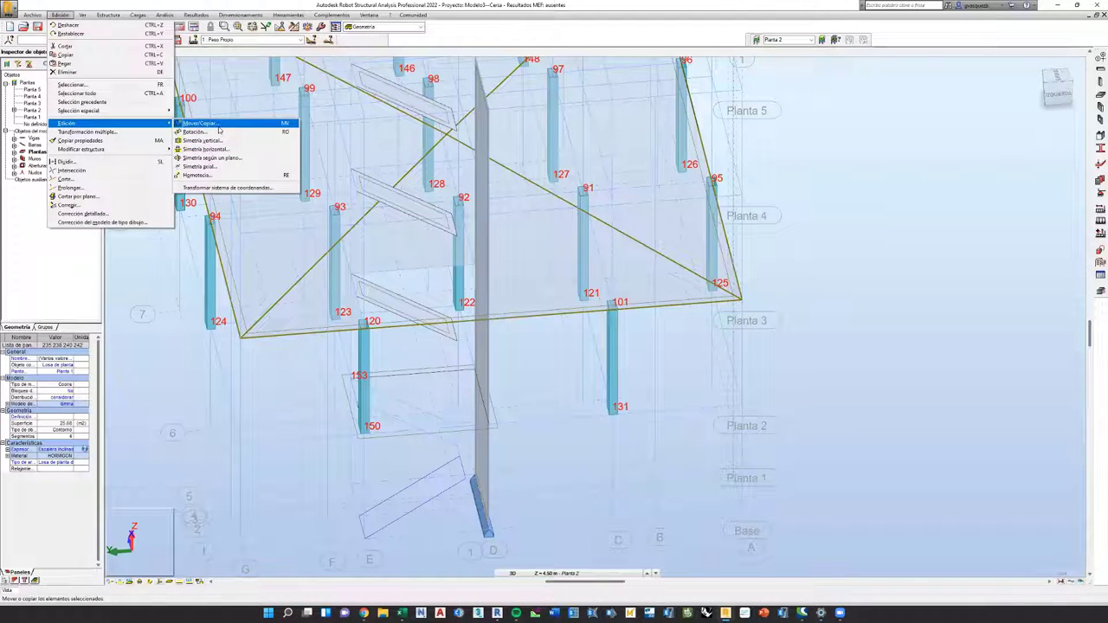
click(219, 128)
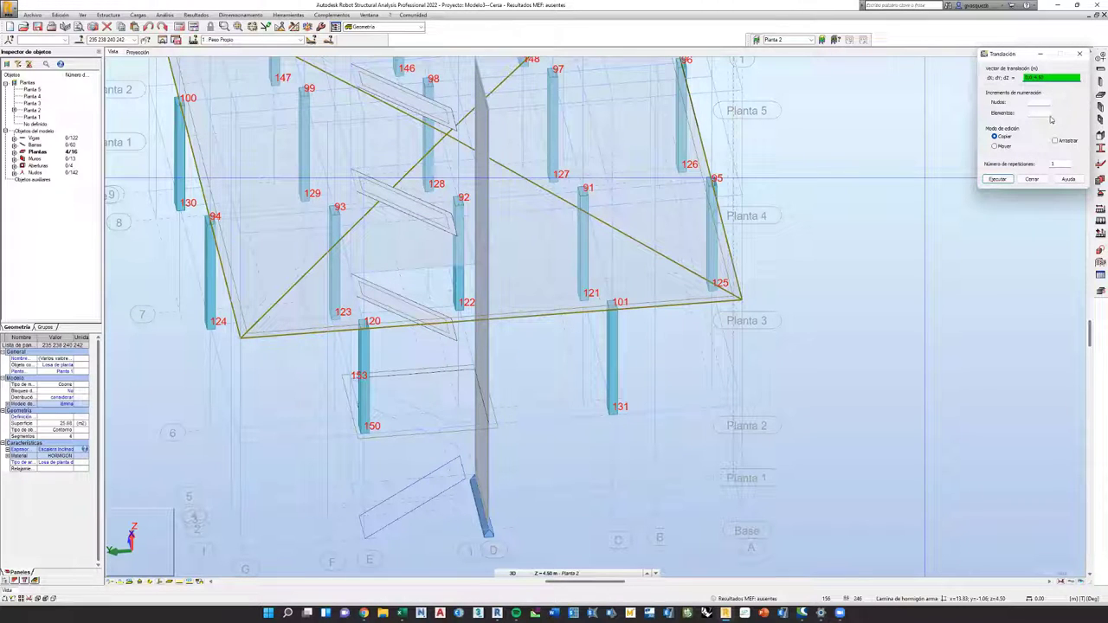
click(1060, 163)
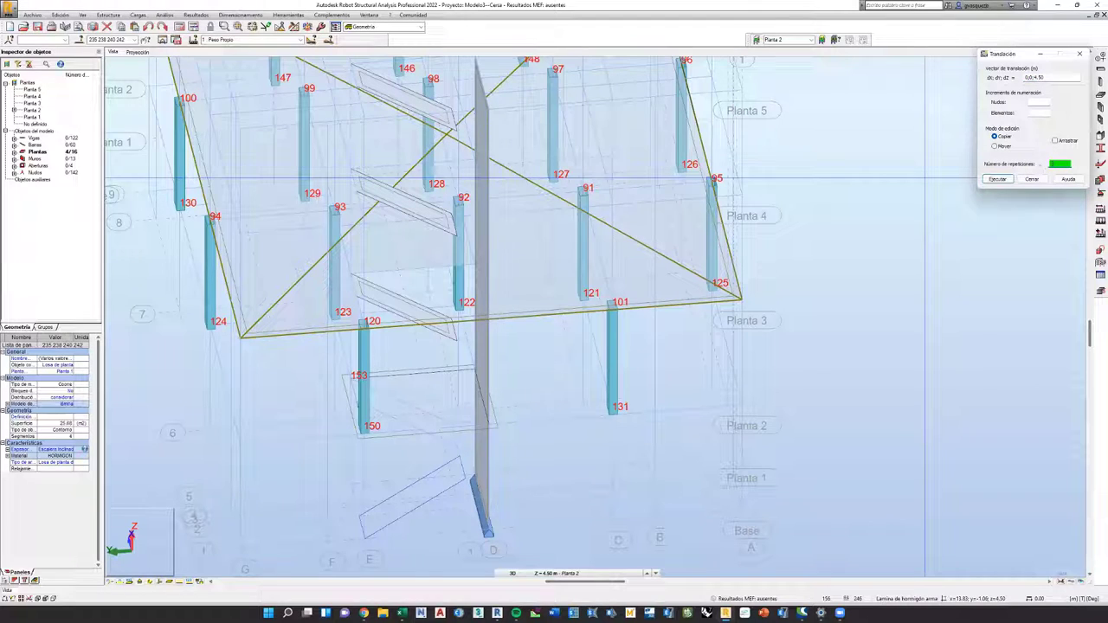
text(3)
key(Return)
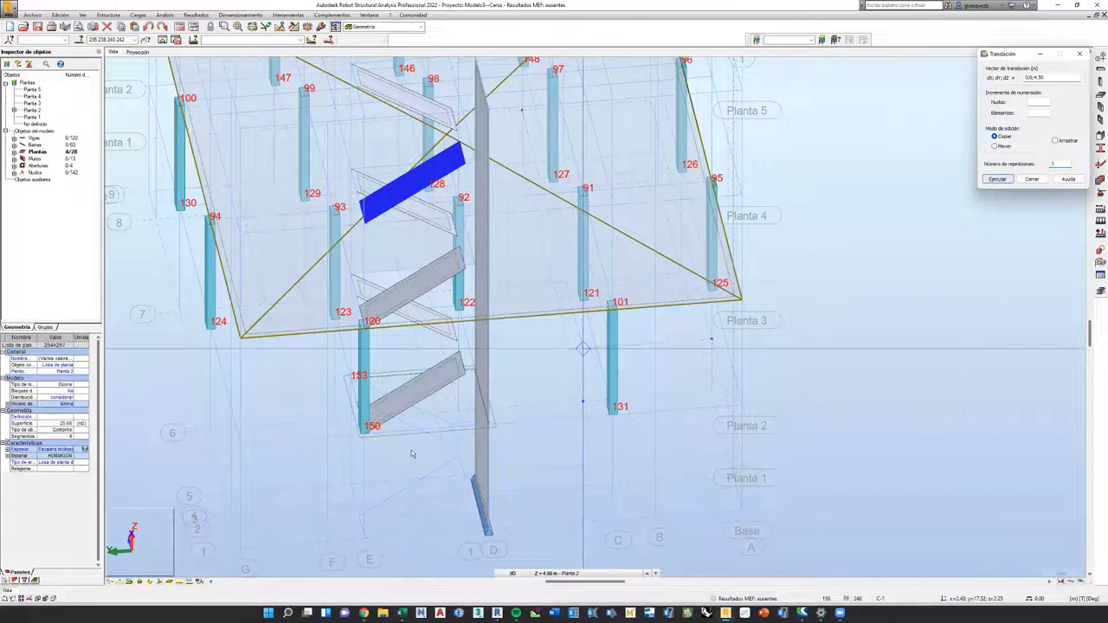
scroll(457, 427, down, 2)
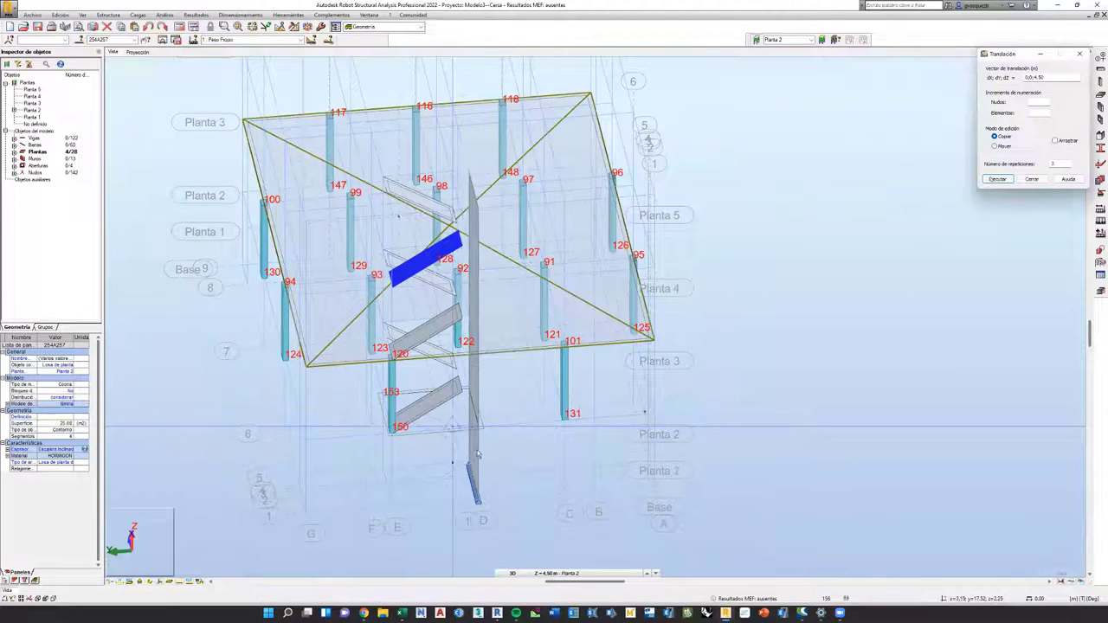
middle_drag(467, 476, 559, 473)
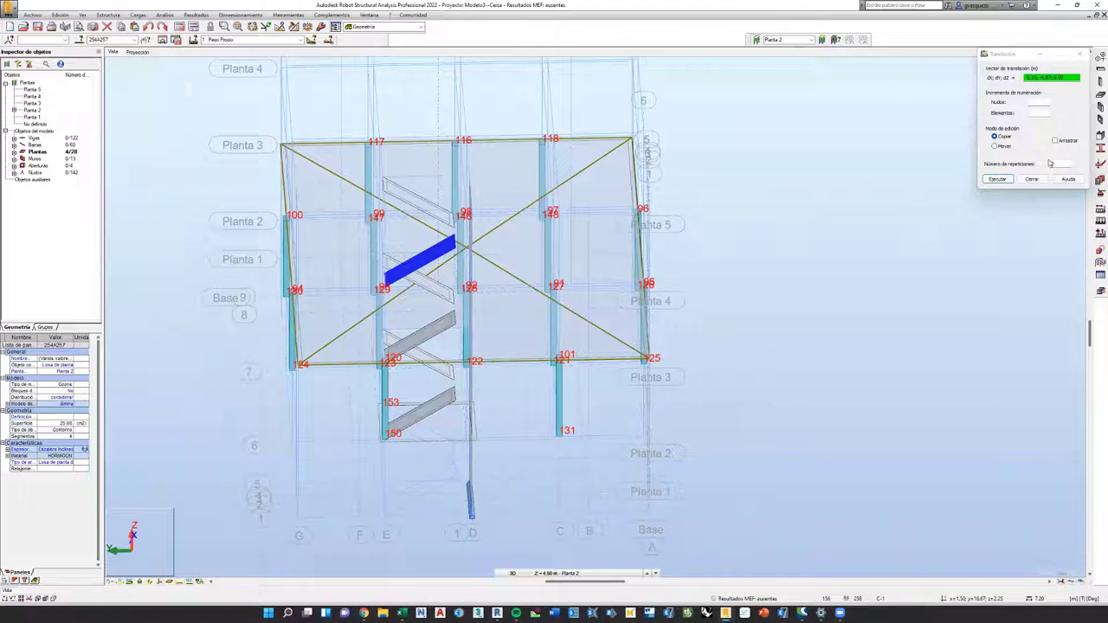
click(544, 414)
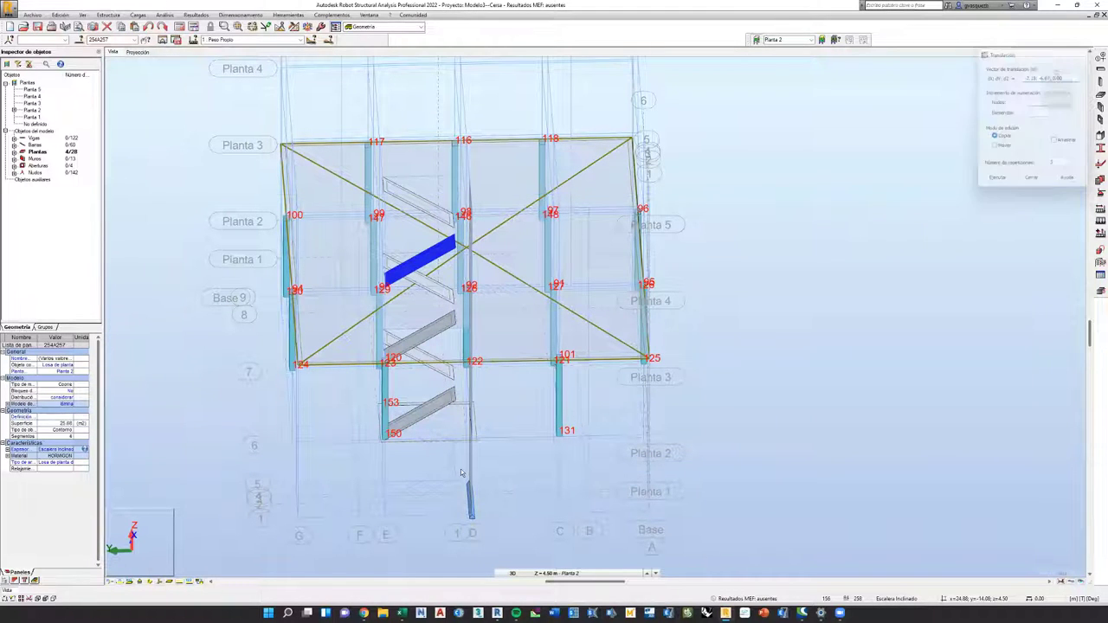
key(Escape)
Show Planta 1 at 2.25 m in the 3D view, close up on the staircase.
scroll(462, 473, up, 5)
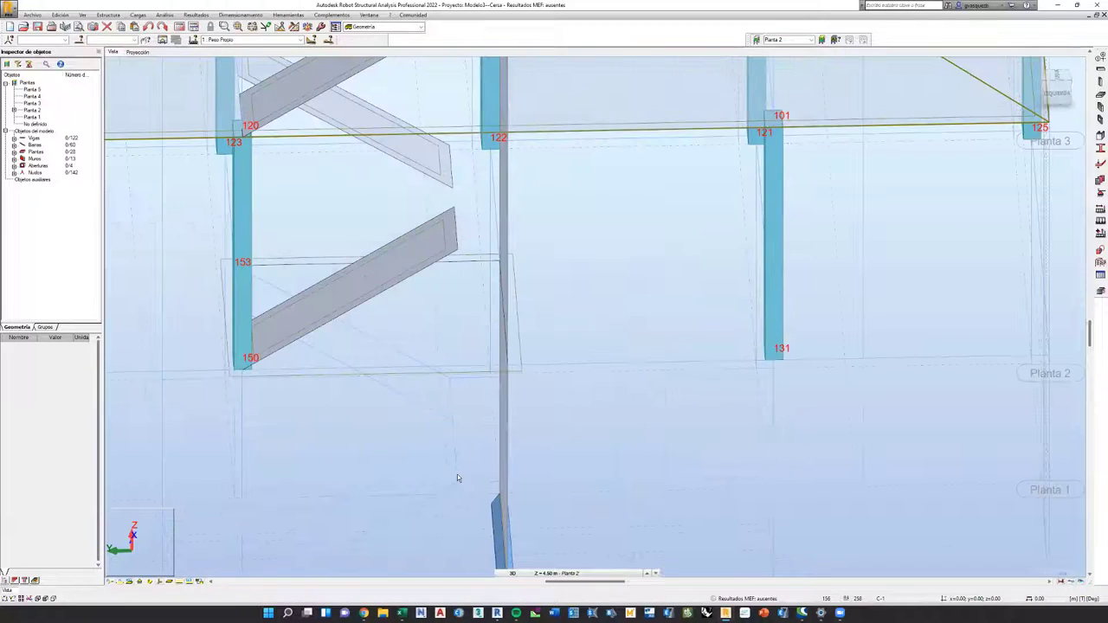
click(554, 573)
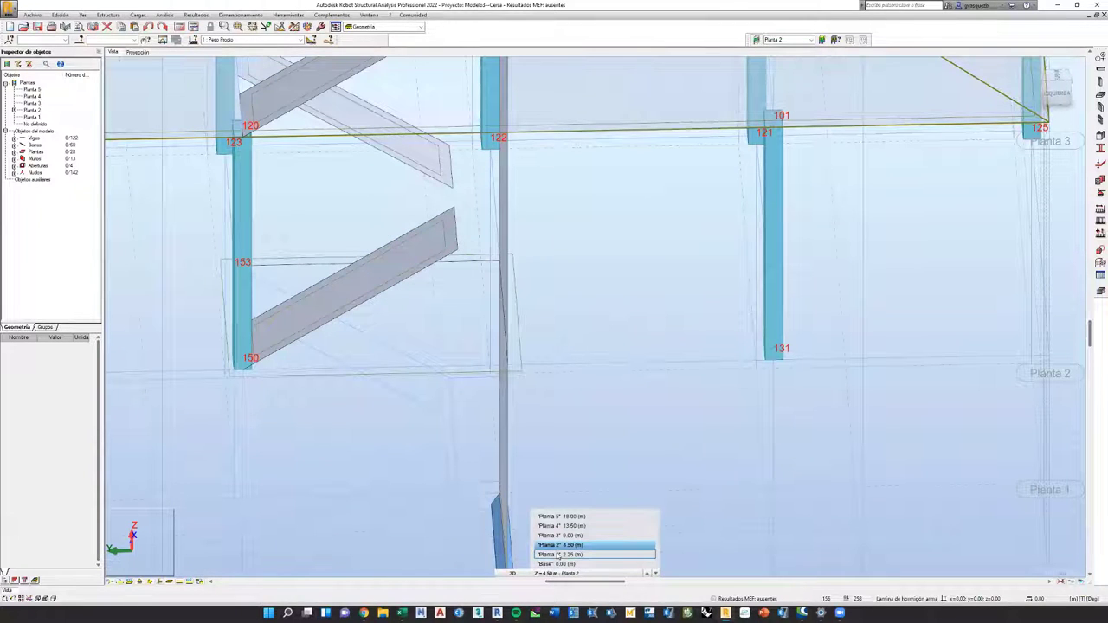
click(572, 555)
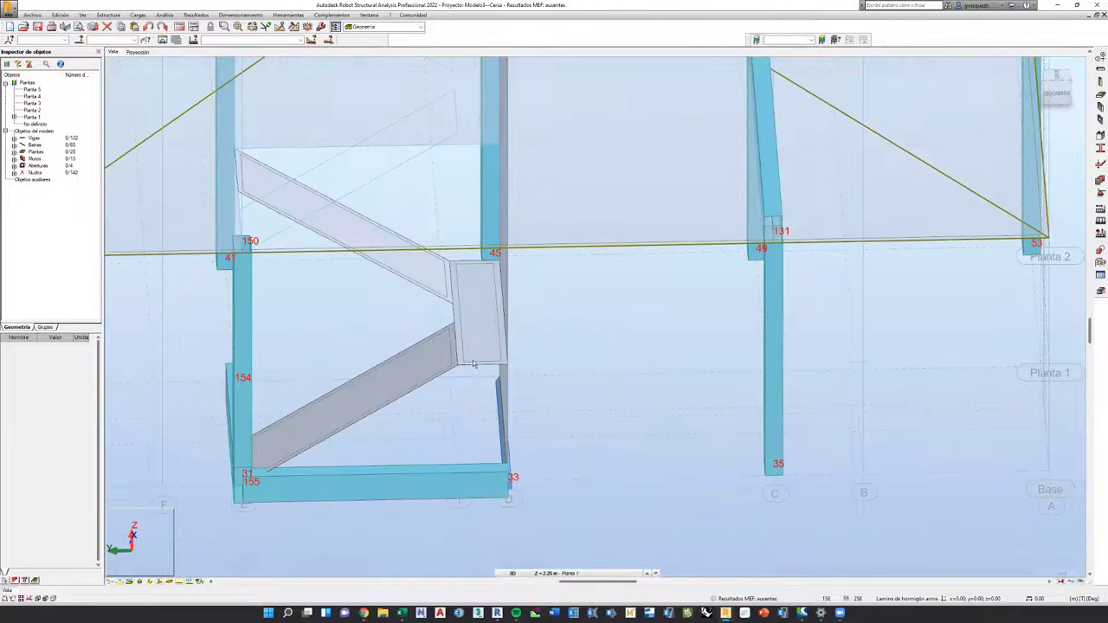
Copy the stair landing slab, panel 234, upward by translation with vector 0, 0, 4.50 m and 3 repetitions.
click(514, 413)
scroll(511, 443, down, 2)
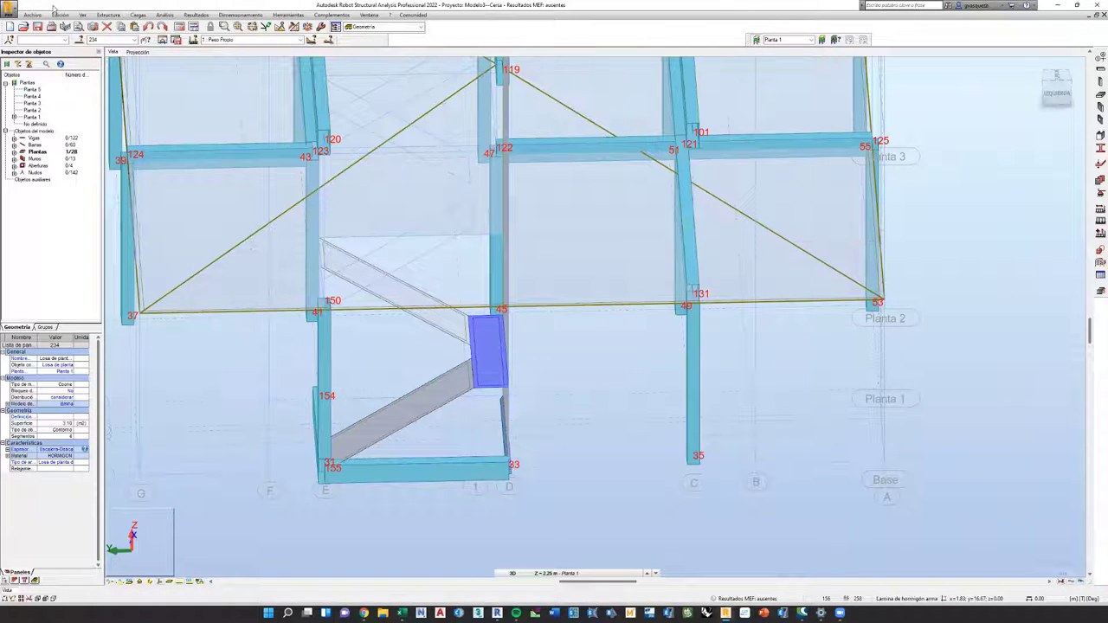
click(60, 14)
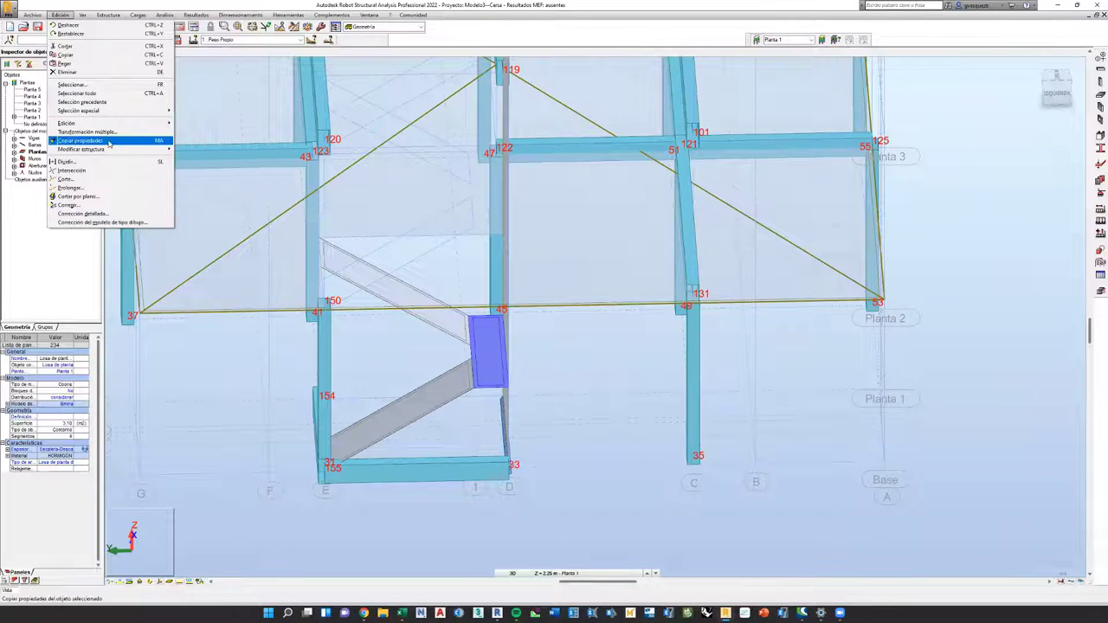
mouse_move(108, 123)
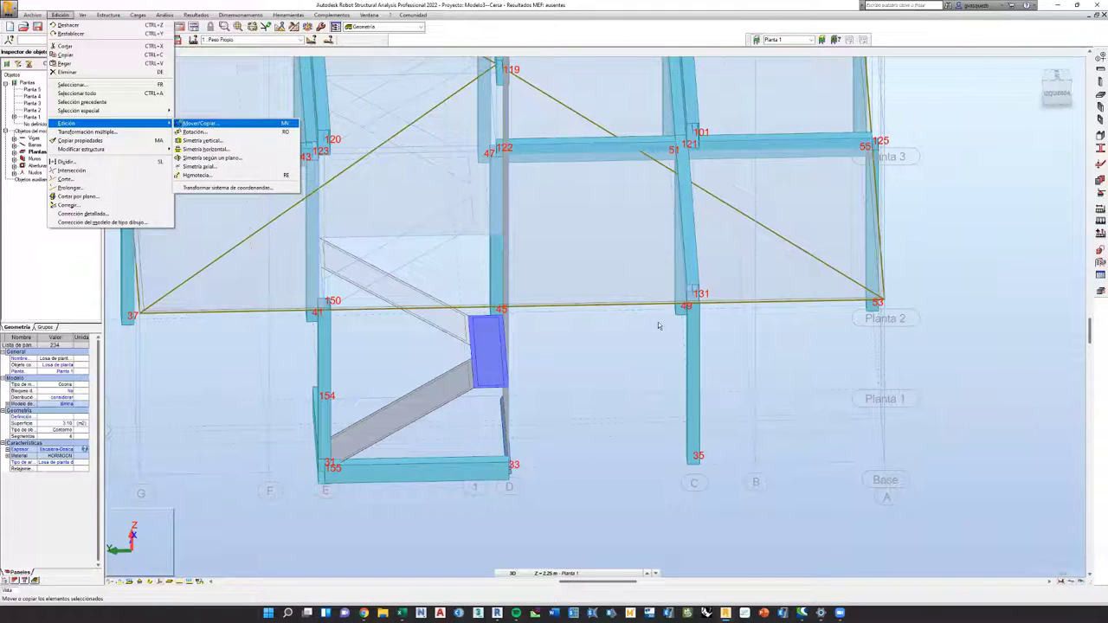
key(Return)
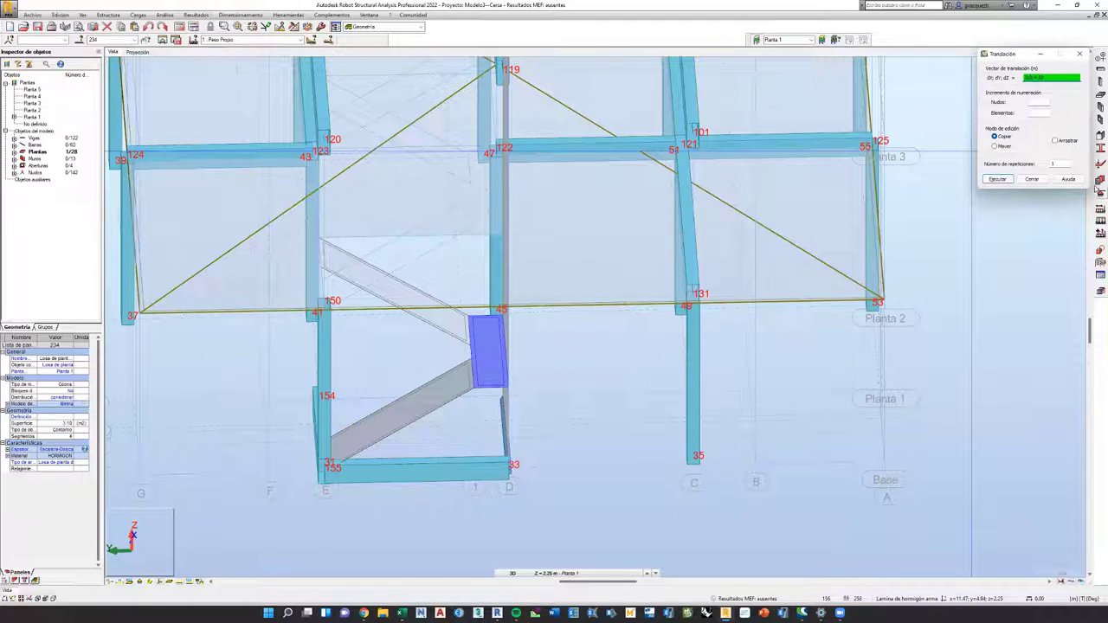
key(Tab)
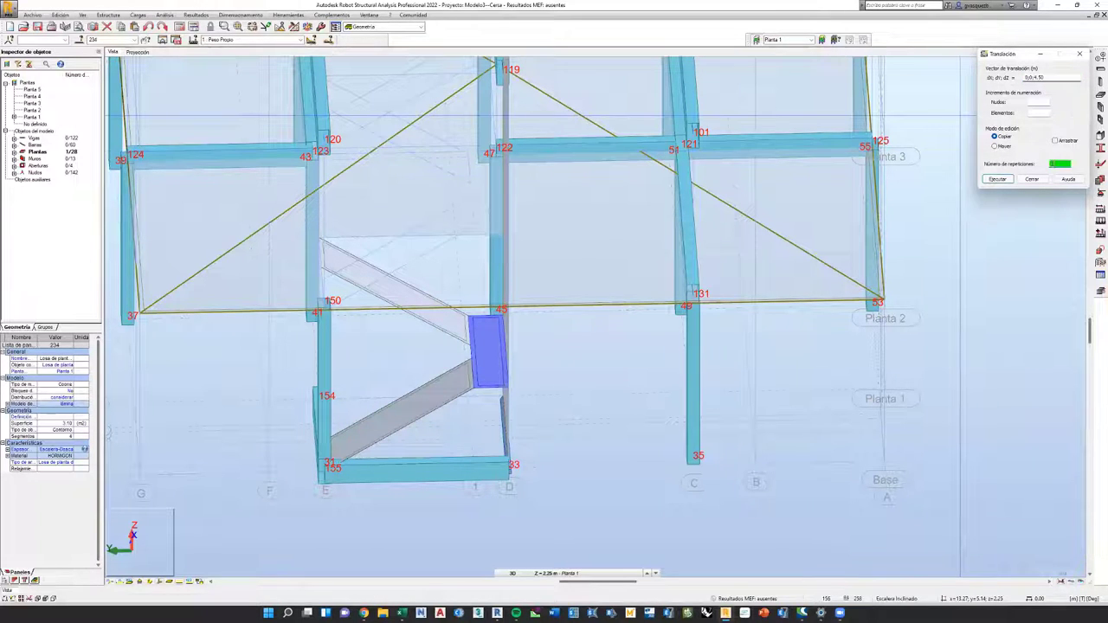
text(0)
click(998, 179)
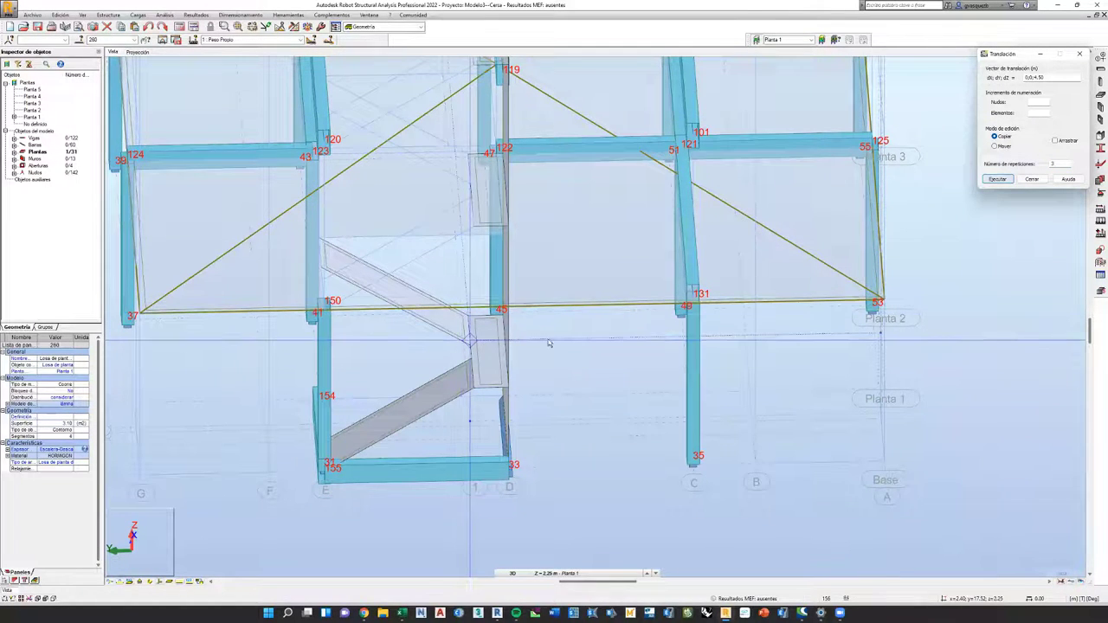
Orbit to an isometric view of the whole building, end the translation command and clear the selection.
scroll(548, 344, down, 5)
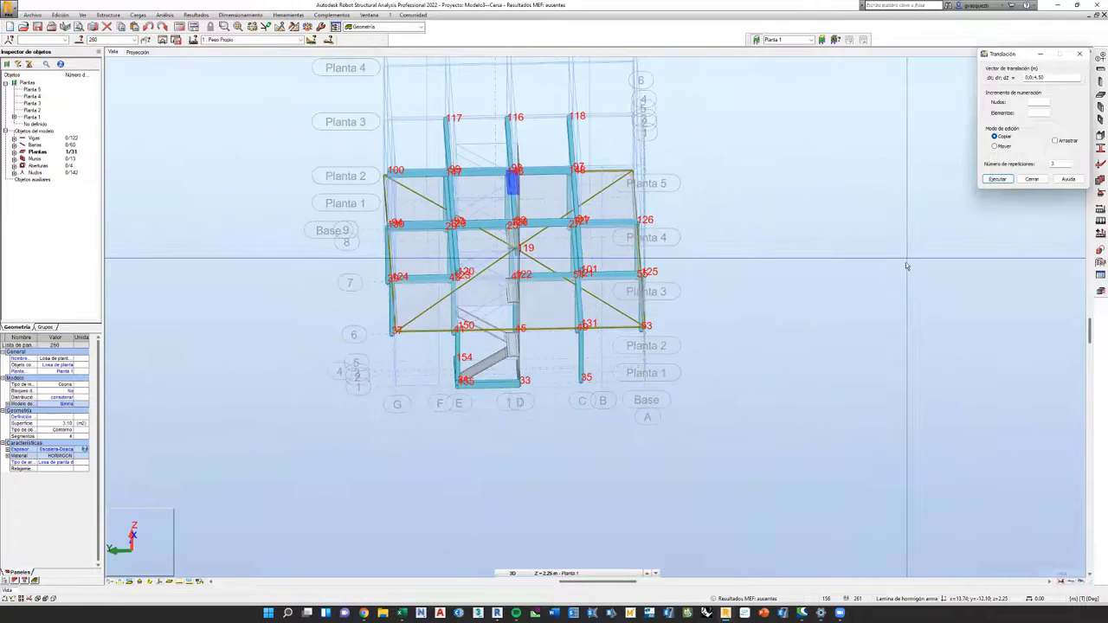
shift+middle_drag(915, 307, 1074, 69)
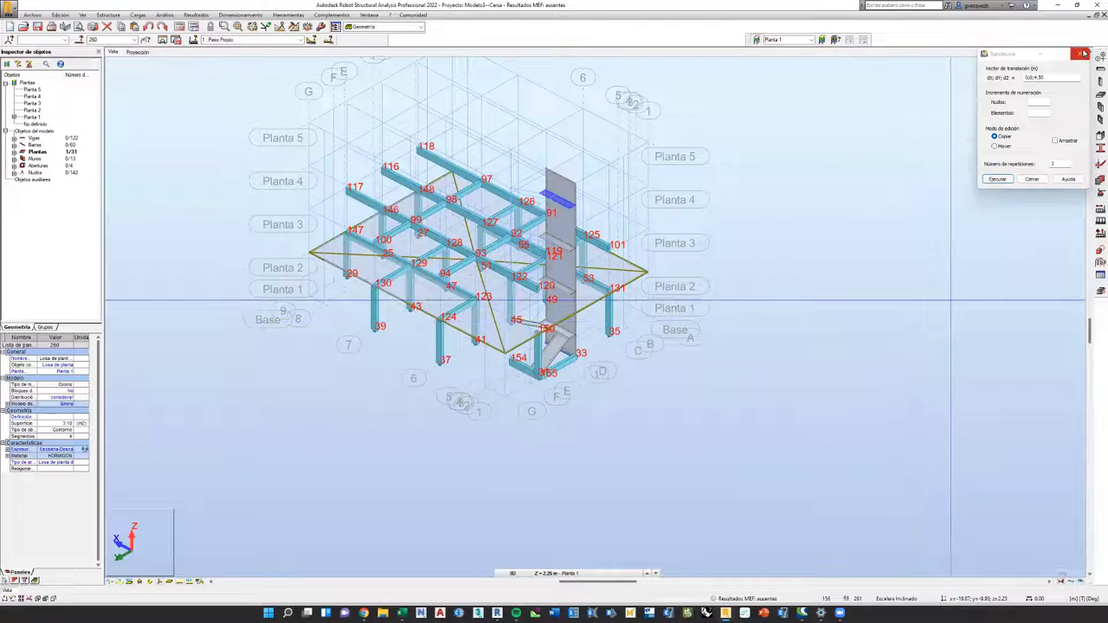
click(1082, 54)
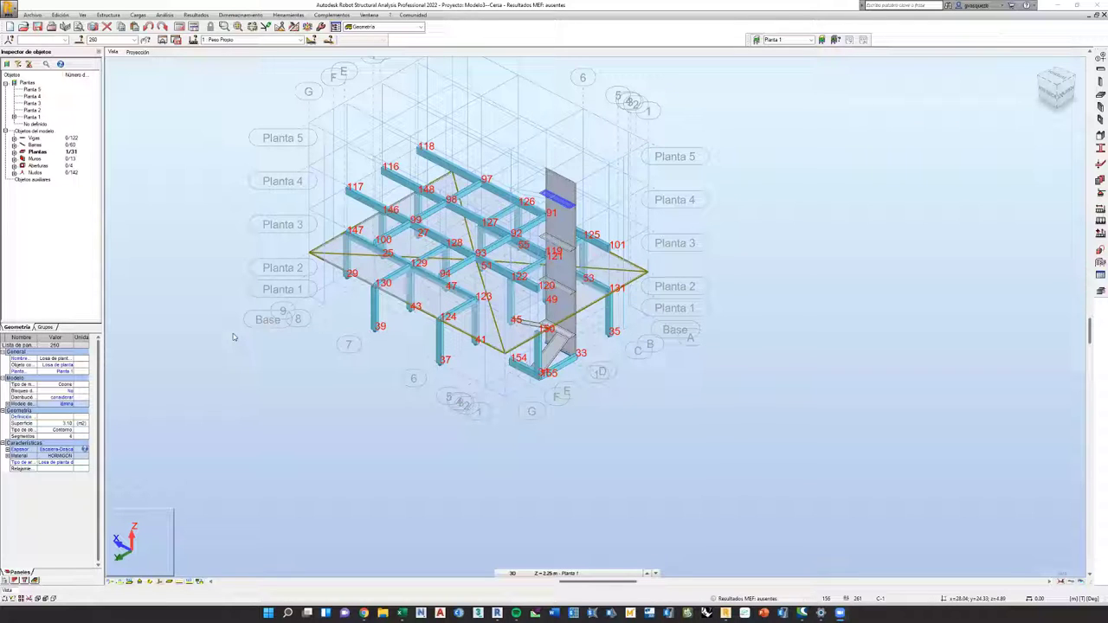
click(141, 242)
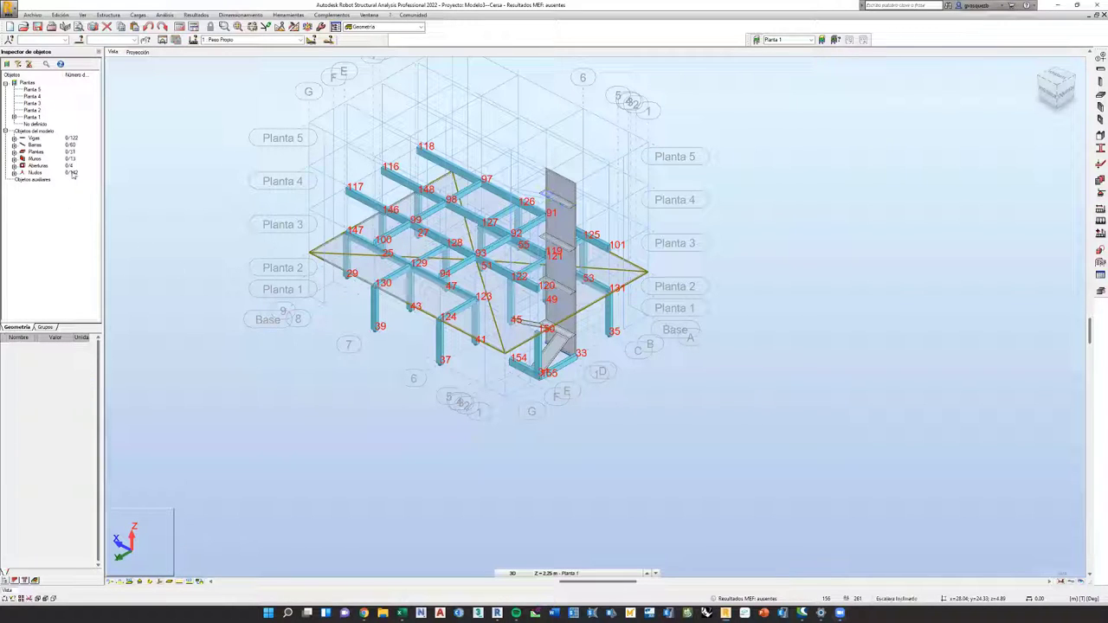
Switch to the E-30 2018.pdf seismic standard in Adobe Acrobat and go to Anexo II, Zonificación Sísmica, on page 14.
click(401, 613)
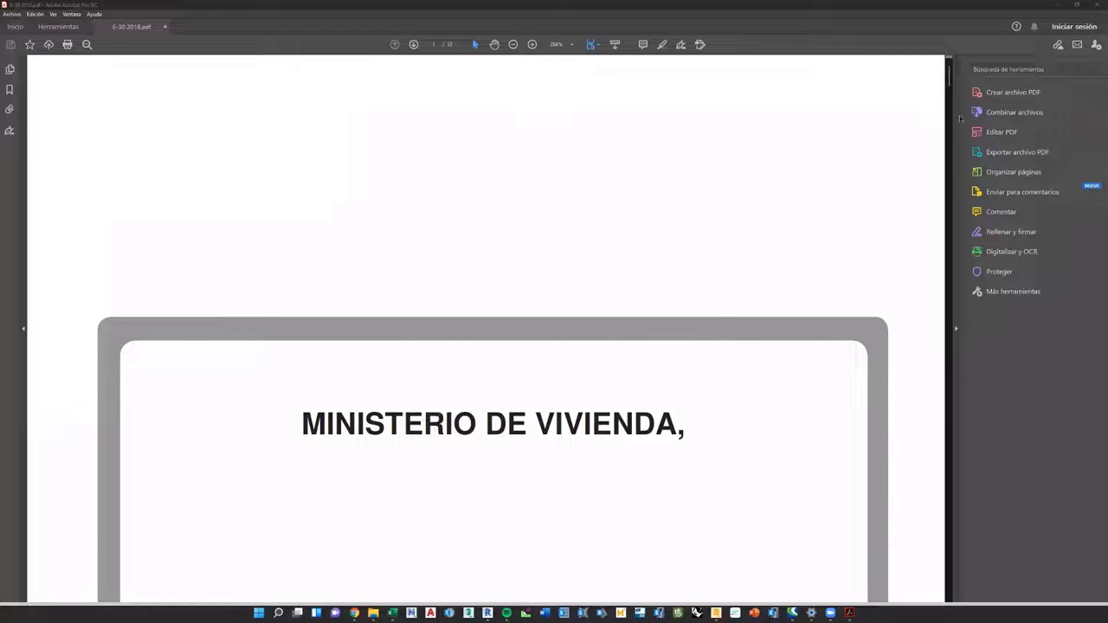
scroll(477, 254, down, 10)
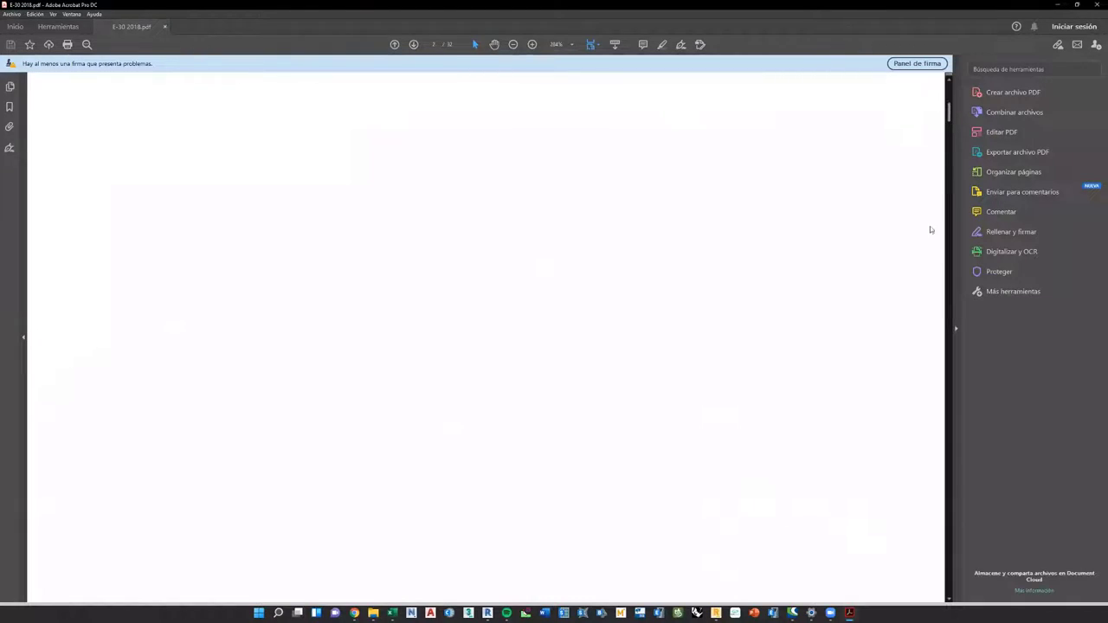
click(942, 314)
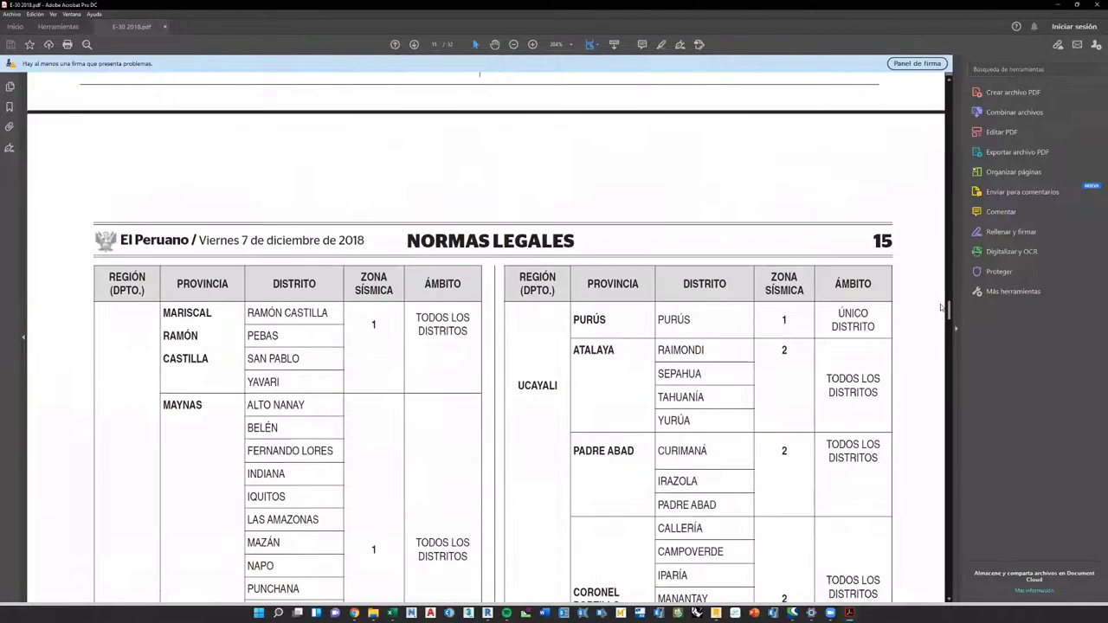
drag(942, 308, 948, 304)
scroll(609, 317, down, 3)
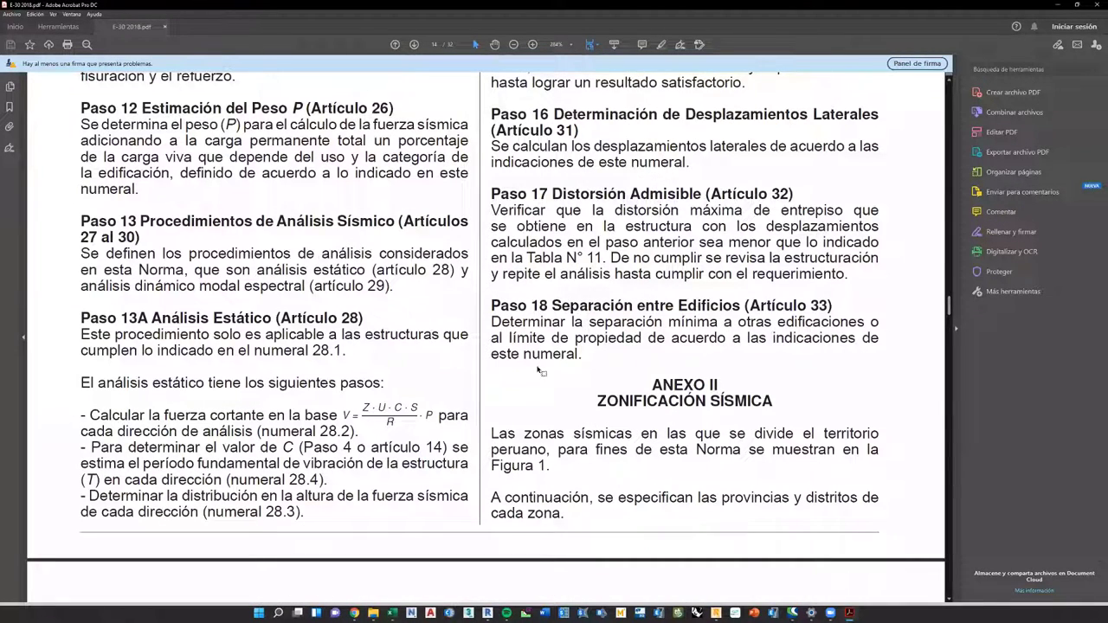
Look through the Anexo II seismic zone tables by region, province and district, up to the Cajamarca region on page 26.
scroll(351, 376, down, 15)
scroll(347, 376, down, 8)
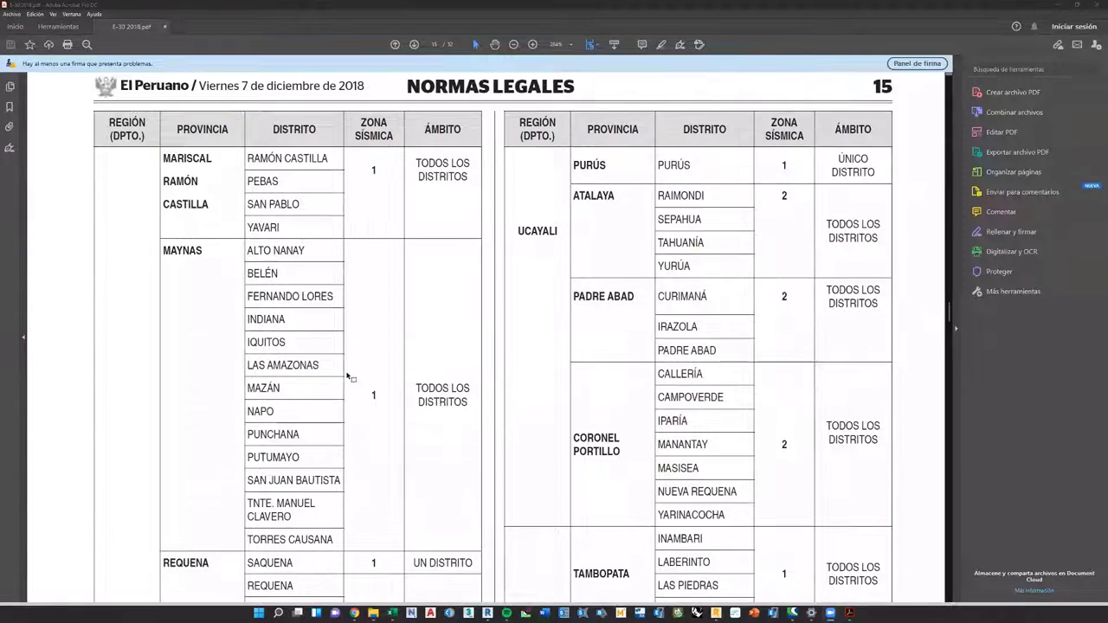
scroll(354, 436, down, 14)
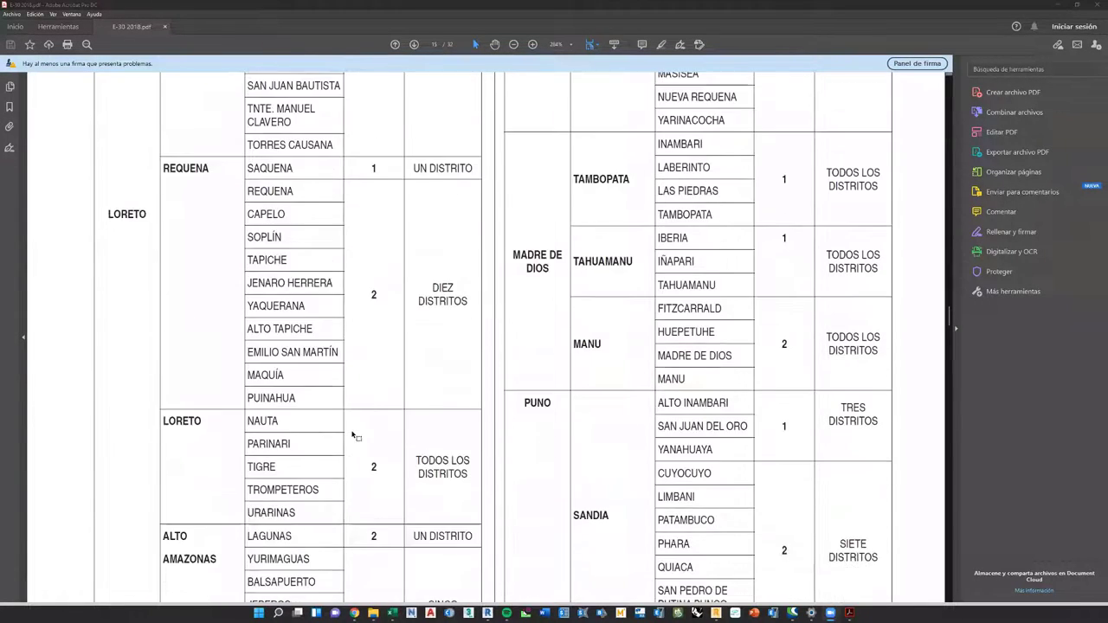
scroll(351, 431, down, 12)
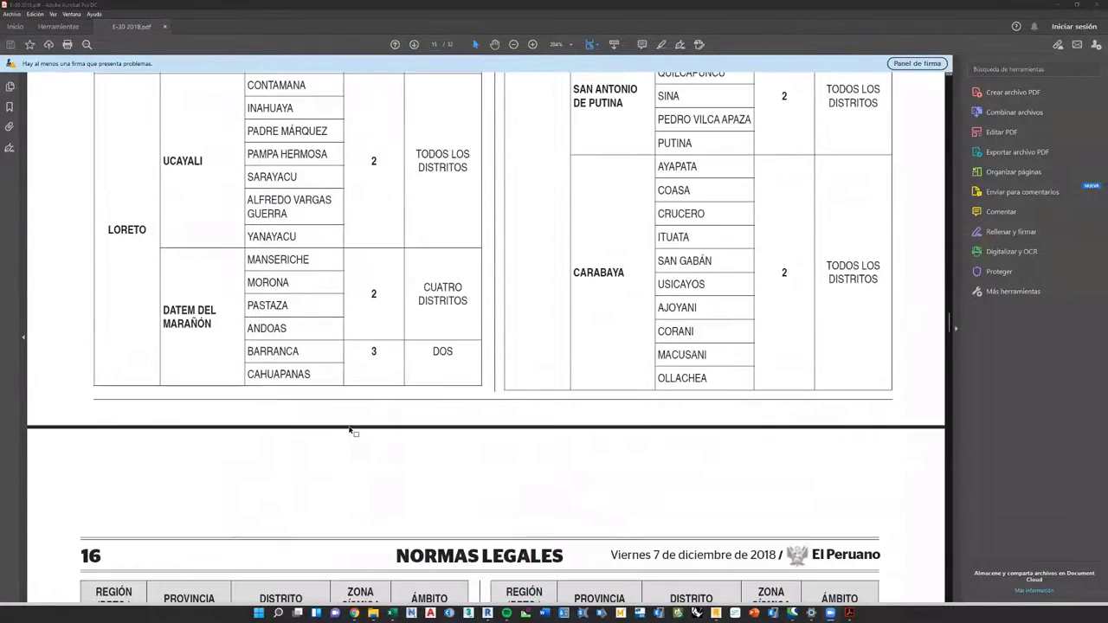
scroll(352, 427, down, 20)
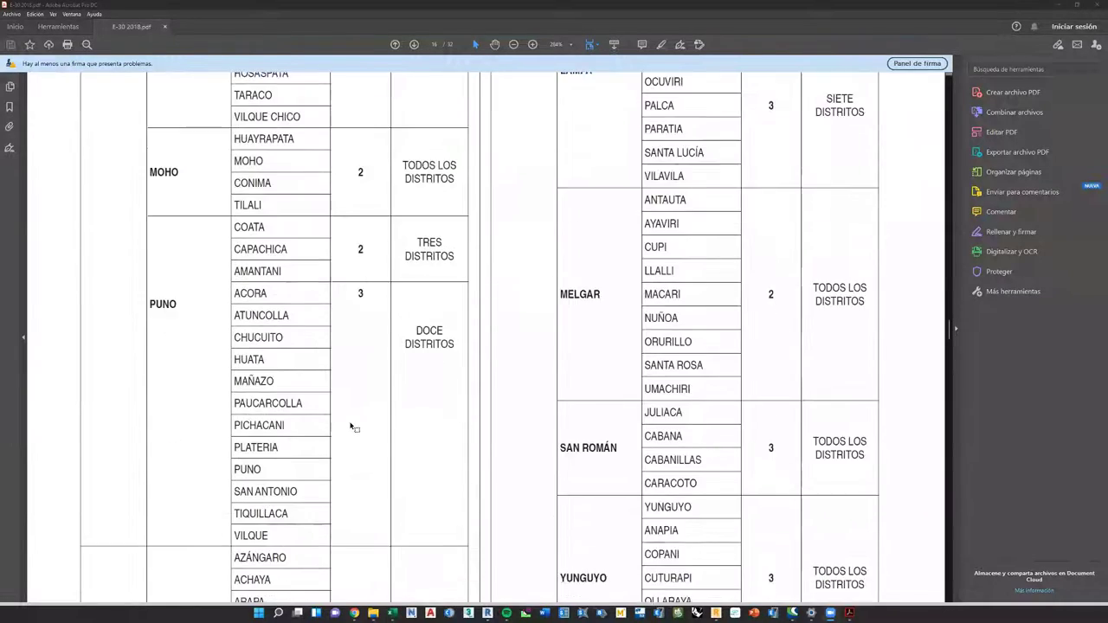
scroll(392, 411, down, 20)
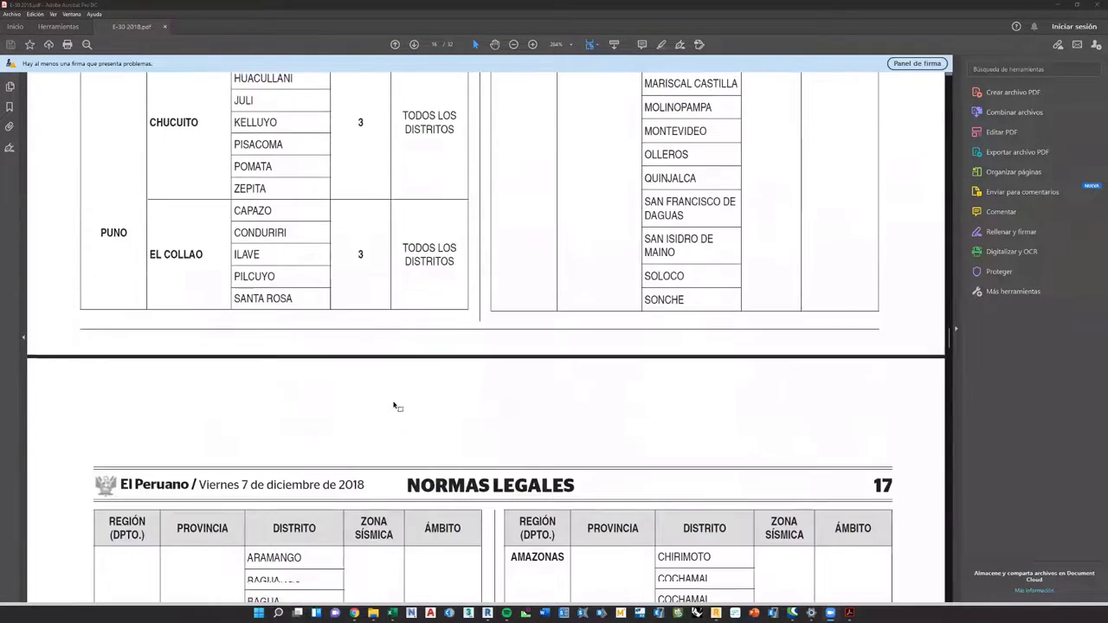
scroll(394, 405, down, 20)
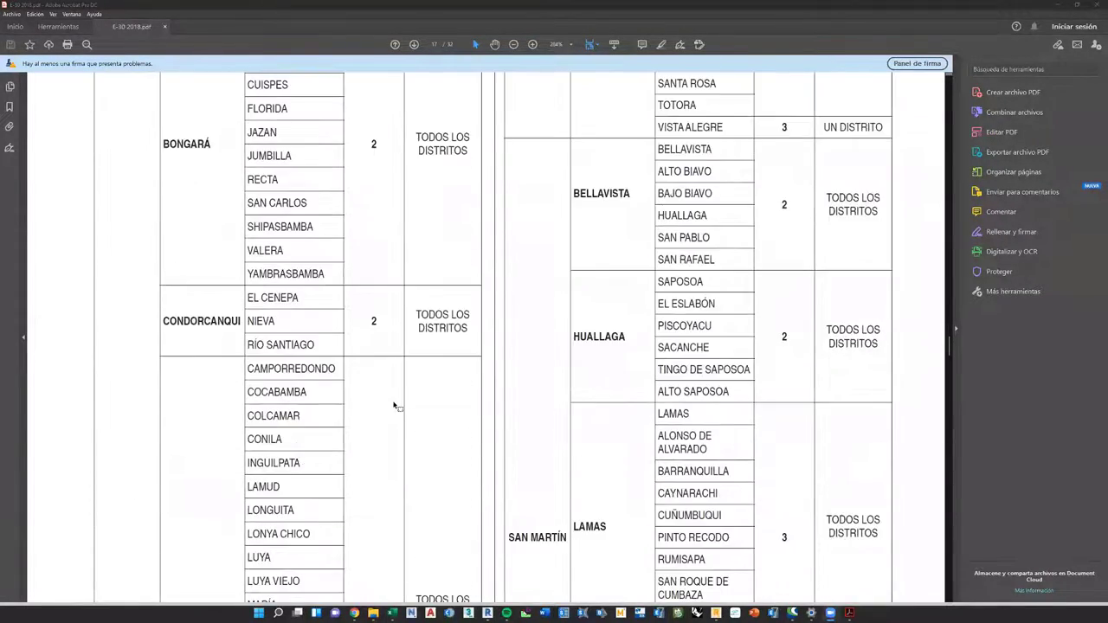
scroll(394, 406, down, 20)
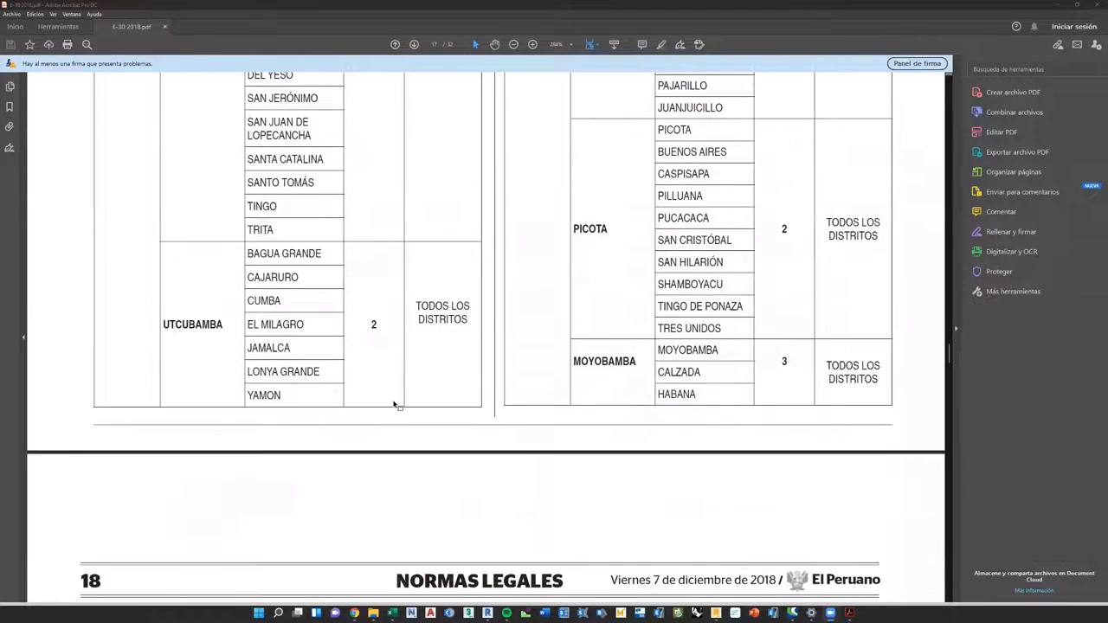
scroll(394, 406, down, 20)
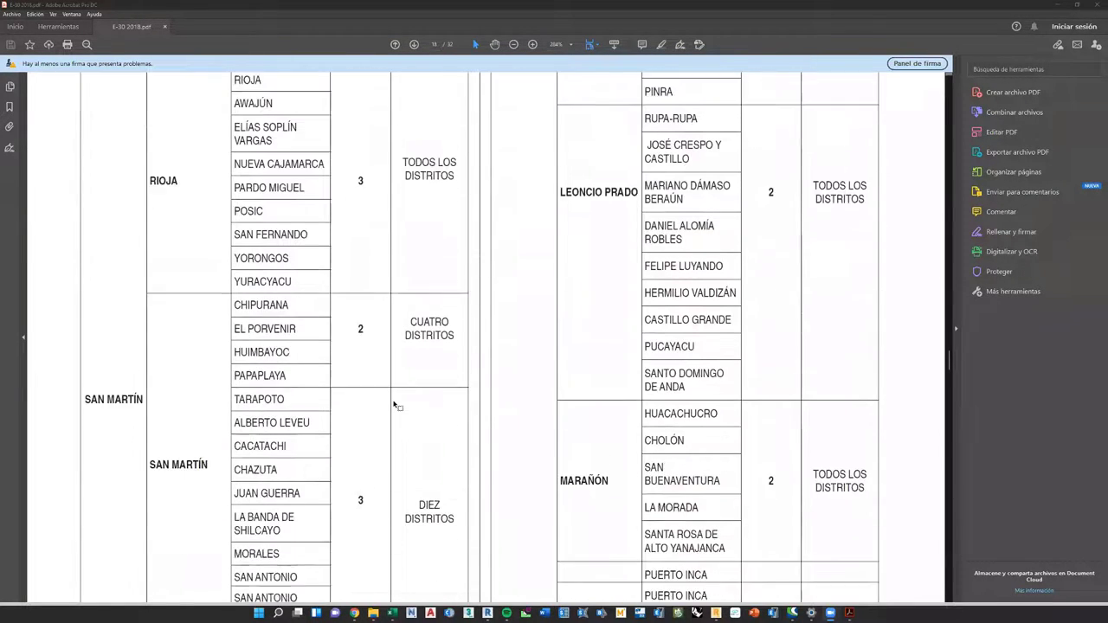
scroll(394, 405, down, 20)
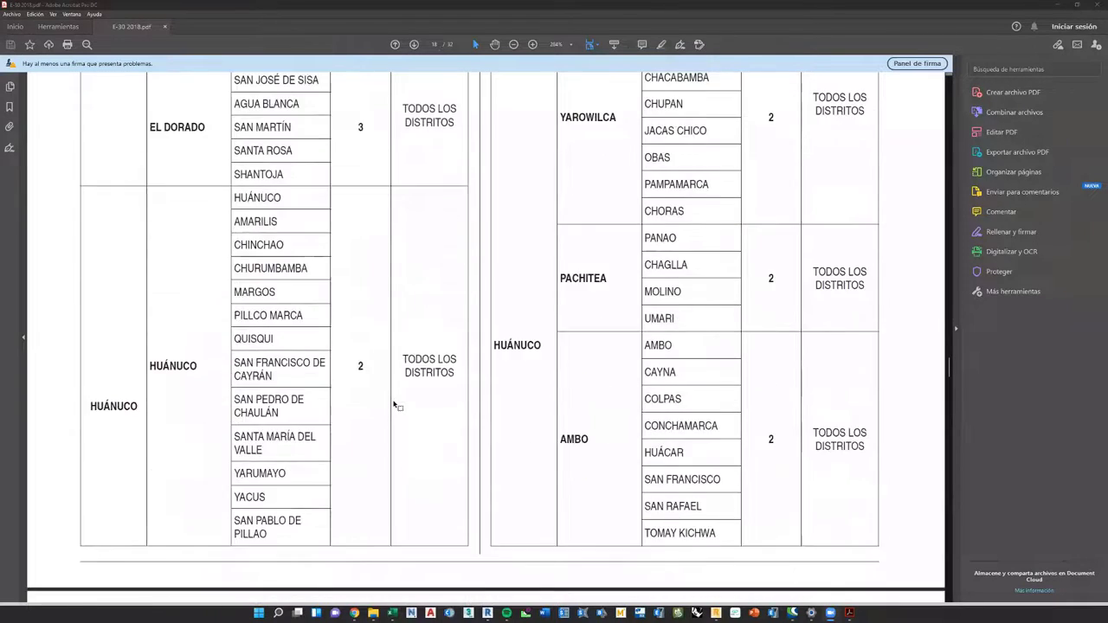
scroll(394, 405, down, 20)
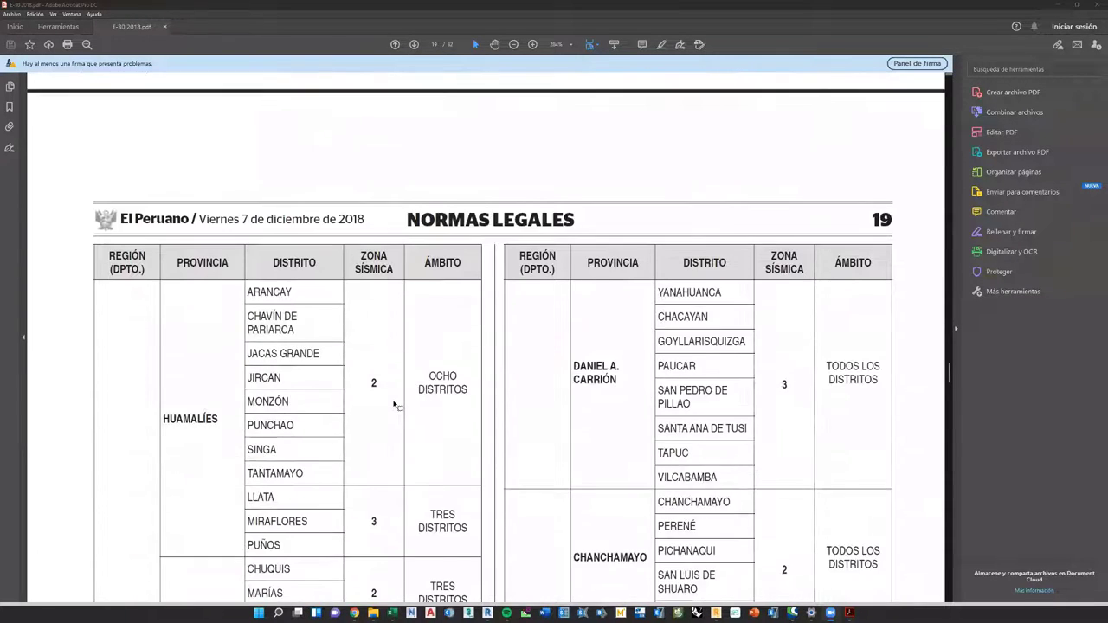
scroll(394, 405, down, 15)
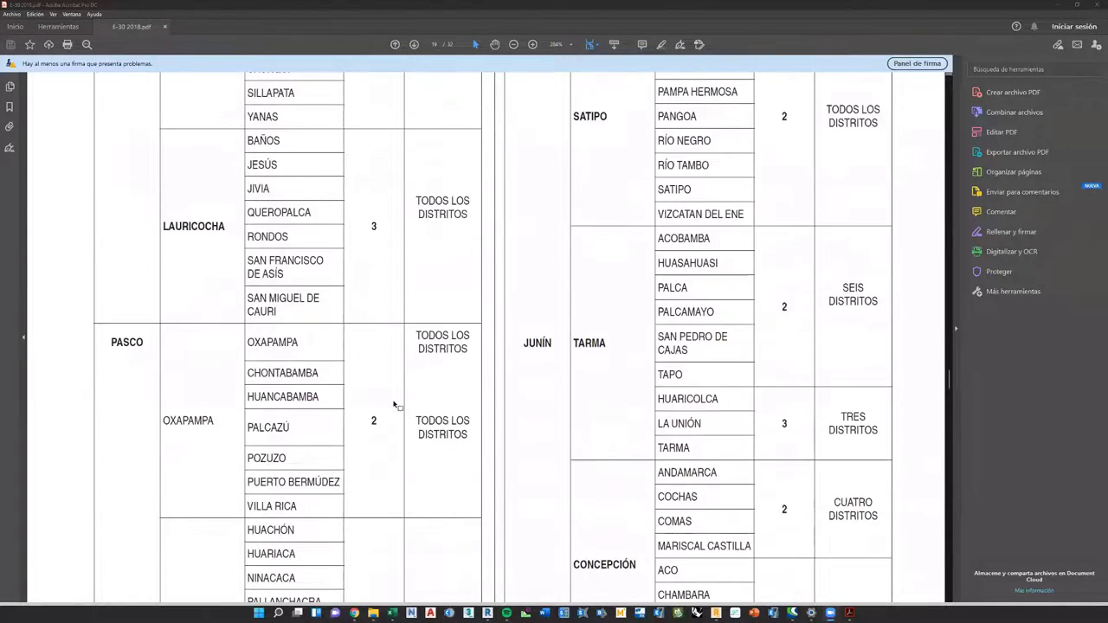
scroll(394, 405, down, 20)
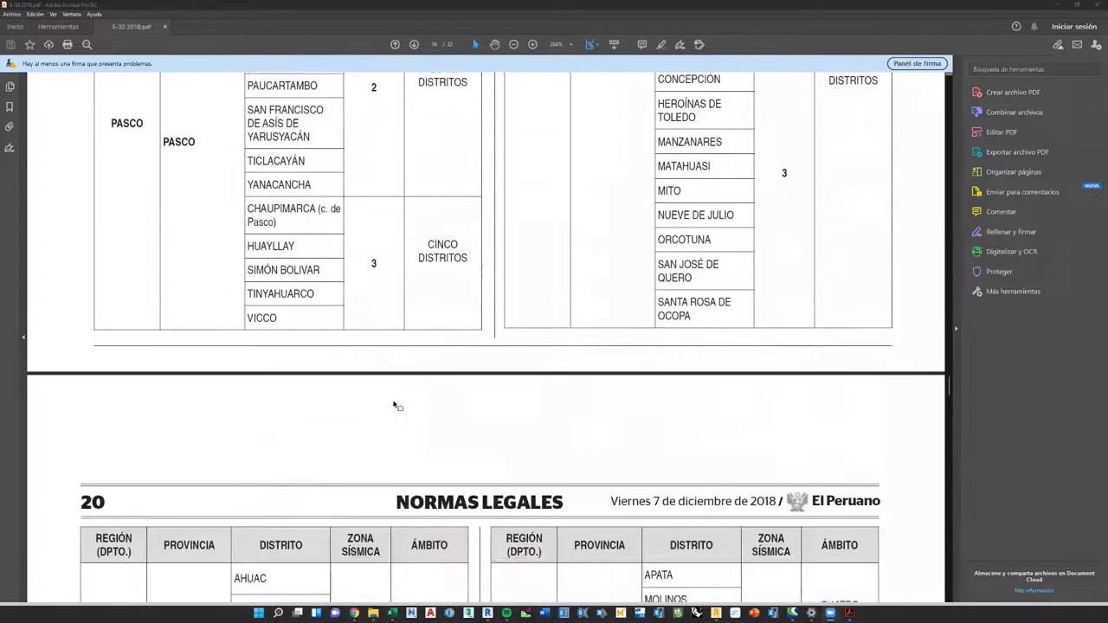
scroll(394, 406, down, 20)
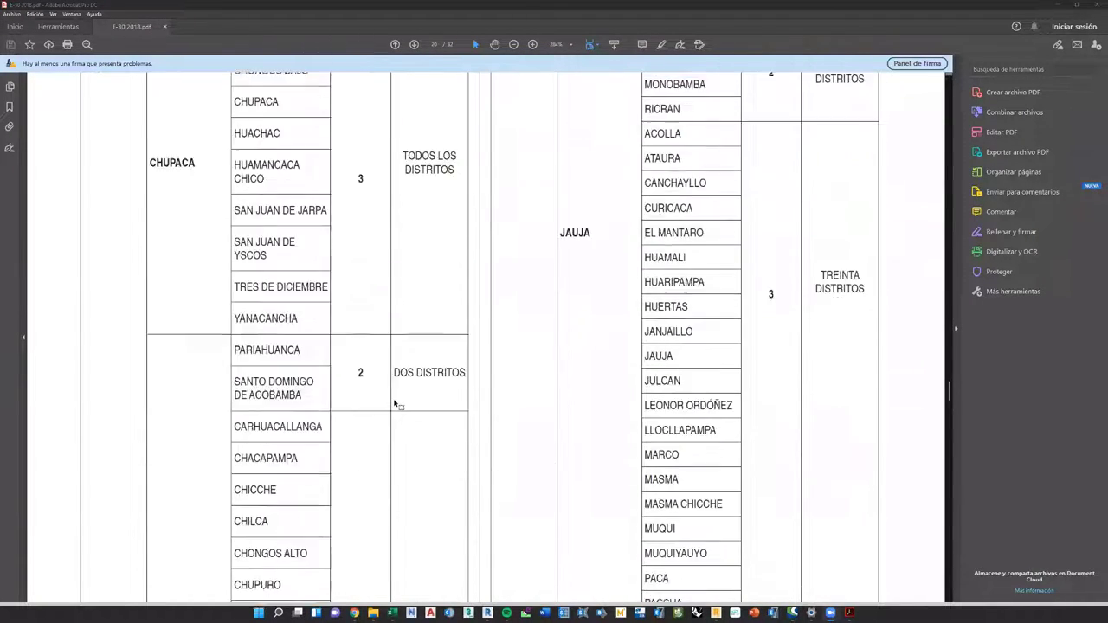
scroll(394, 406, down, 20)
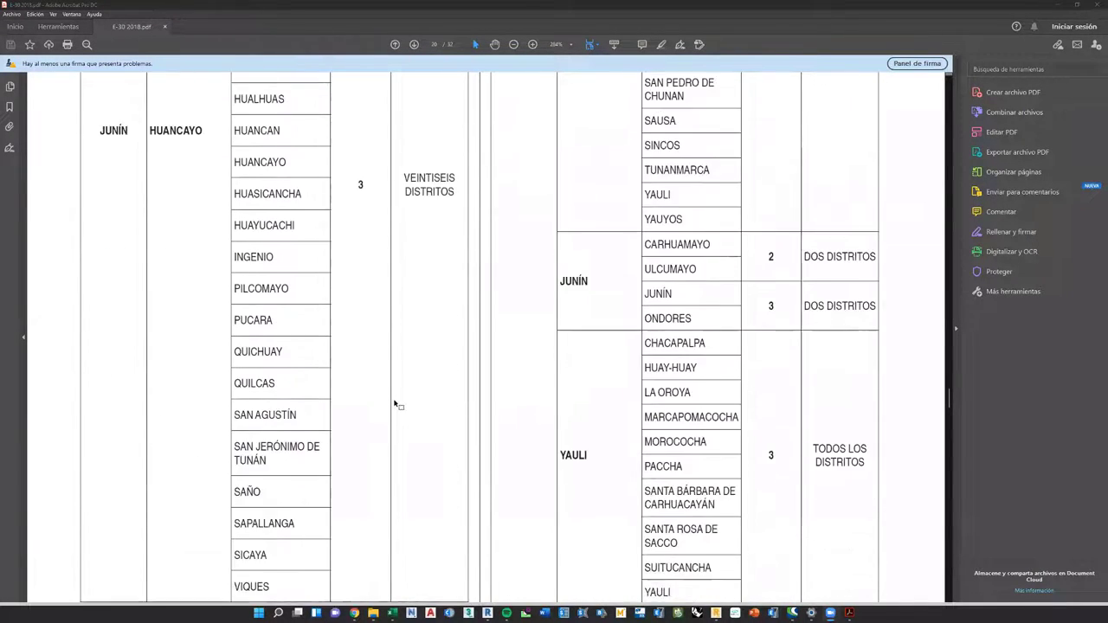
scroll(394, 405, down, 5)
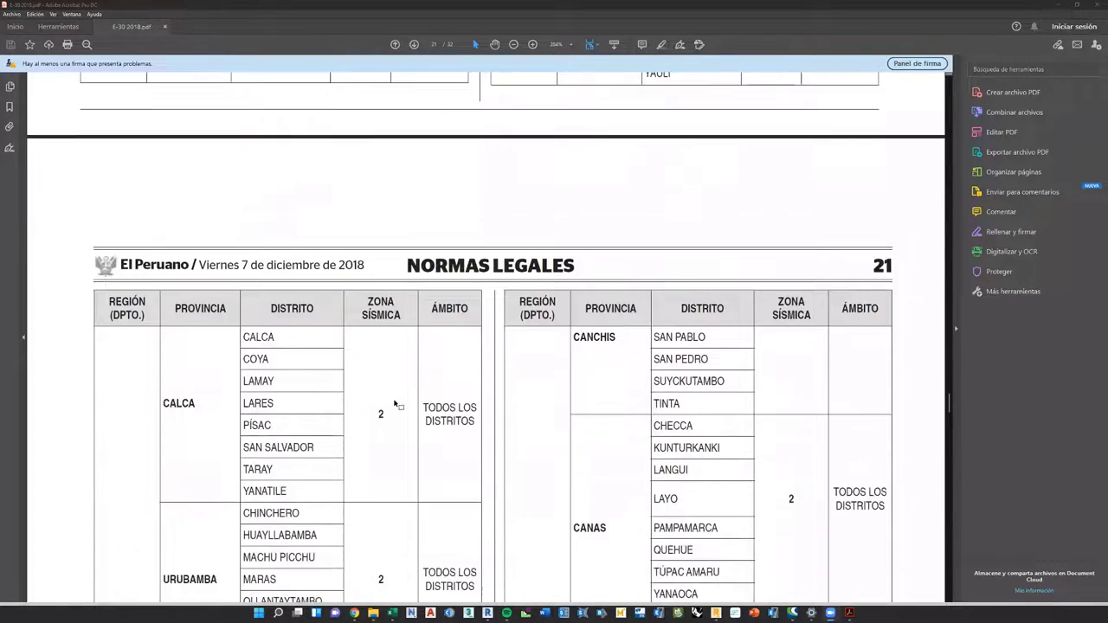
scroll(394, 405, down, 8)
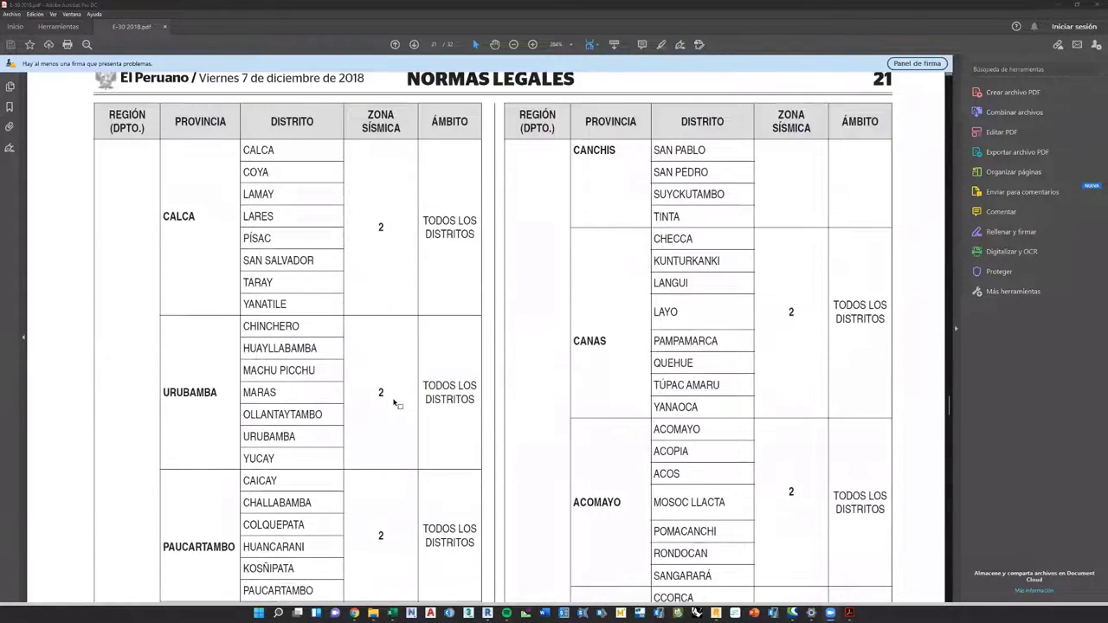
scroll(395, 405, down, 8)
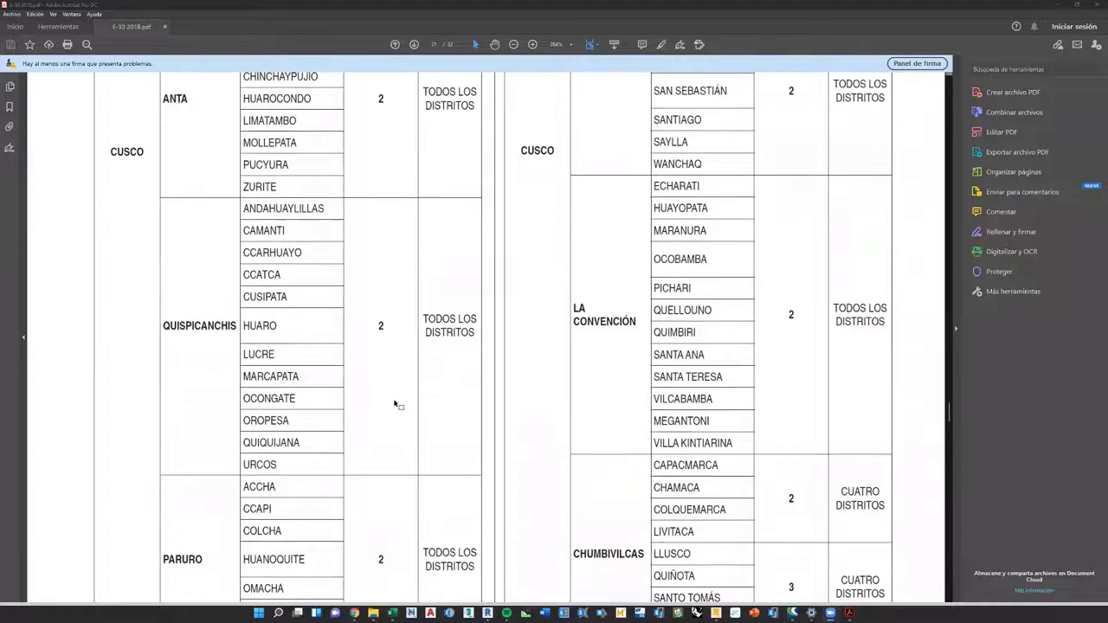
scroll(395, 405, down, 8)
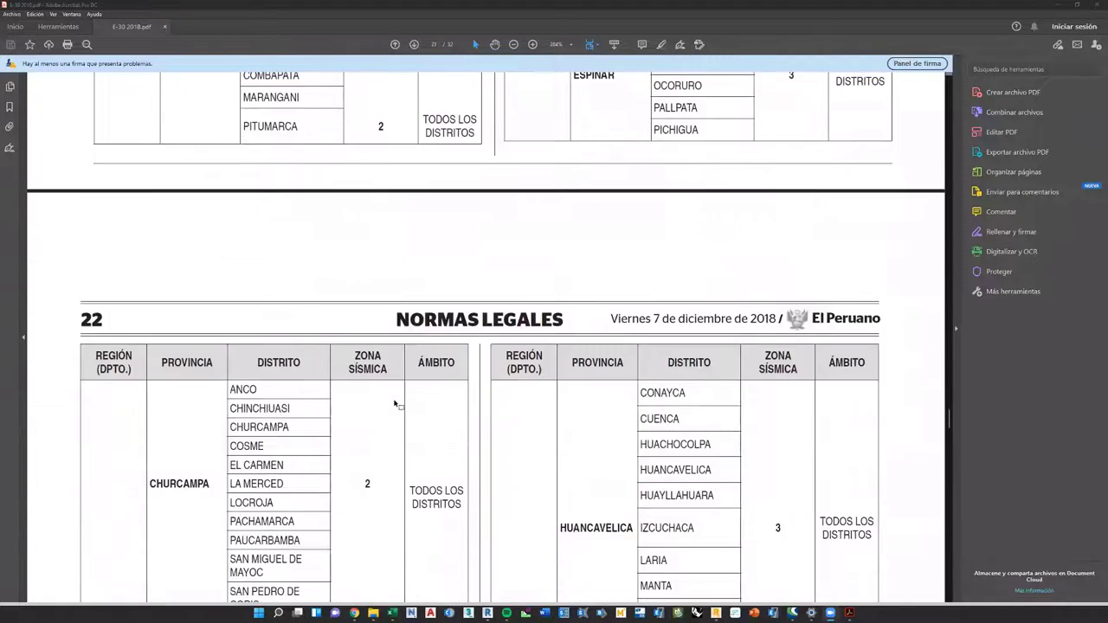
scroll(395, 404, down, 6)
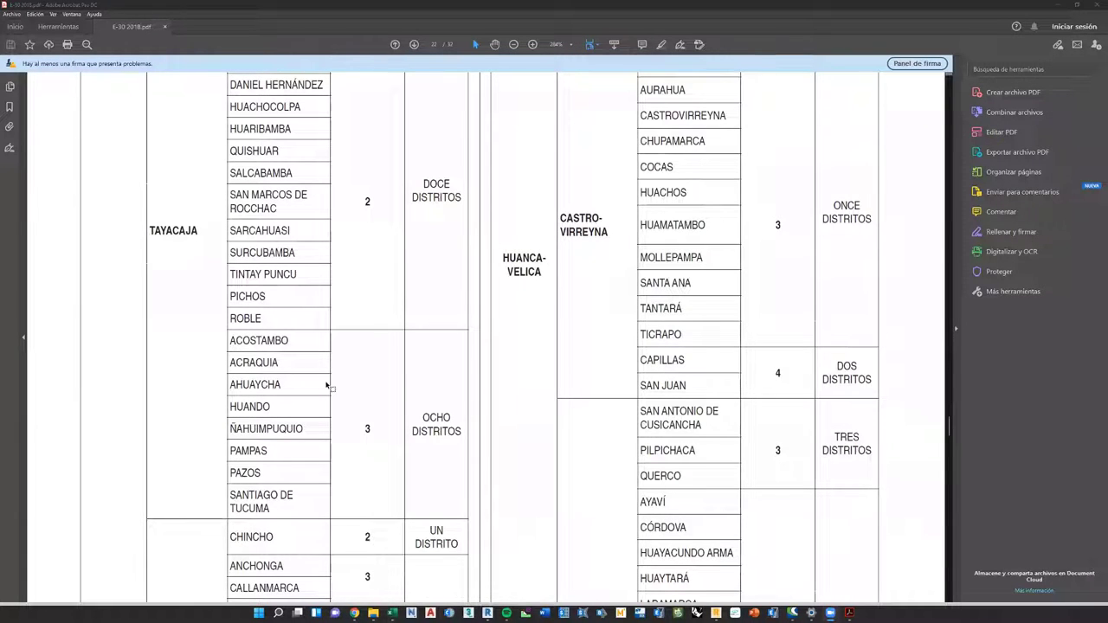
scroll(329, 386, down, 10)
scroll(326, 386, down, 10)
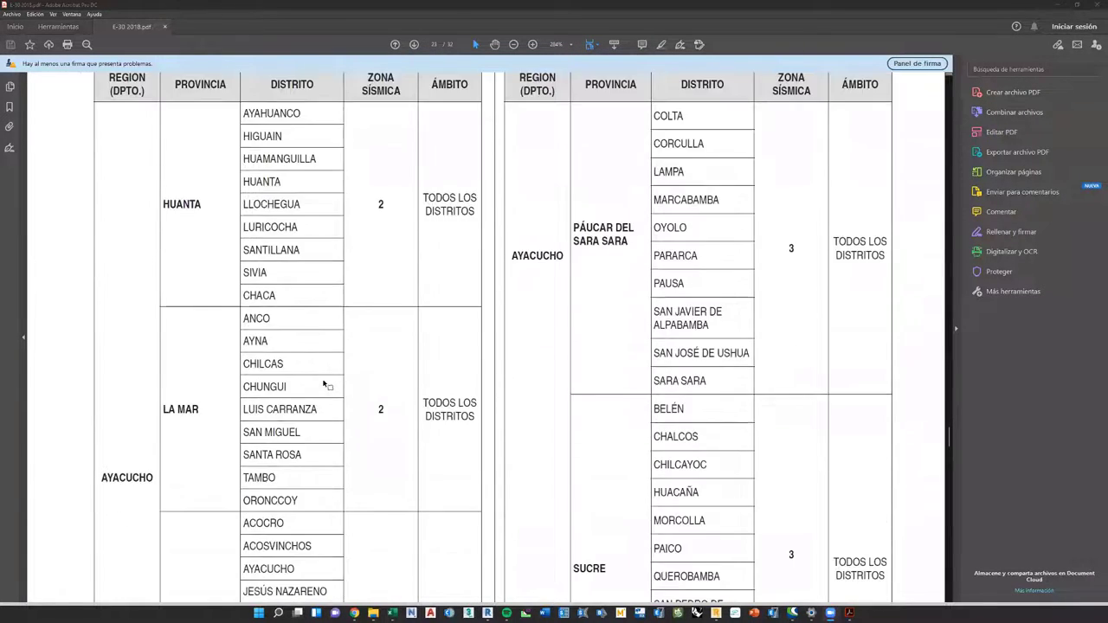
scroll(324, 381, down, 10)
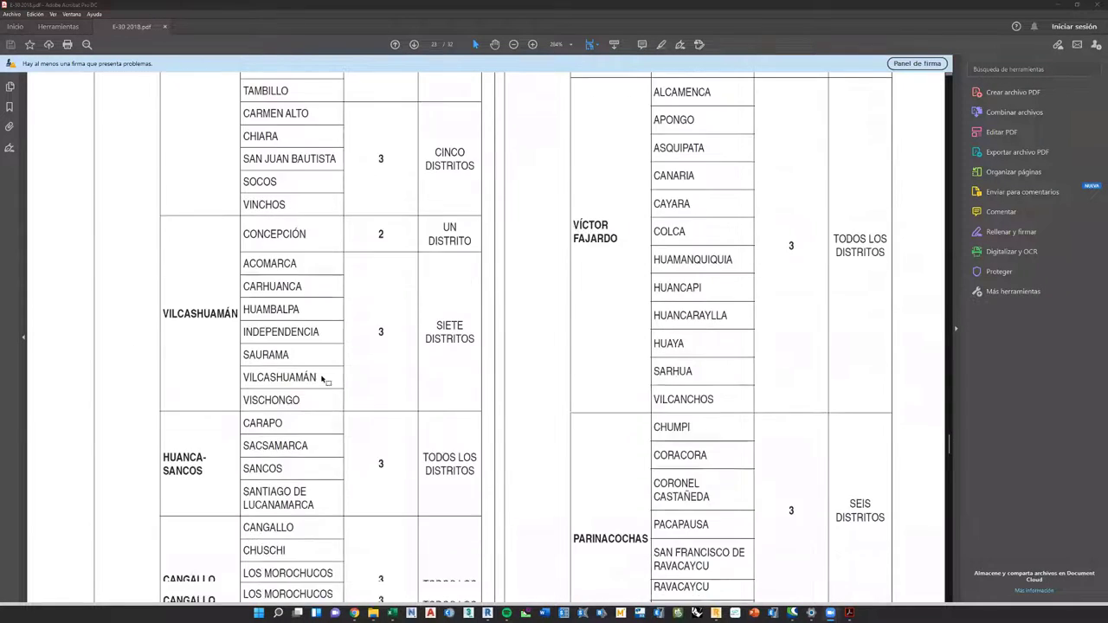
scroll(323, 381, down, 9)
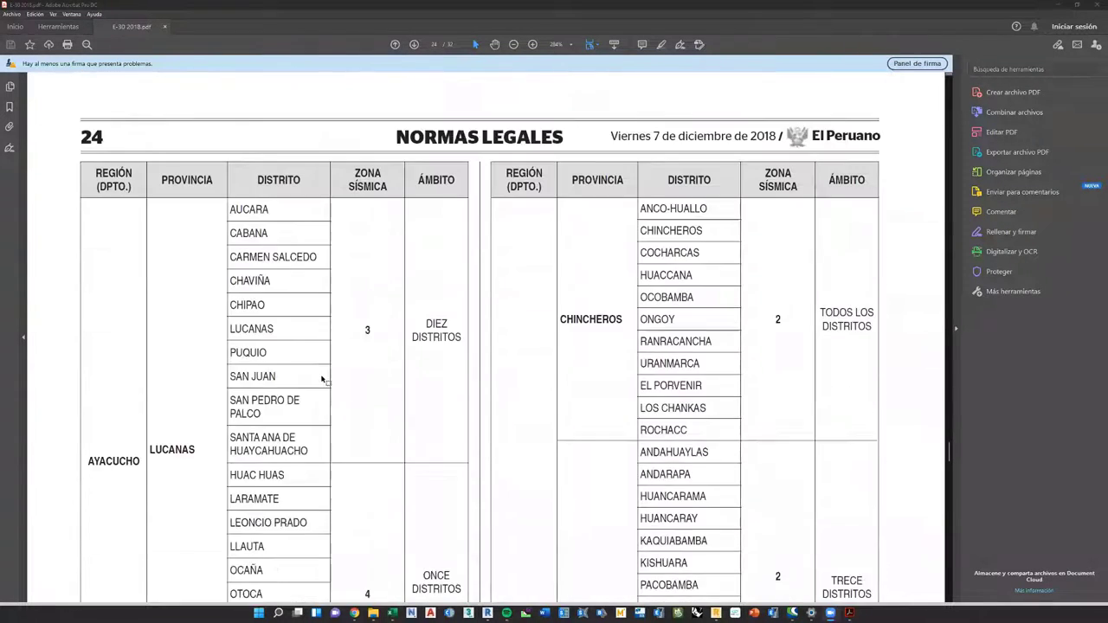
scroll(322, 379, down, 9)
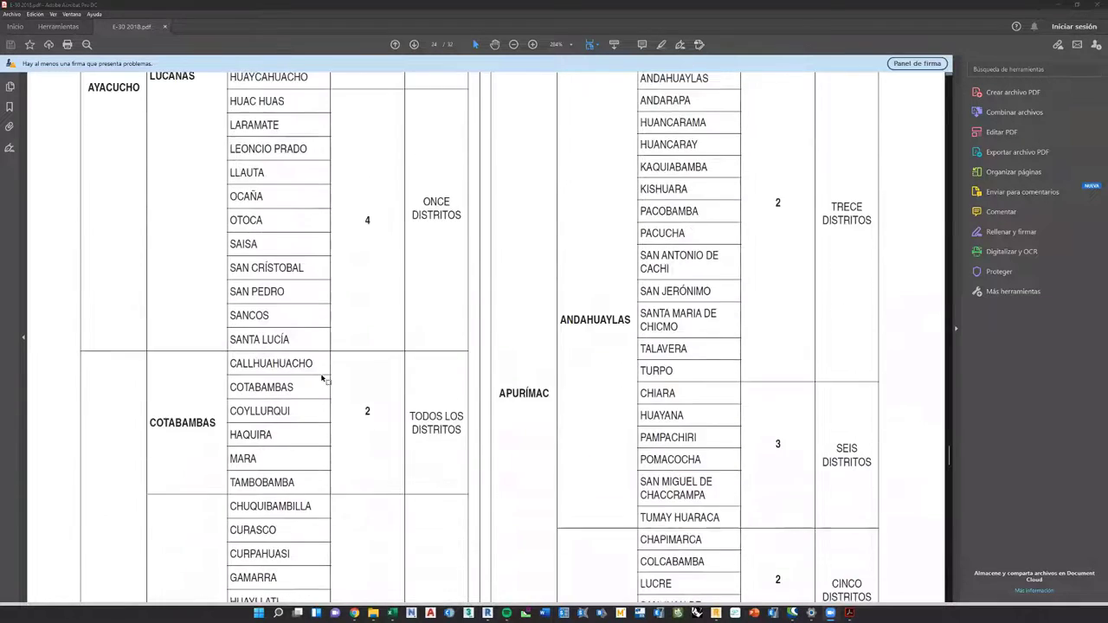
scroll(322, 379, down, 11)
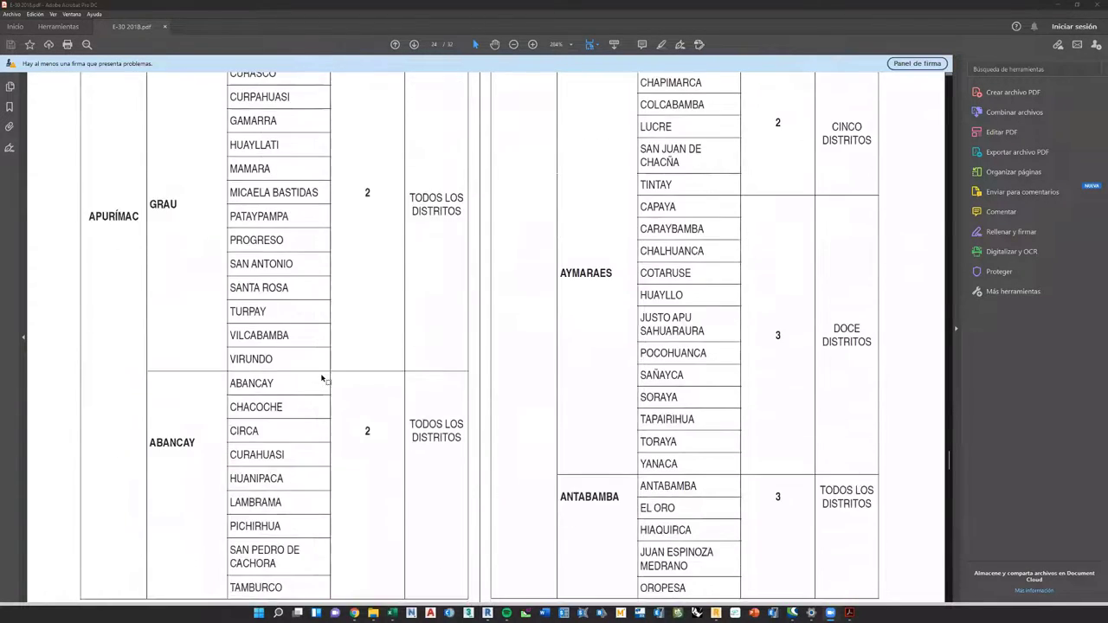
scroll(322, 379, down, 9)
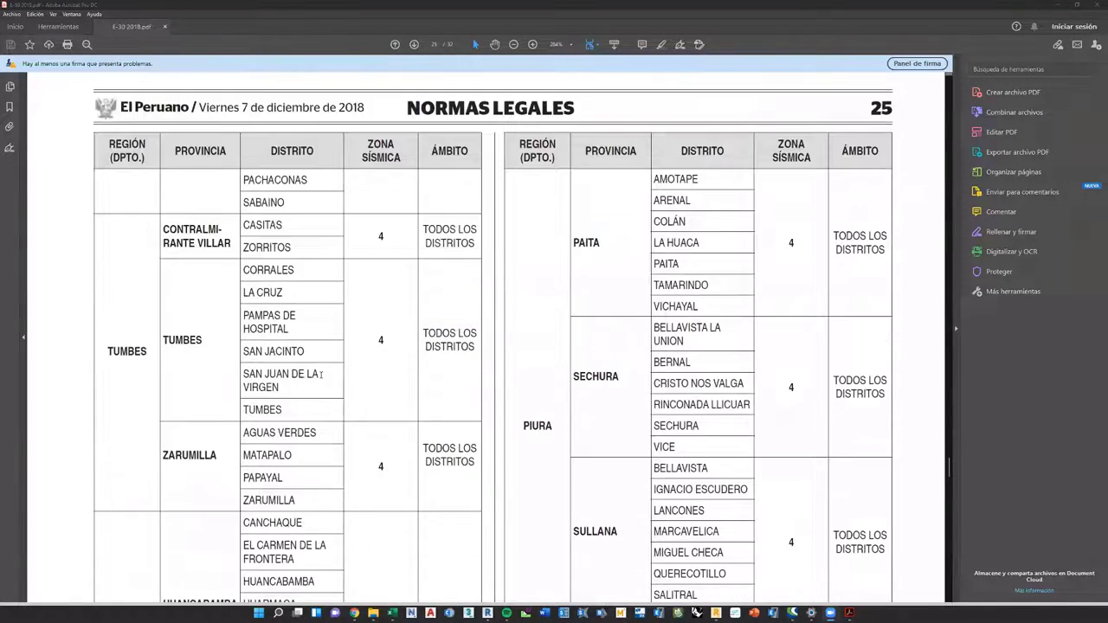
scroll(322, 378, down, 10)
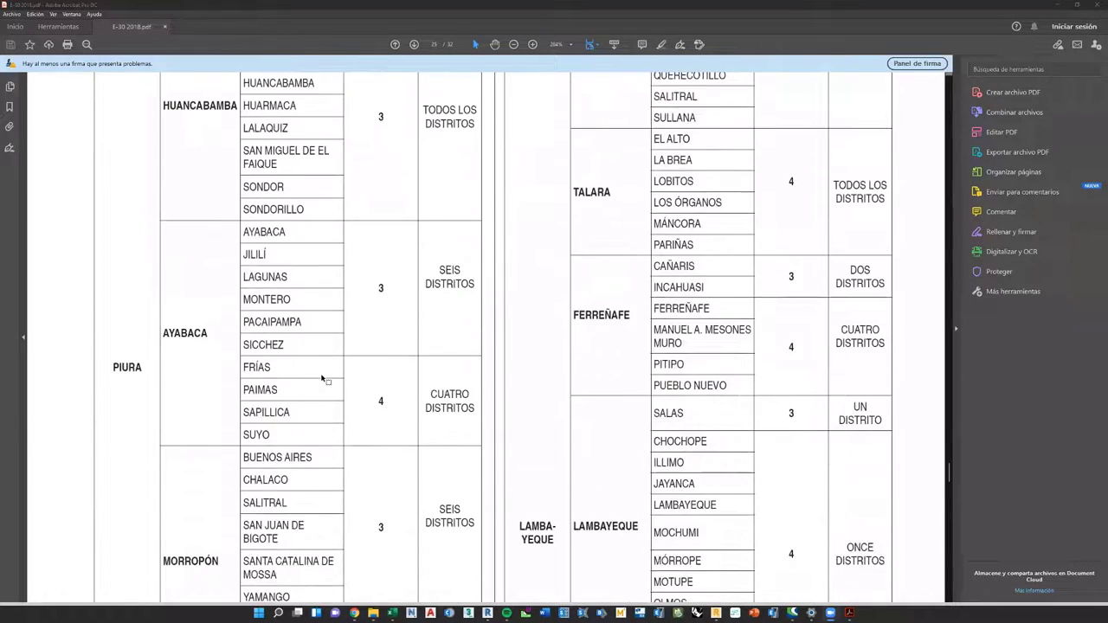
scroll(322, 379, down, 10)
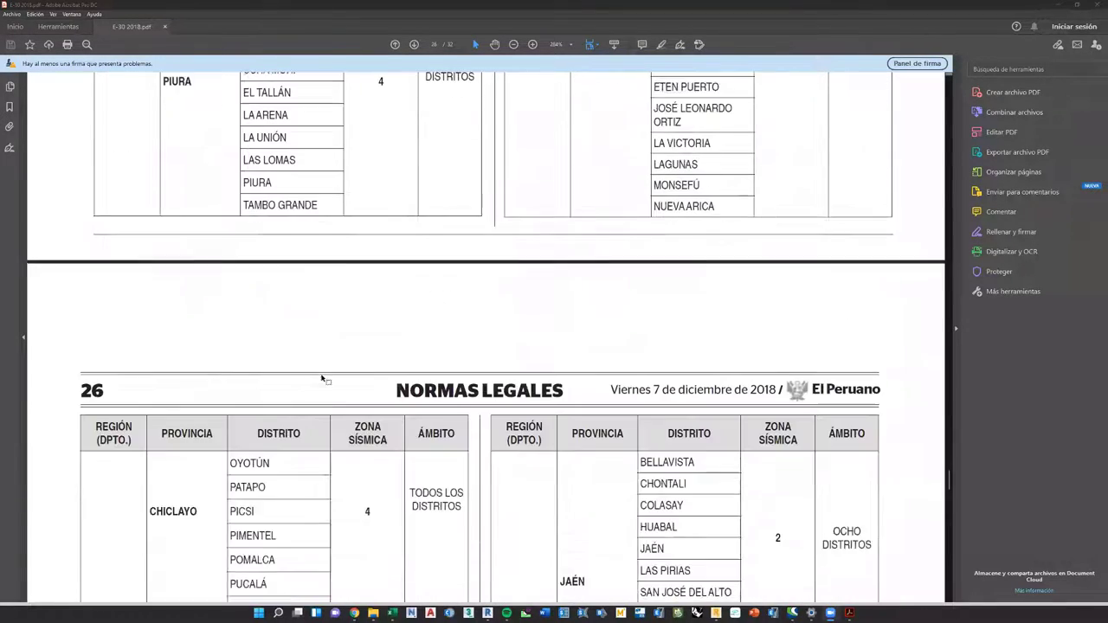
scroll(322, 379, down, 5)
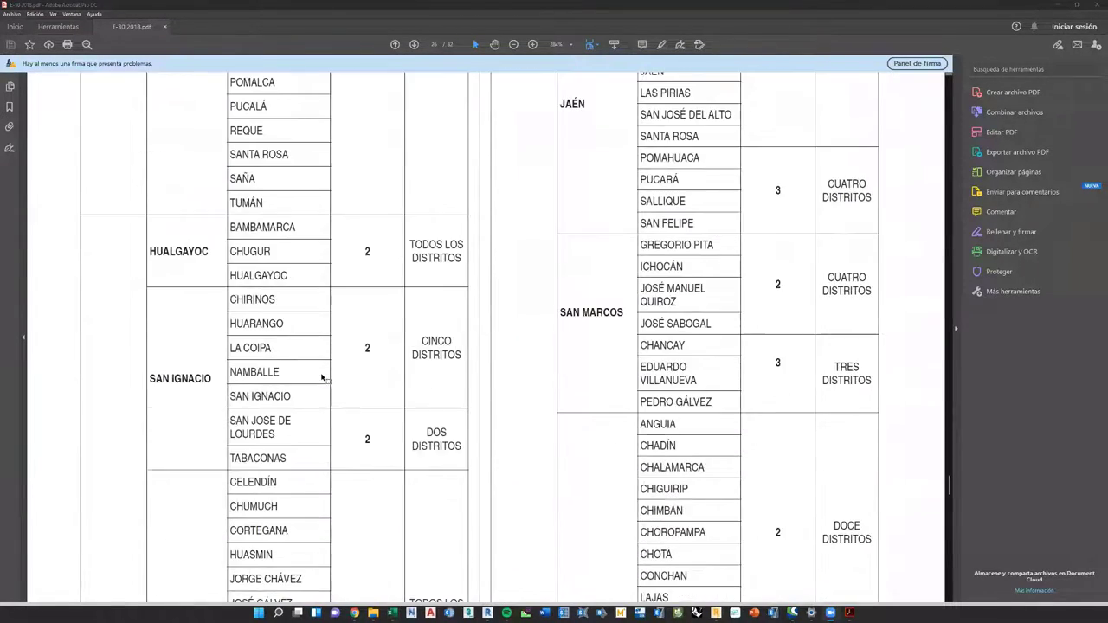
scroll(322, 379, up, 1)
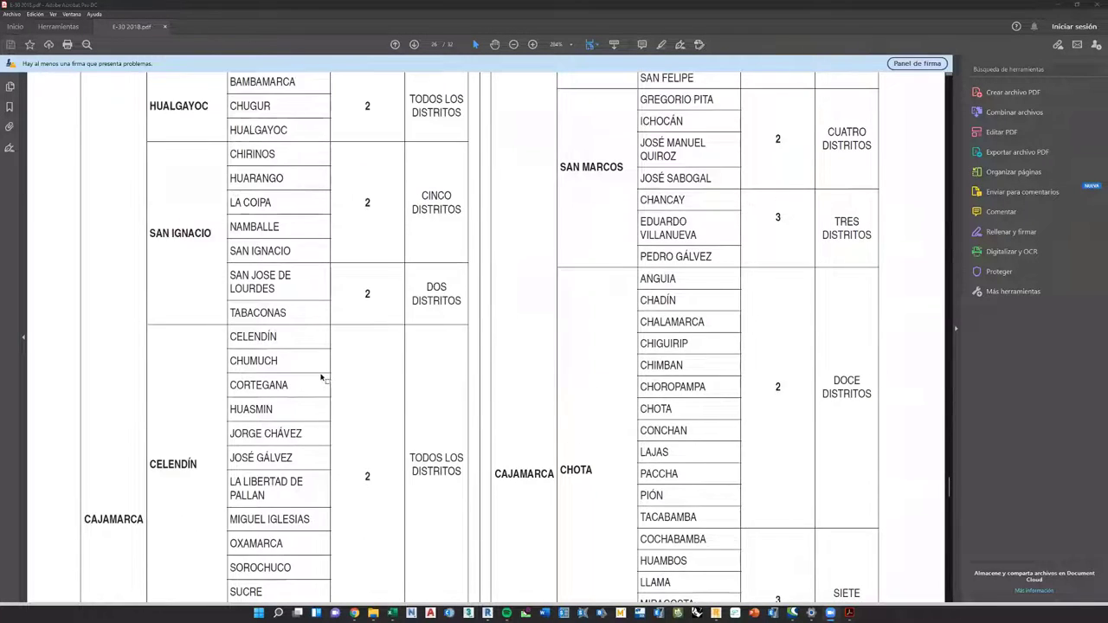
scroll(186, 460, down, 6)
scroll(185, 459, down, 5)
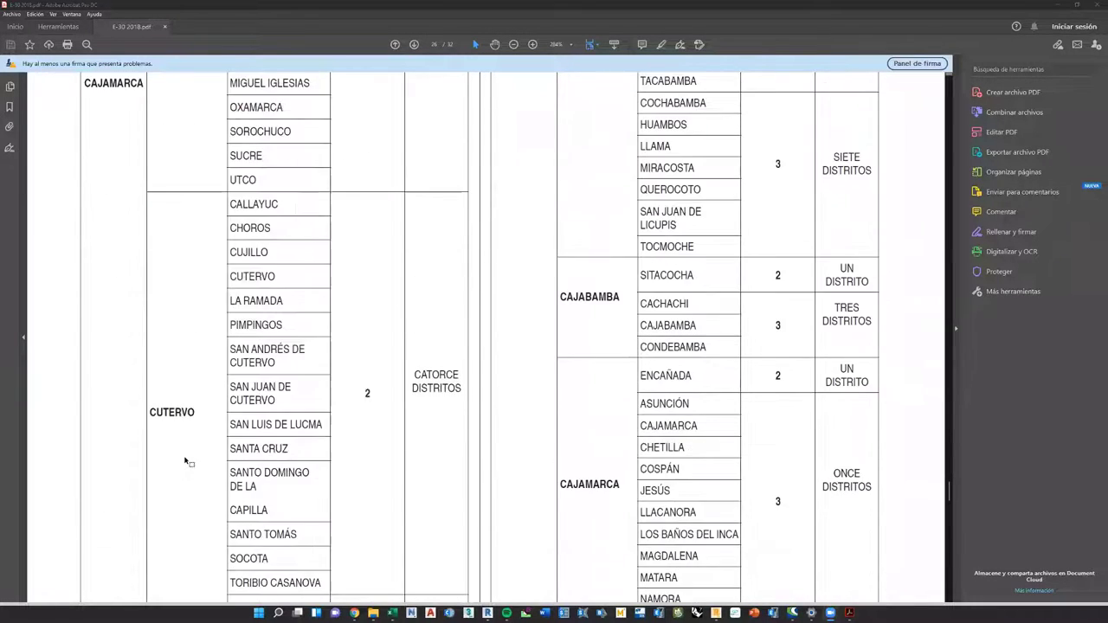
scroll(564, 505, up, 2)
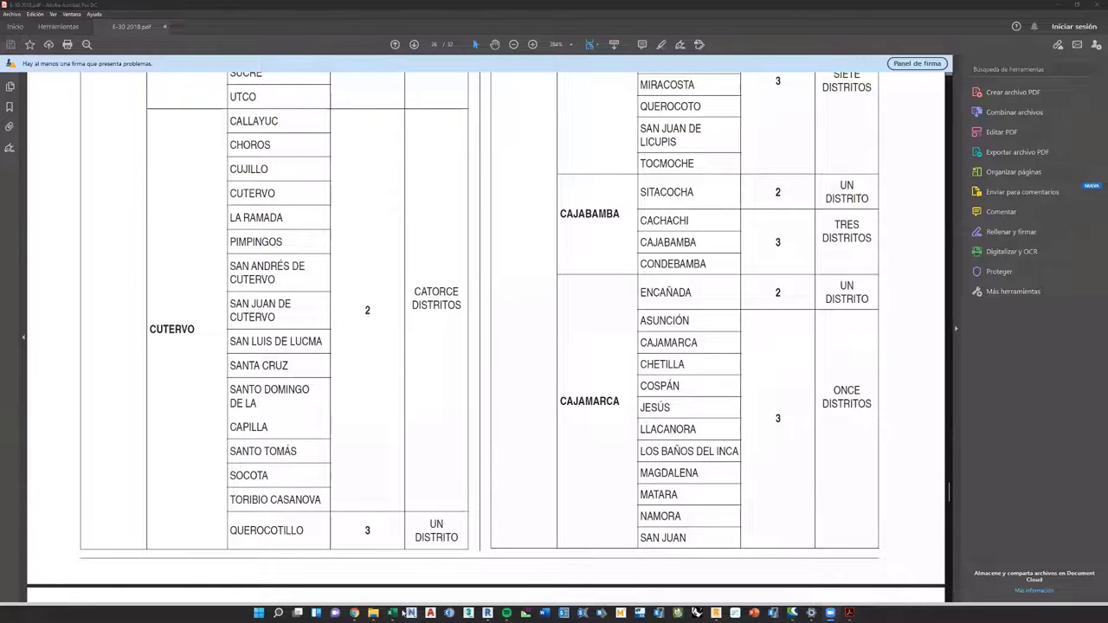
Switch to the seismic analysis workbook in Excel and set ZONA to 3 in cell B2 of the Analisis Estatico sheet.
click(393, 613)
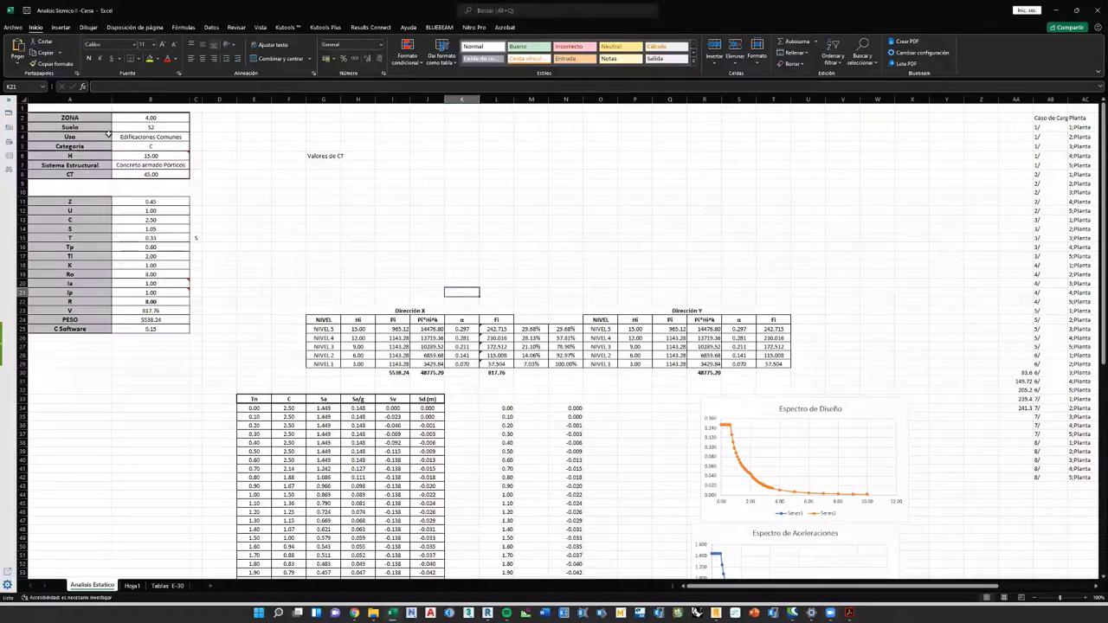
click(152, 118)
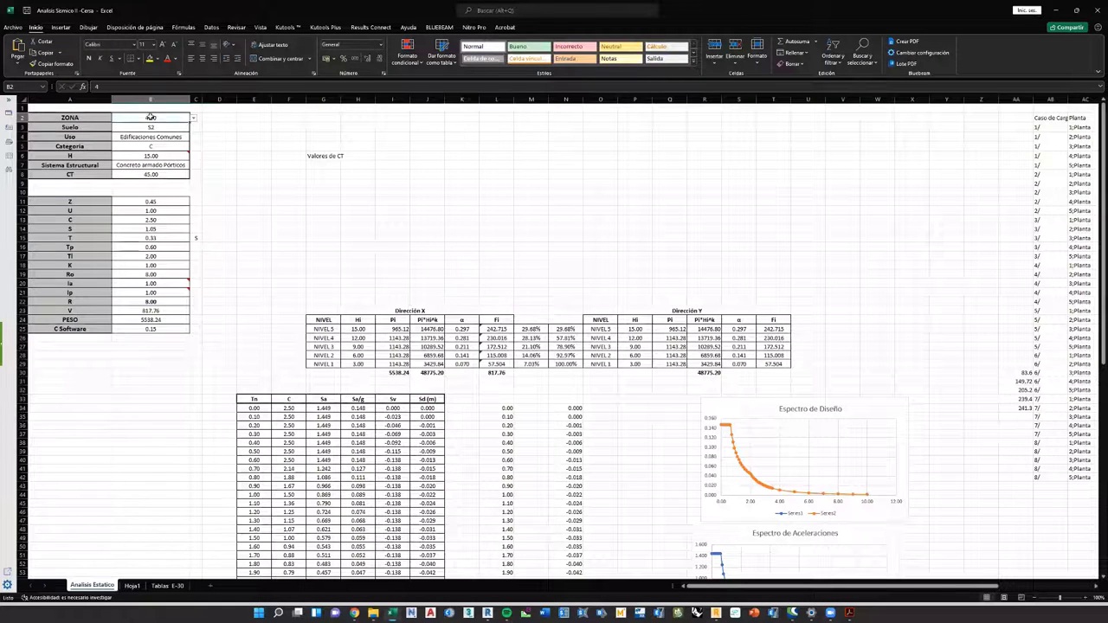
click(193, 118)
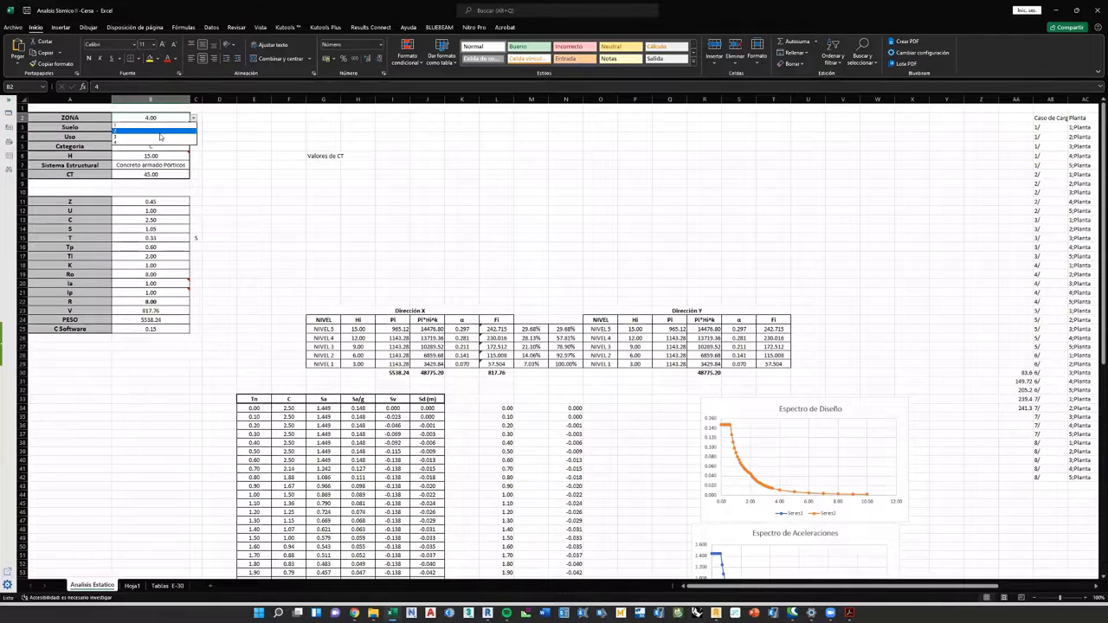
click(163, 137)
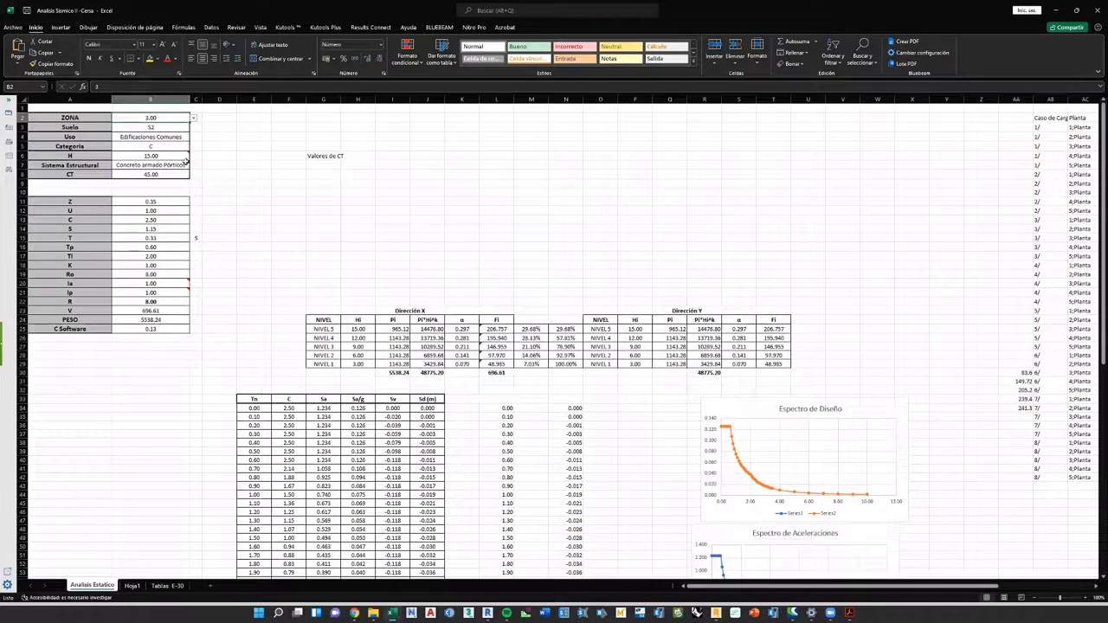
Check the Suelo value in cell B3 and bring up the options for Uso in cell B4.
click(165, 131)
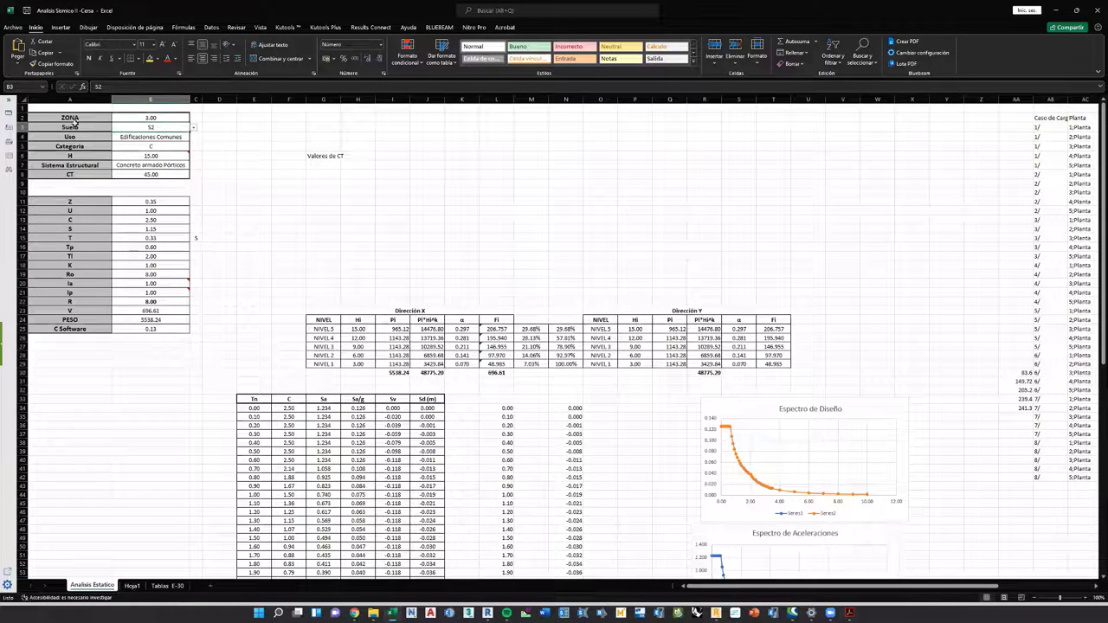
click(154, 136)
click(194, 138)
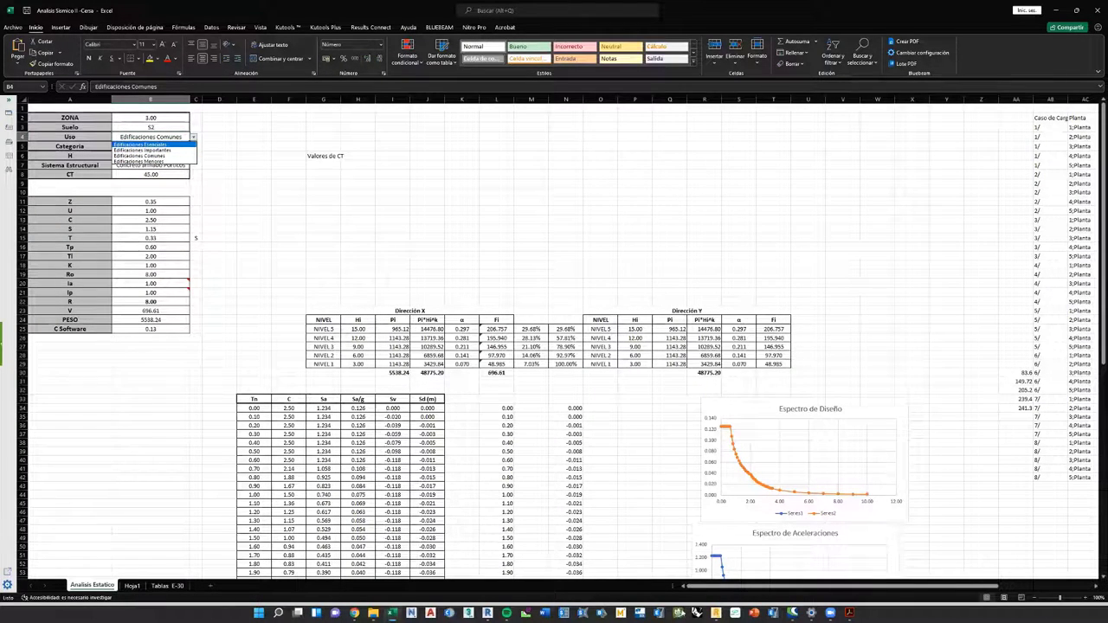
Switch to E-30 2018.pdf in Adobe Acrobat and go back to Tabla N° 6, building category and structural system, on page 7.
click(850, 613)
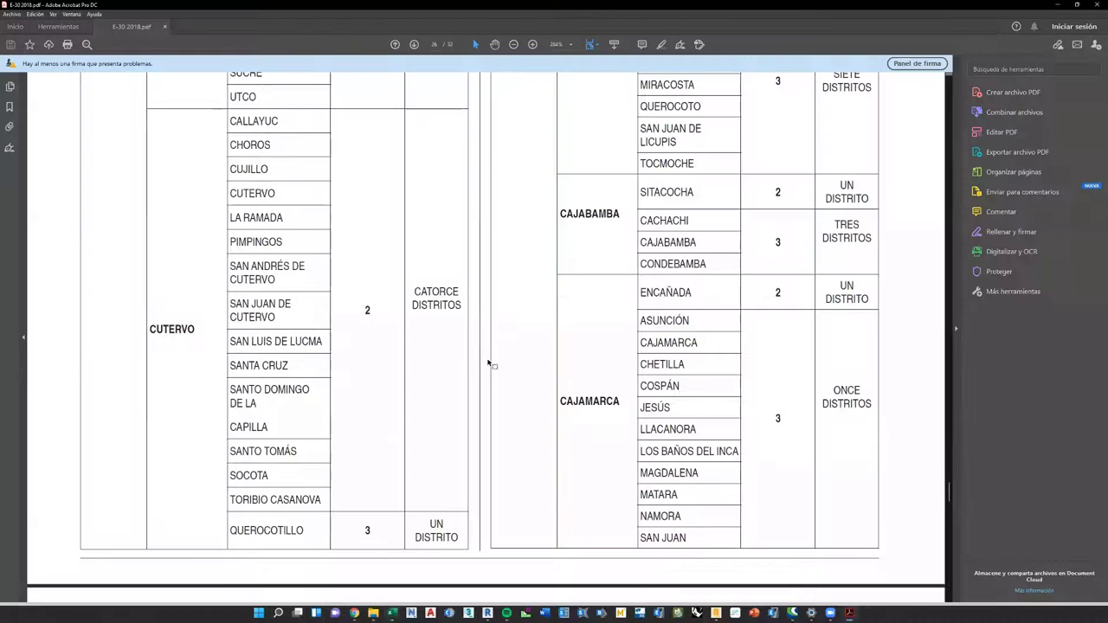
scroll(488, 361, up, 5)
scroll(556, 346, up, 3)
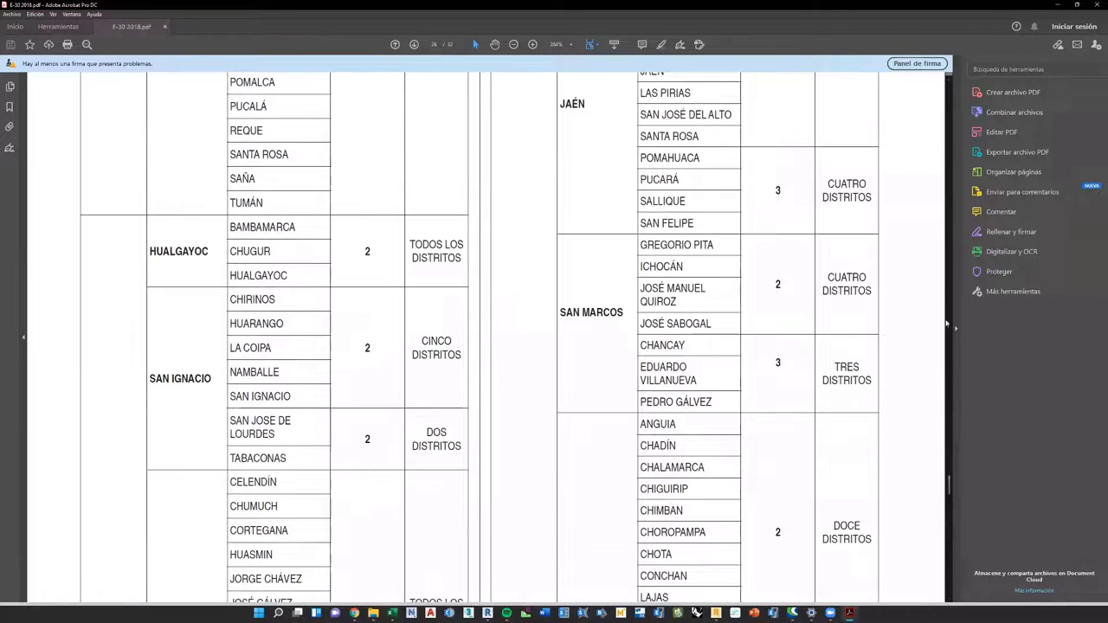
scroll(953, 167, up, 10)
drag(953, 166, 941, 264)
scroll(510, 476, down, 10)
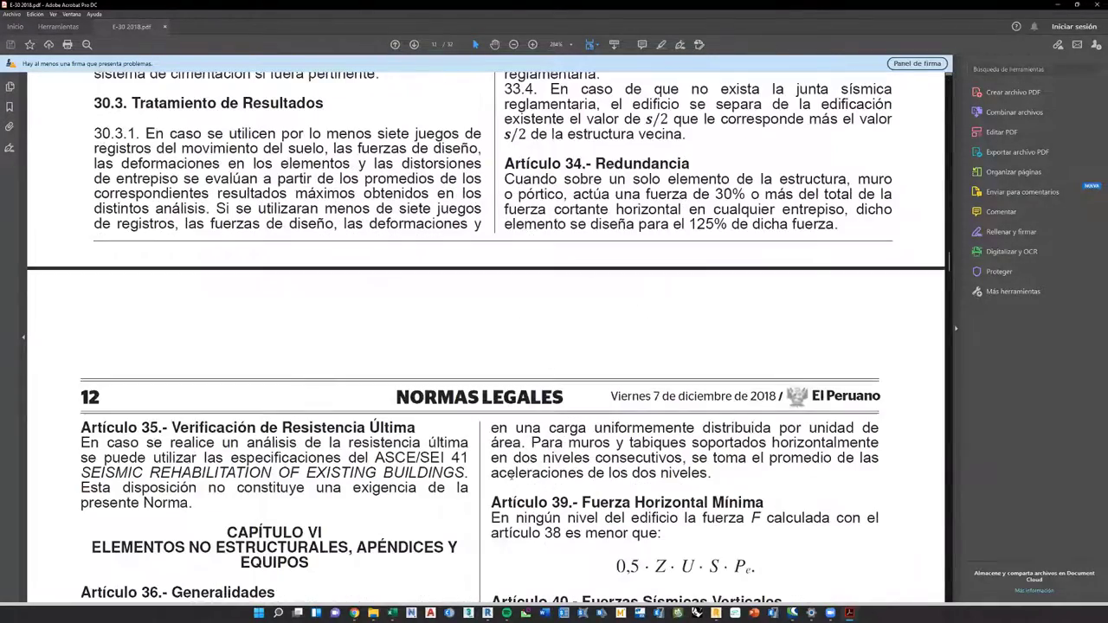
scroll(509, 484, down, 5)
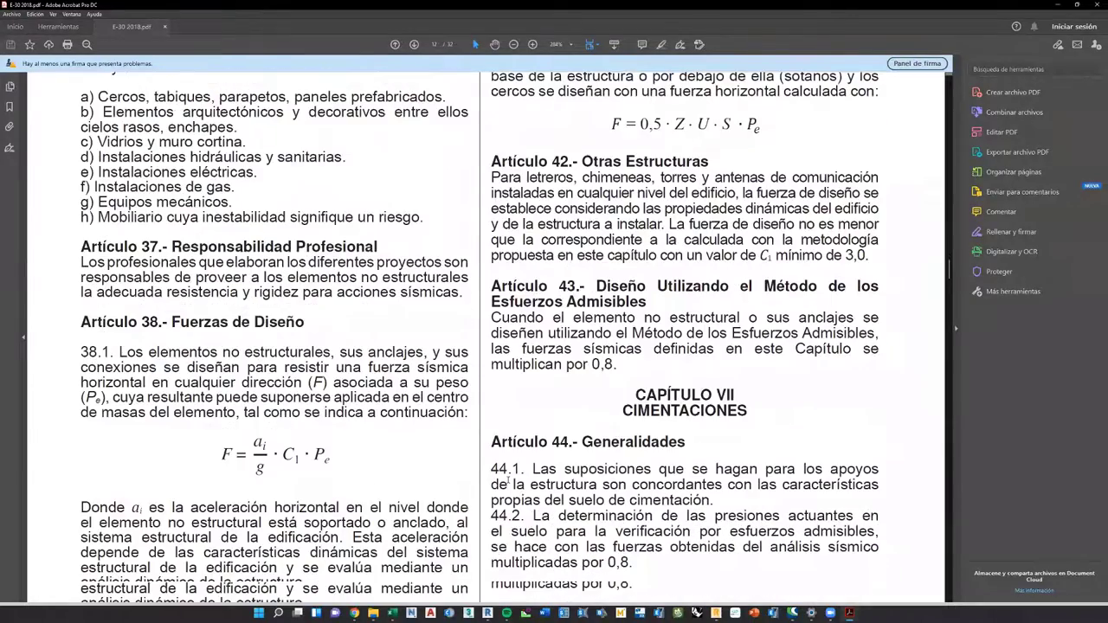
scroll(510, 479, down, 7)
scroll(630, 515, up, 6)
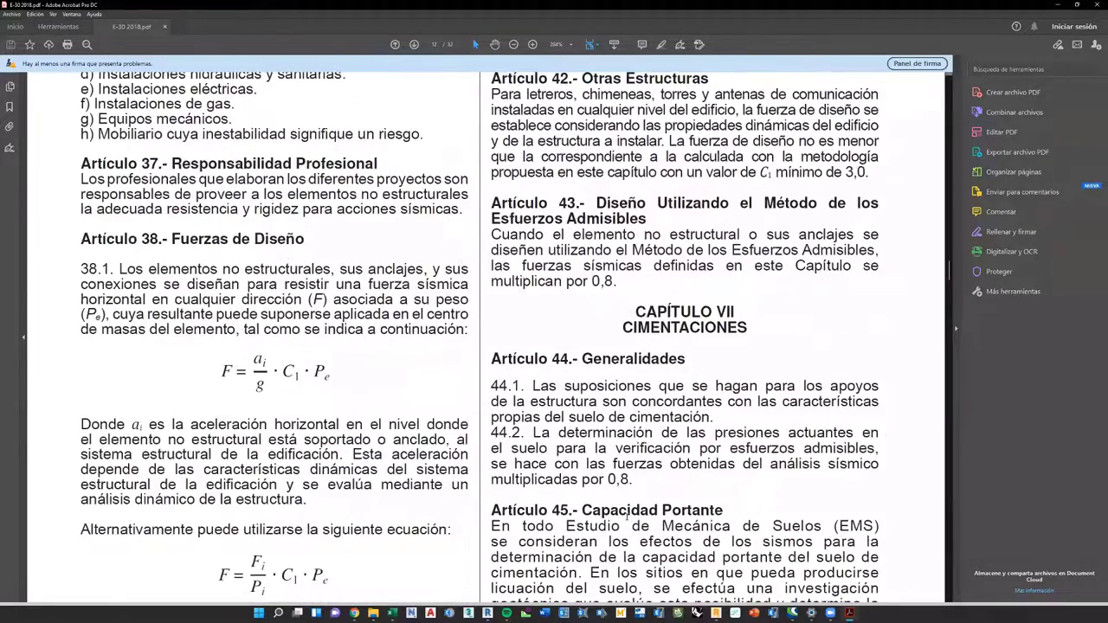
scroll(630, 514, up, 7)
scroll(641, 520, up, 8)
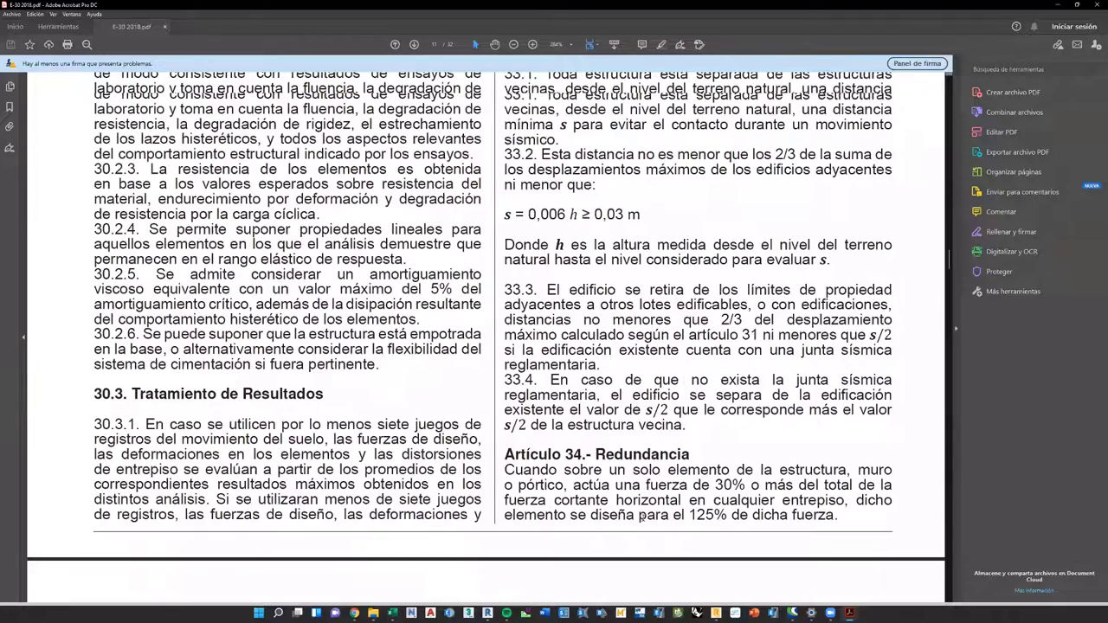
scroll(643, 517, up, 6)
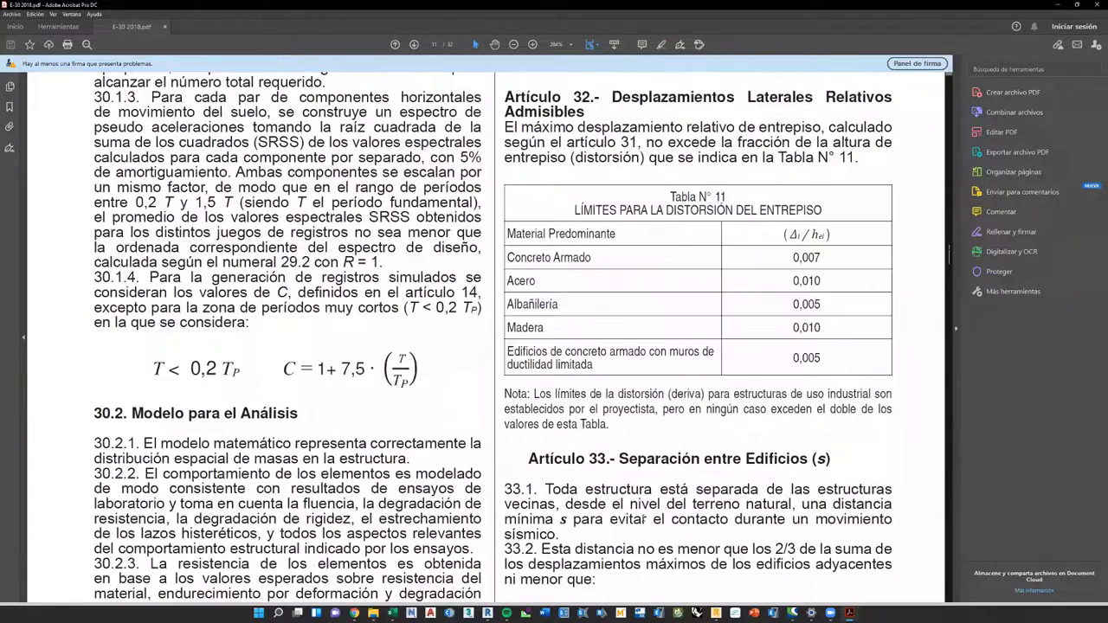
scroll(645, 518, up, 5)
scroll(636, 513, up, 7)
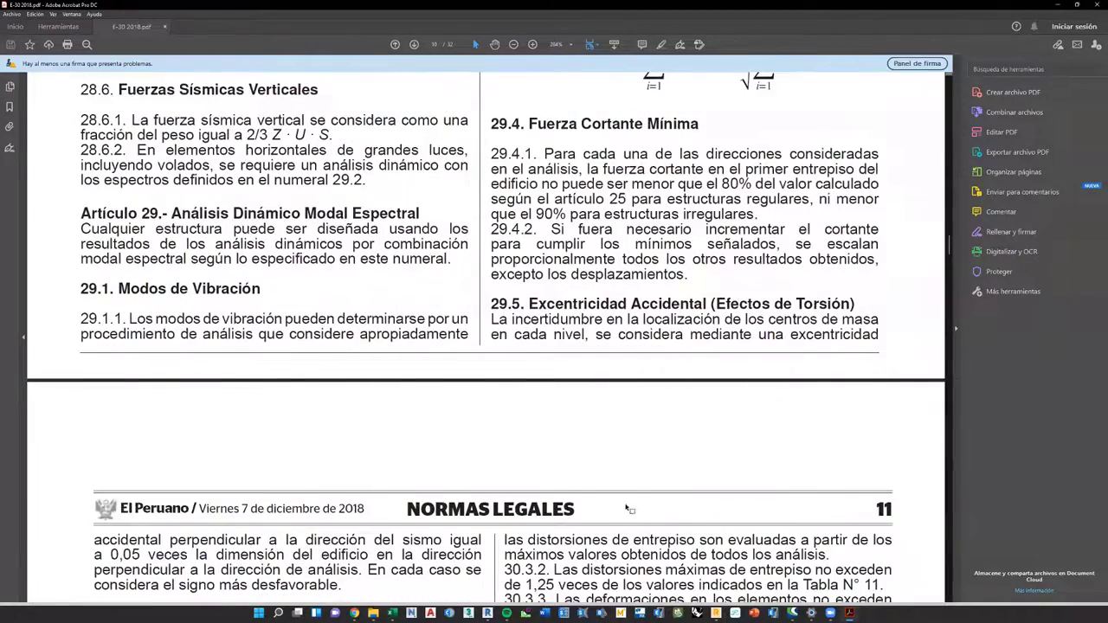
scroll(629, 510, up, 7)
scroll(627, 510, up, 5)
scroll(625, 509, up, 8)
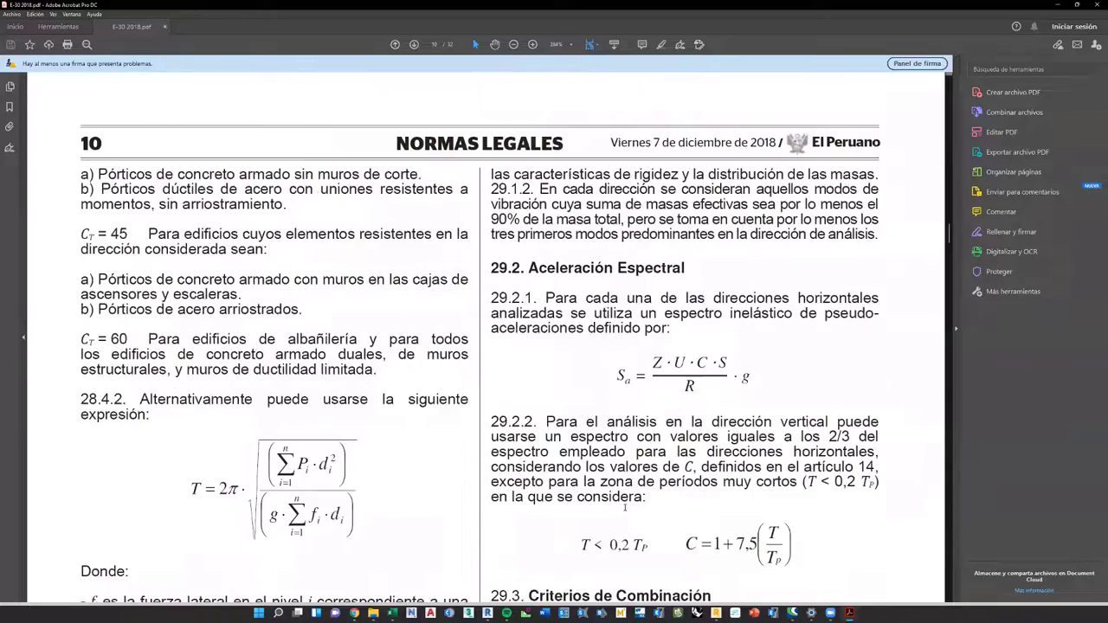
scroll(624, 507, up, 5)
scroll(625, 509, up, 7)
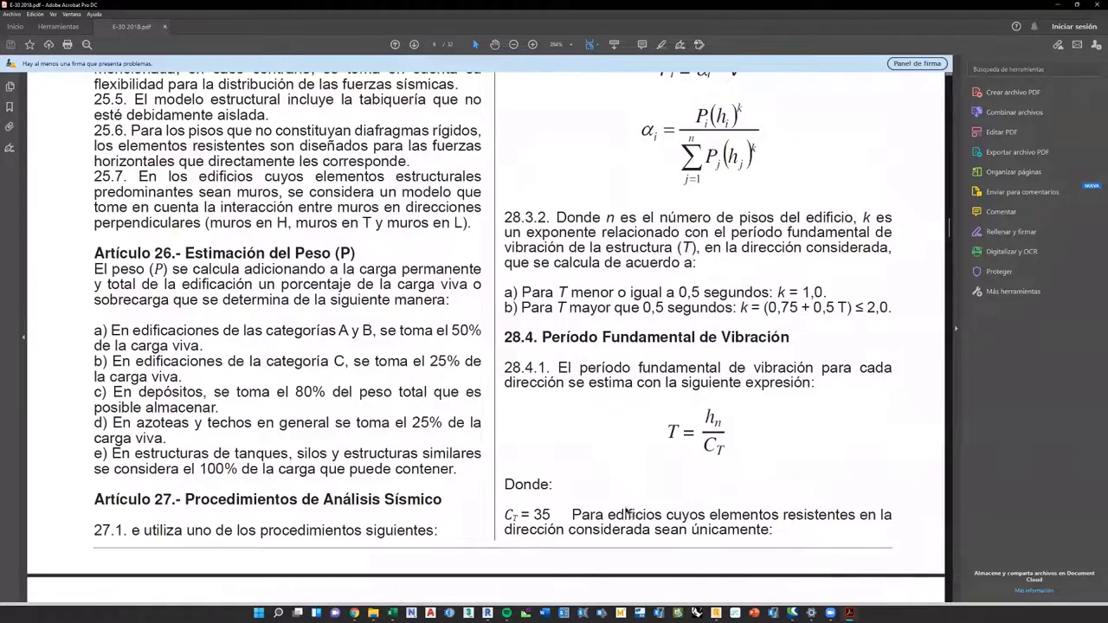
scroll(625, 509, up, 6)
scroll(625, 509, up, 6)
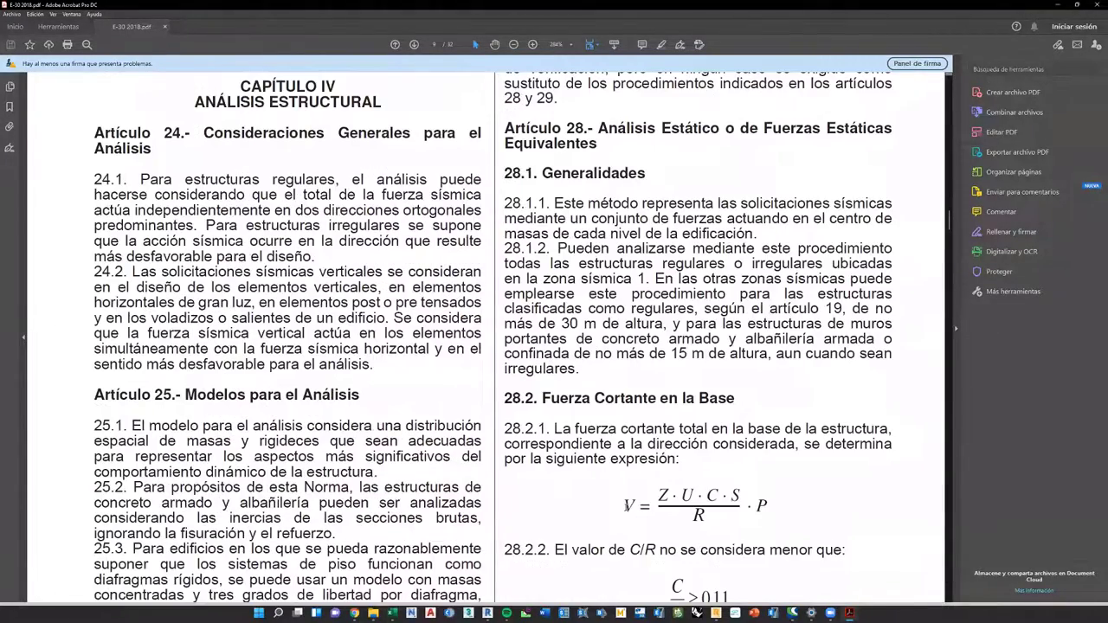
scroll(624, 507, up, 13)
scroll(625, 508, up, 4)
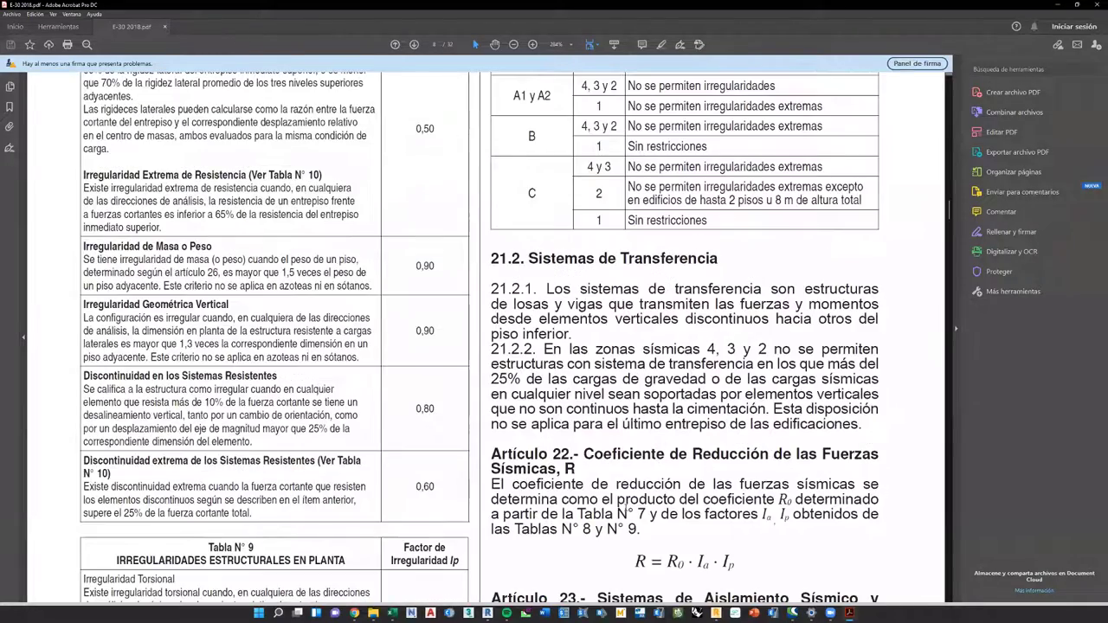
scroll(625, 509, up, 3)
scroll(625, 509, up, 3)
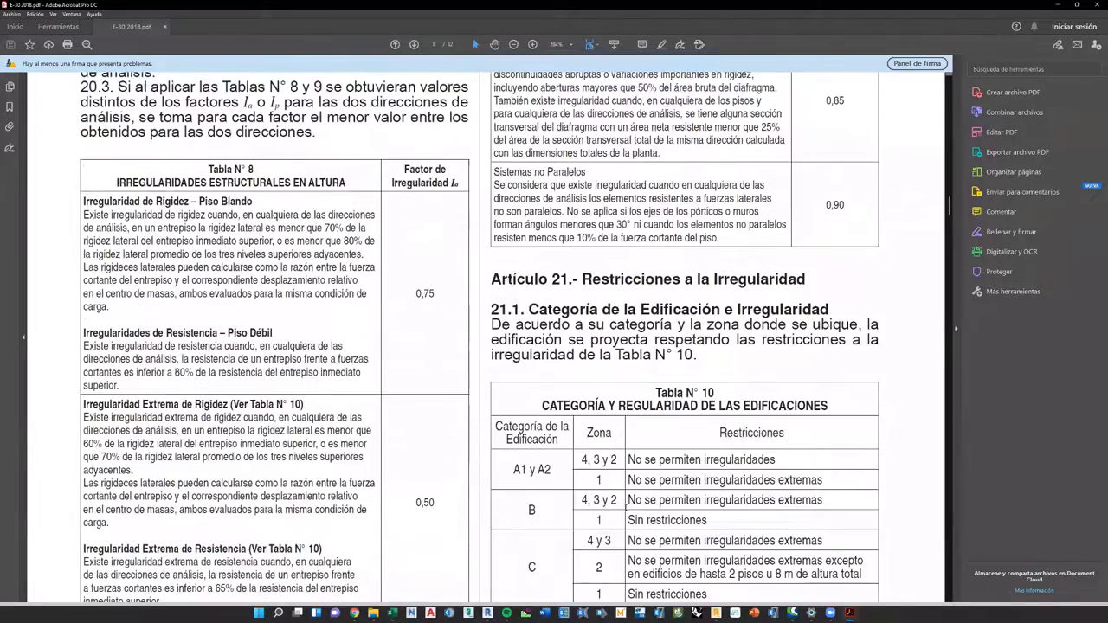
scroll(625, 509, up, 13)
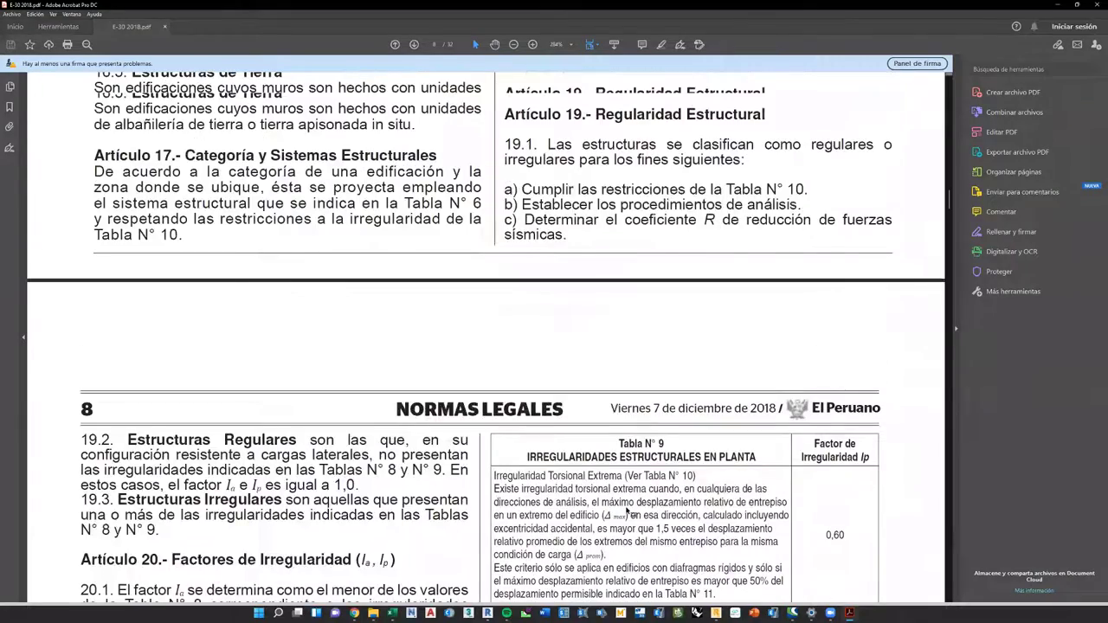
scroll(625, 509, up, 5)
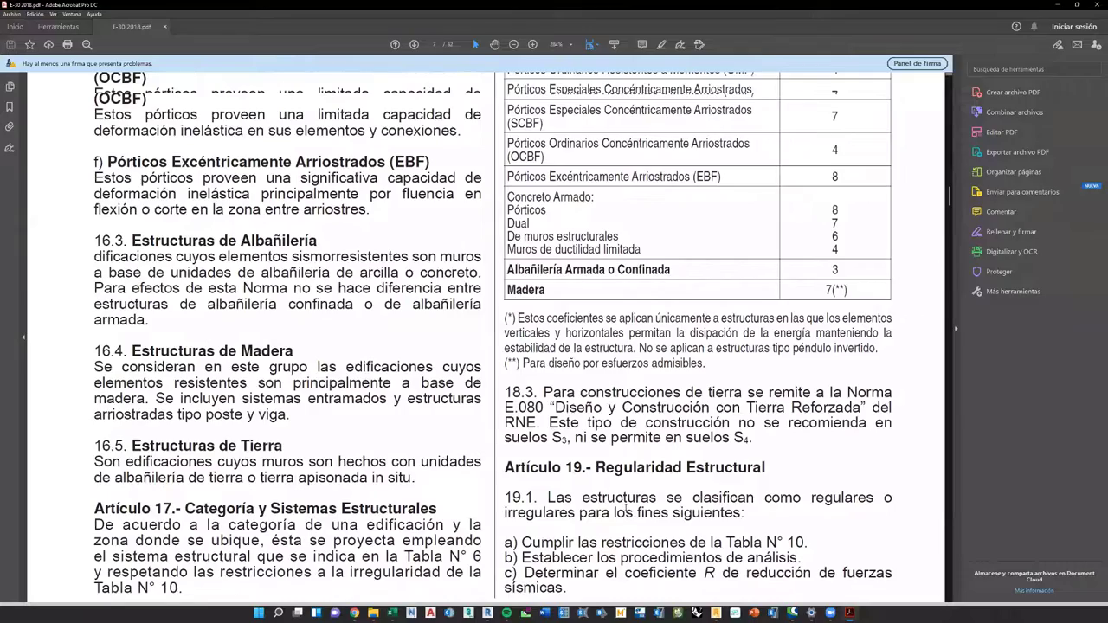
scroll(626, 509, up, 5)
scroll(625, 509, up, 6)
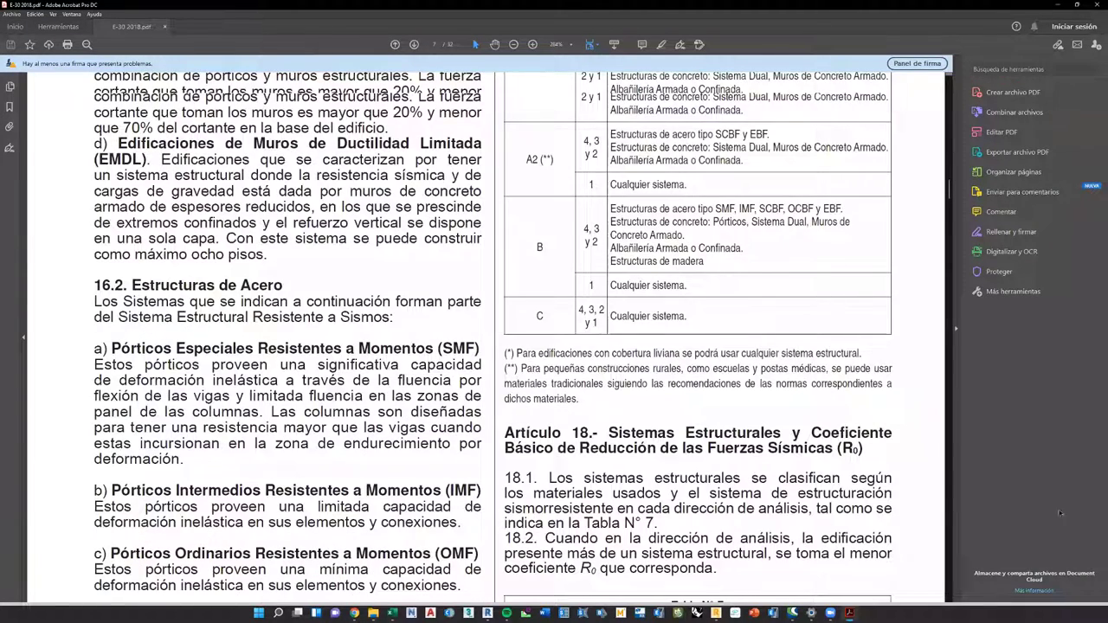
scroll(626, 509, up, 3)
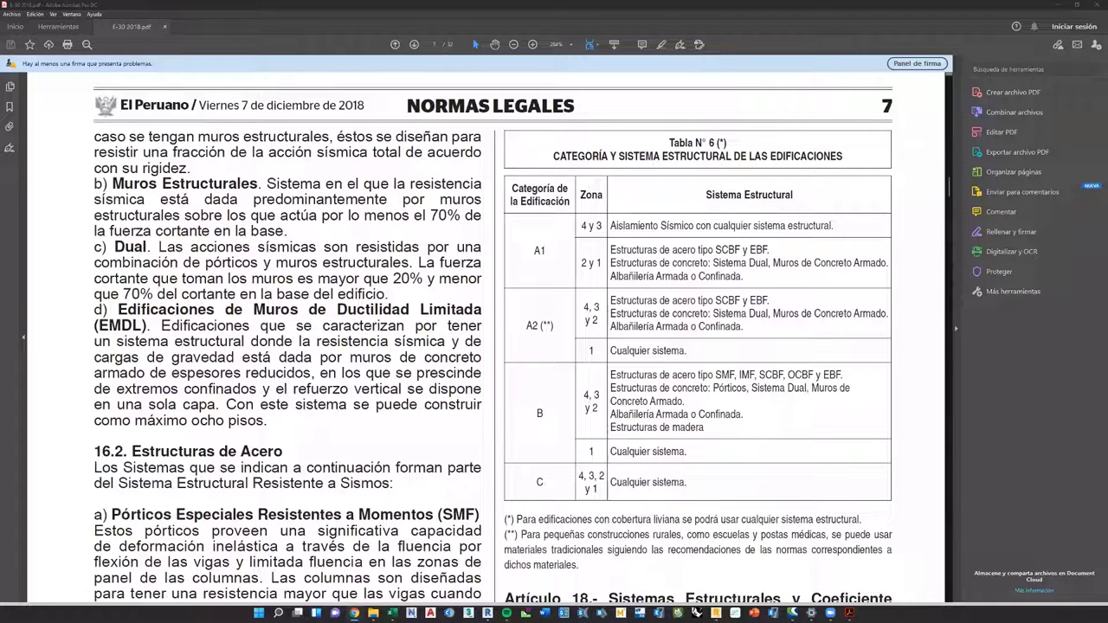
Go back to page 6 and read the building categories and U factors in Tabla N° 5.
scroll(523, 289, up, 3)
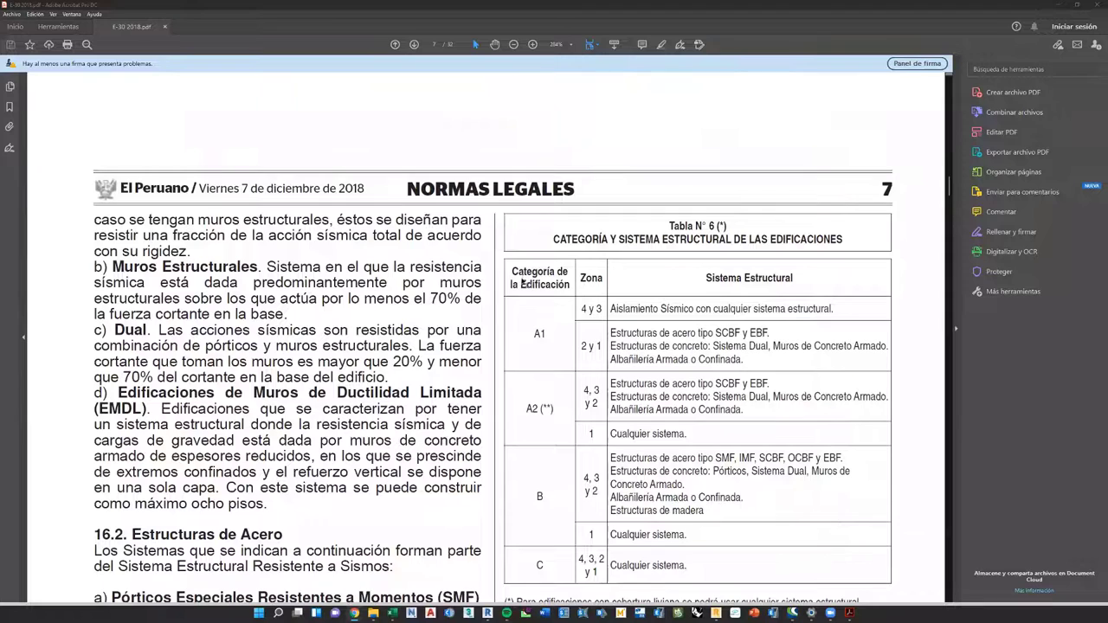
scroll(523, 289, up, 3)
scroll(523, 289, up, 18)
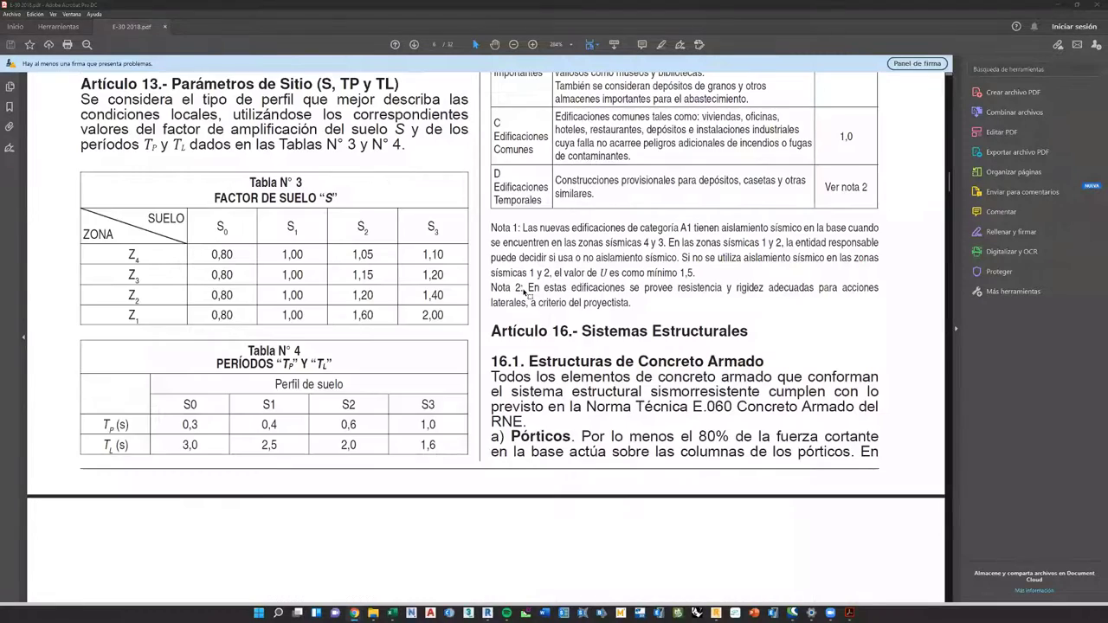
scroll(523, 290, up, 1)
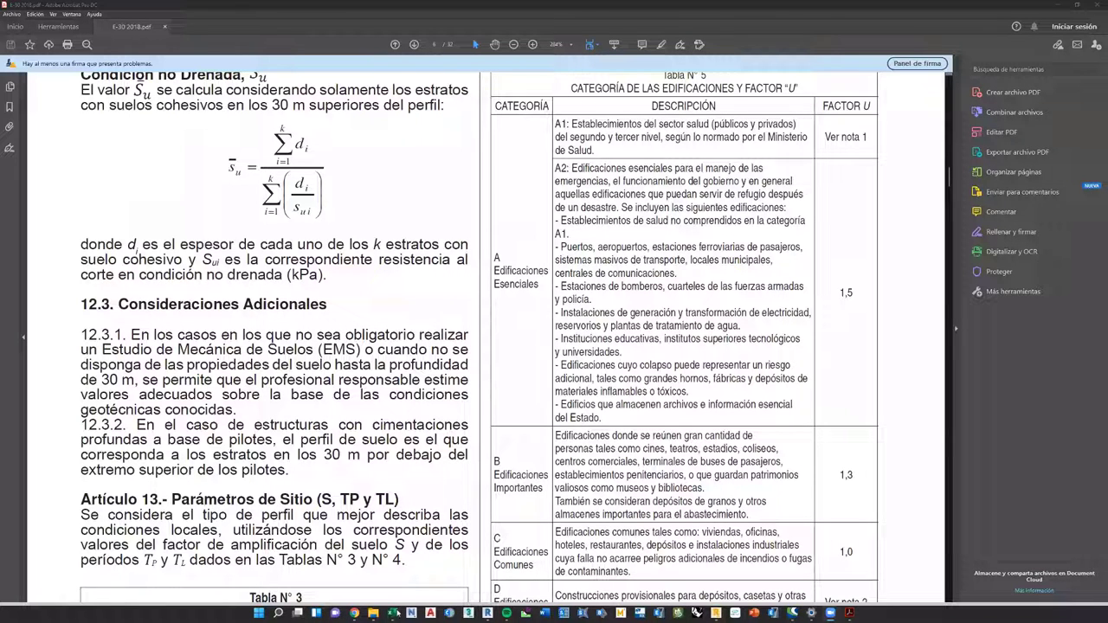
Switch to the seismic workbook in Excel and set Uso to Edificaciones Esenciales and Categoria to A.
click(394, 613)
click(194, 137)
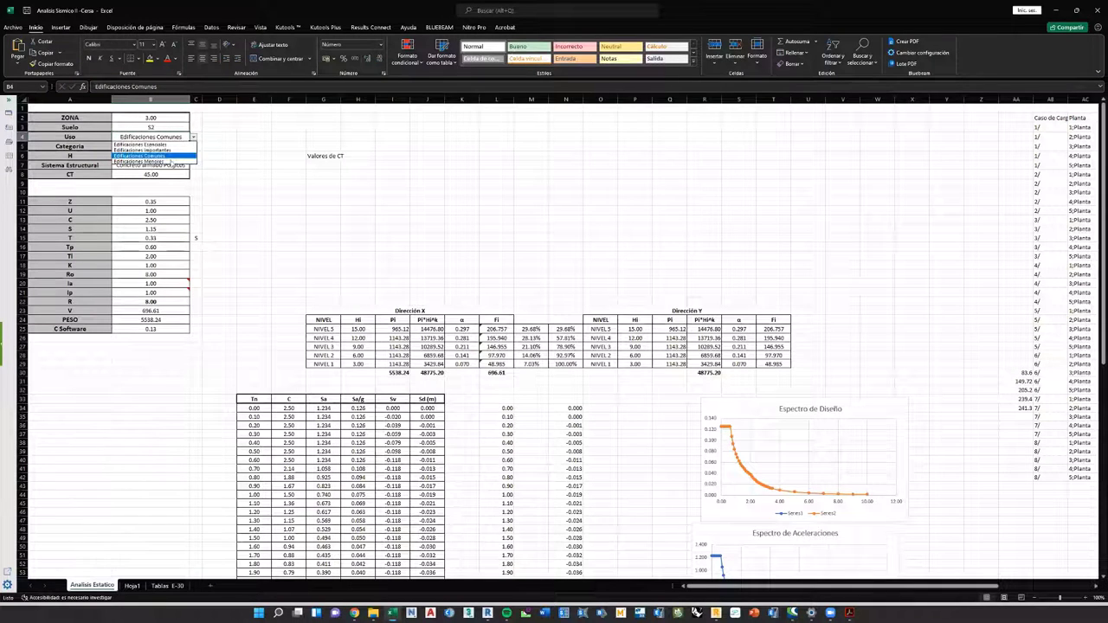
click(154, 144)
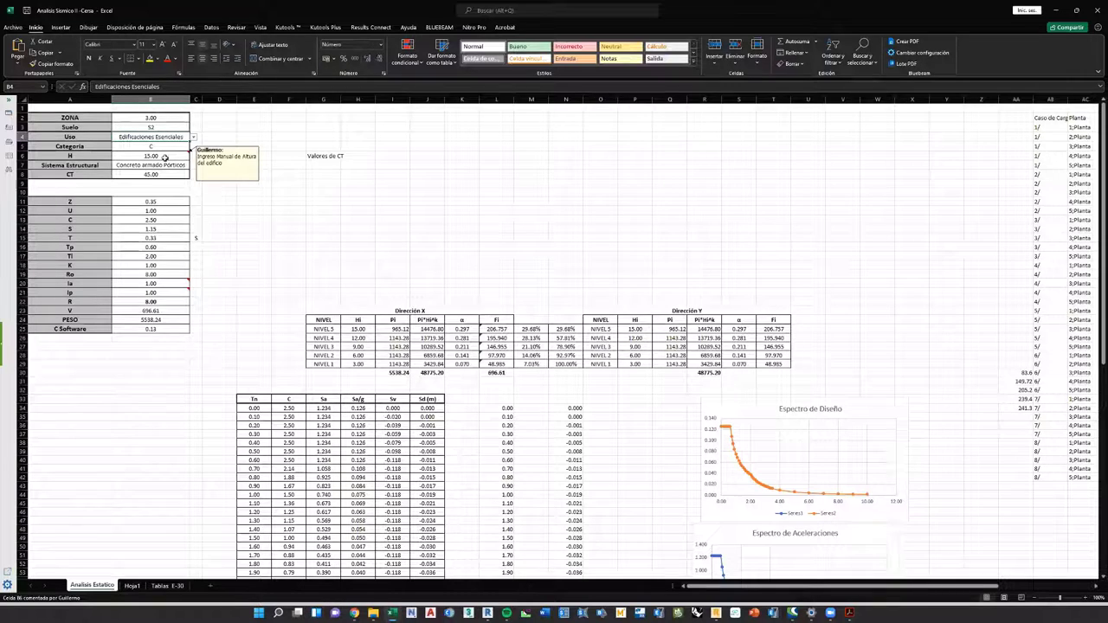
click(177, 148)
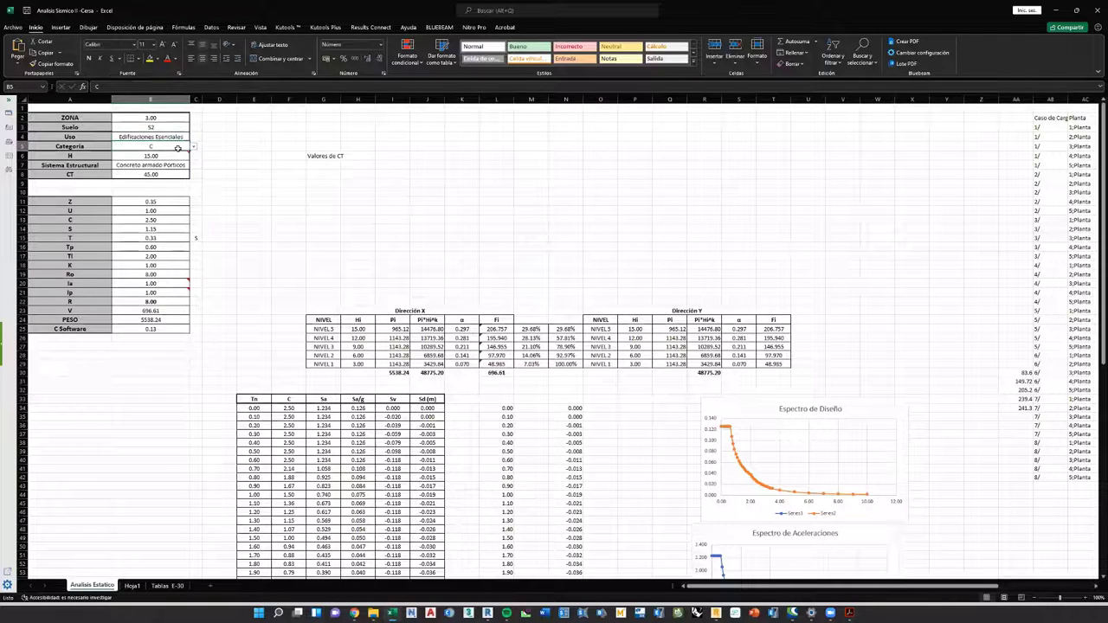
click(192, 147)
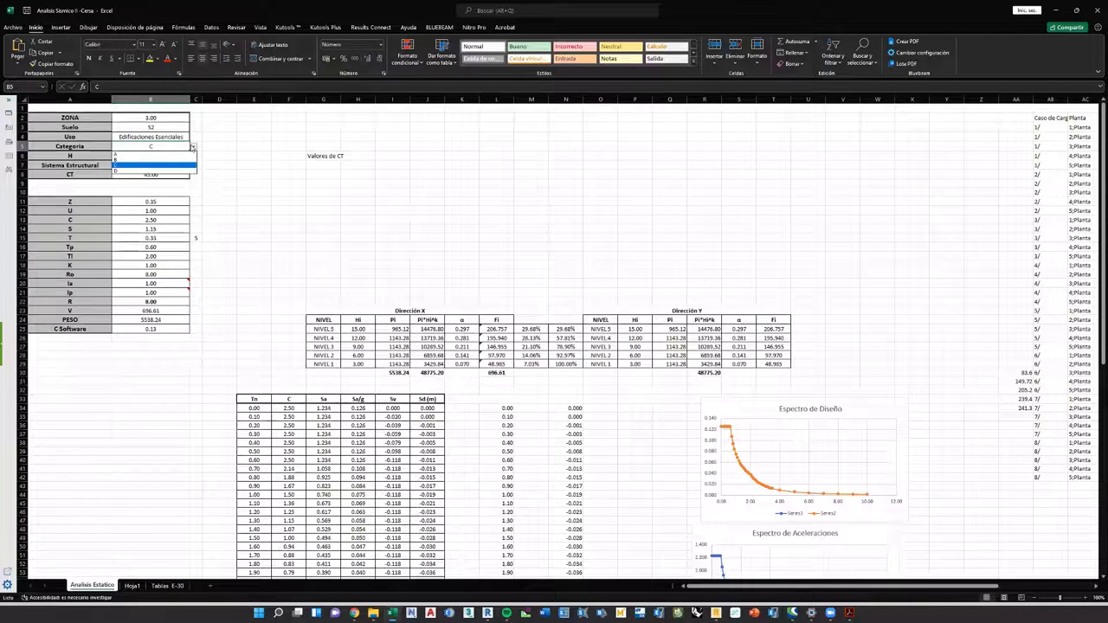
click(154, 153)
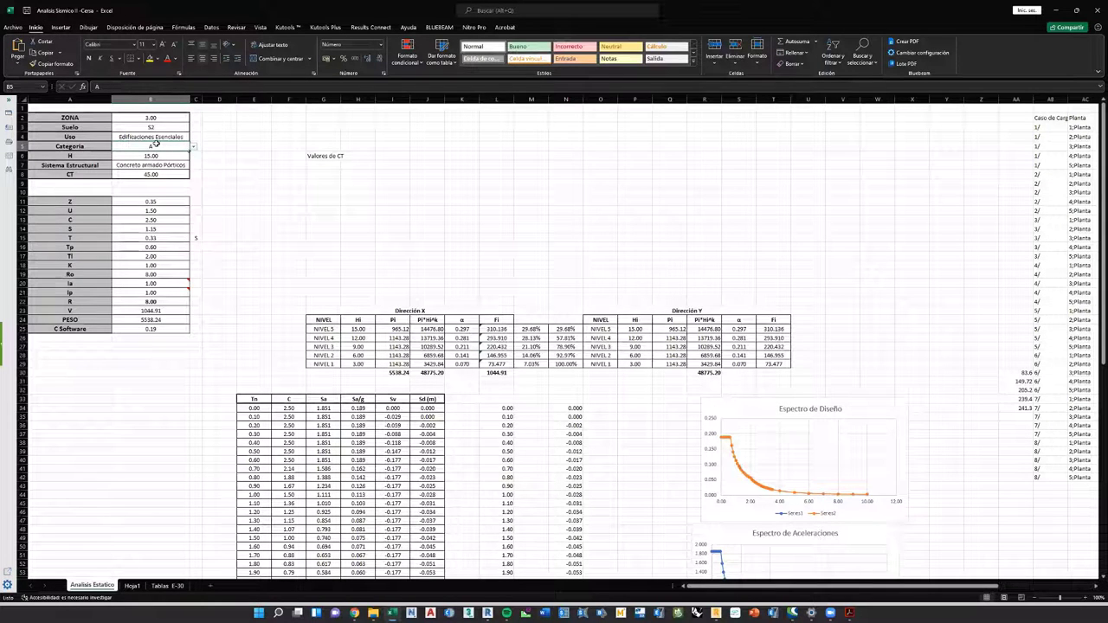
Select the building height cell H (B6), then switch to the architectural model in Revit and show its {3D} view.
click(164, 165)
click(160, 157)
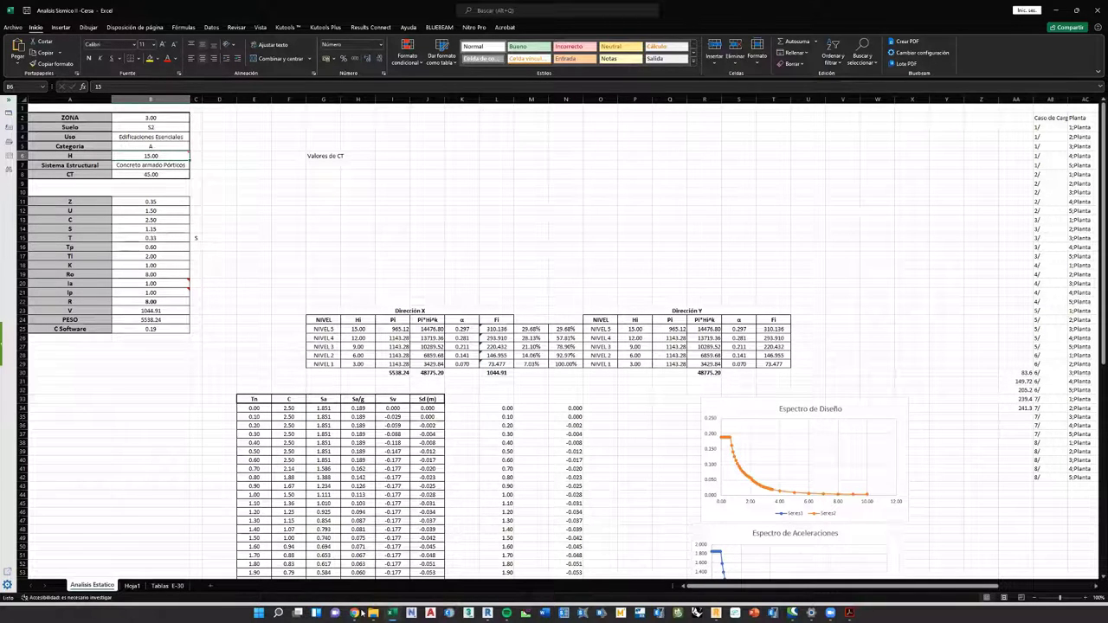
click(487, 613)
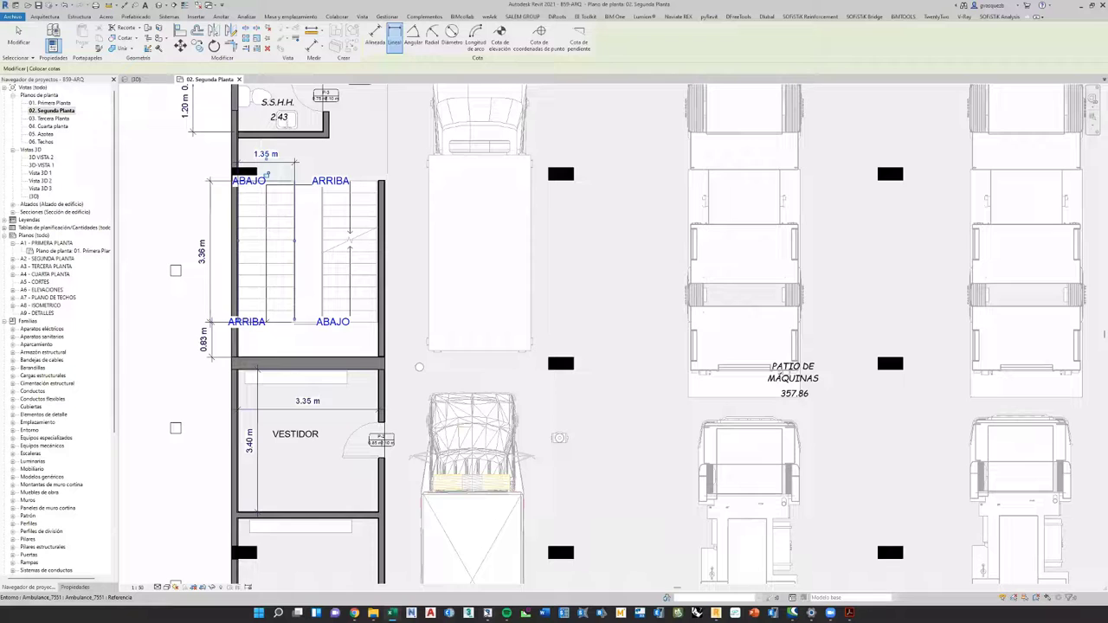
key(z)
key(f)
click(137, 79)
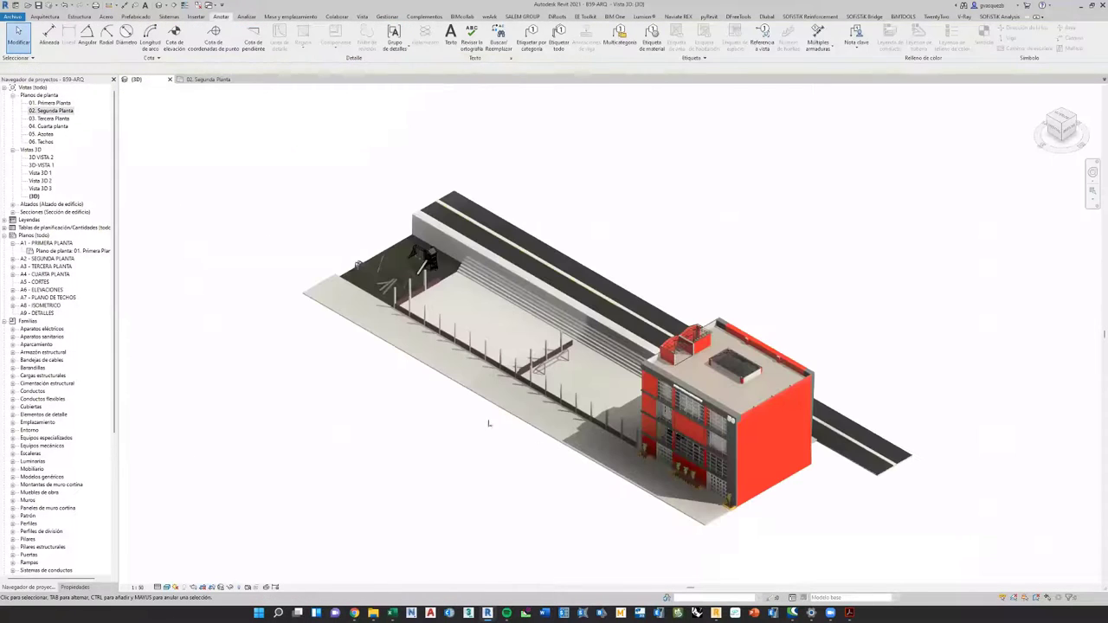
Orbit the 3D model to the building's side elevation and examine its height relative to the street levels.
shift+middle_drag(564, 490, 495, 285)
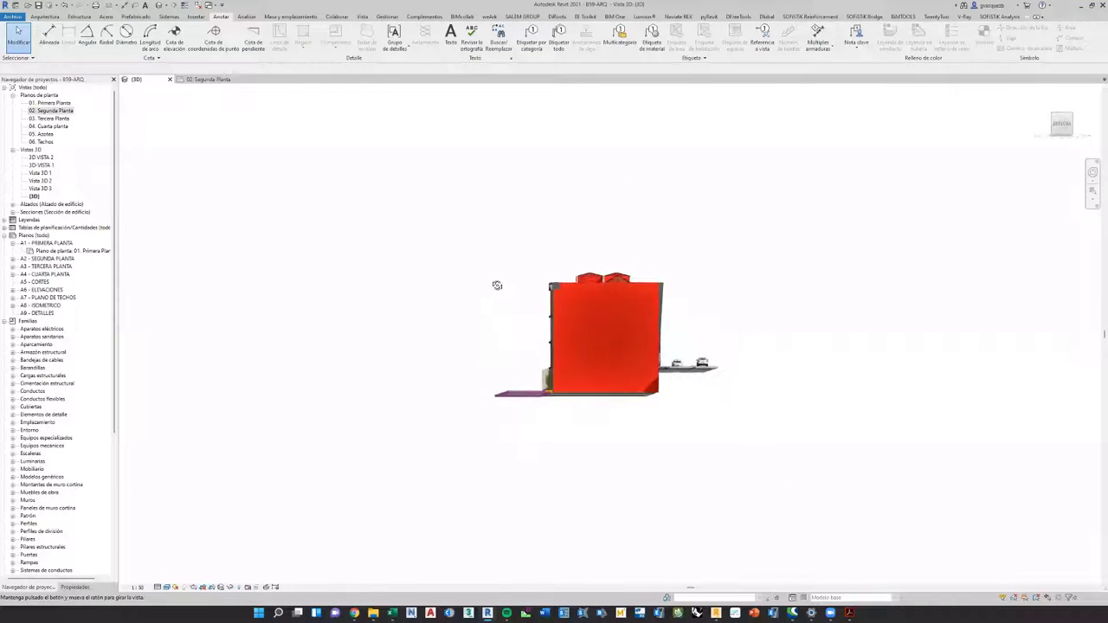
scroll(526, 344, up, 2)
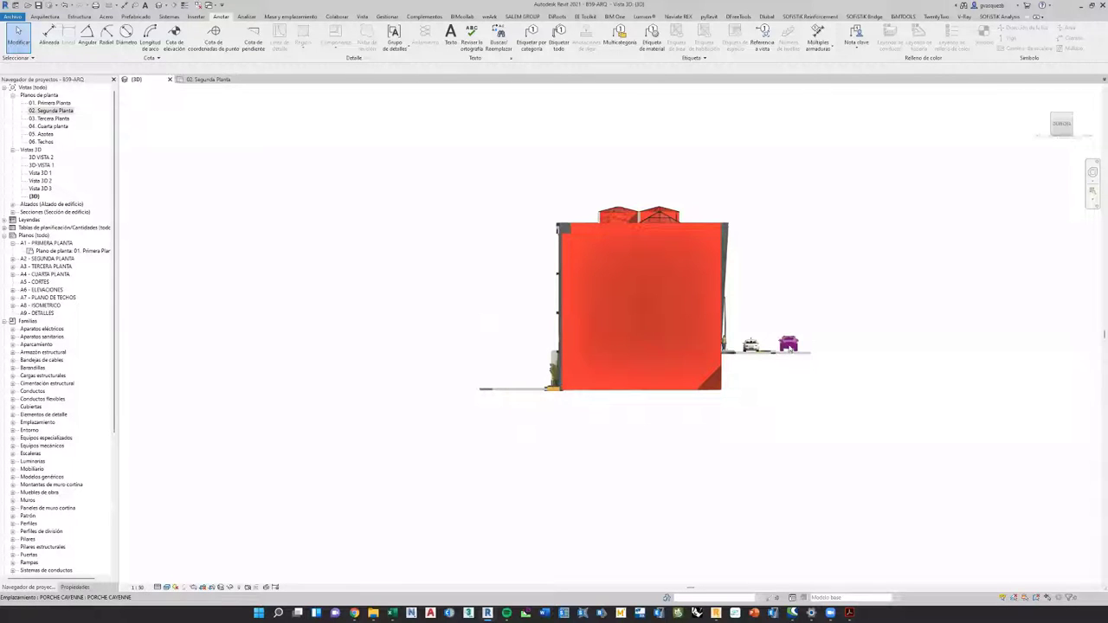
shift+middle_drag(836, 376, 763, 428)
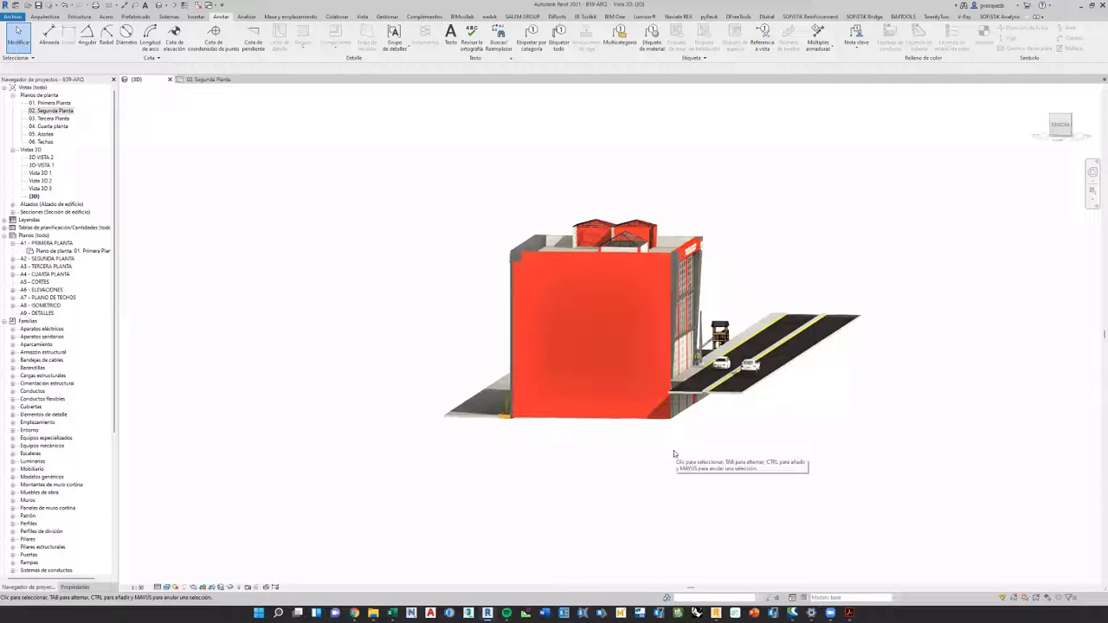
shift+middle_drag(675, 453, 309, 386)
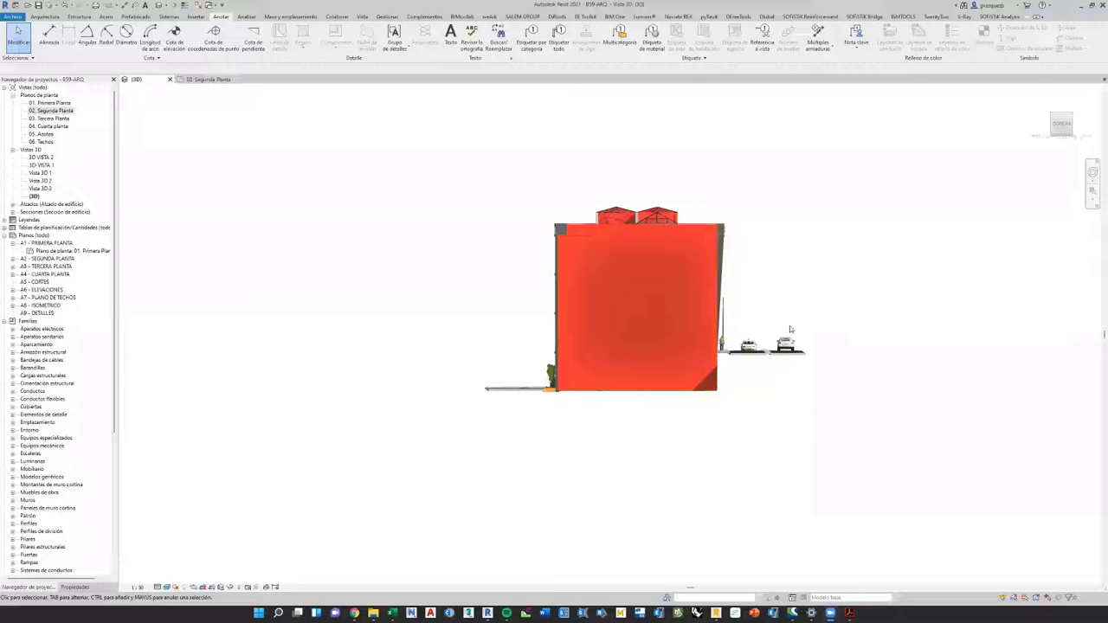
scroll(753, 382, down, 2)
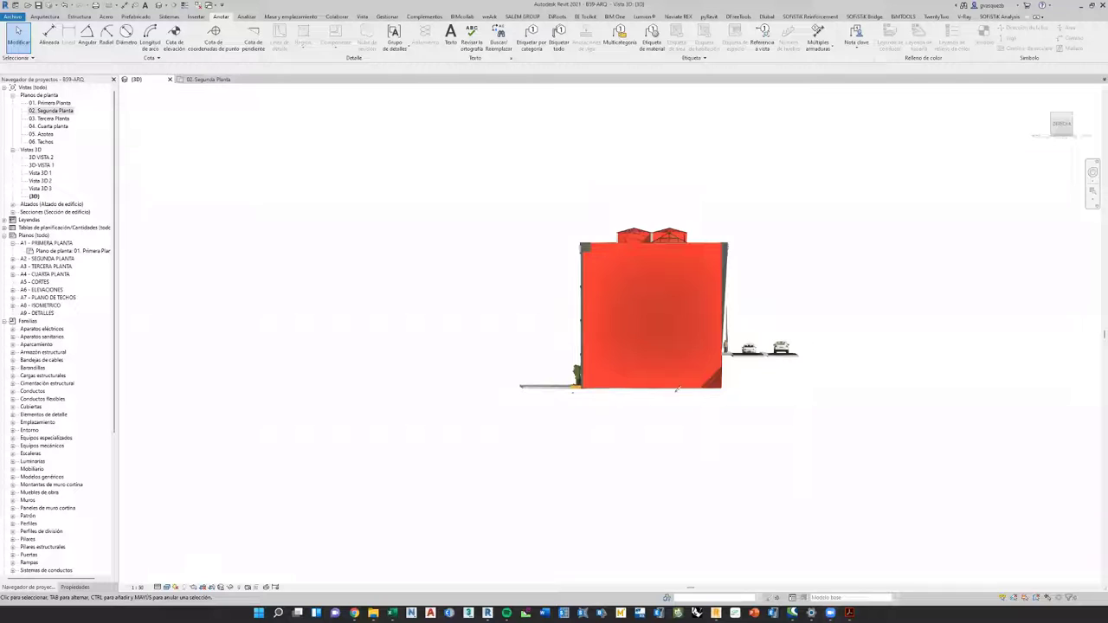
Mark the building's base, outline and street level on the side elevation with freehand annotations, and clear them.
drag(571, 394, 756, 397)
mouse_move(563, 210)
mouse_down()
mouse_move(557, 388)
mouse_move(730, 407)
mouse_move(741, 238)
mouse_move(711, 231)
mouse_up()
drag(590, 226, 559, 231)
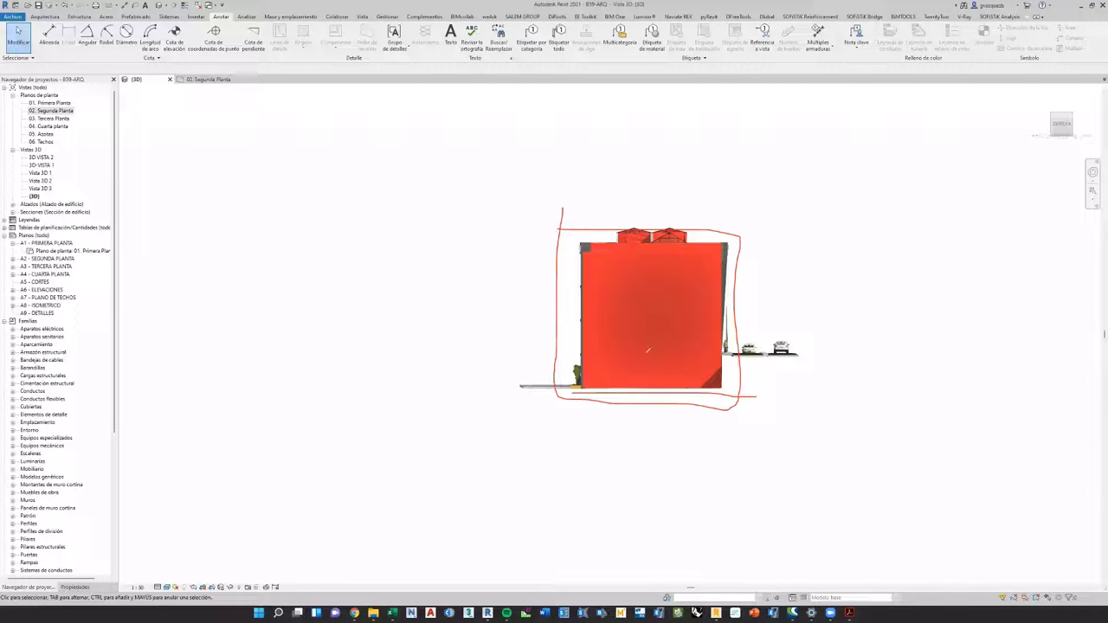
drag(531, 352, 888, 350)
mouse_move(737, 346)
mouse_down()
mouse_move(729, 244)
mouse_move(751, 276)
mouse_move(753, 342)
mouse_up()
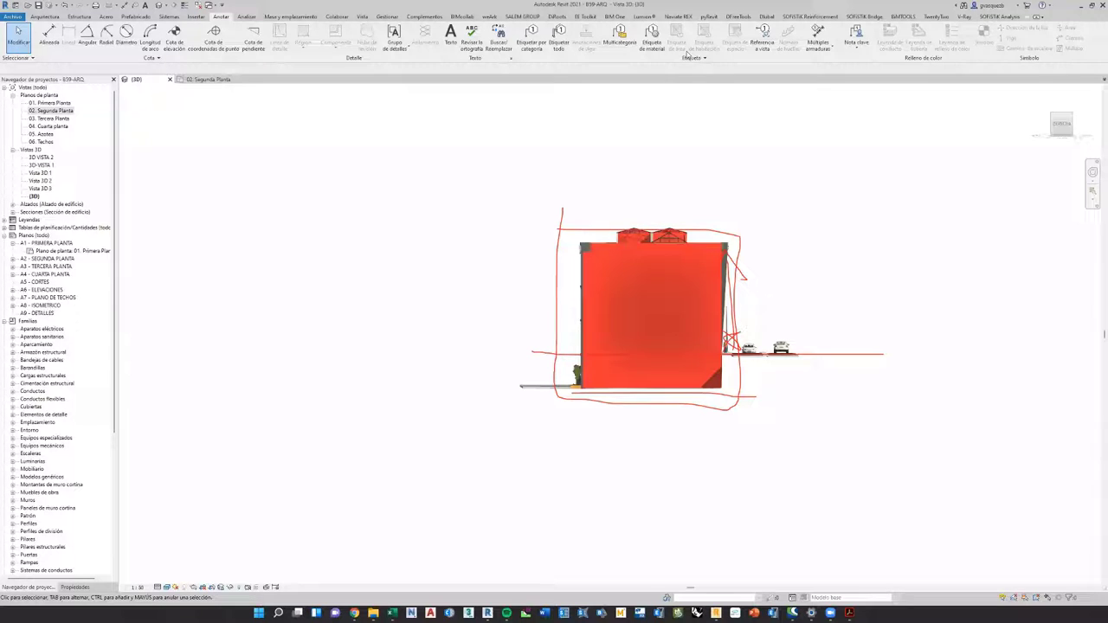
key(Escape)
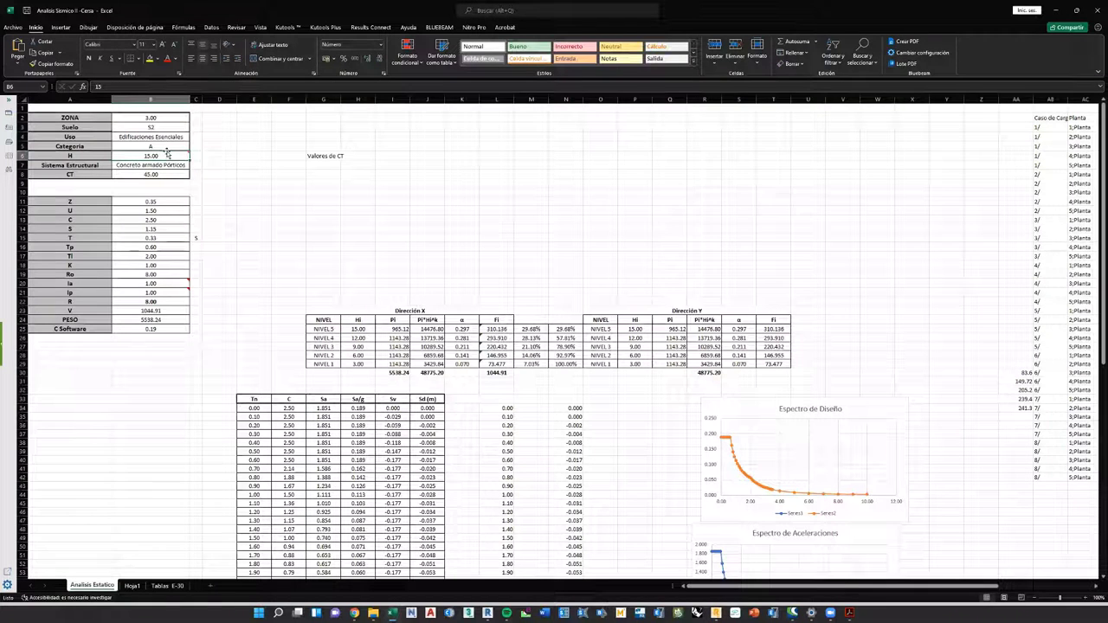
Switch back to the seismic workbook in Excel and set the building height H to the formula =4.5*4.
mouse_move(164, 156)
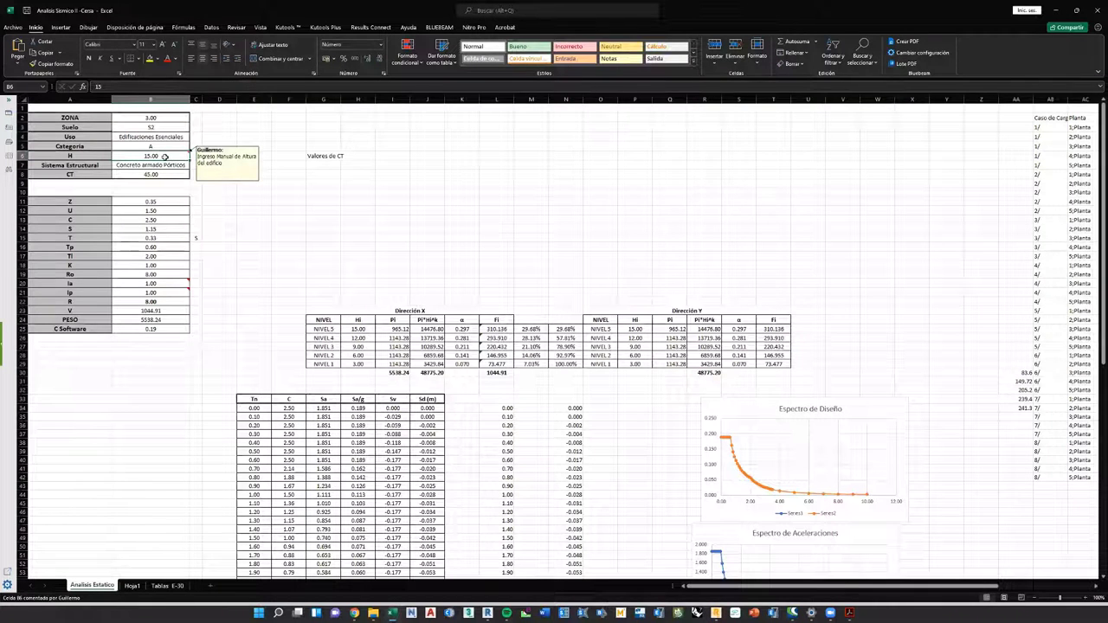
text(+4)
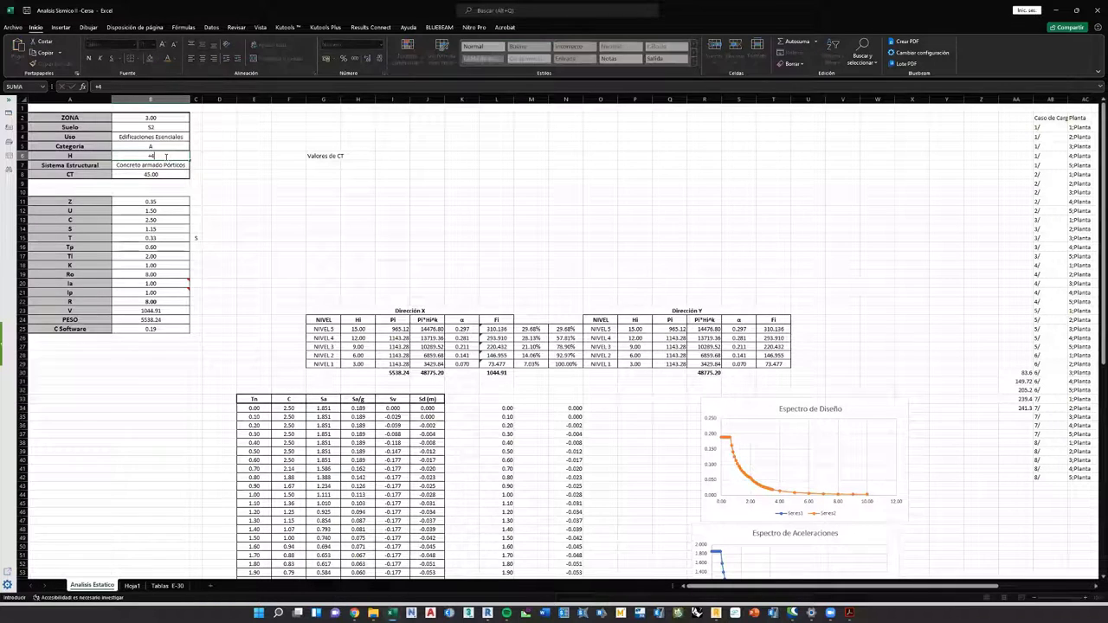
text(.50°)
key(Return)
click(164, 156)
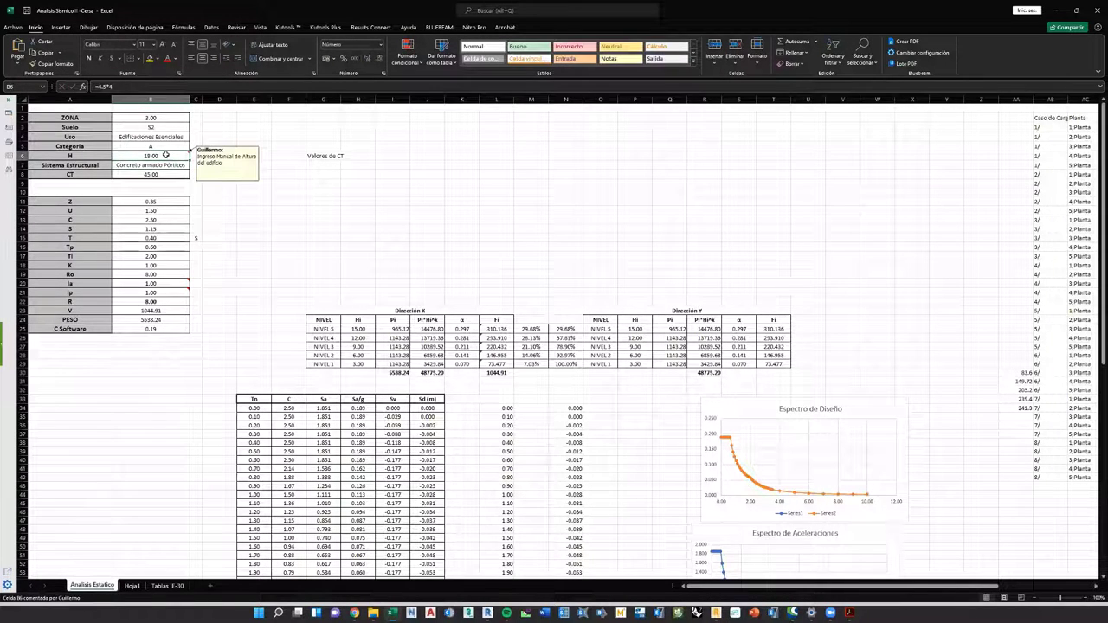
Set Sistema Estructural to Concreto armado Dual.
click(143, 166)
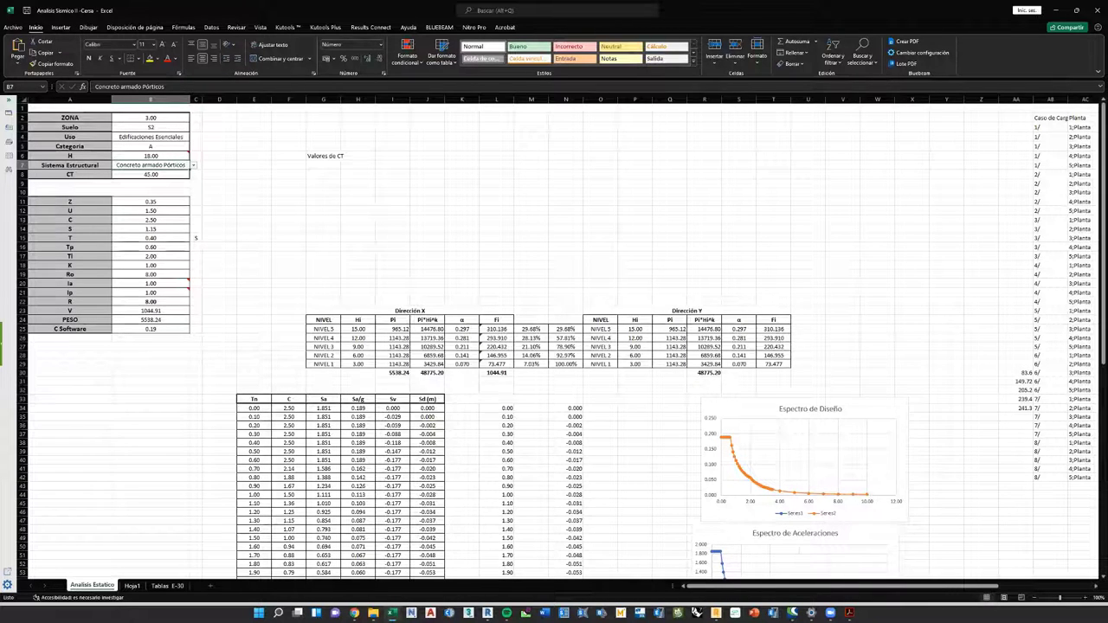
click(697, 613)
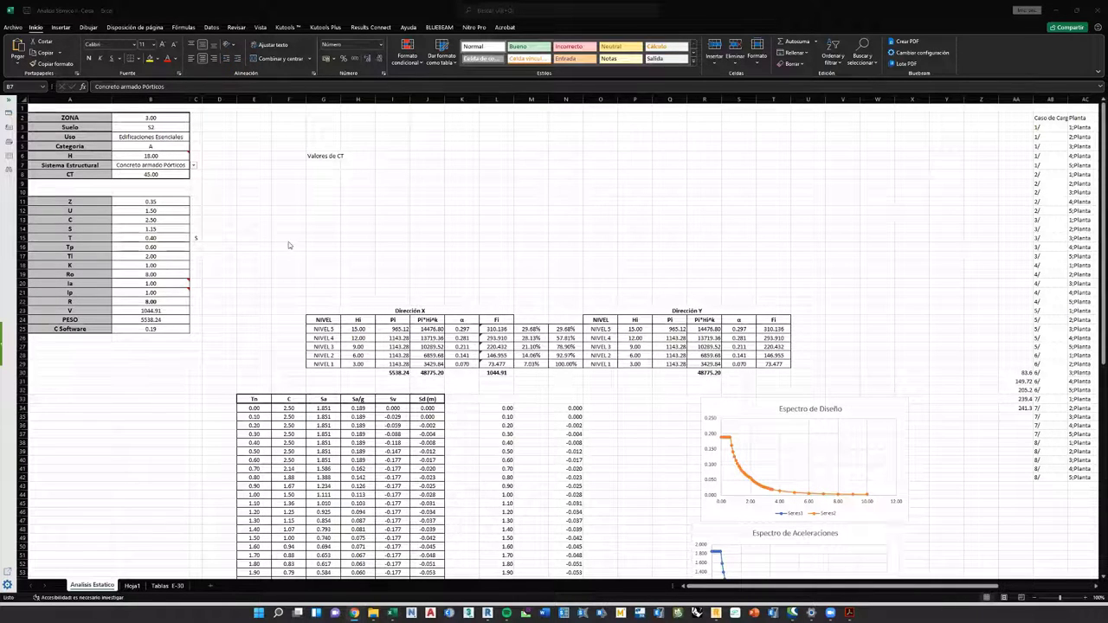
click(193, 165)
click(194, 165)
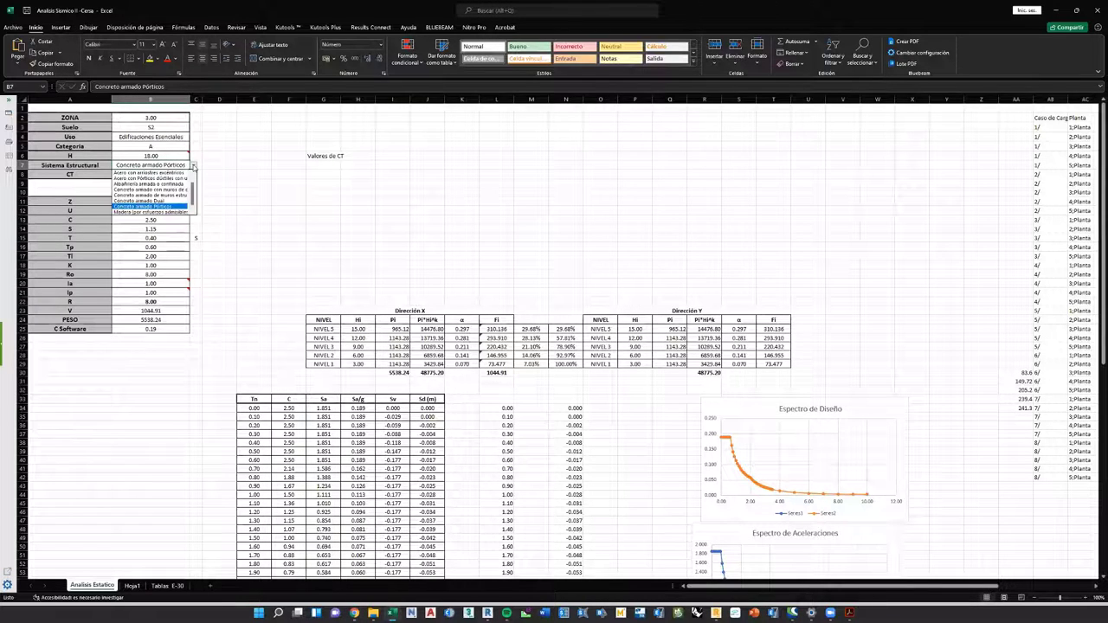
click(173, 200)
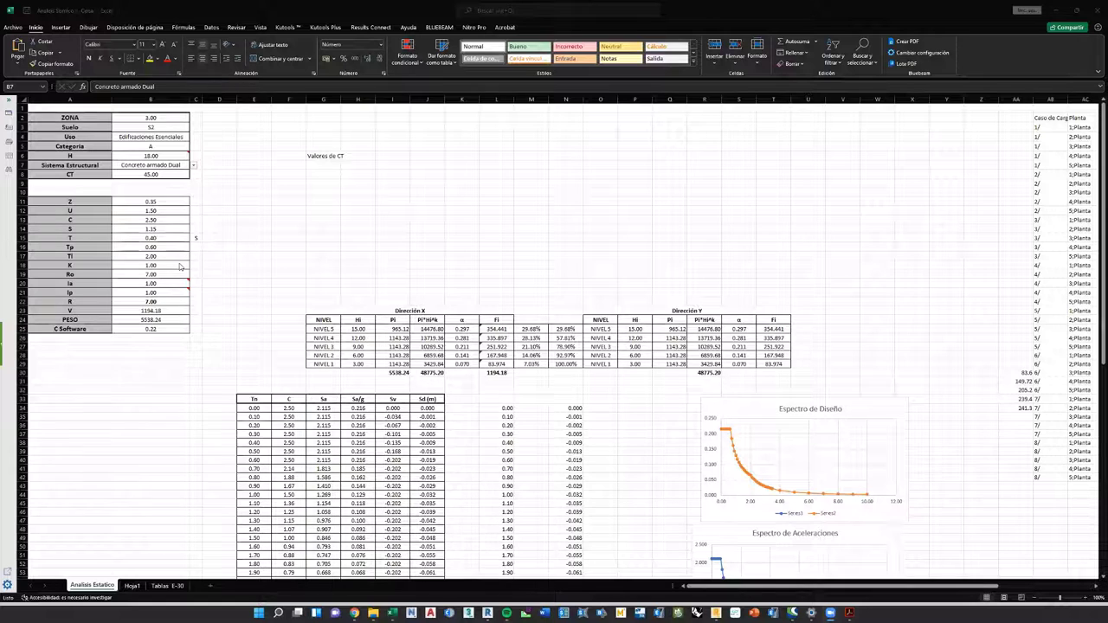
Examine the Ro lookup formula in B19 and the U and C factor formulas in B12 and B13.
click(158, 229)
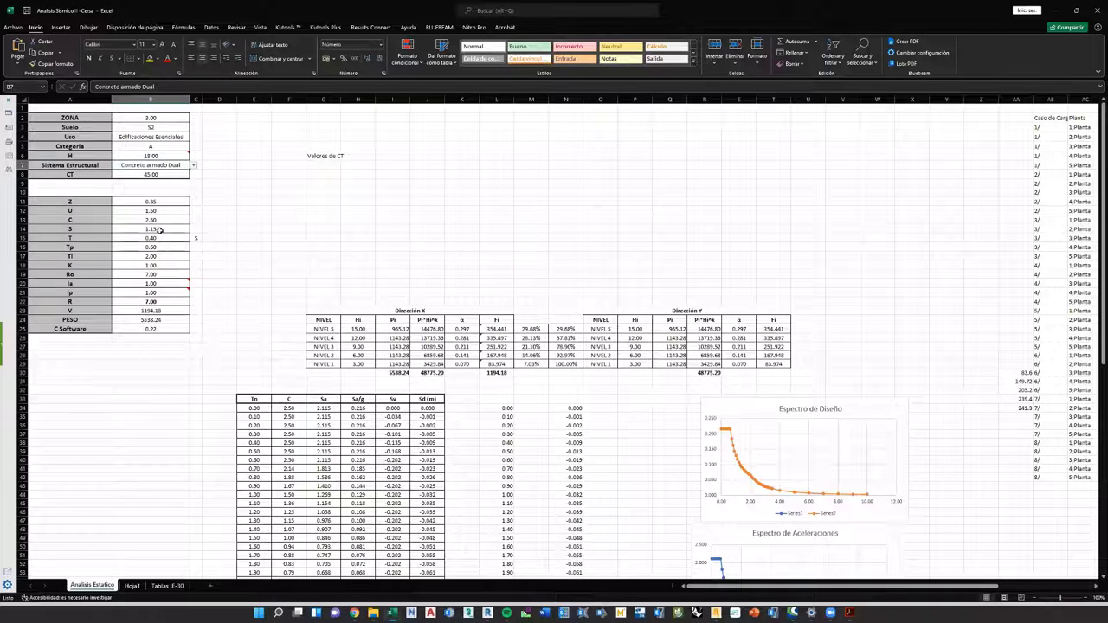
click(140, 272)
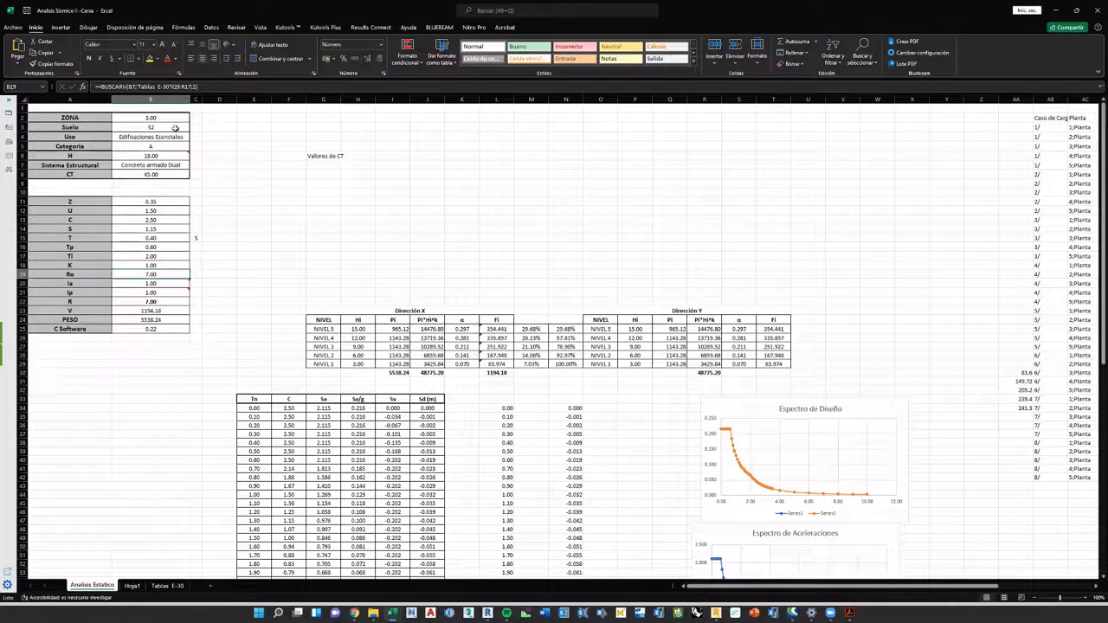
key(F2)
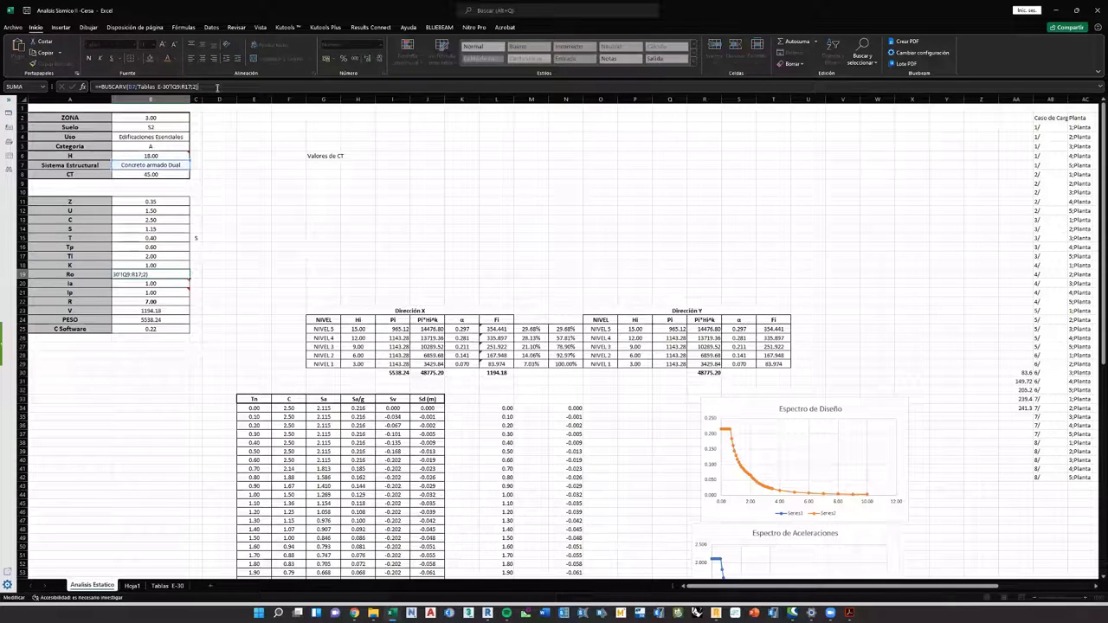
click(169, 358)
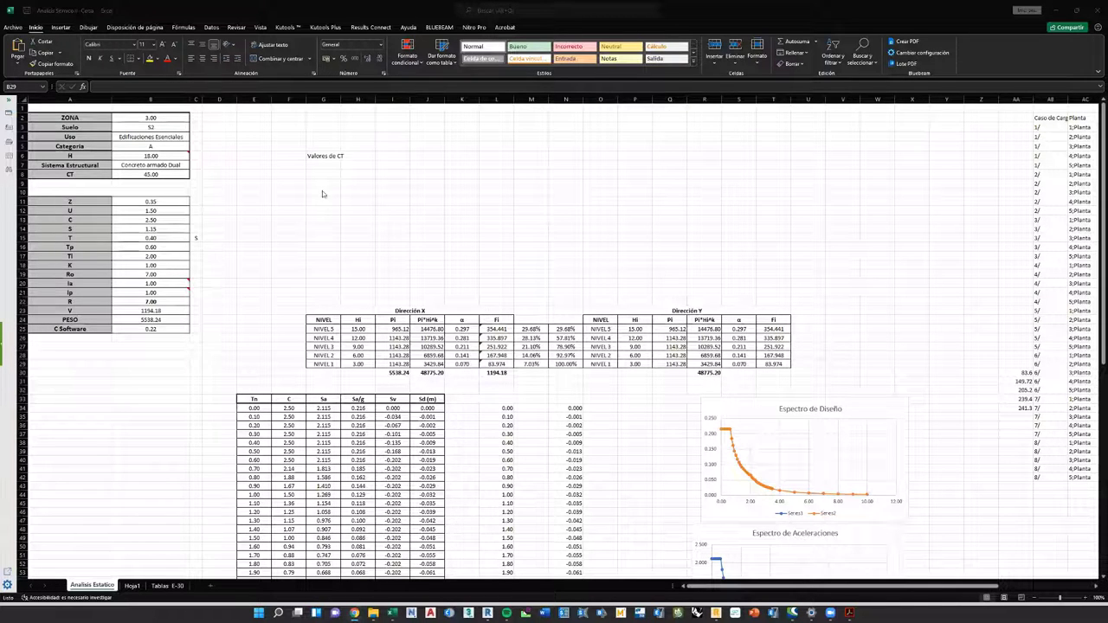
click(165, 211)
click(165, 220)
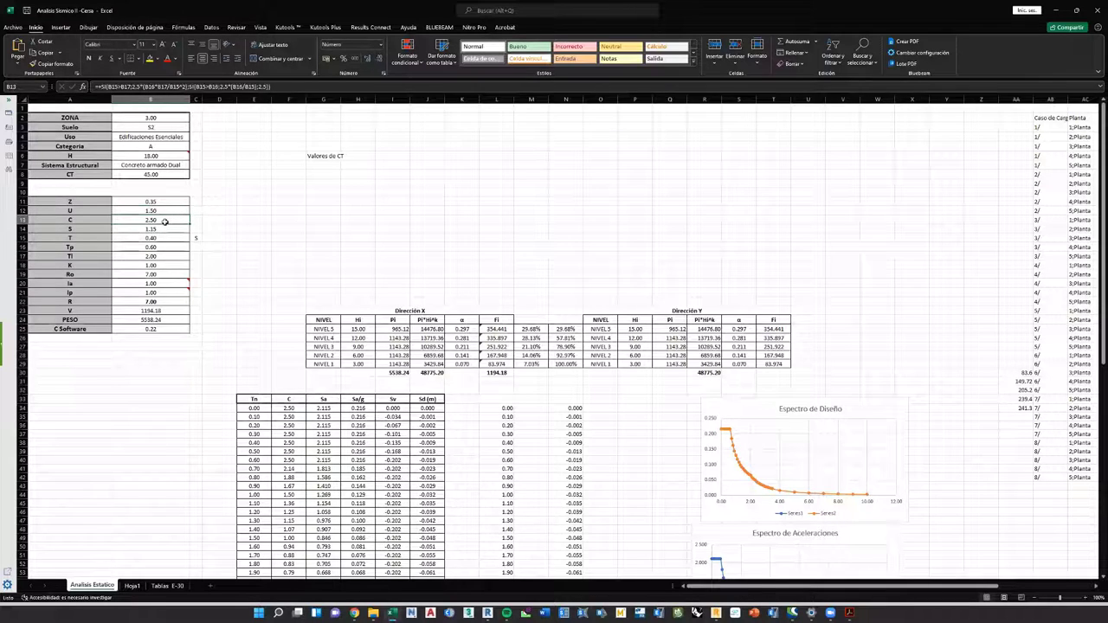
Review the available options for the CT coefficient in B8 without choosing one.
click(158, 174)
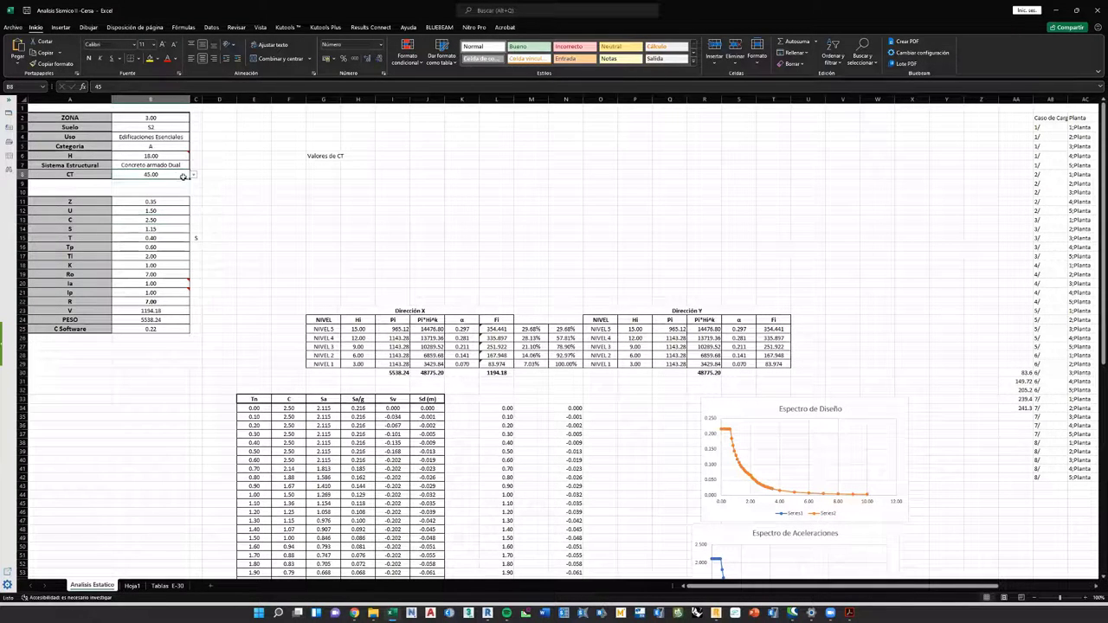
click(194, 175)
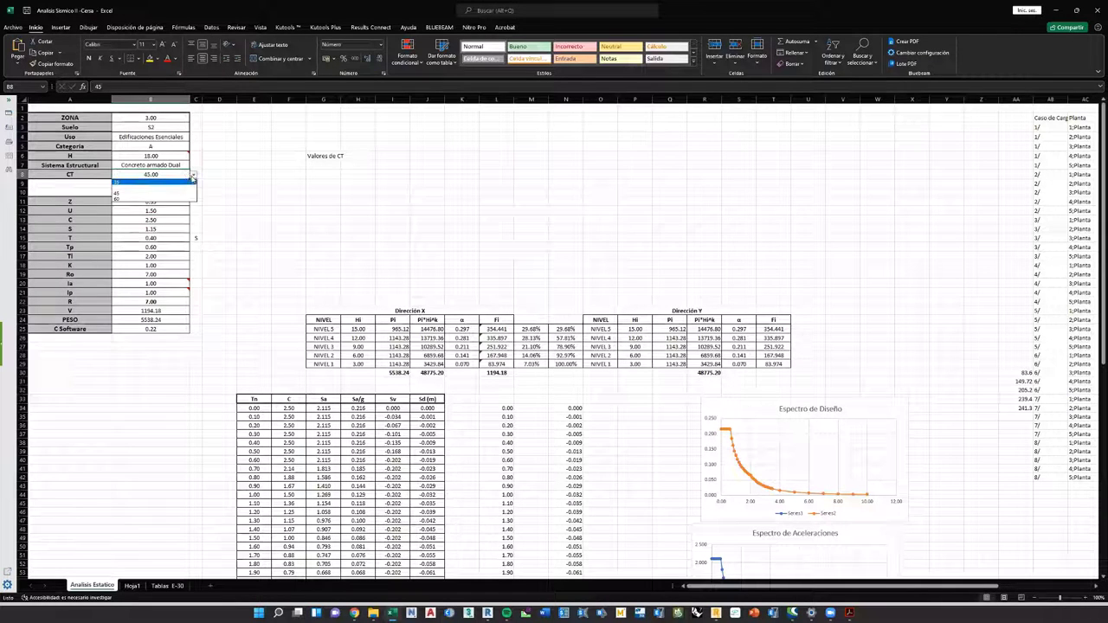
click(386, 235)
click(329, 167)
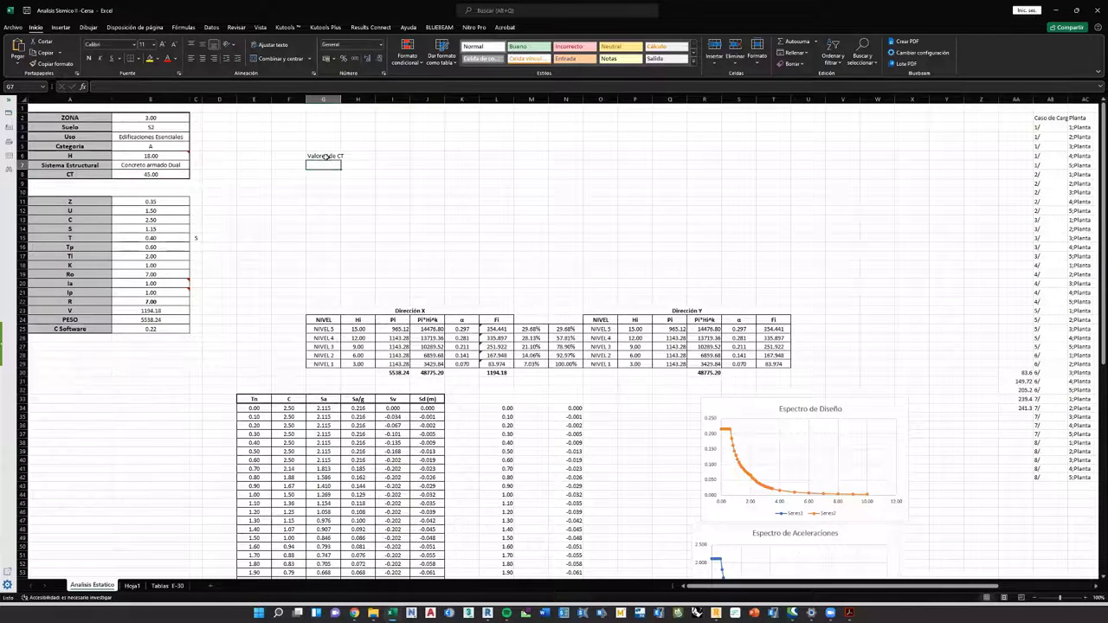
click(179, 177)
click(194, 175)
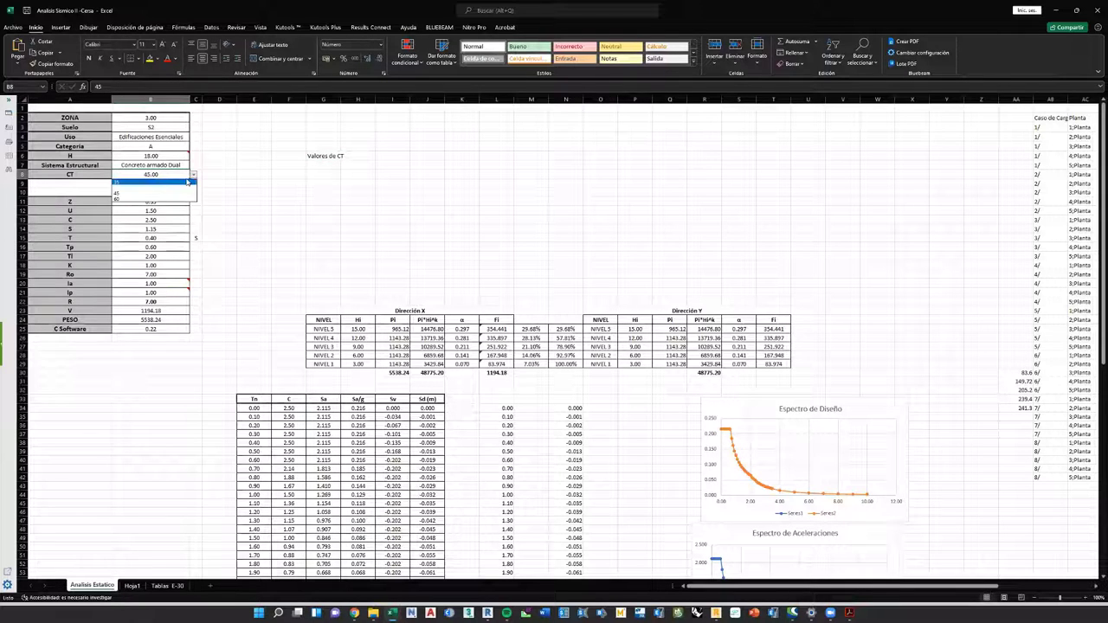
key(Escape)
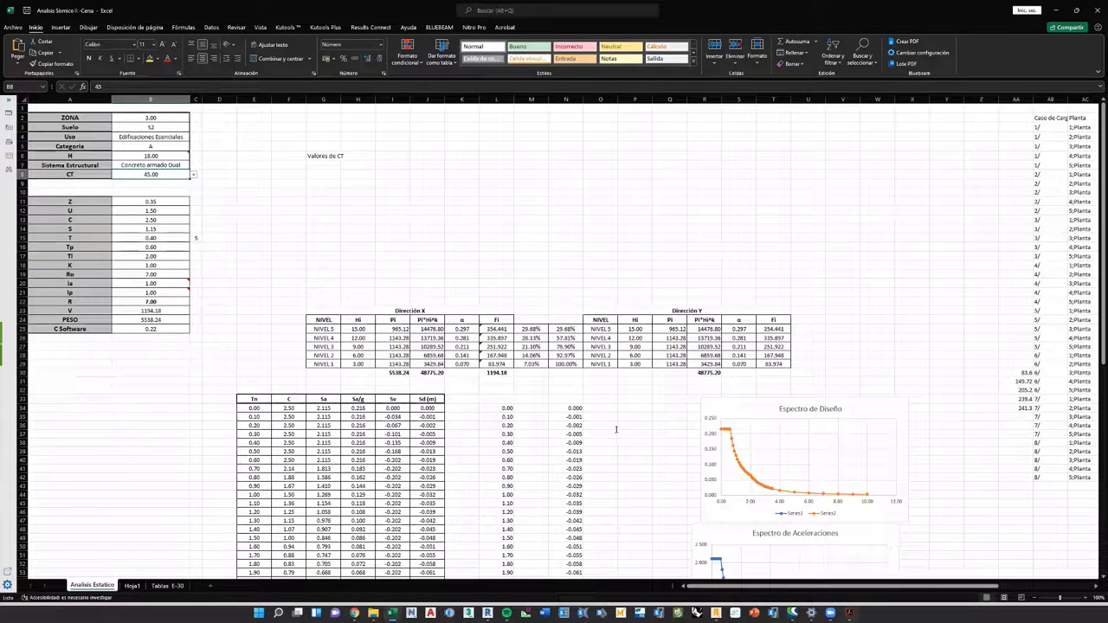
Switch to E-30 2018.pdf in Acrobat and read the CT coefficient definitions for each structural system on pages 9 and 10.
key(alt+Tab)
scroll(617, 430, down, 10)
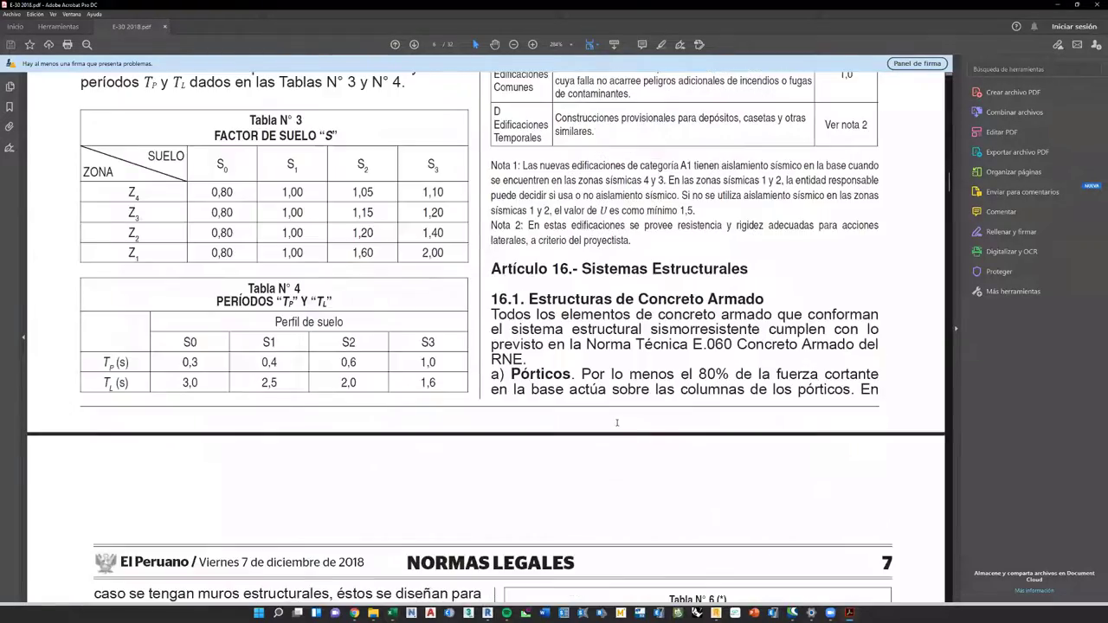
scroll(617, 422, down, 3)
scroll(615, 423, down, 2)
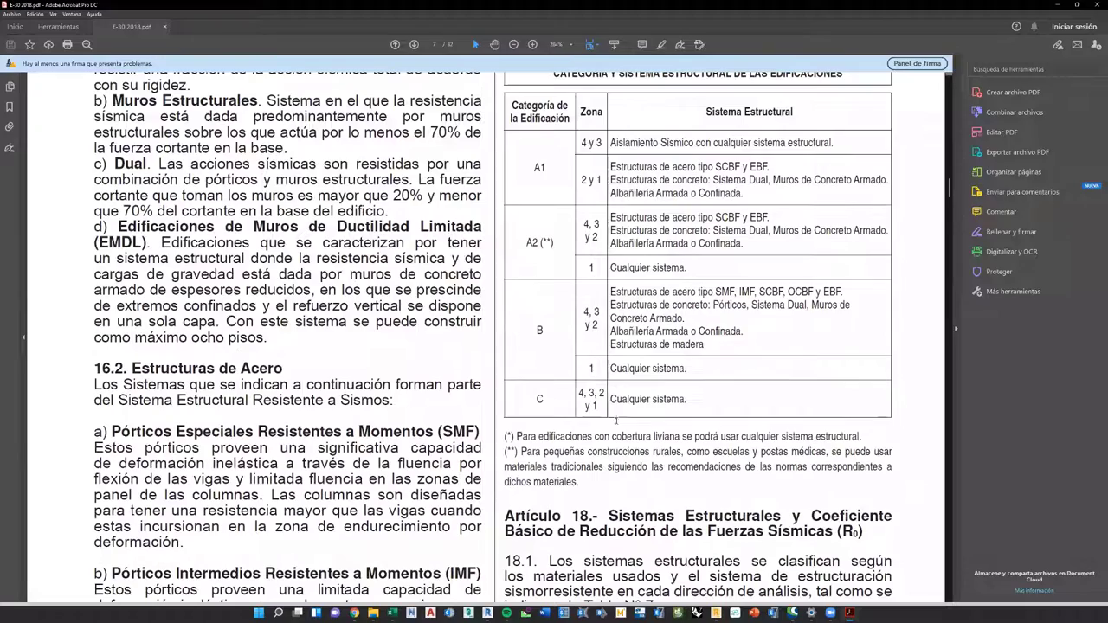
scroll(613, 425, down, 10)
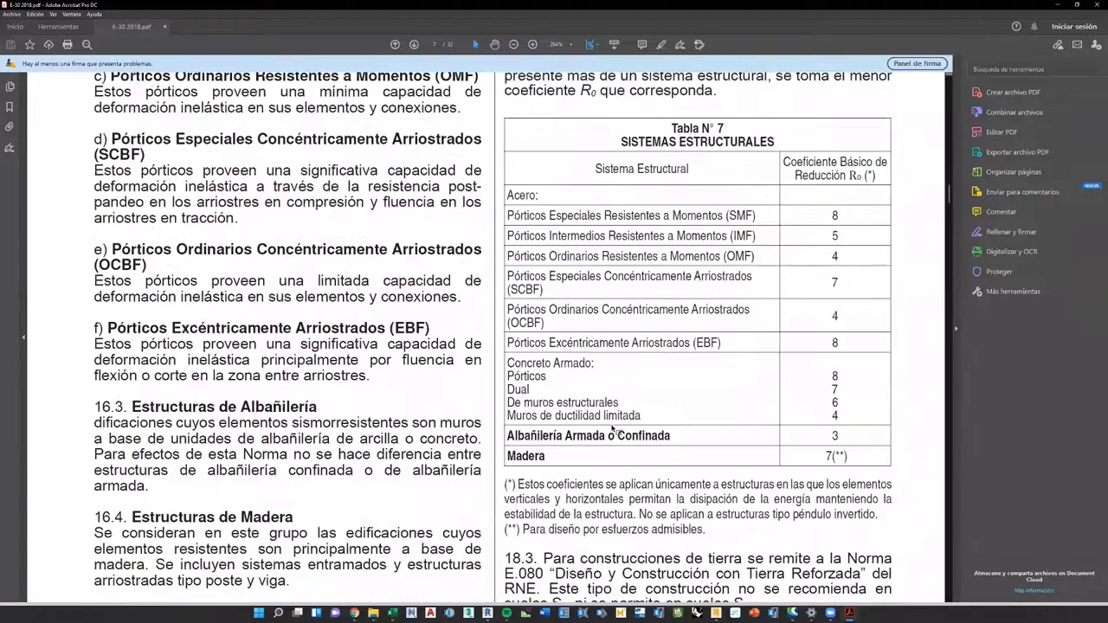
scroll(612, 430, down, 6)
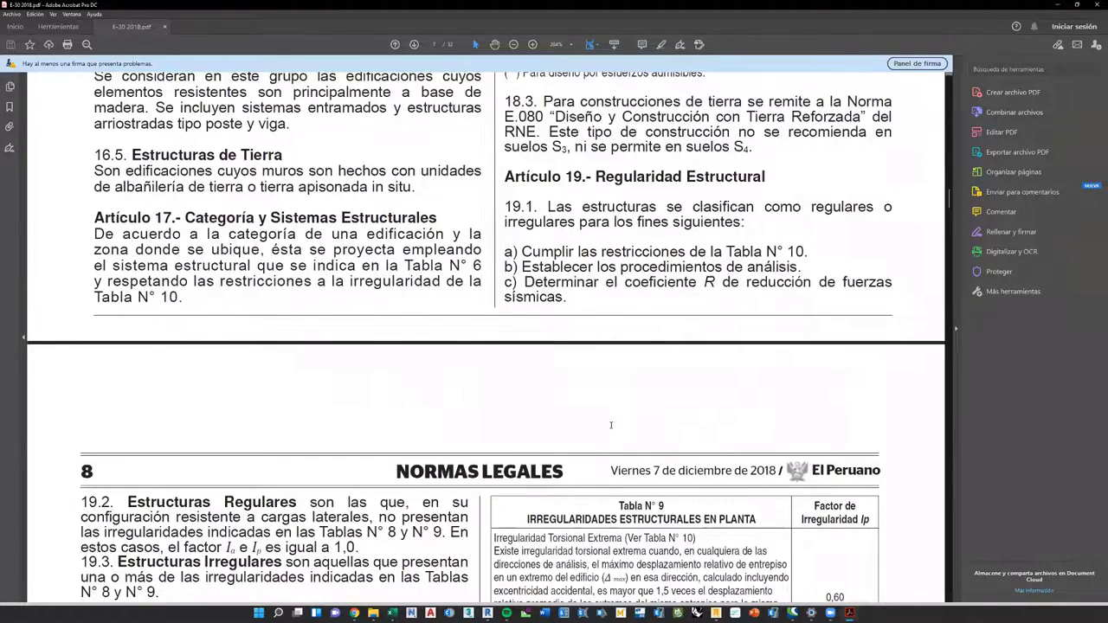
scroll(611, 426, down, 1)
scroll(612, 426, down, 10)
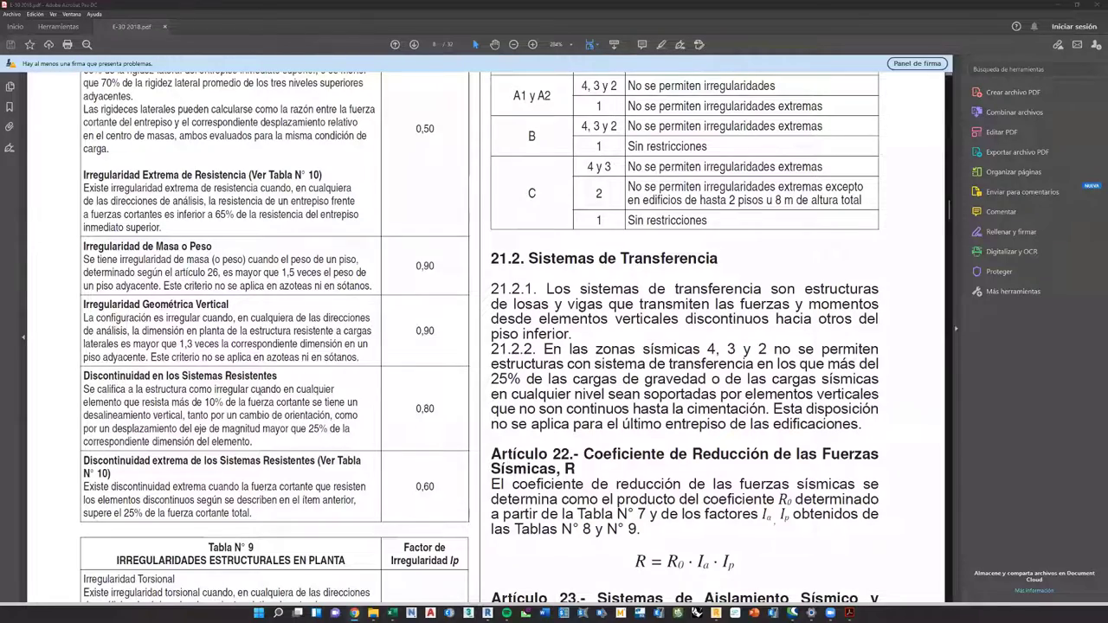
scroll(384, 423, down, 2)
scroll(384, 423, down, 6)
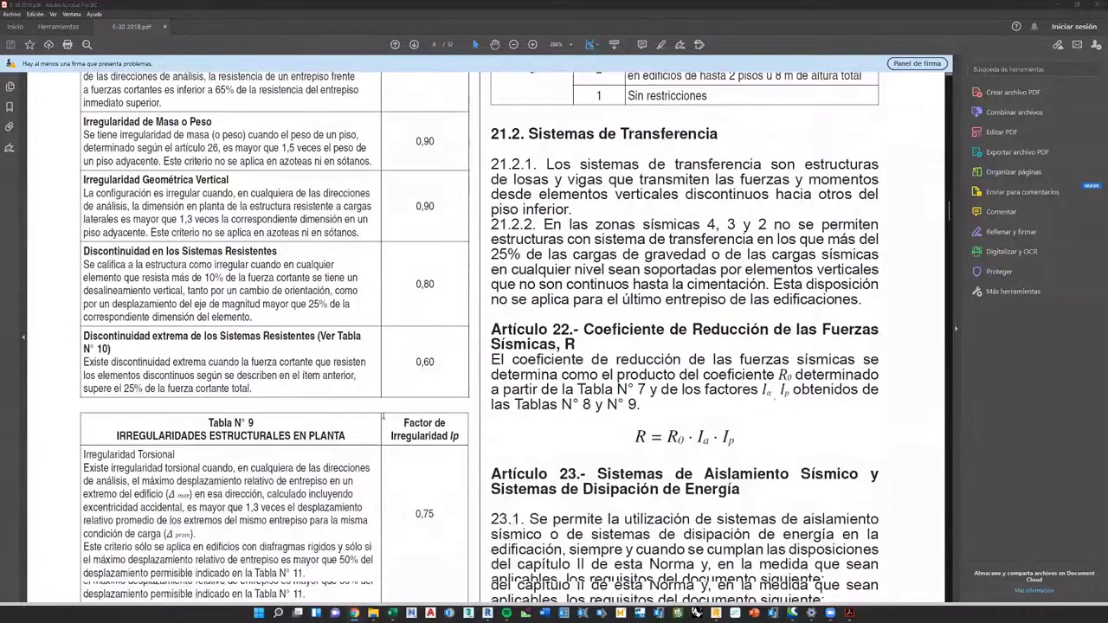
scroll(387, 421, down, 3)
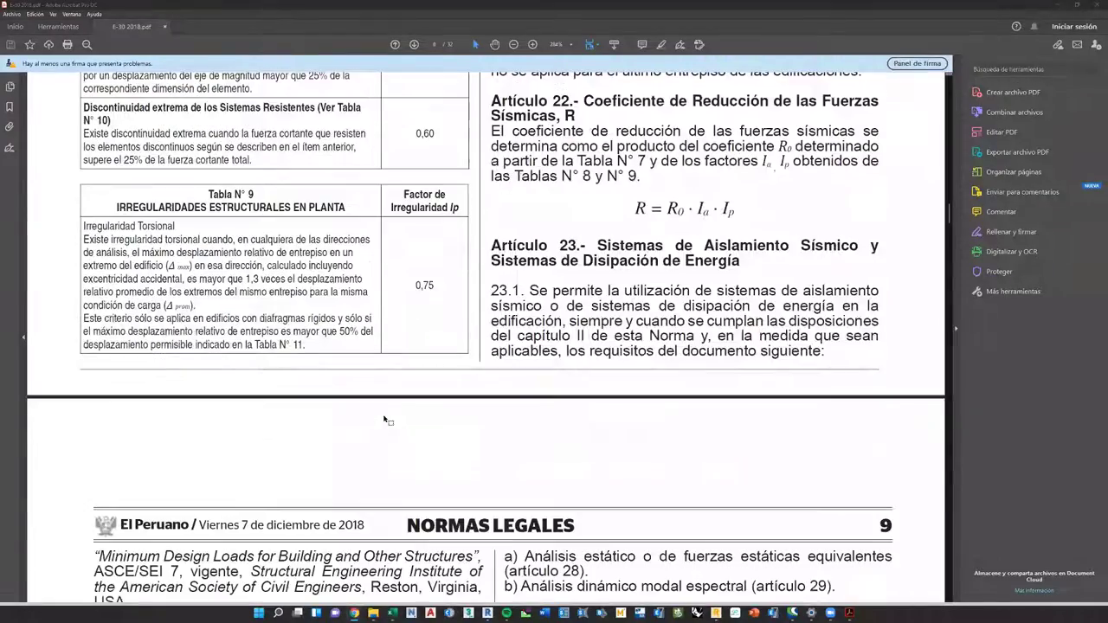
scroll(384, 421, down, 10)
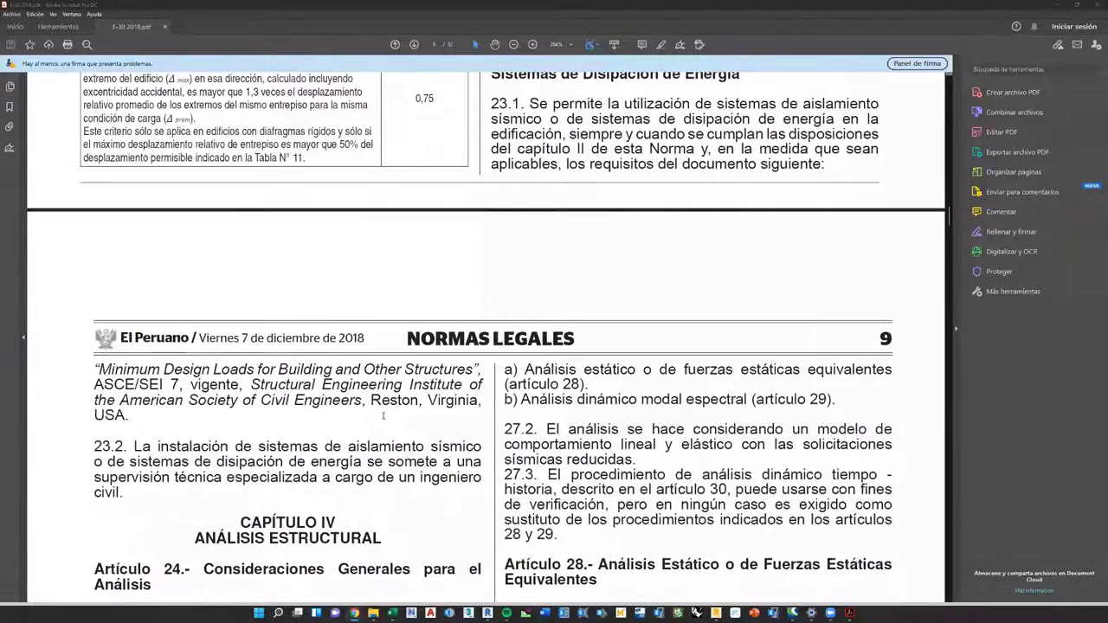
scroll(383, 415, down, 5)
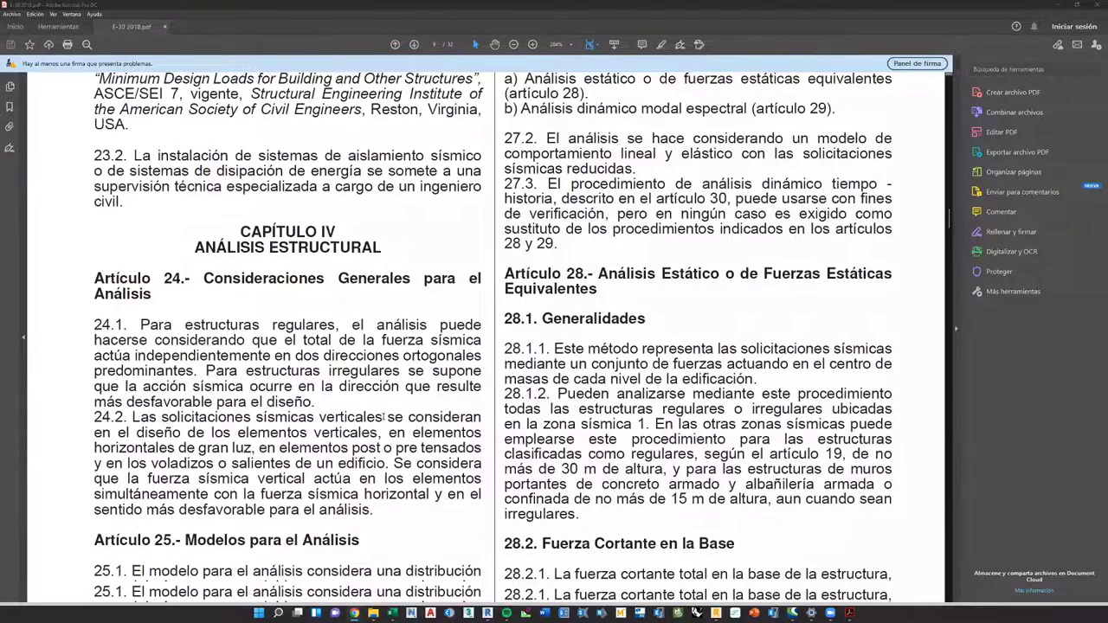
scroll(384, 417, down, 14)
scroll(385, 434, down, 17)
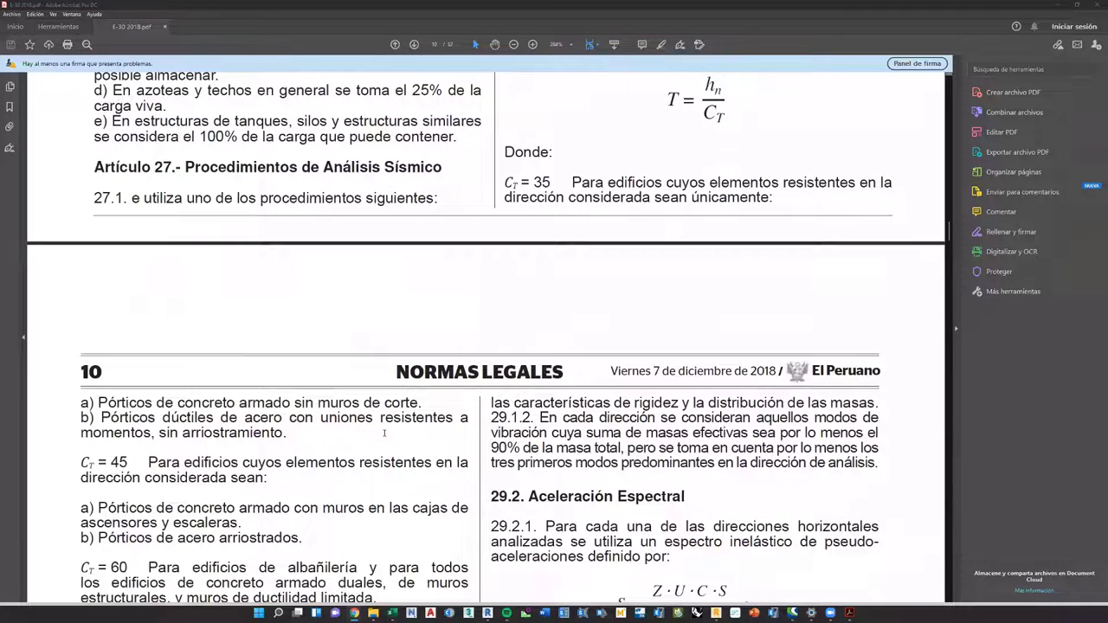
scroll(383, 433, down, 1)
scroll(76, 522, down, 1)
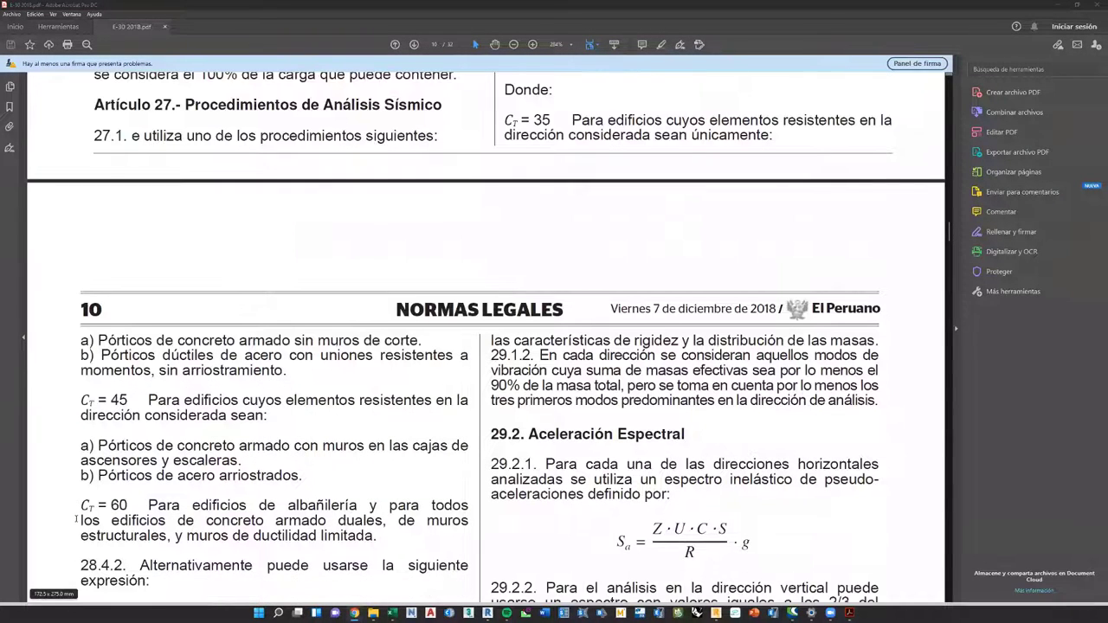
scroll(76, 519, down, 1)
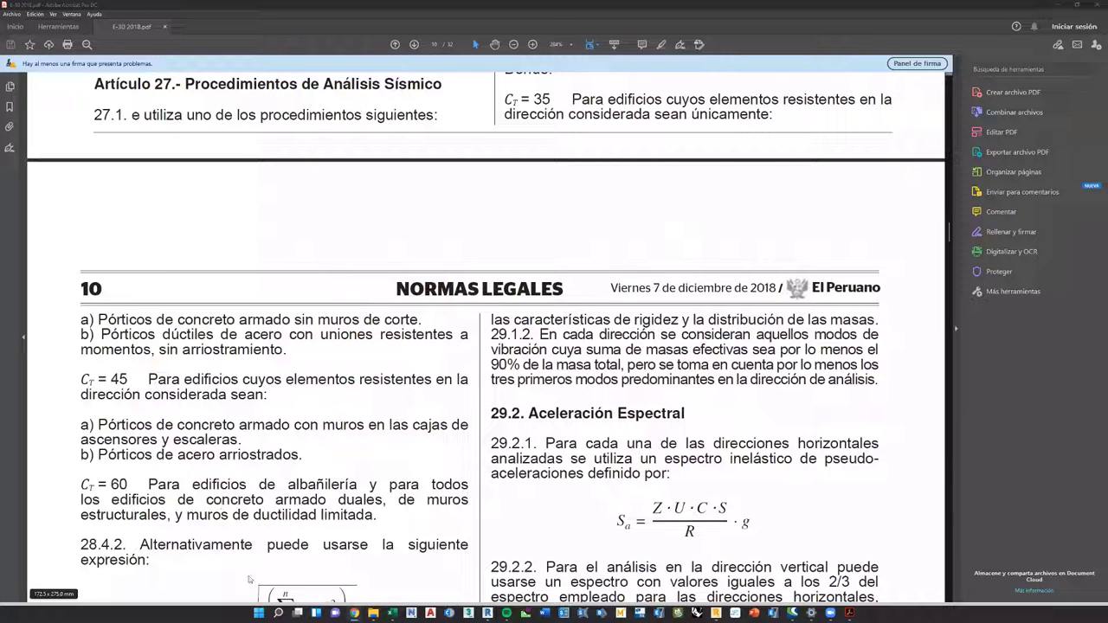
Switch back to the seismic workbook in Excel, set CT to 60 and check the period T formula in B15.
click(392, 613)
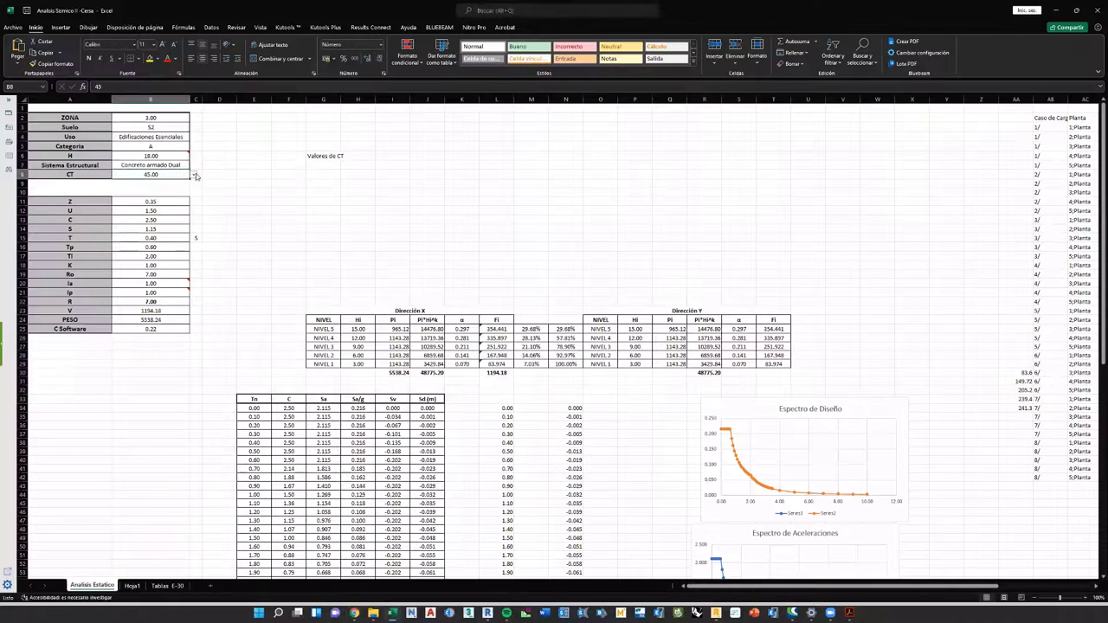
click(194, 176)
click(158, 201)
click(162, 238)
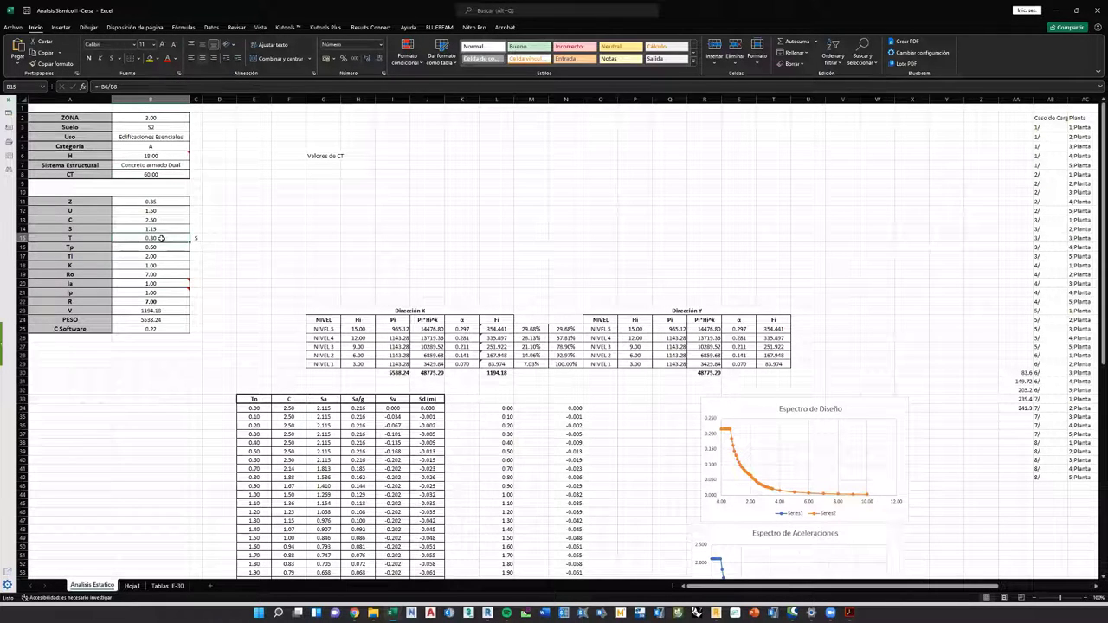